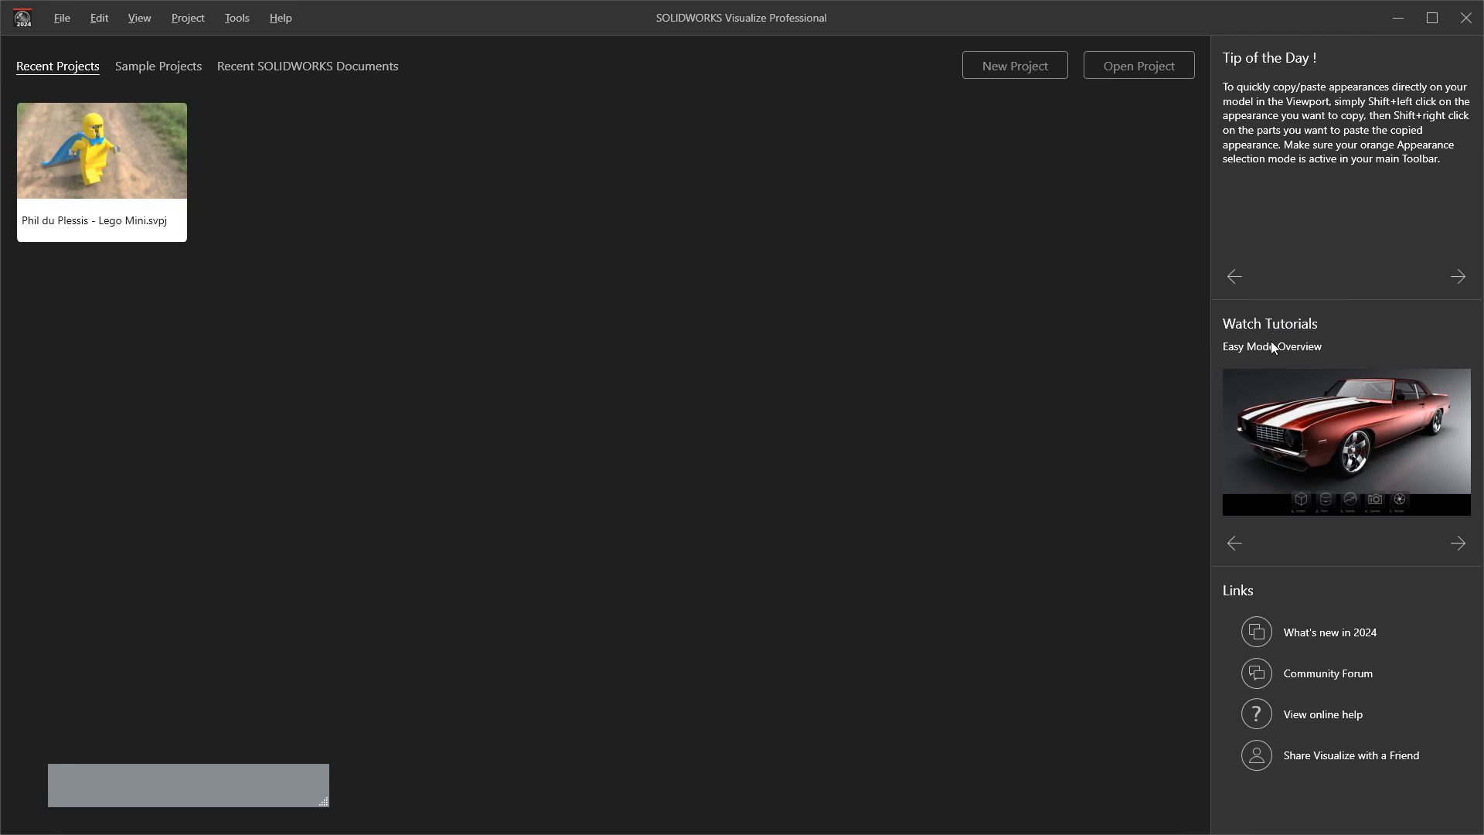
mouse_move(1348, 449)
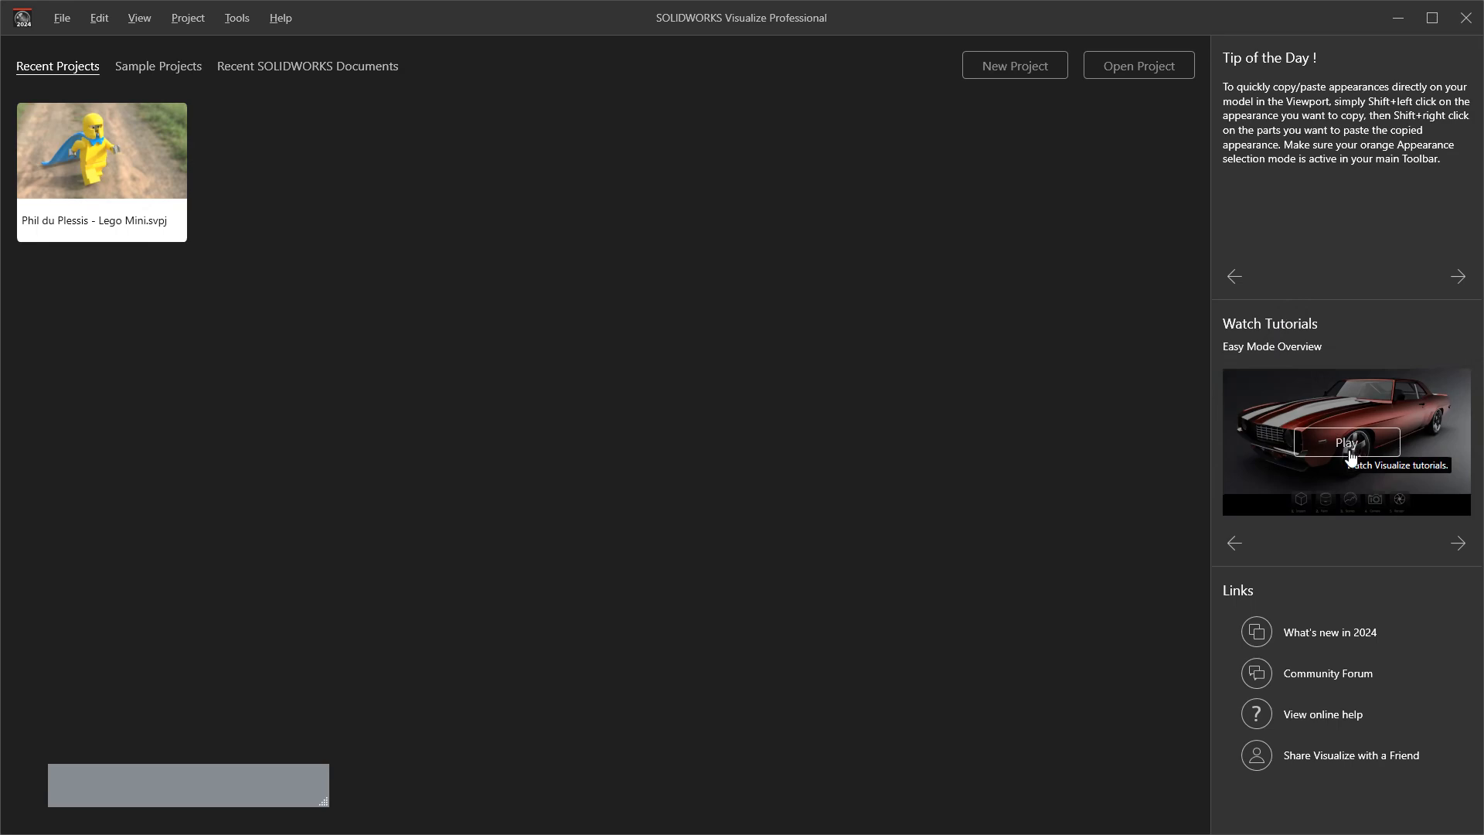
left_click(1458, 544)
left_click(1458, 545)
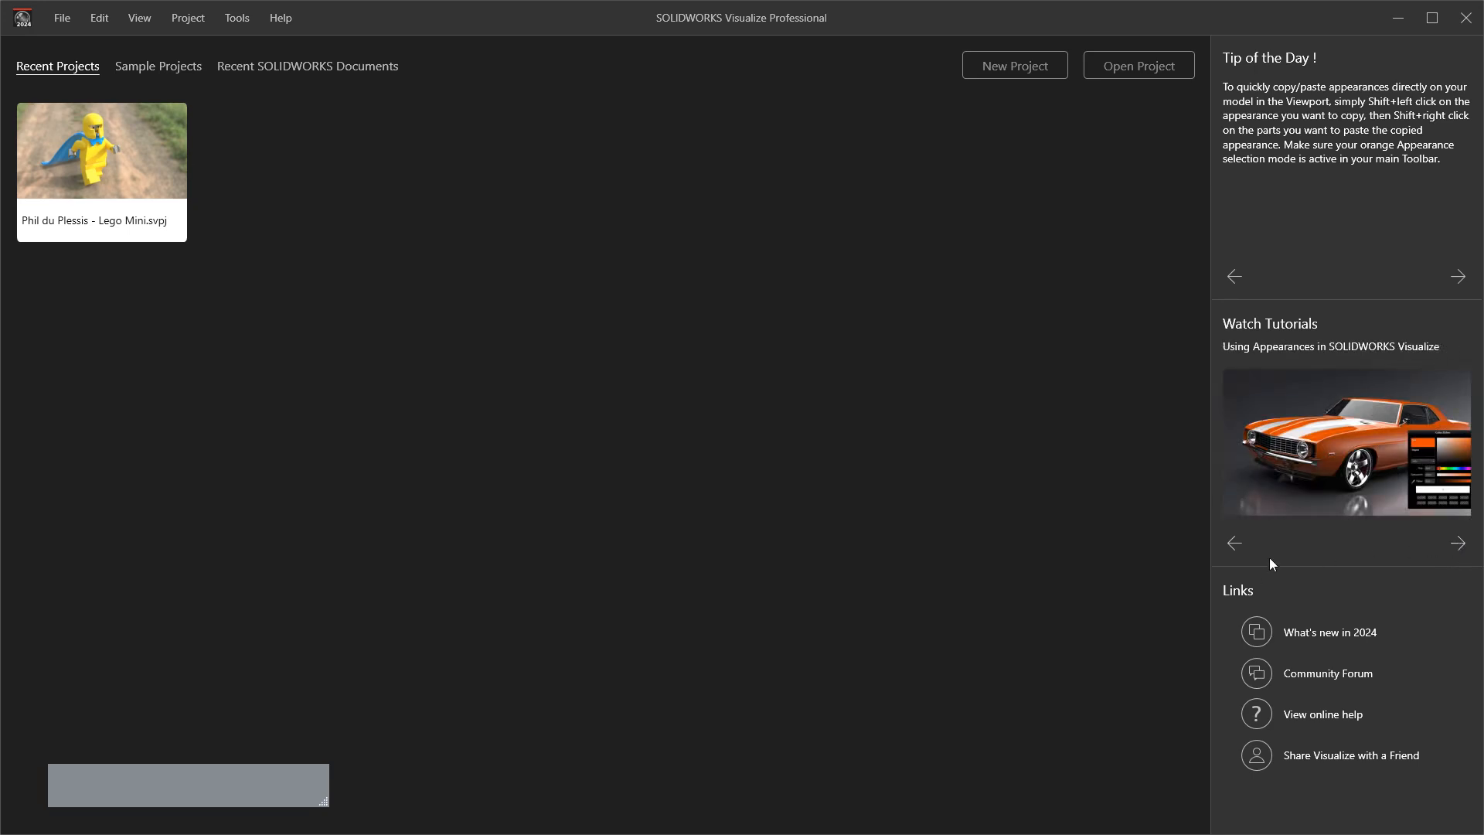
left_click(1239, 549)
left_click(1239, 549)
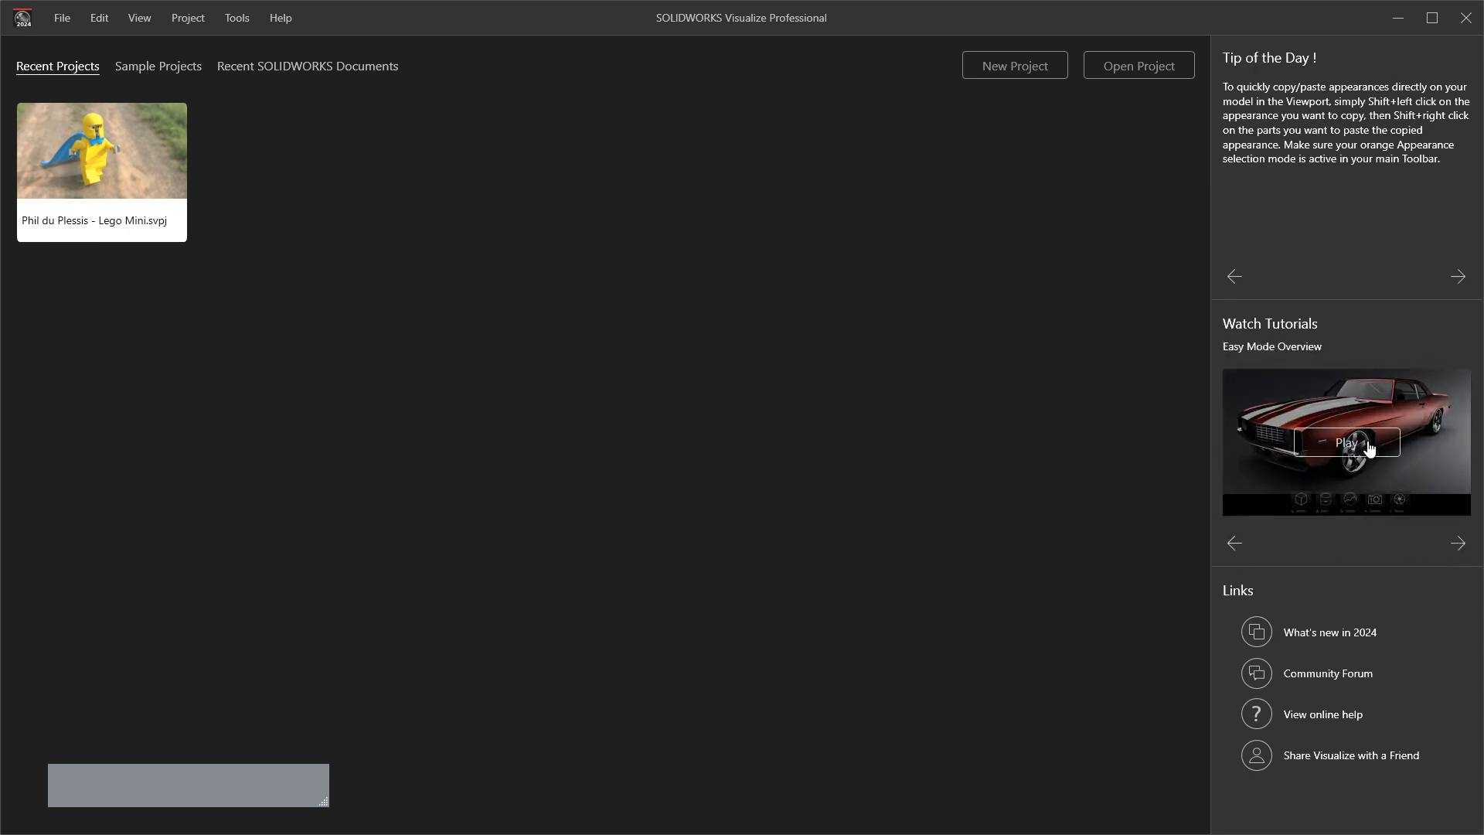
left_click(602, 350)
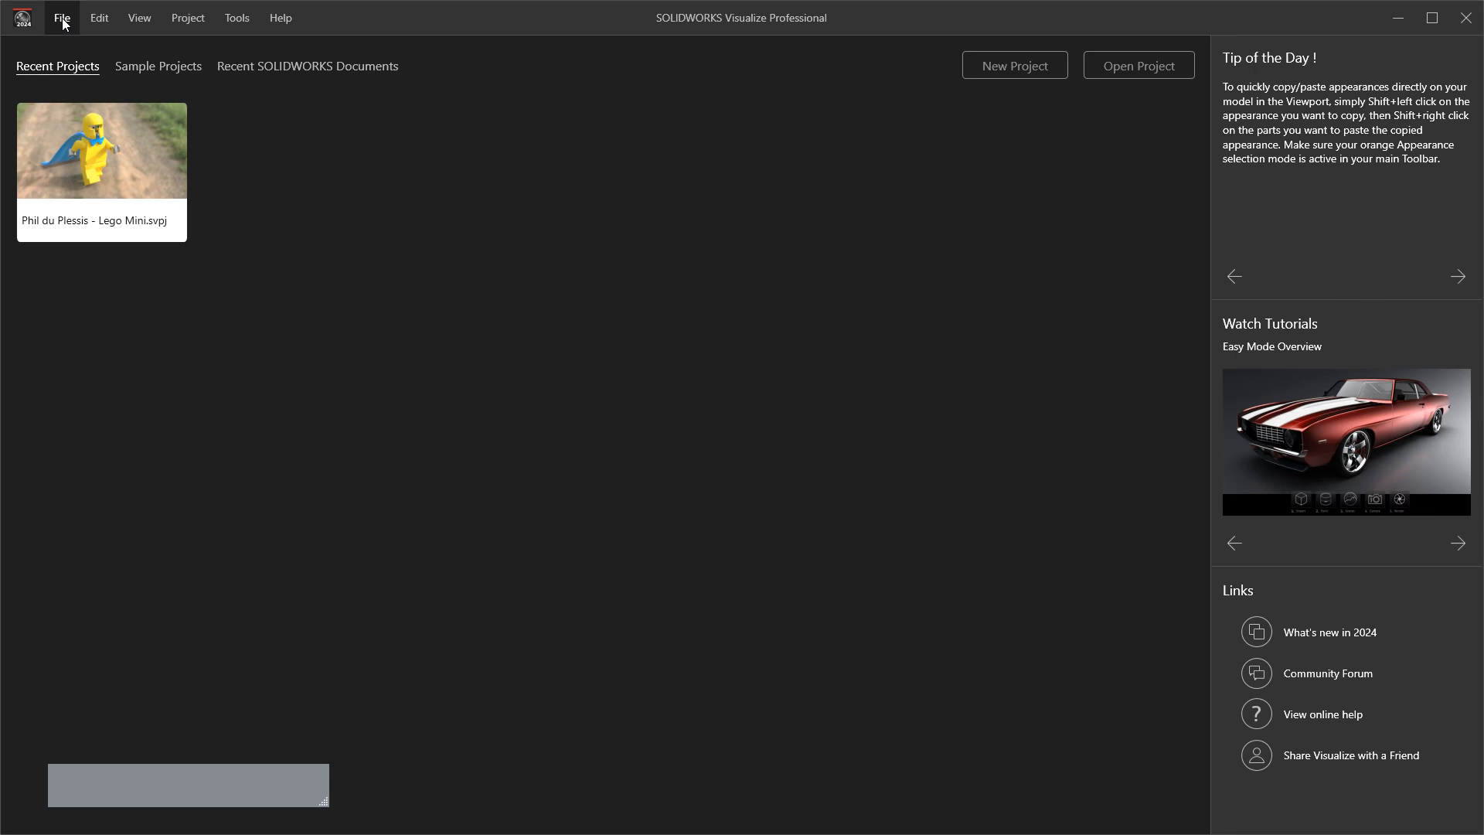
Step: Open the assembly Lego Mini (spaceman) - Assembly.SLDASM, using the SOLIDWORKS Documents (*.sldasm, *.sldprt) file type
mouse_move(111, 131)
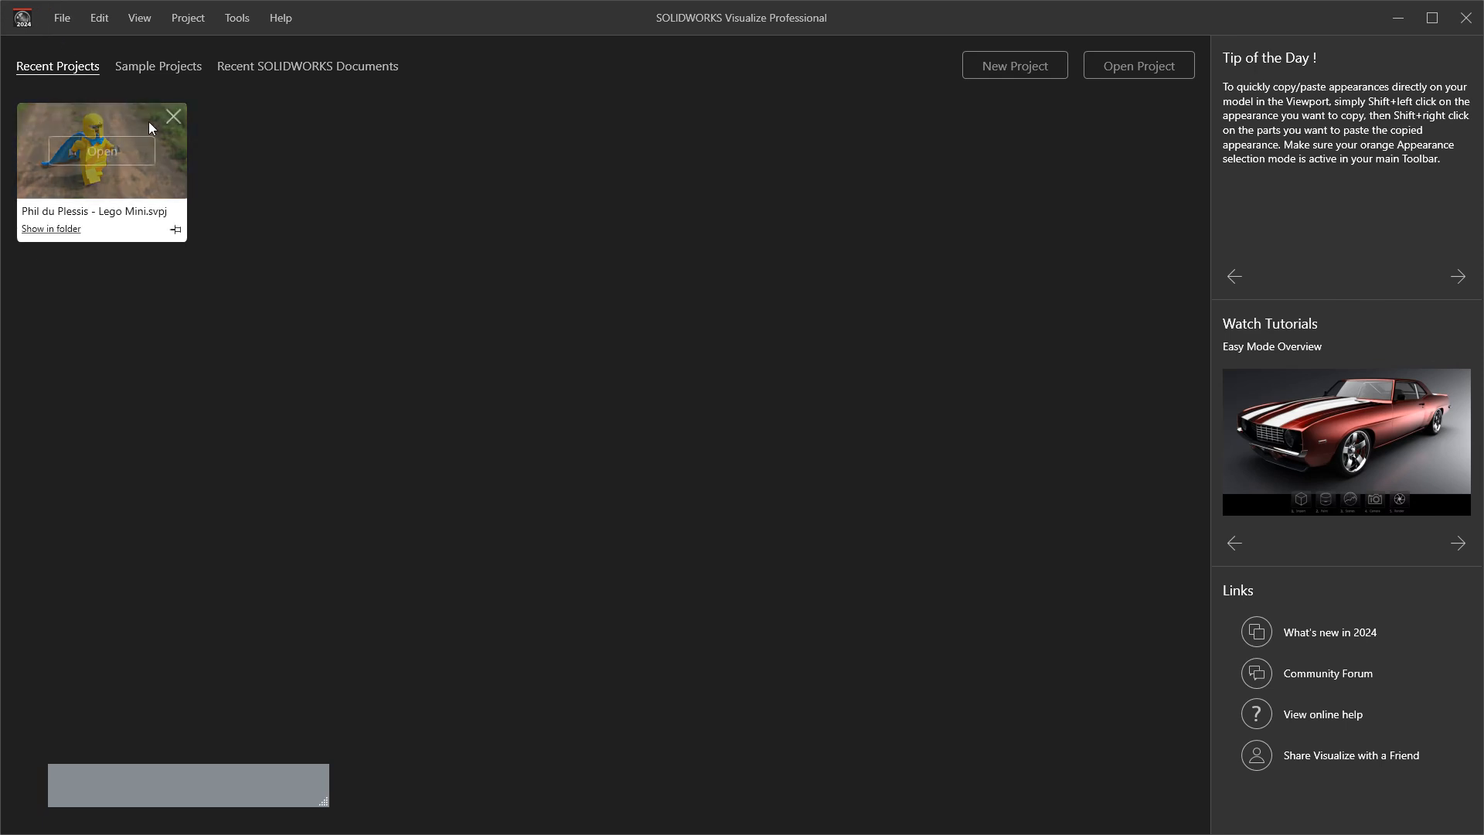
left_click(65, 18)
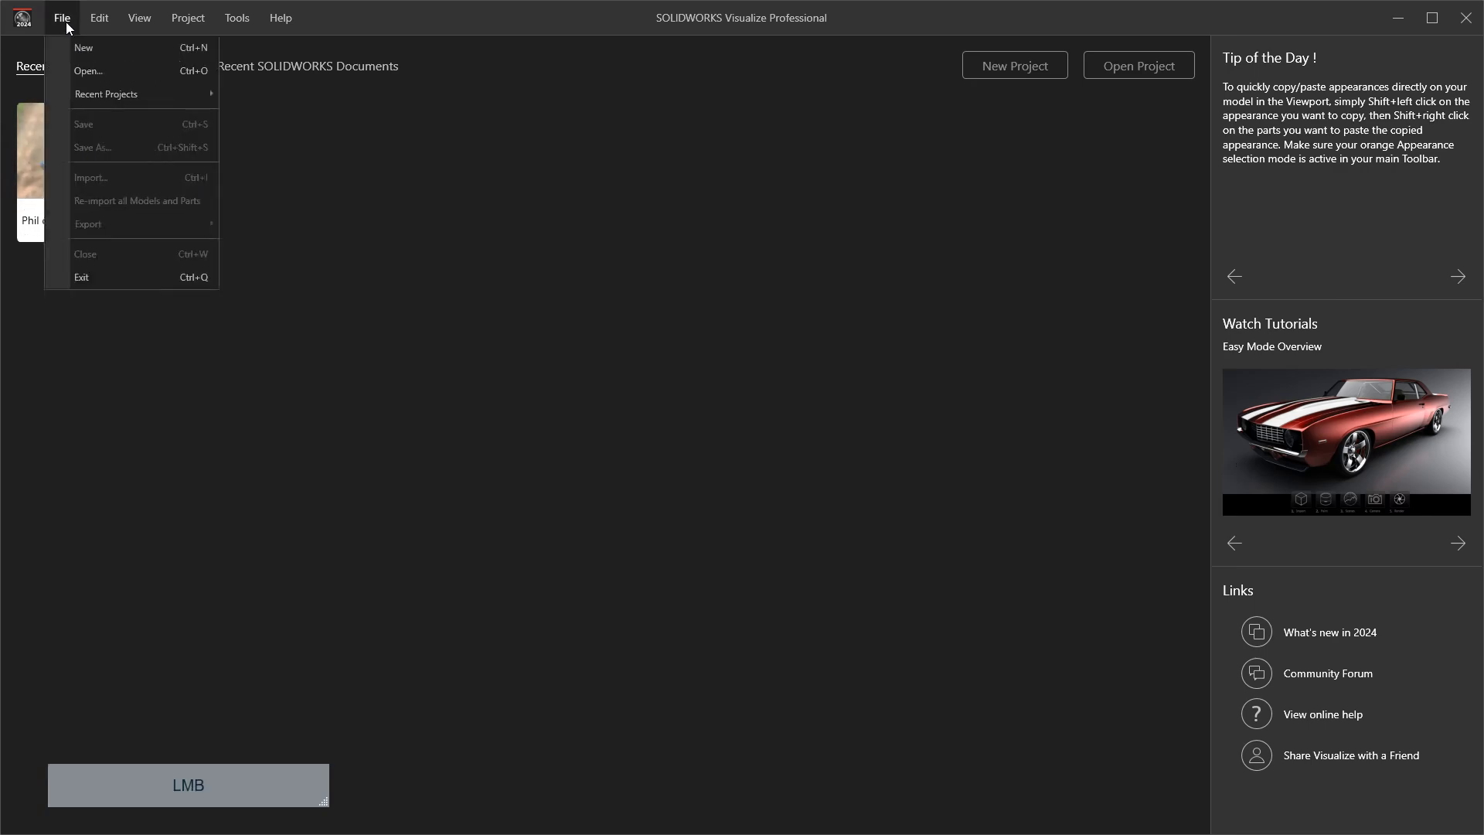
left_click(84, 68)
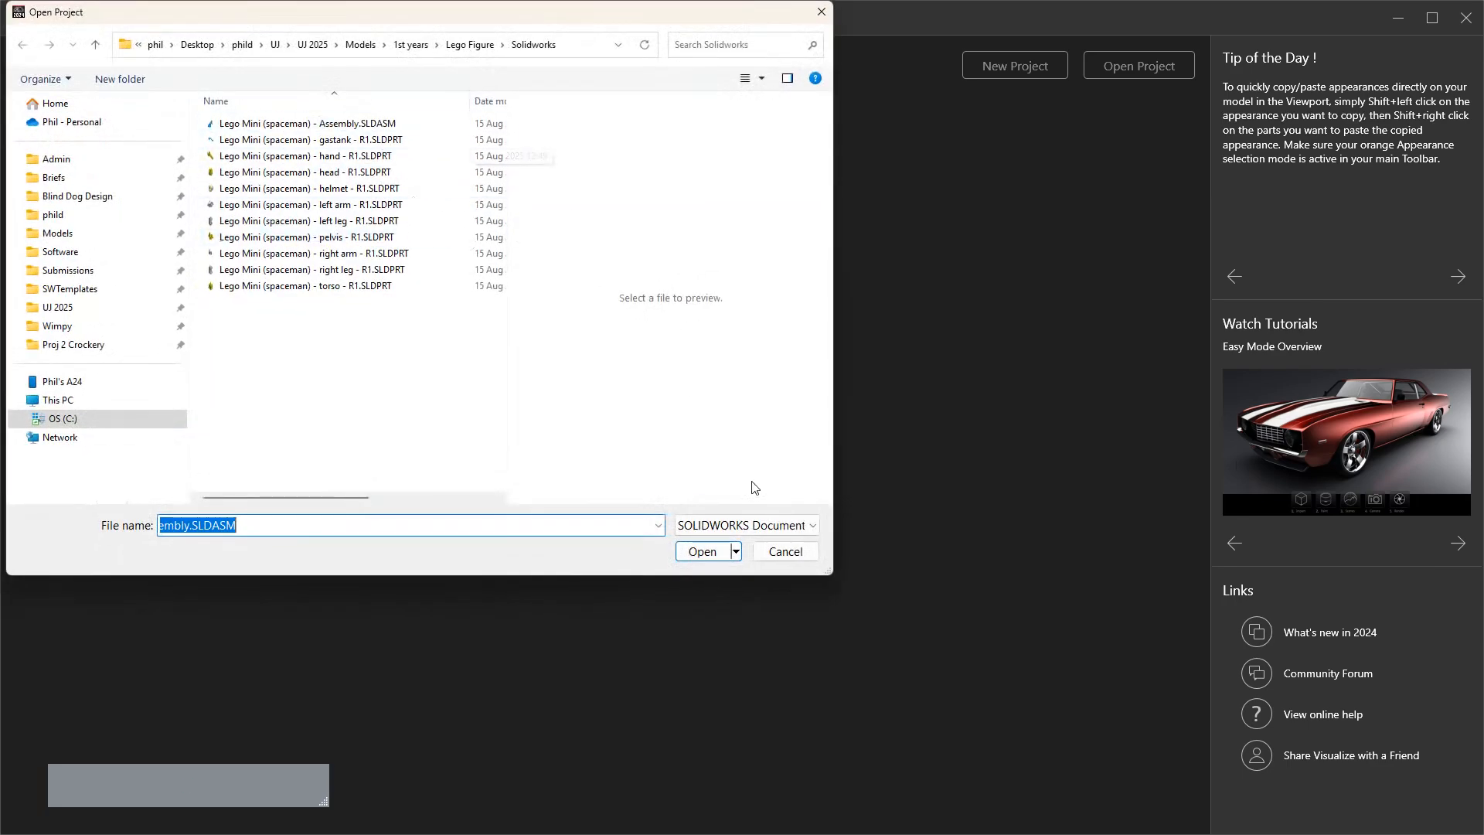
left_click(719, 530)
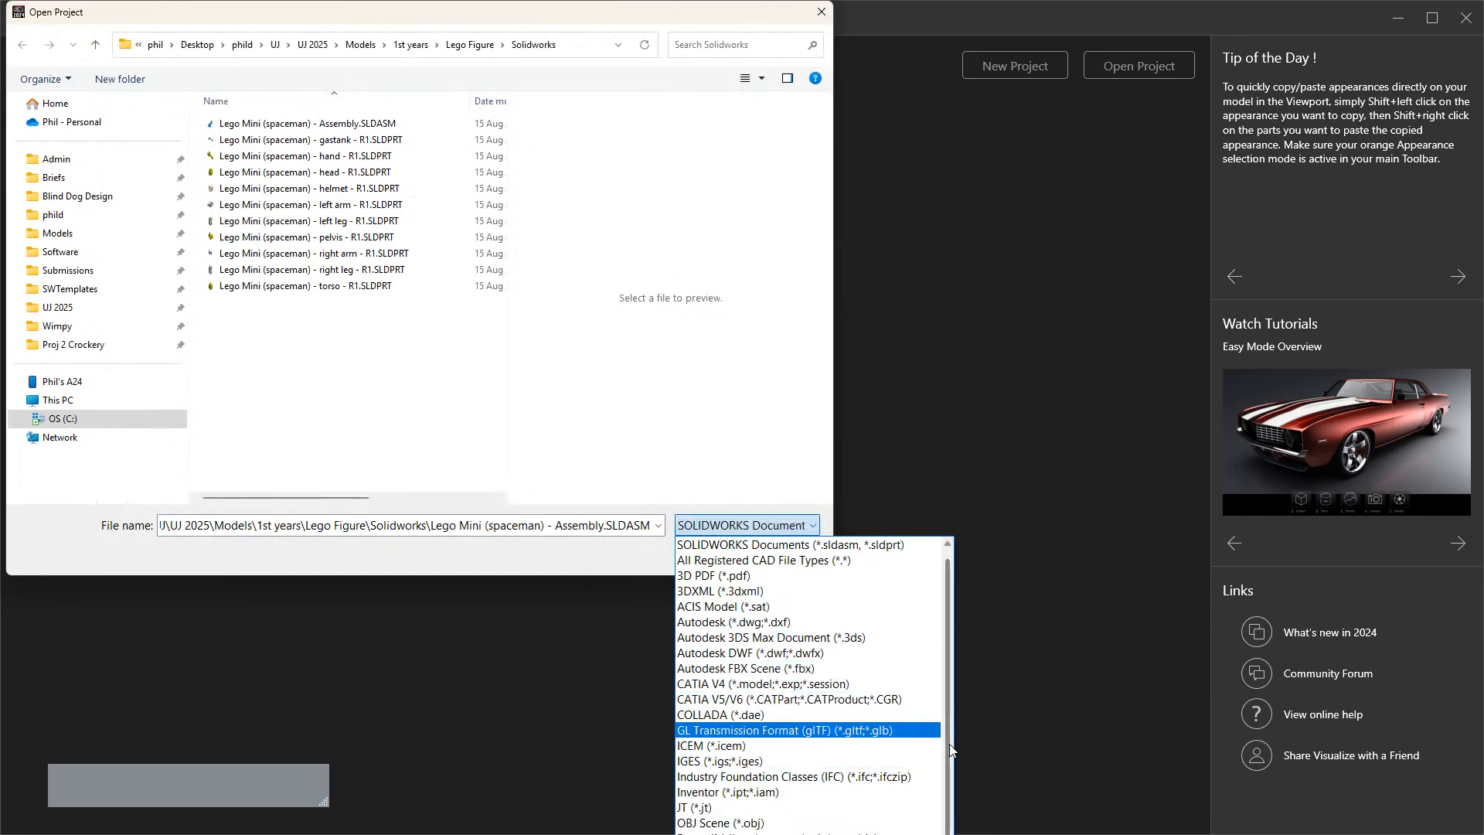
left_click_drag(953, 751, 954, 834)
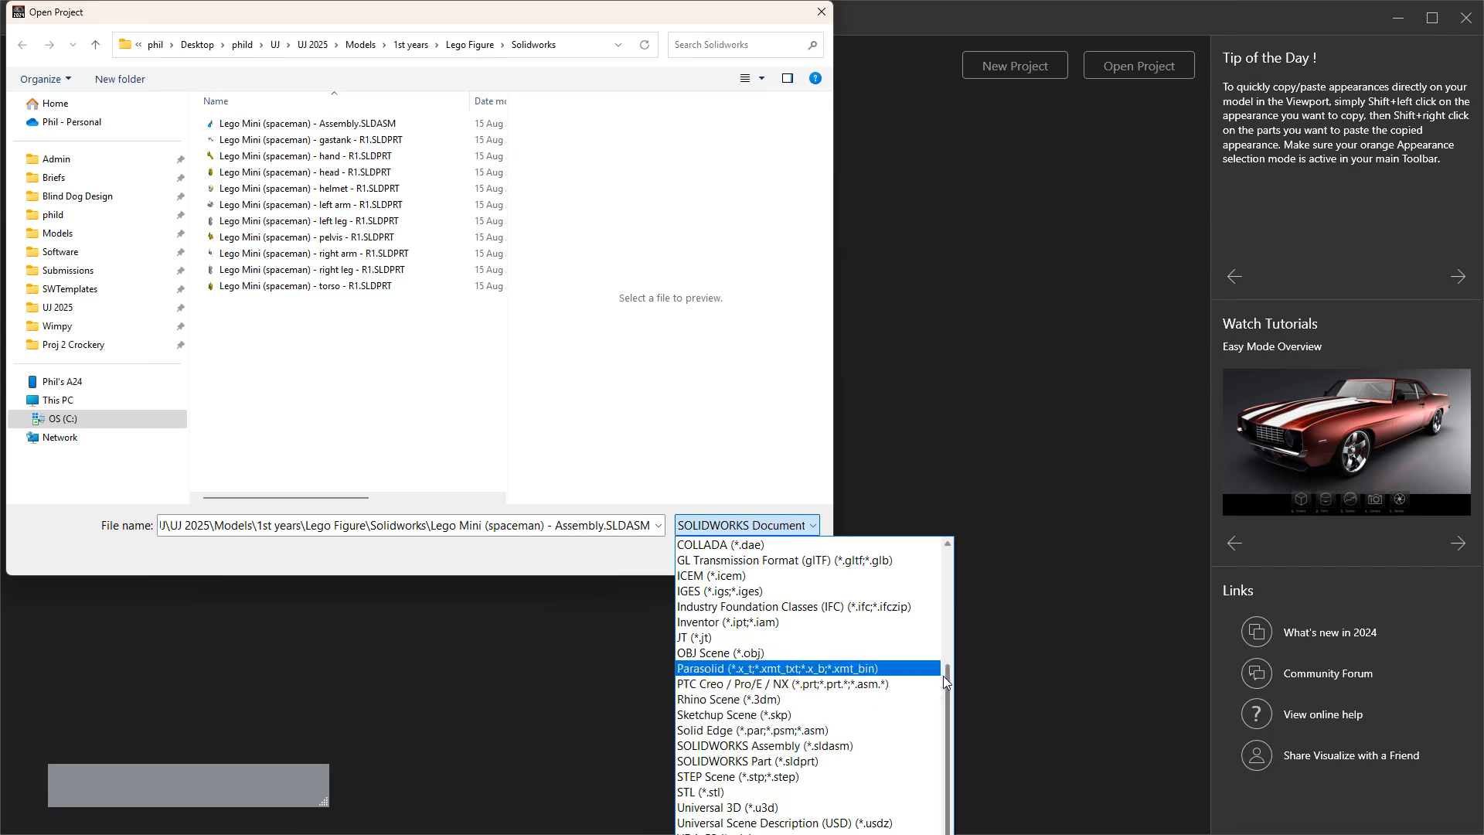
scroll(946, 680, "up", 5)
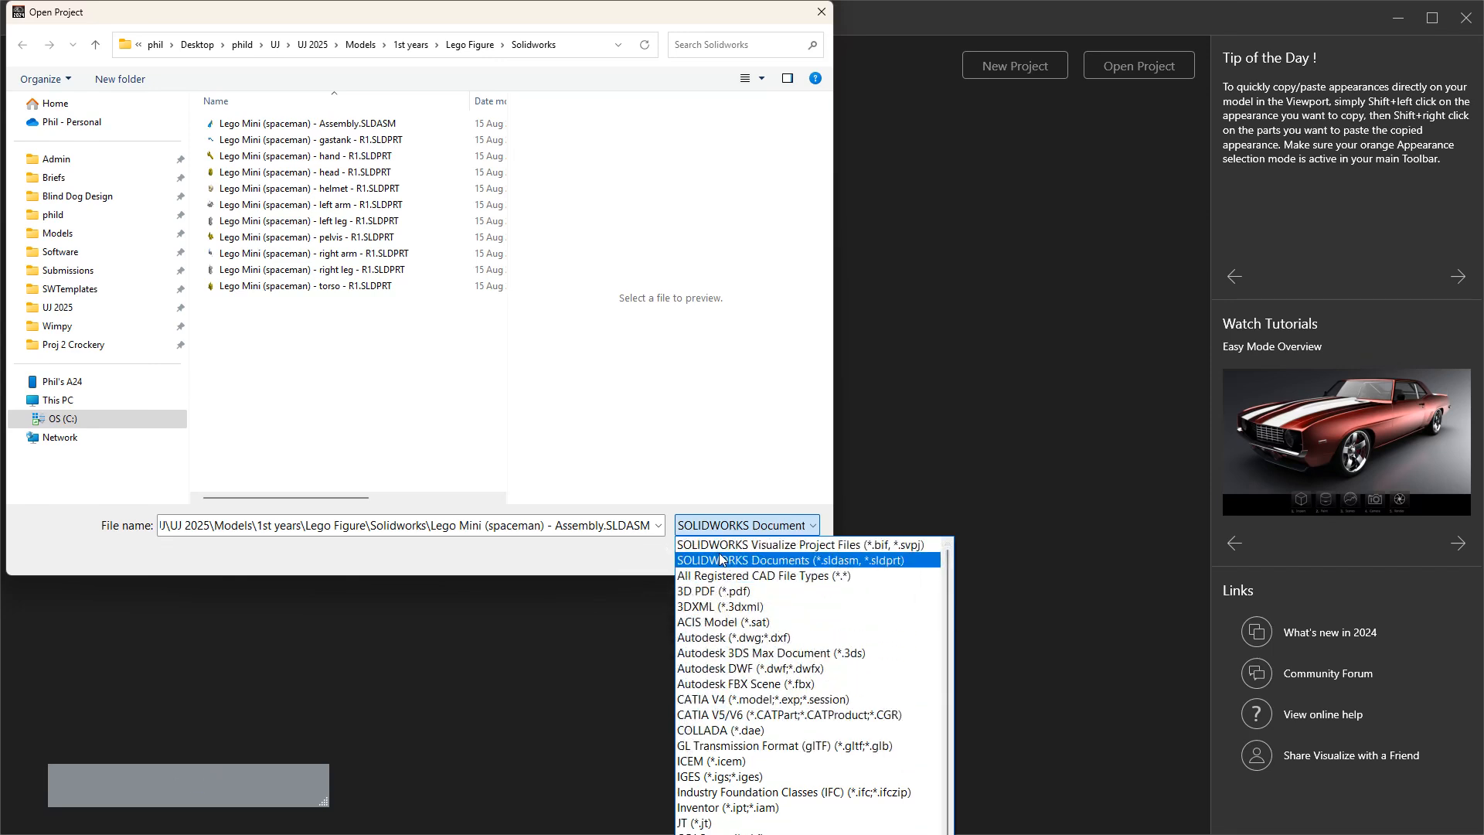
left_click(719, 558)
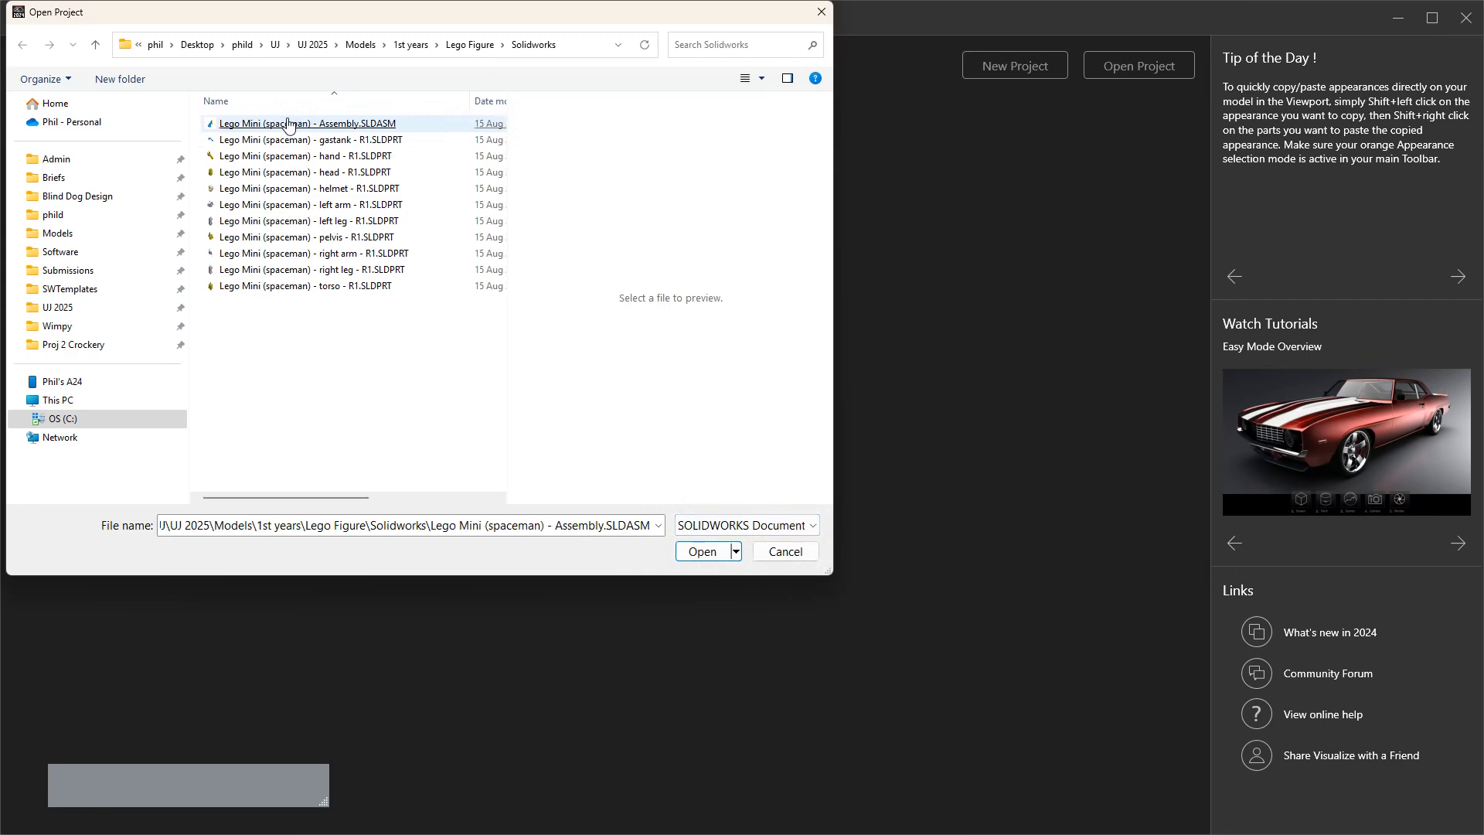
double_click(284, 126)
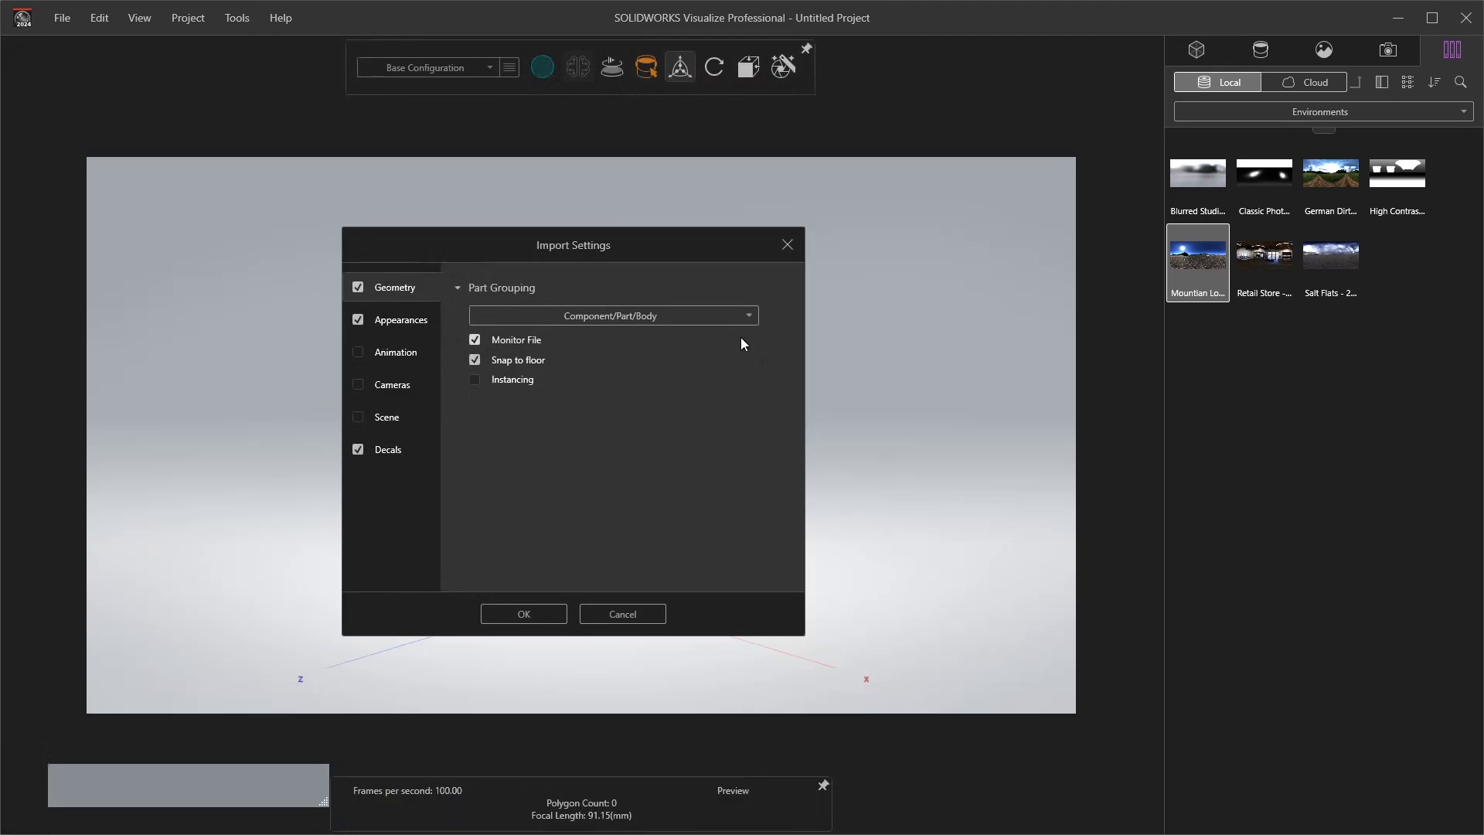
left_click(359, 354)
left_click(359, 383)
left_click(360, 422)
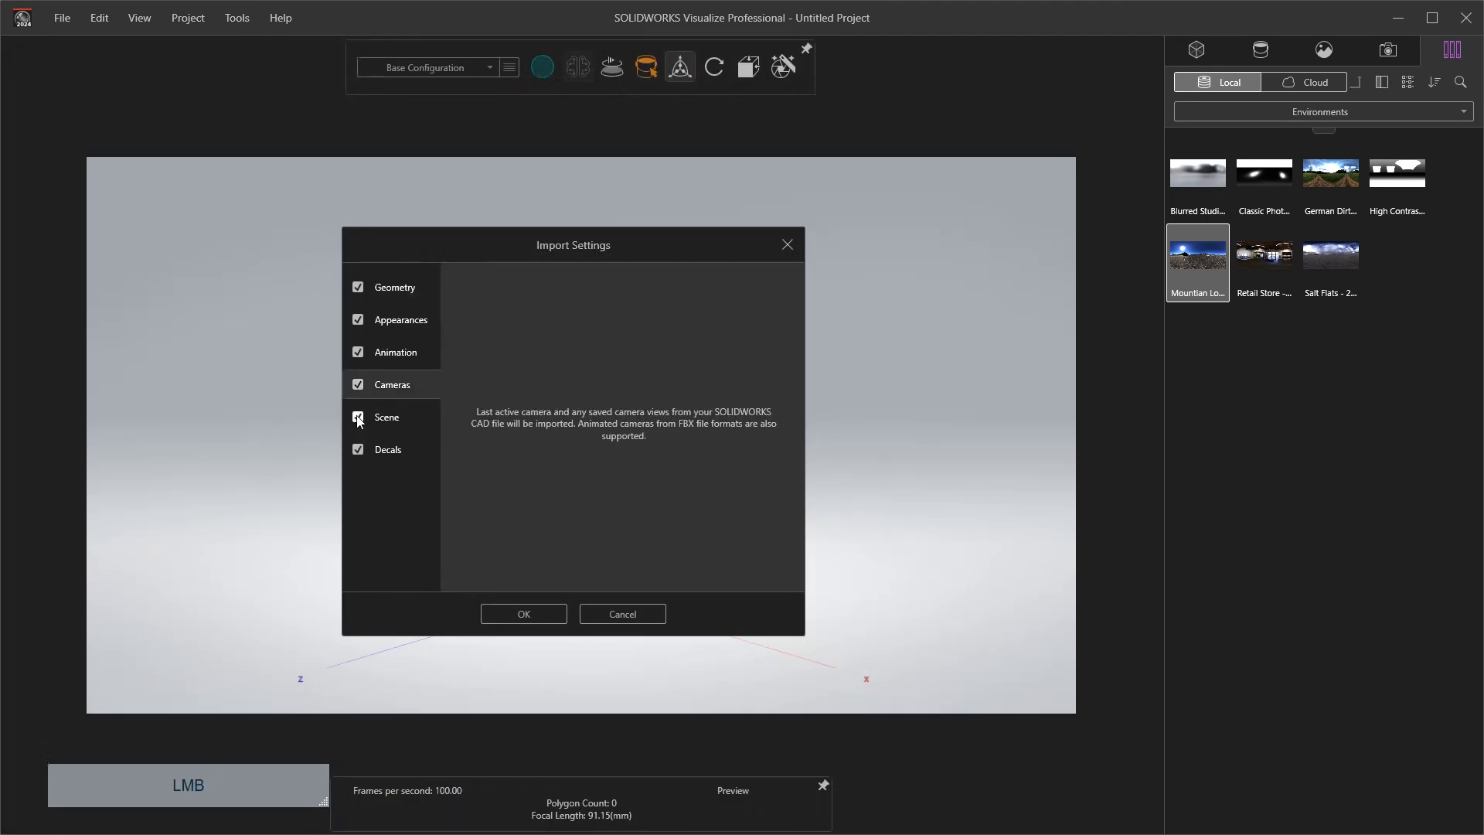
left_click(359, 418)
left_click(358, 385)
left_click(358, 352)
Step: Import the assembly with only Geometry, Appearances and Decals included
left_click(544, 615)
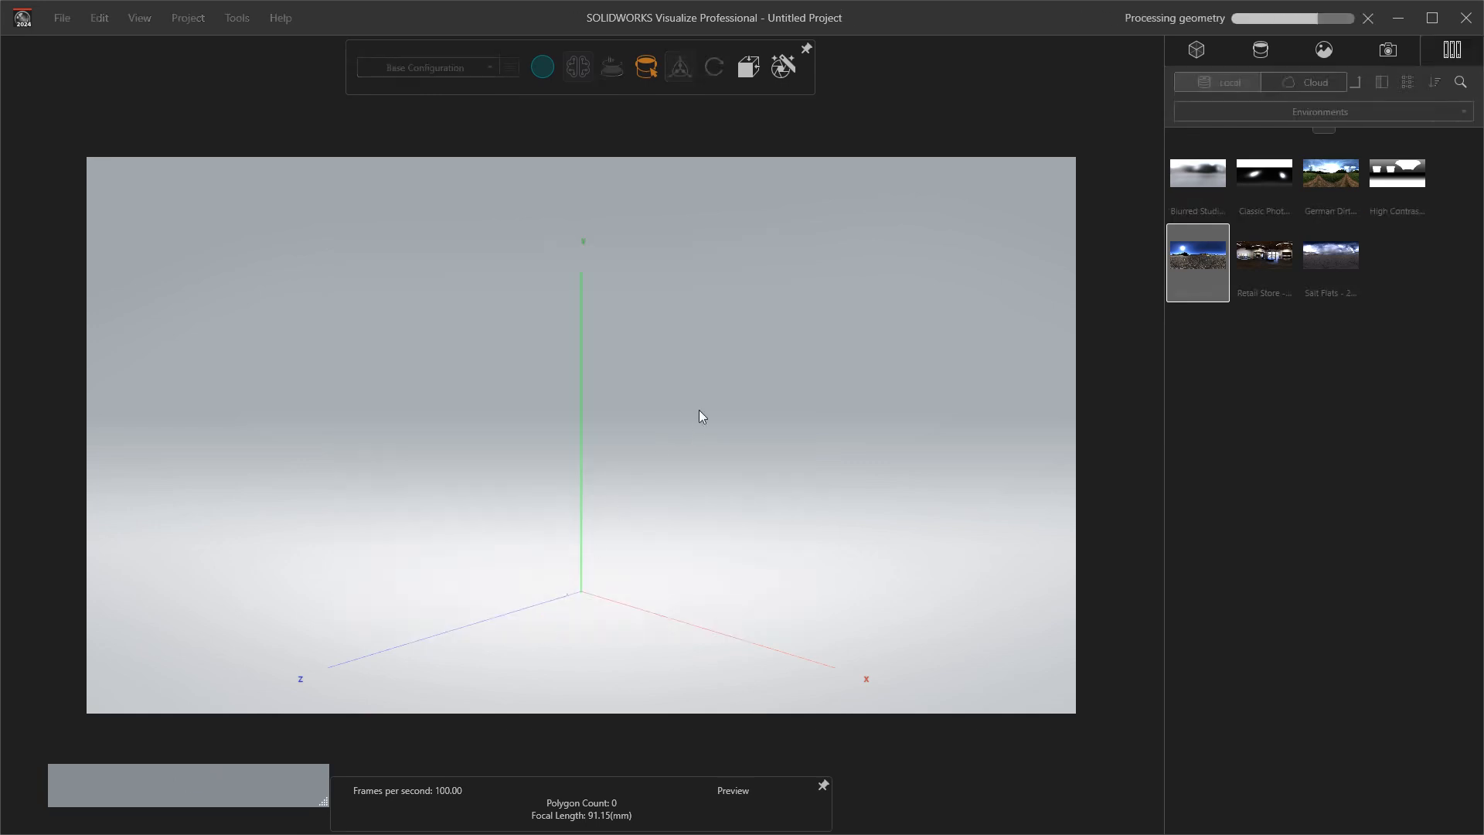
left_click(735, 361)
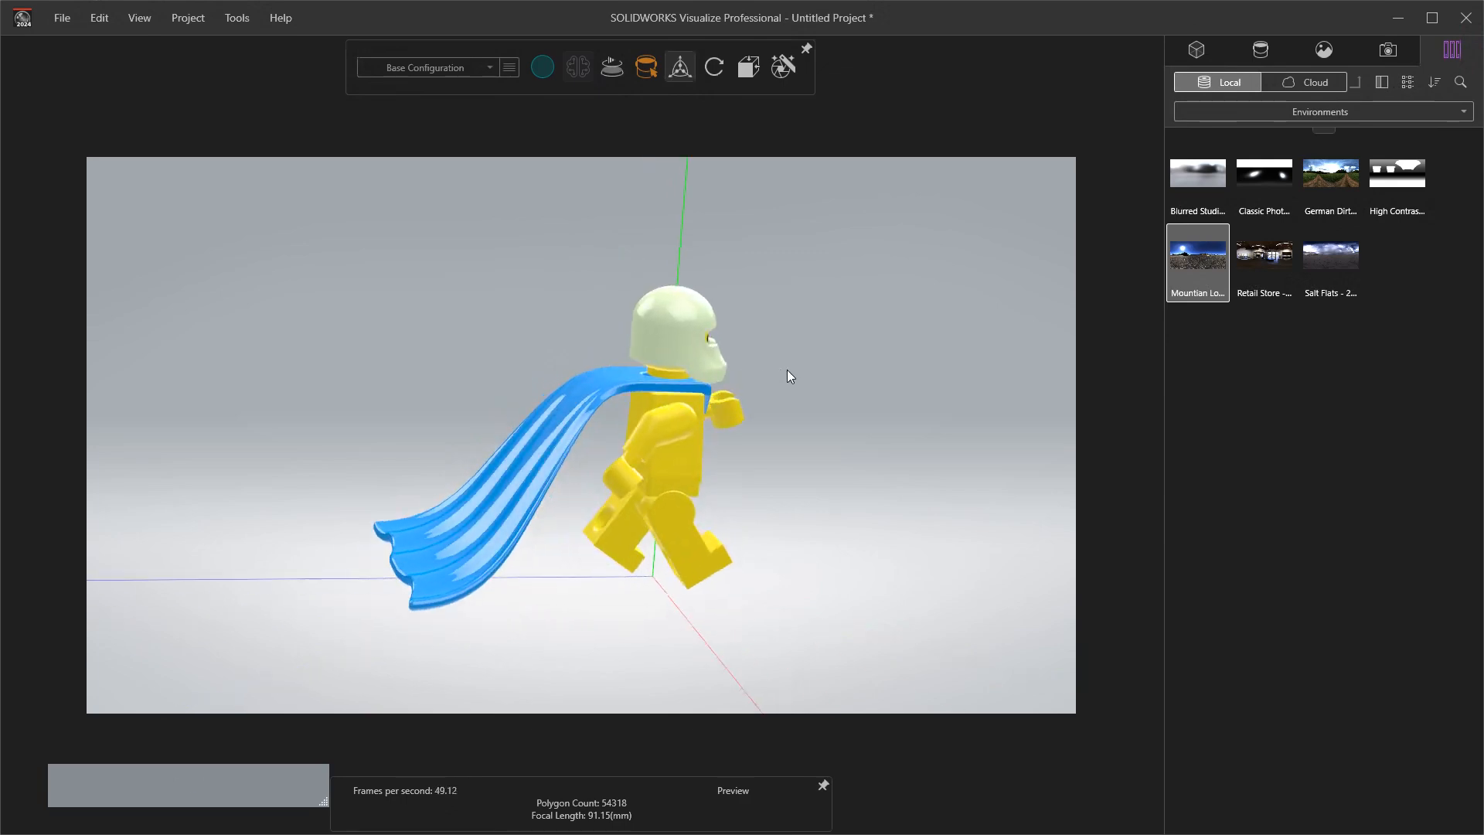
Step: Orbit to the front of the Lego figure and examine it at different zoom levels and positions
middle_click_drag(787, 371, 404, 381)
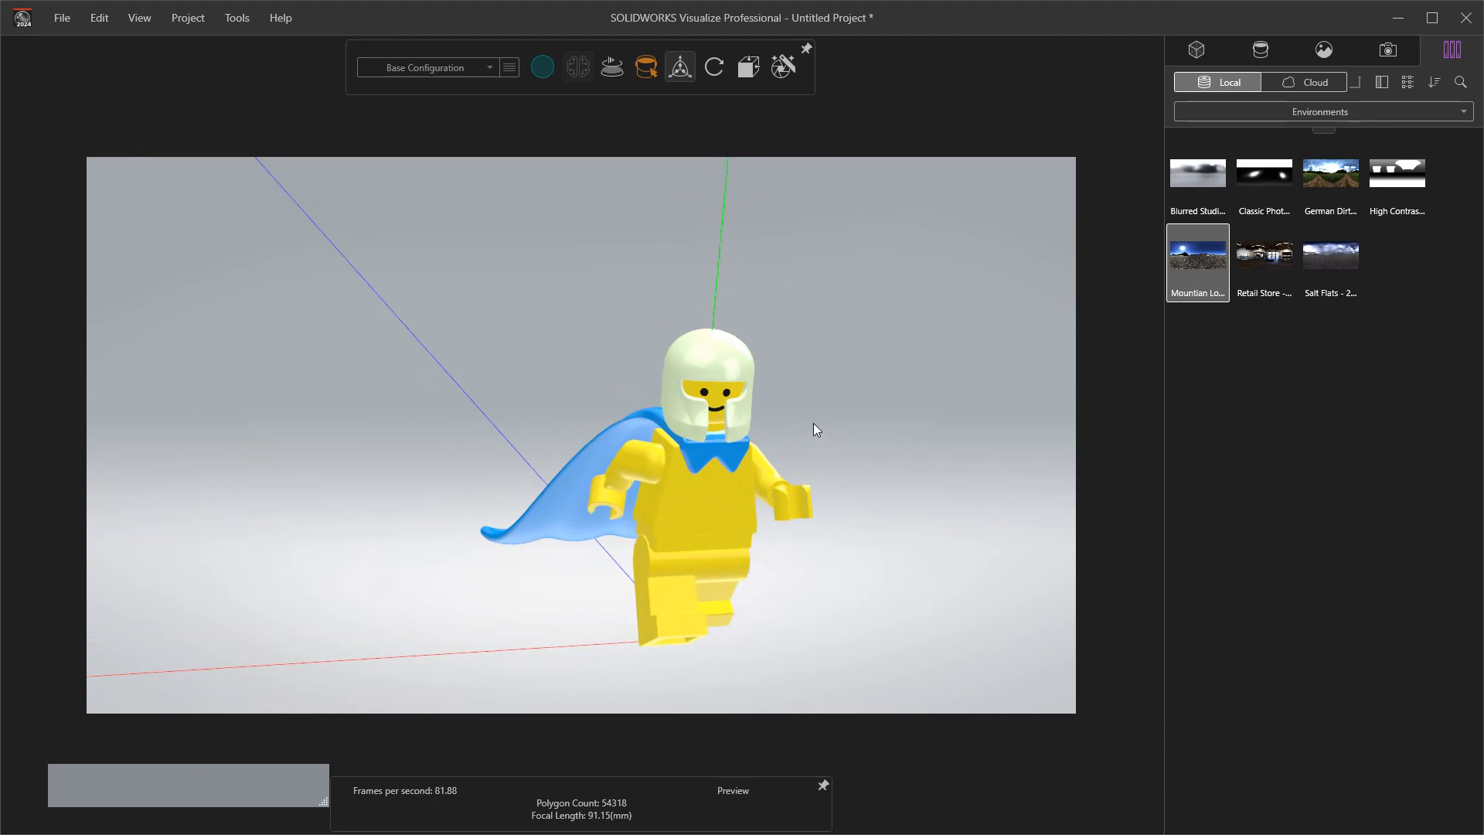
middle_click_drag(814, 425, 801, 377, "ctrl")
key("shift")
scroll(804, 396, "down", 2)
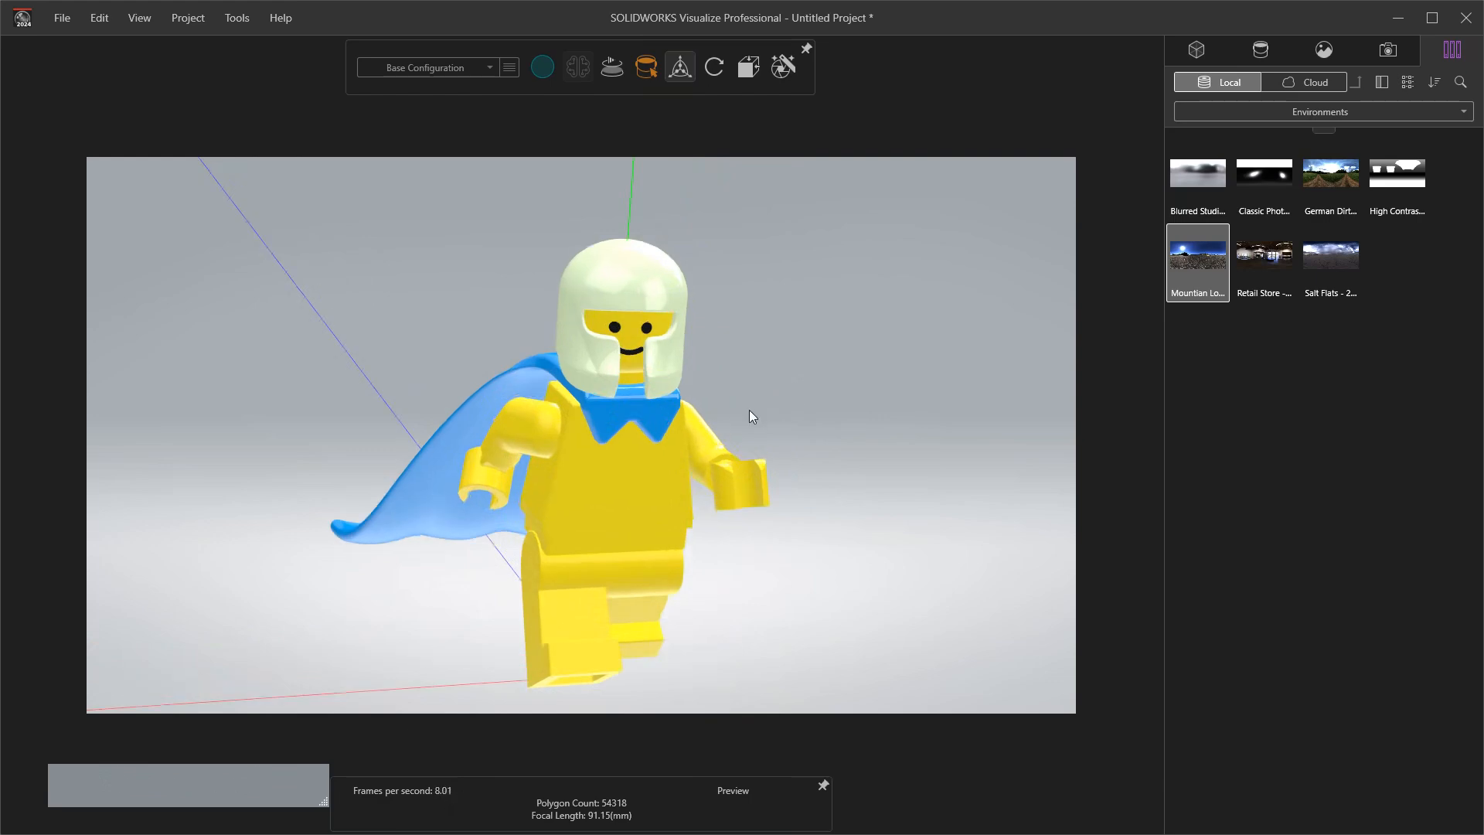
scroll(711, 429, "down", 2)
scroll(994, 298, "up", 3)
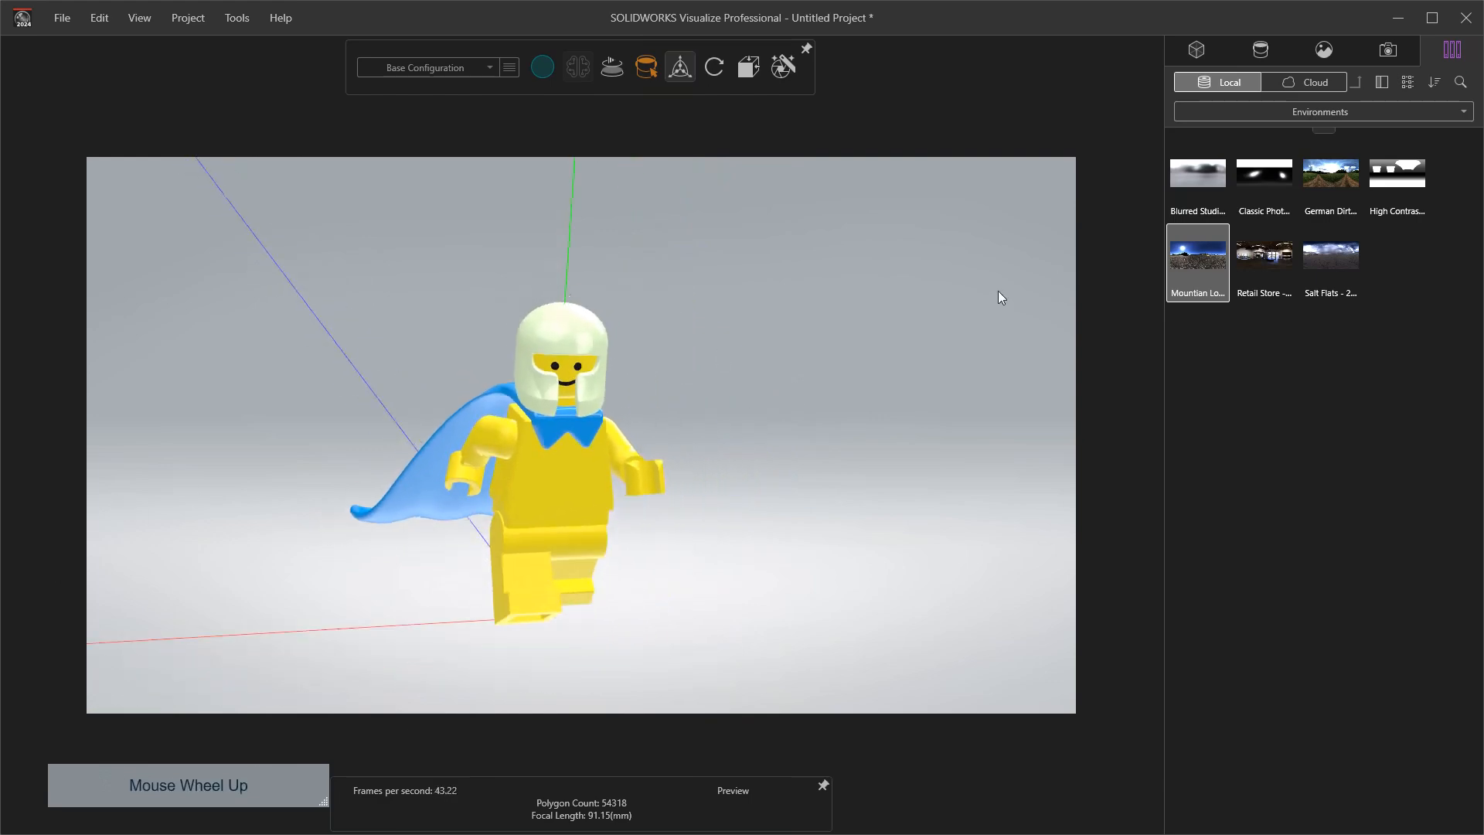
scroll(1055, 351, "down", 4)
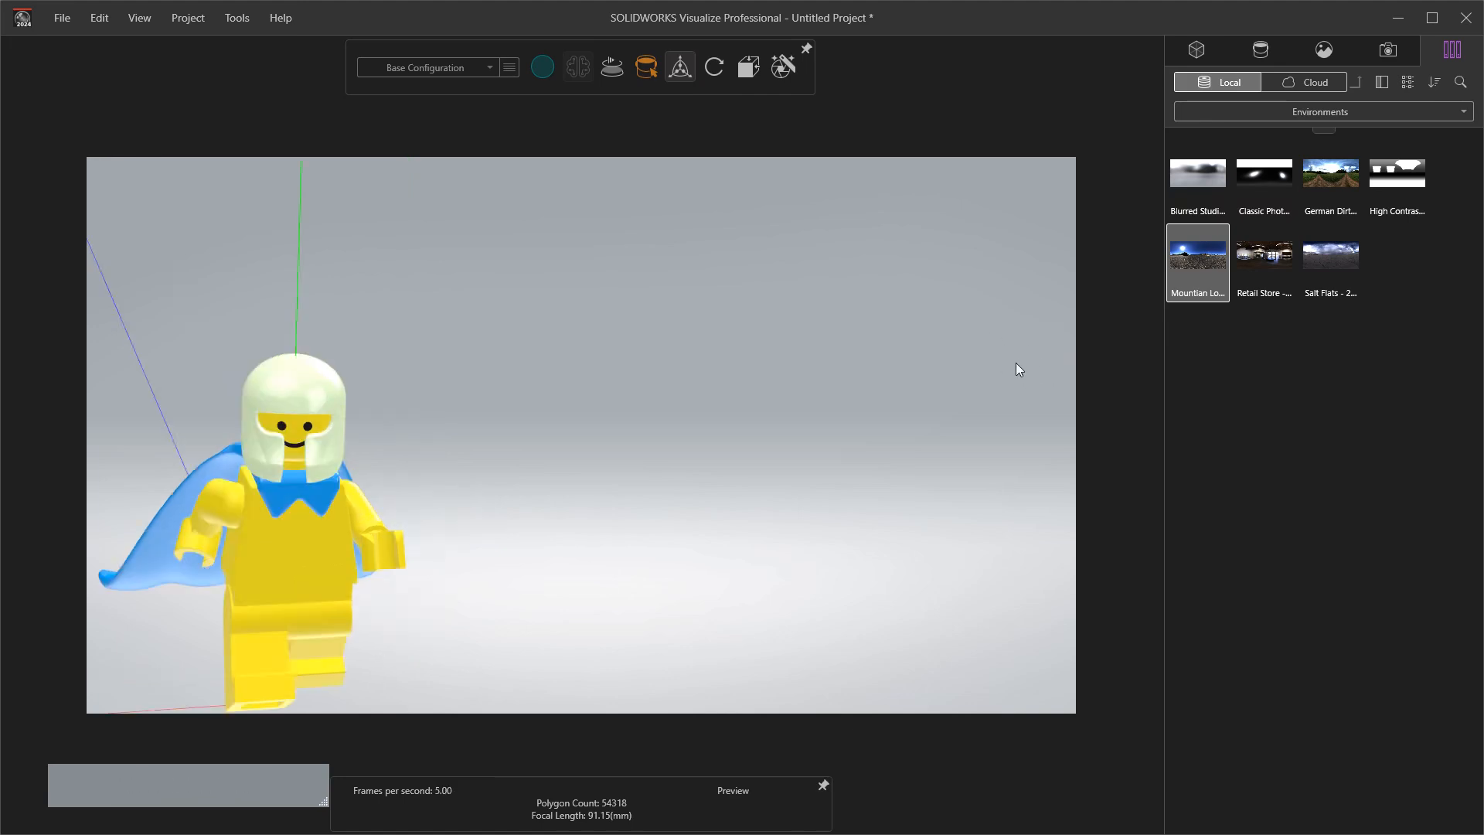
scroll(1015, 370, "down", 2)
scroll(1016, 370, "up", 3)
scroll(337, 516, "up", 1)
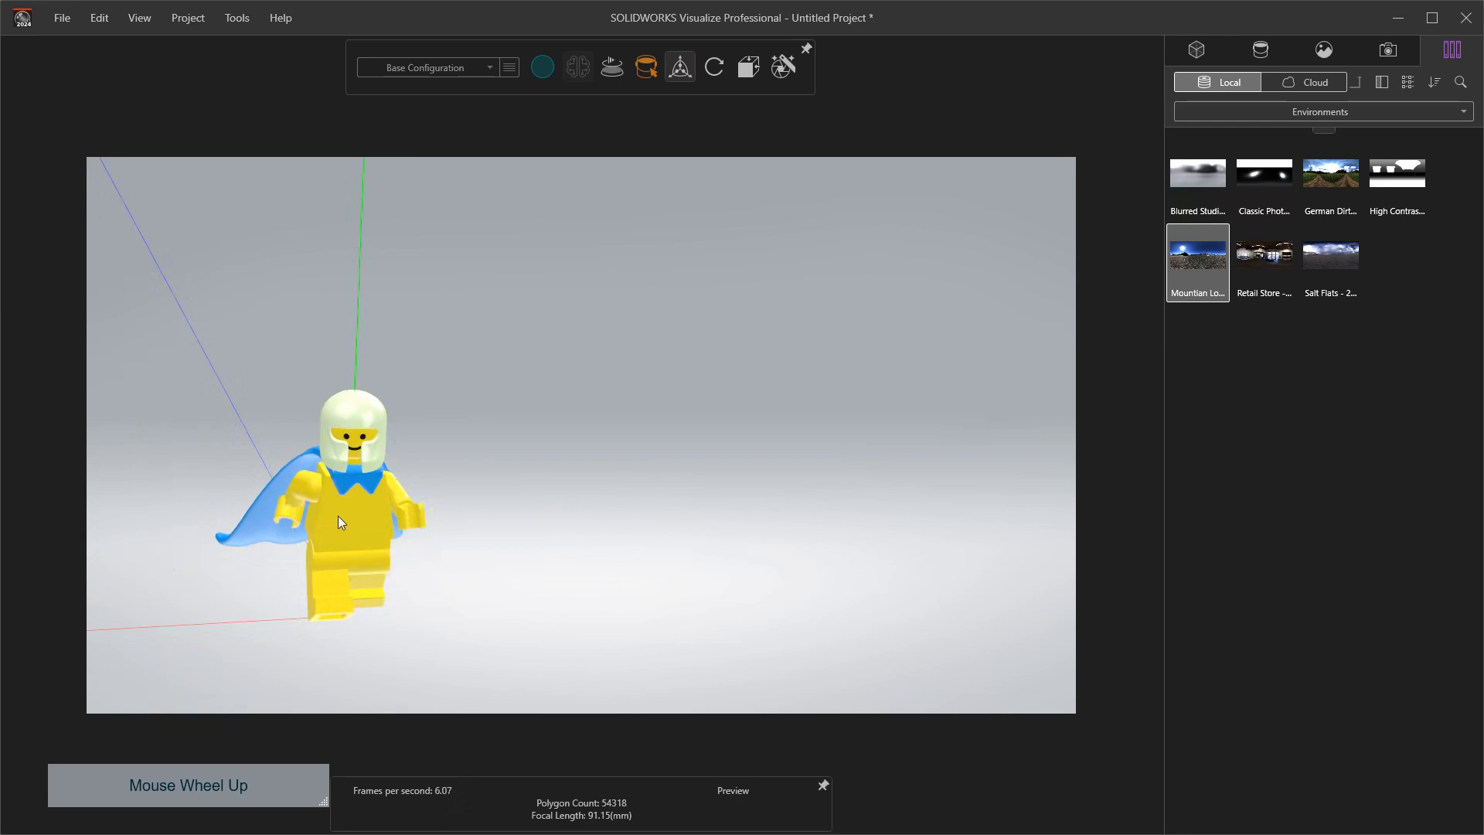
Step: Examine the figure from other angles and distances, finishing with its full front and cape framed in the viewport
left_click_drag(446, 484, 748, 406)
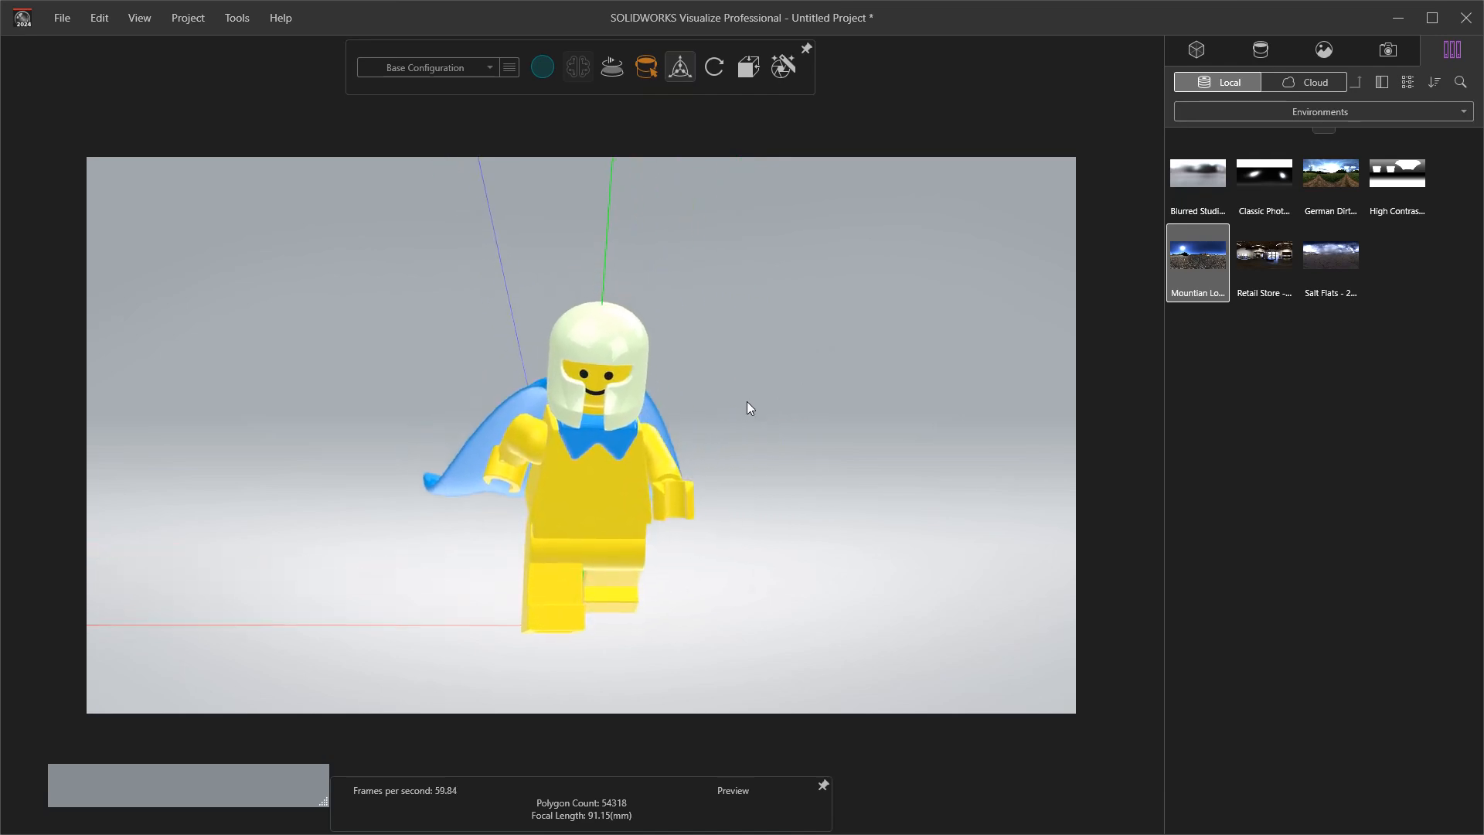
middle_click_drag(699, 421, 653, 571, "shift")
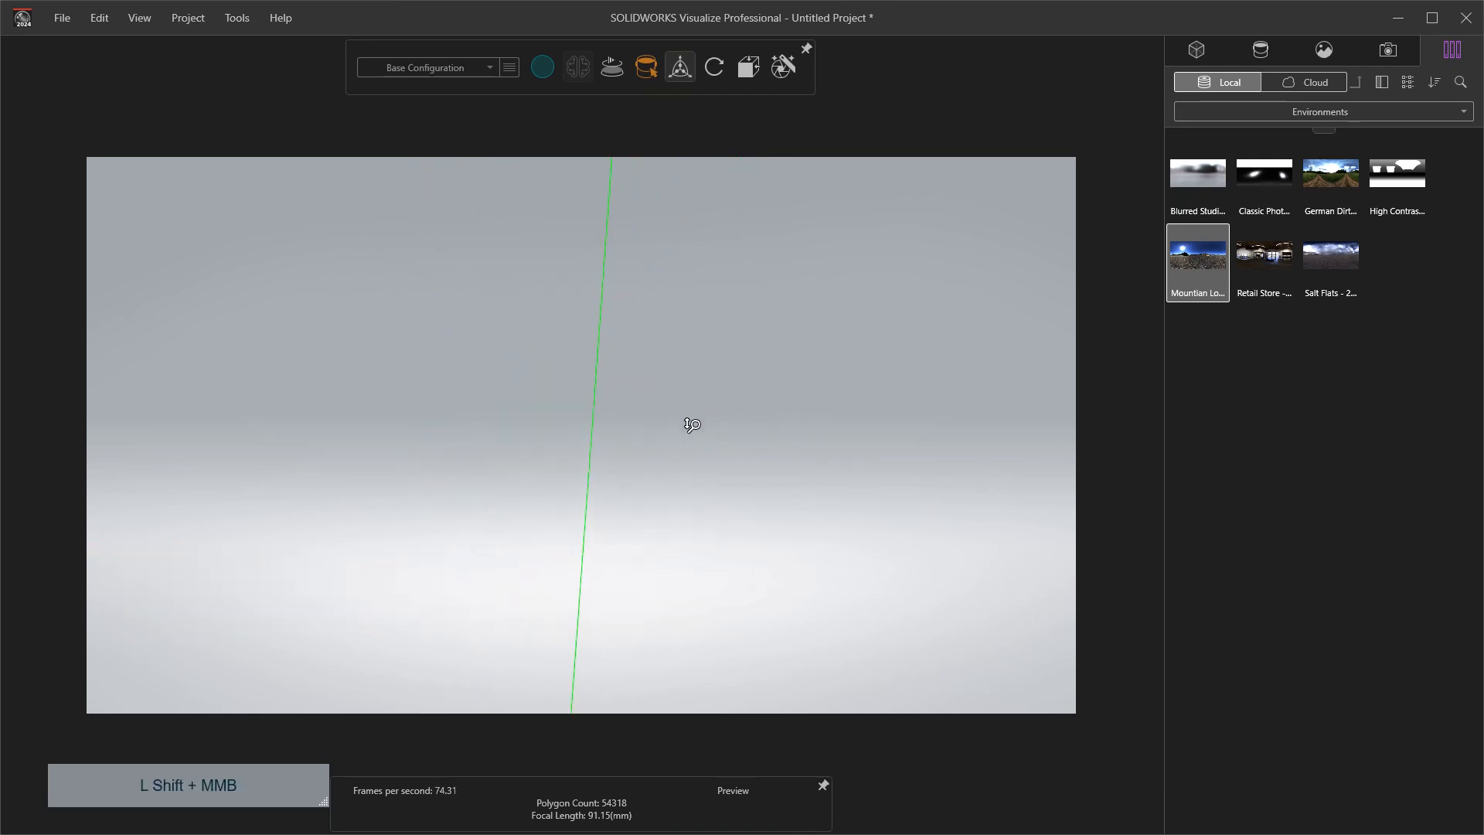
scroll(611, 580, "up", 5)
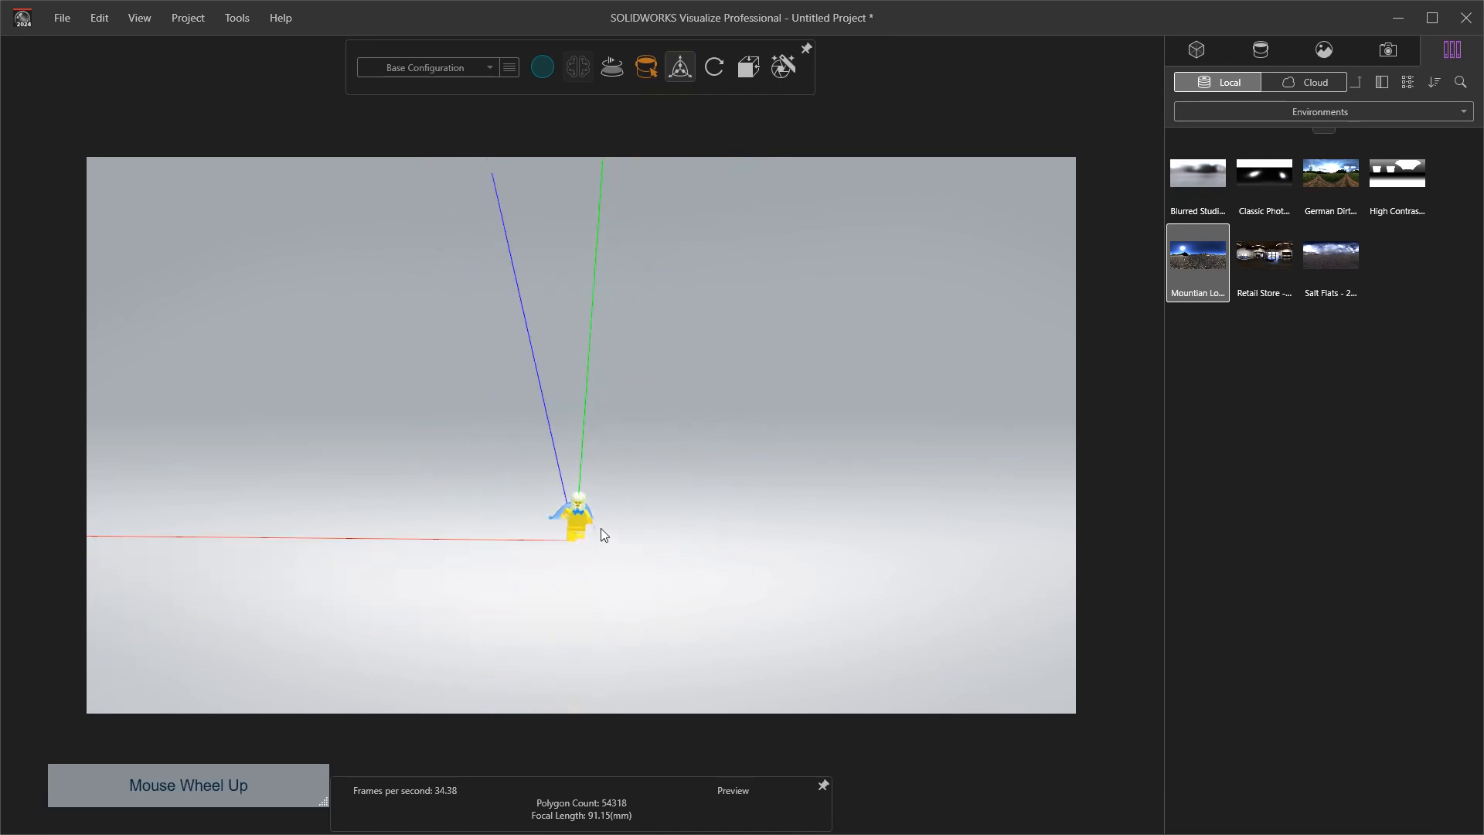
middle_click_drag(600, 527, 735, 398)
scroll(621, 337, "up", 5)
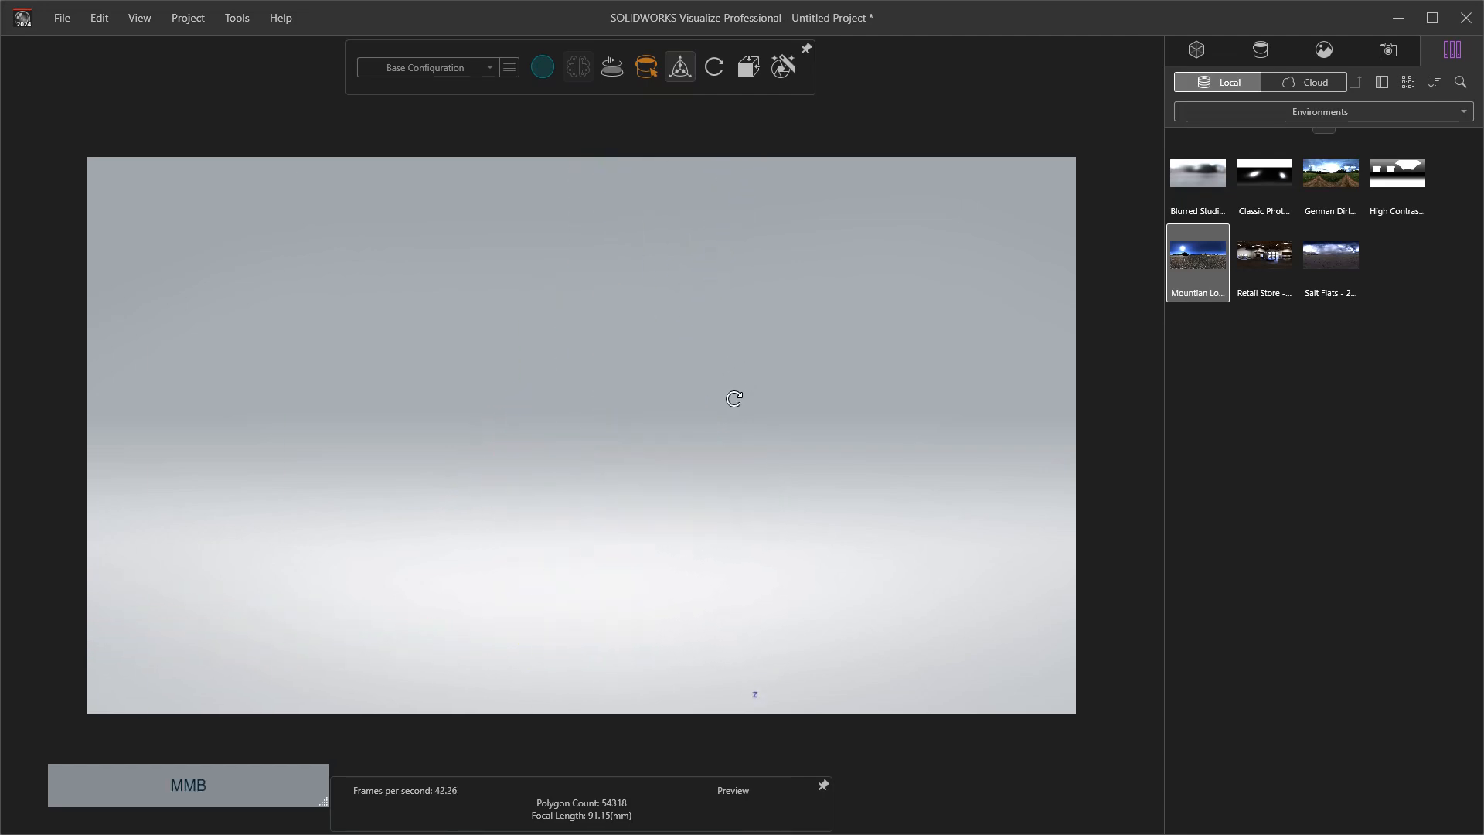
scroll(734, 407, "down", 2)
middle_click_drag(687, 460, 646, 335)
scroll(616, 314, "up", 3)
scroll(670, 304, "up", 5)
scroll(674, 304, "up", 1)
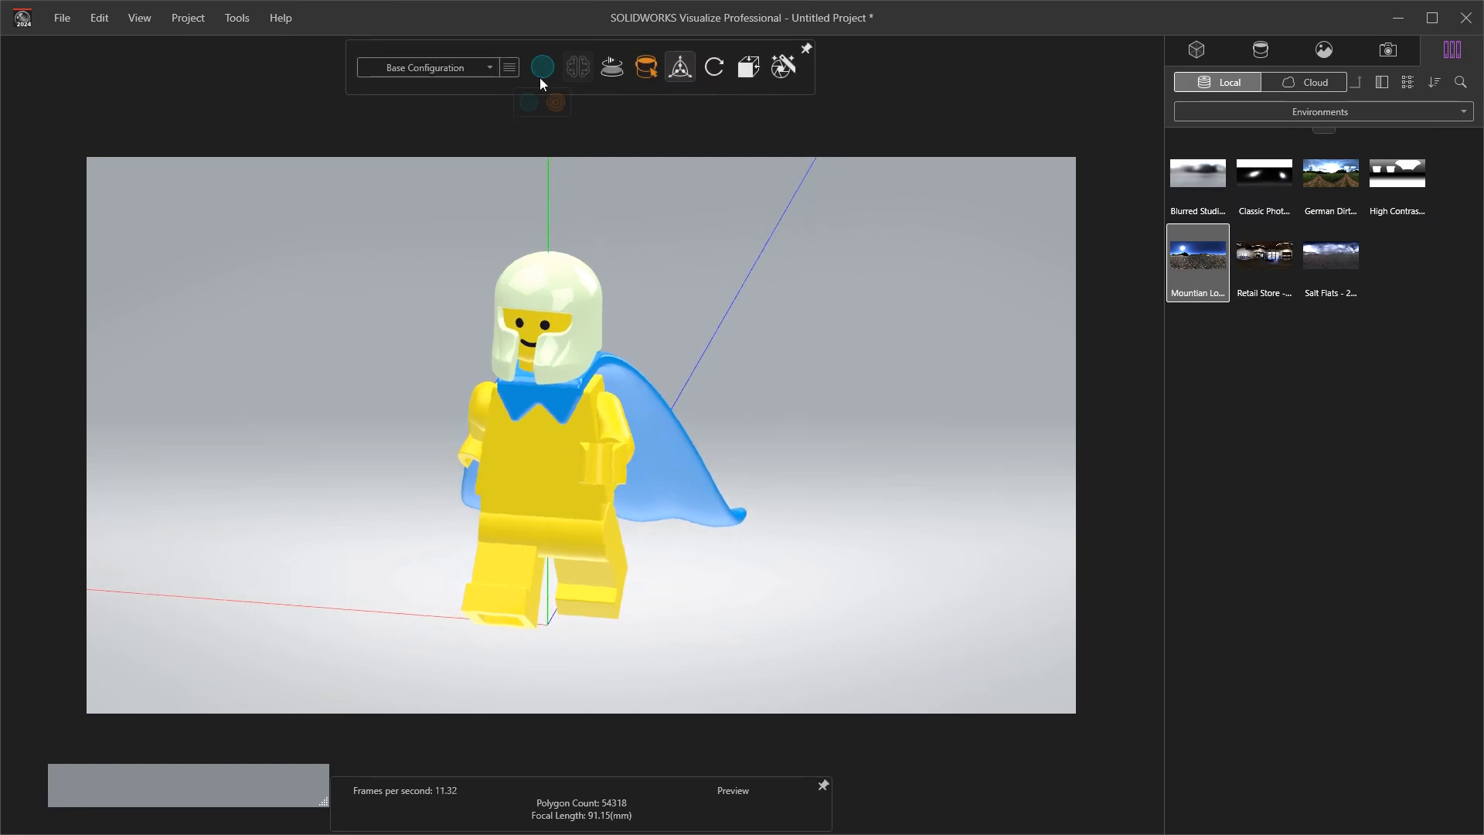
Step: Inspect the figure from the side in the Stellar Accurate render mode, and return the viewport to Preview mode
mouse_move(528, 49)
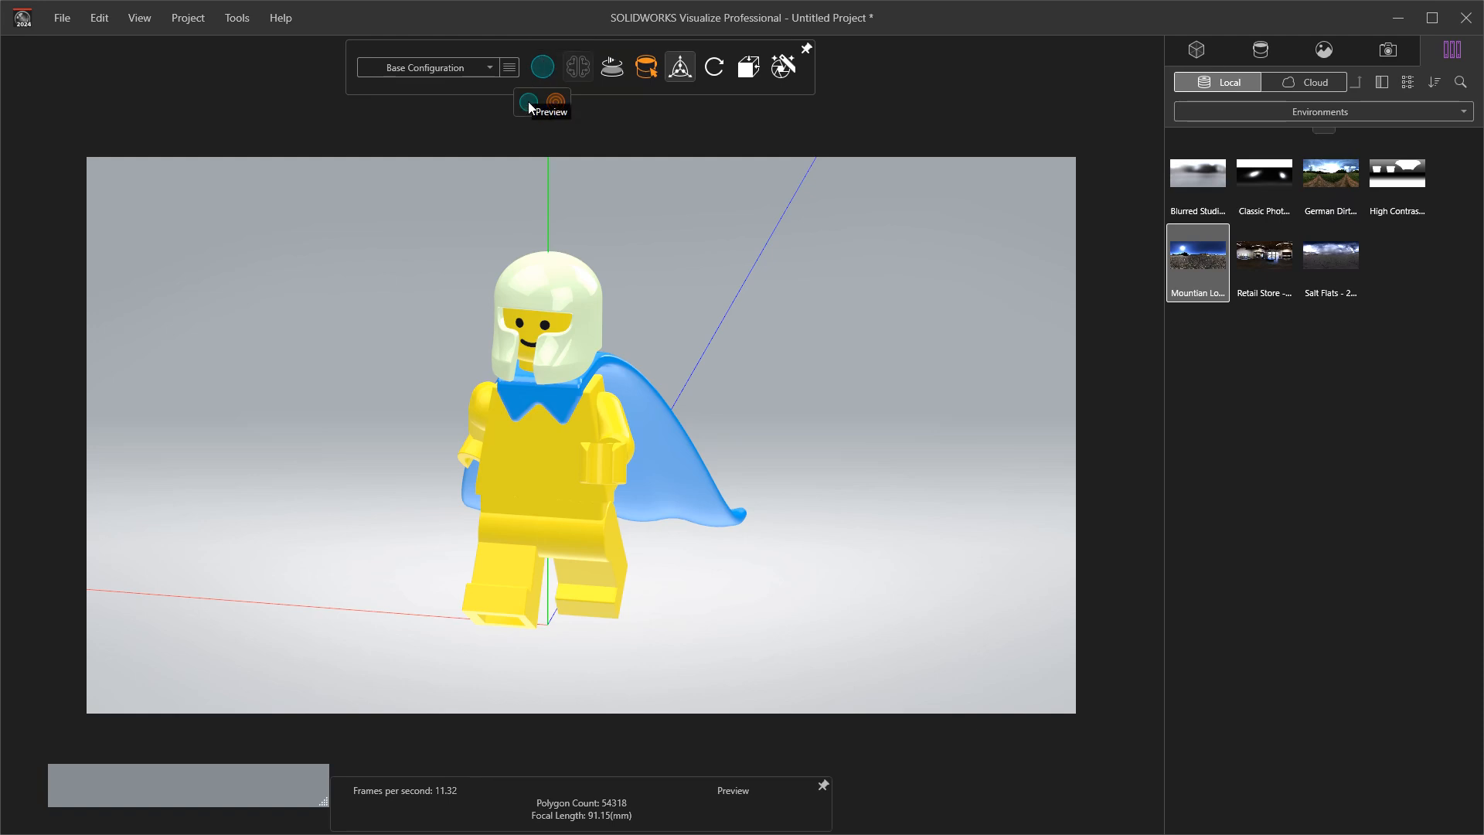
left_click(556, 103)
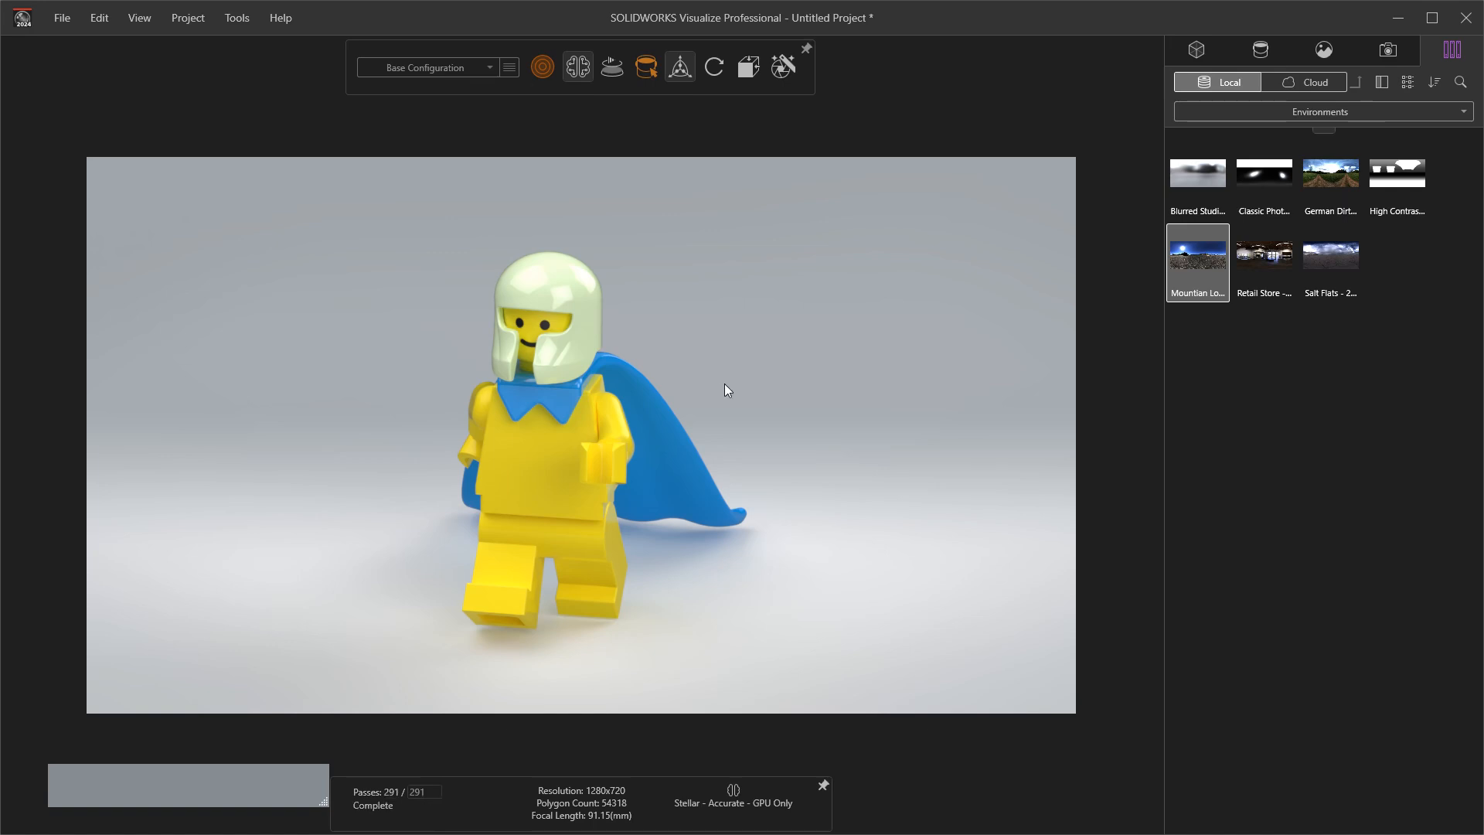
mouse_move(725, 383)
middle_mouse_down()
mouse_move(711, 382)
mouse_move(734, 372)
middle_mouse_up()
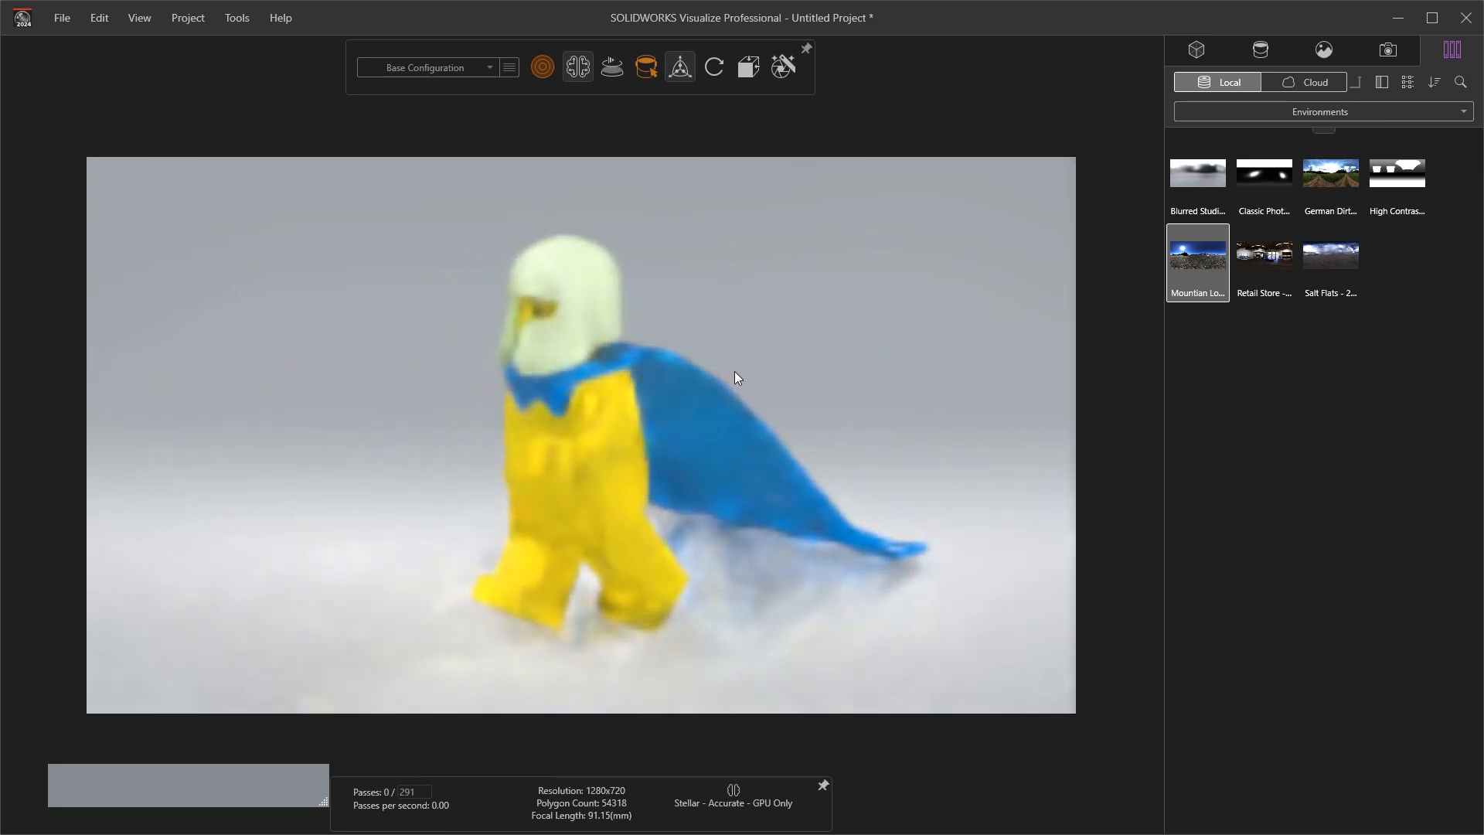
left_click(543, 67)
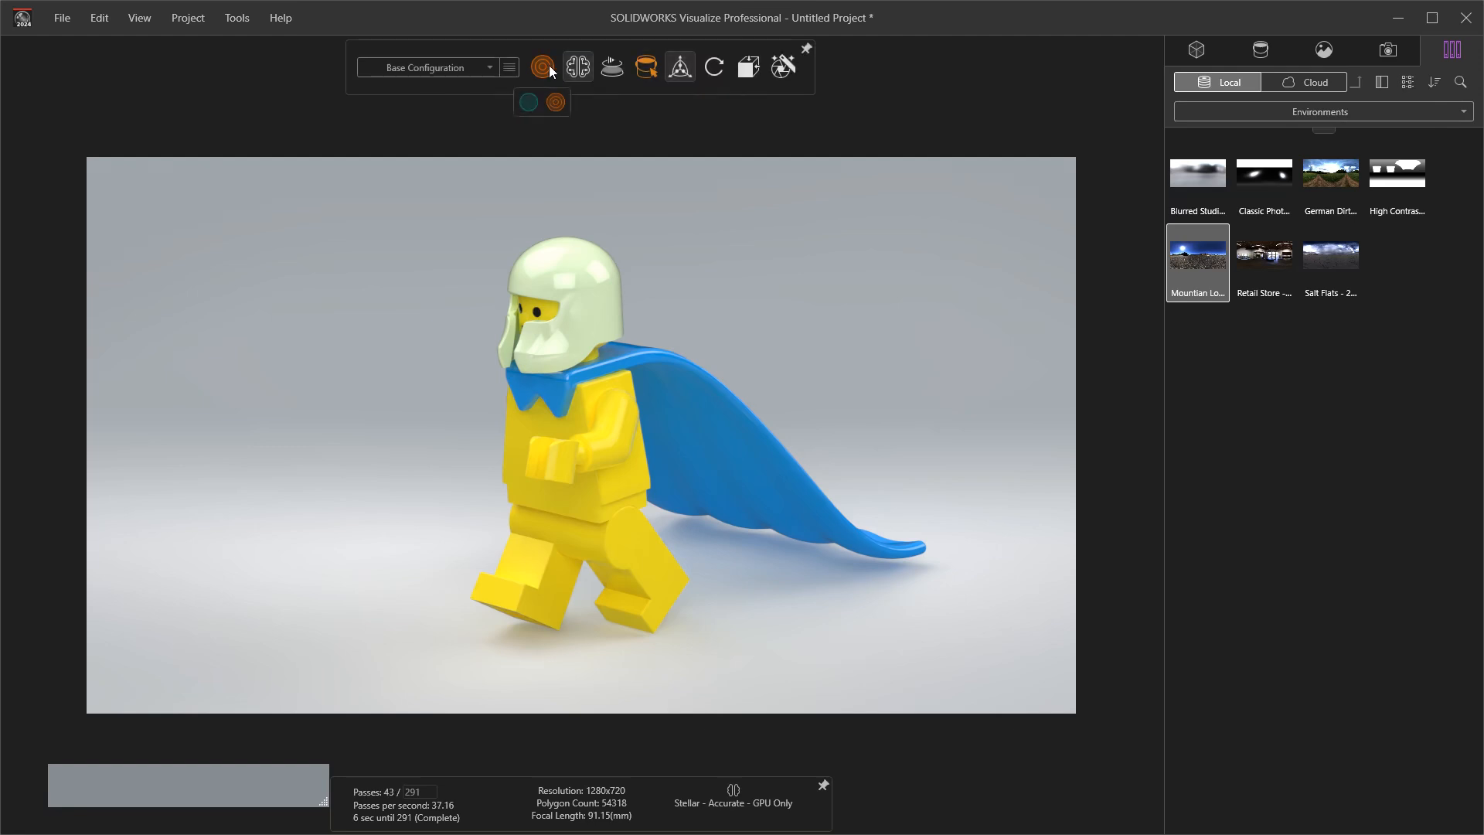
left_click(529, 102)
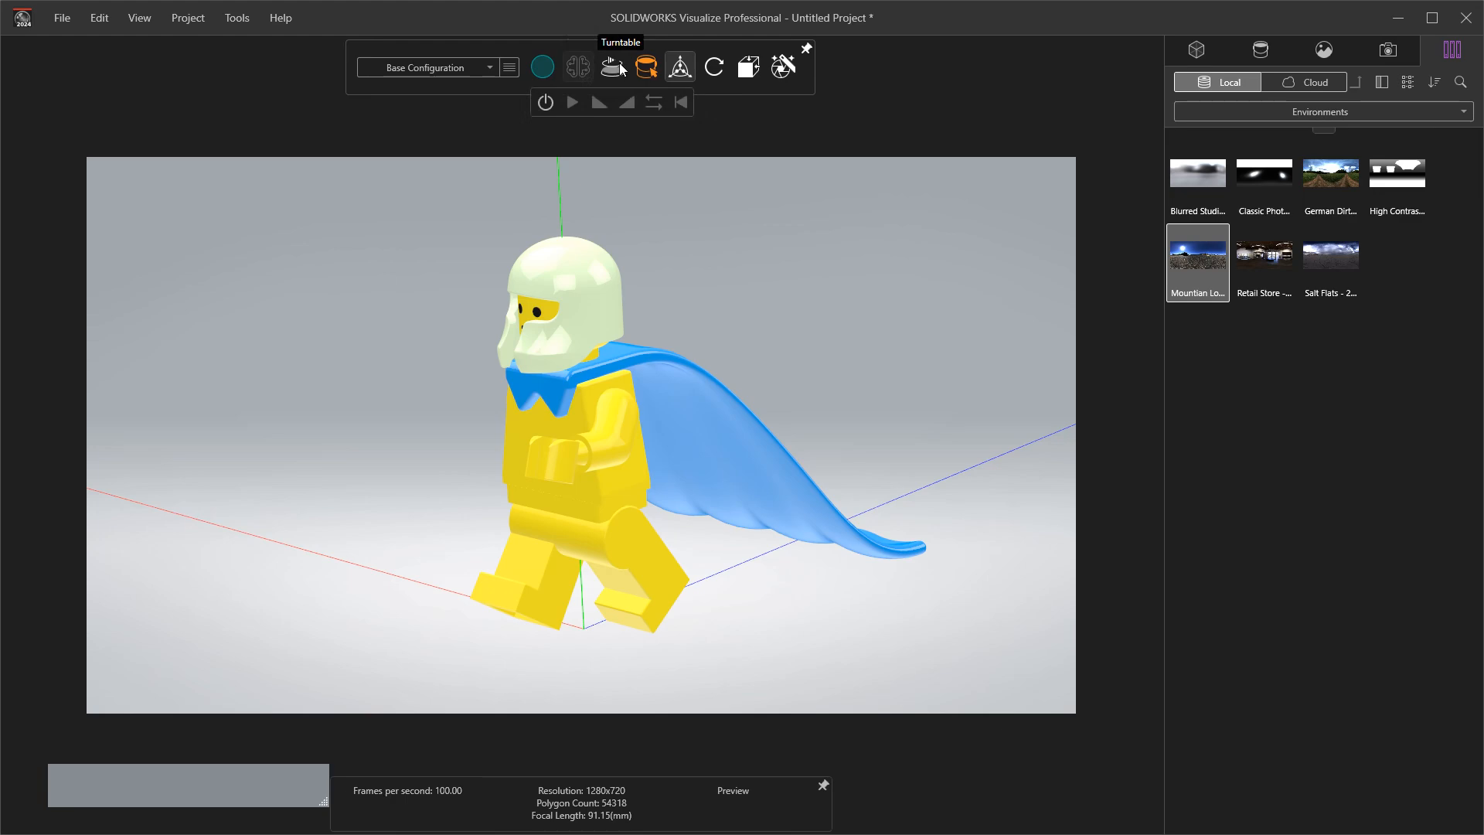
Step: Set the Selection Tool to pick whole models and show the project's list of imported models
mouse_move(653, 70)
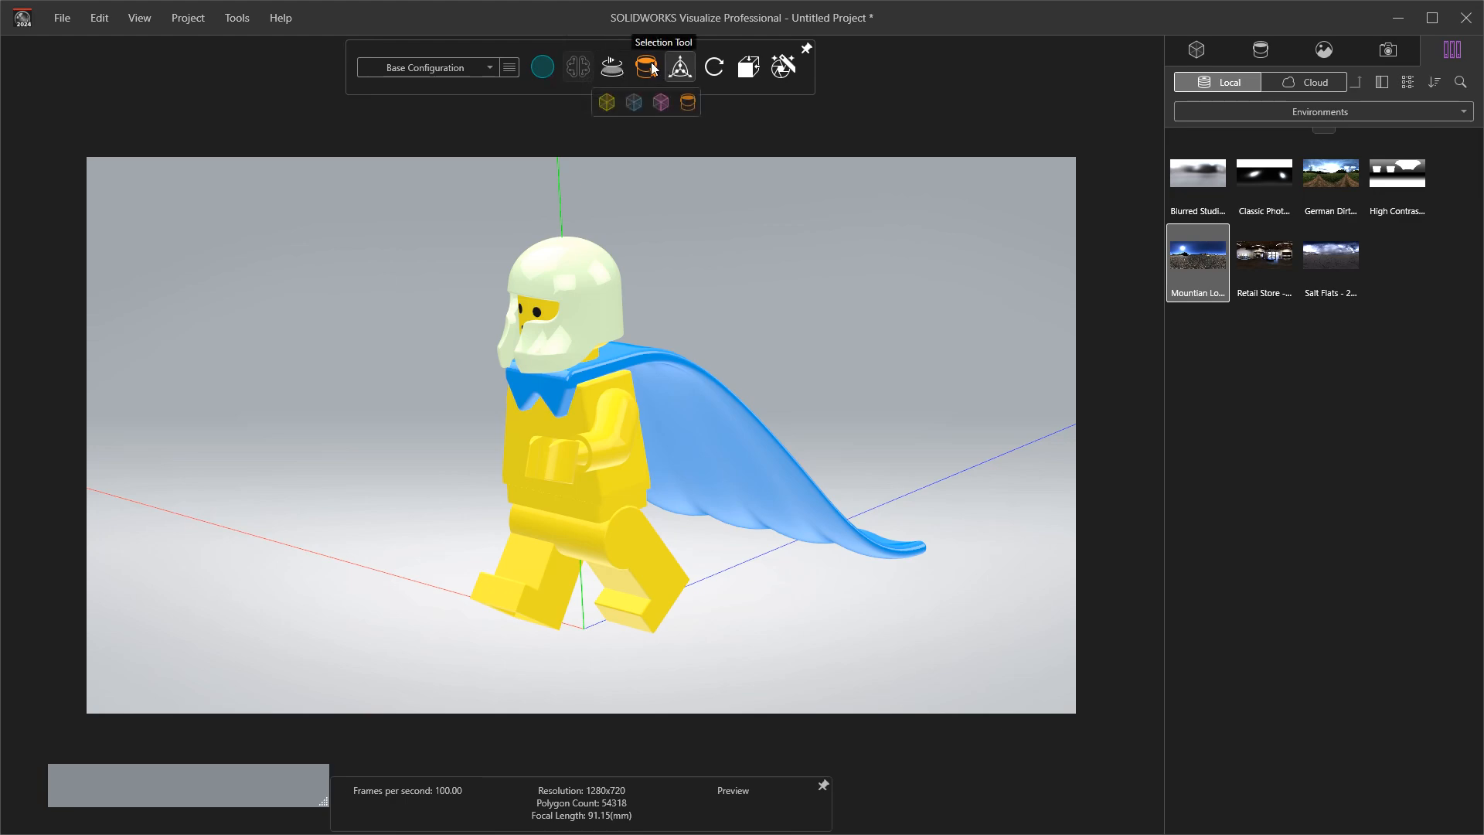
left_click(606, 102)
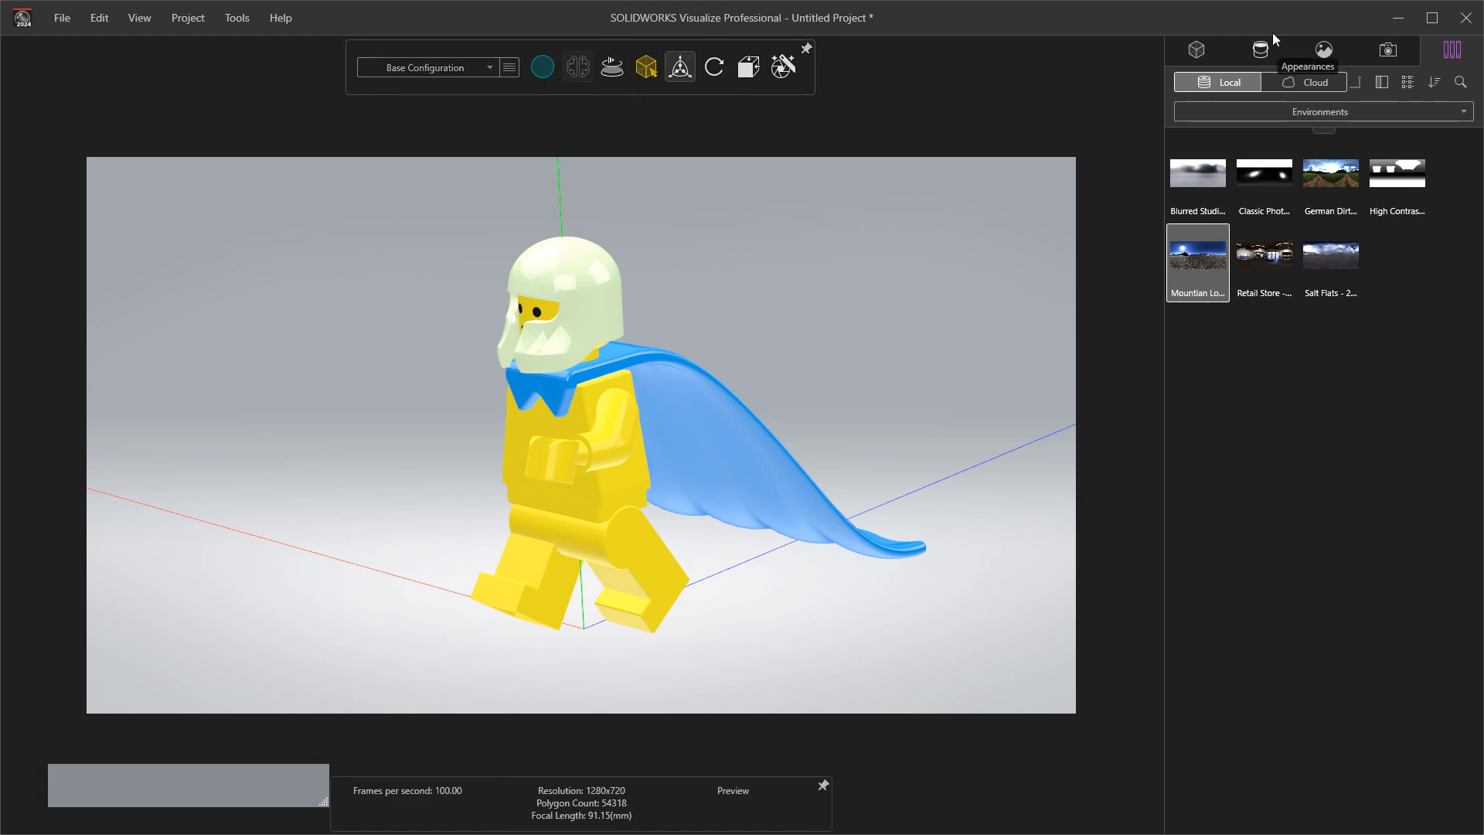
left_click(1203, 51)
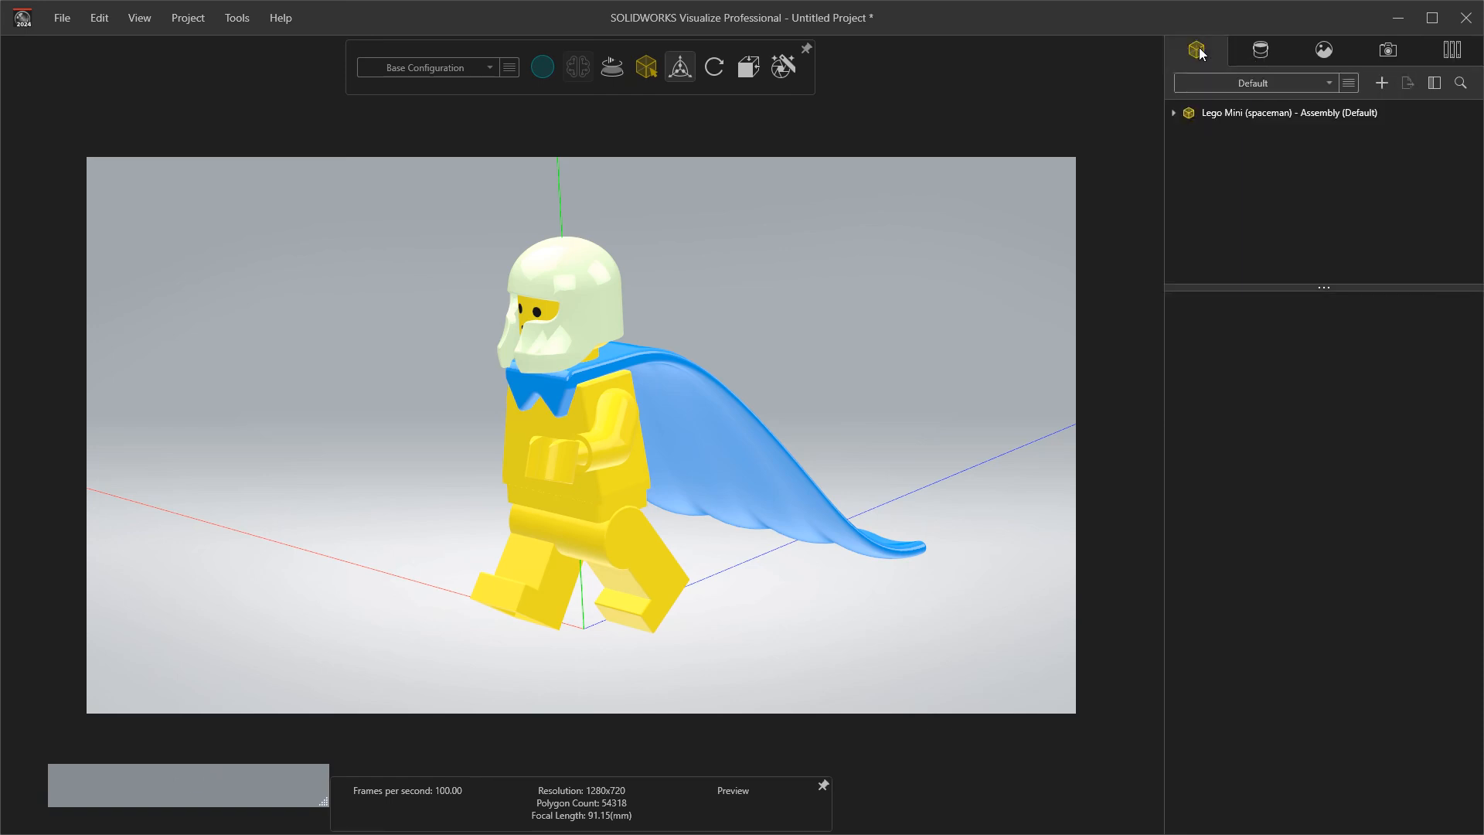
Step: Switch the Selection Tool to Part selection
mouse_move(646, 68)
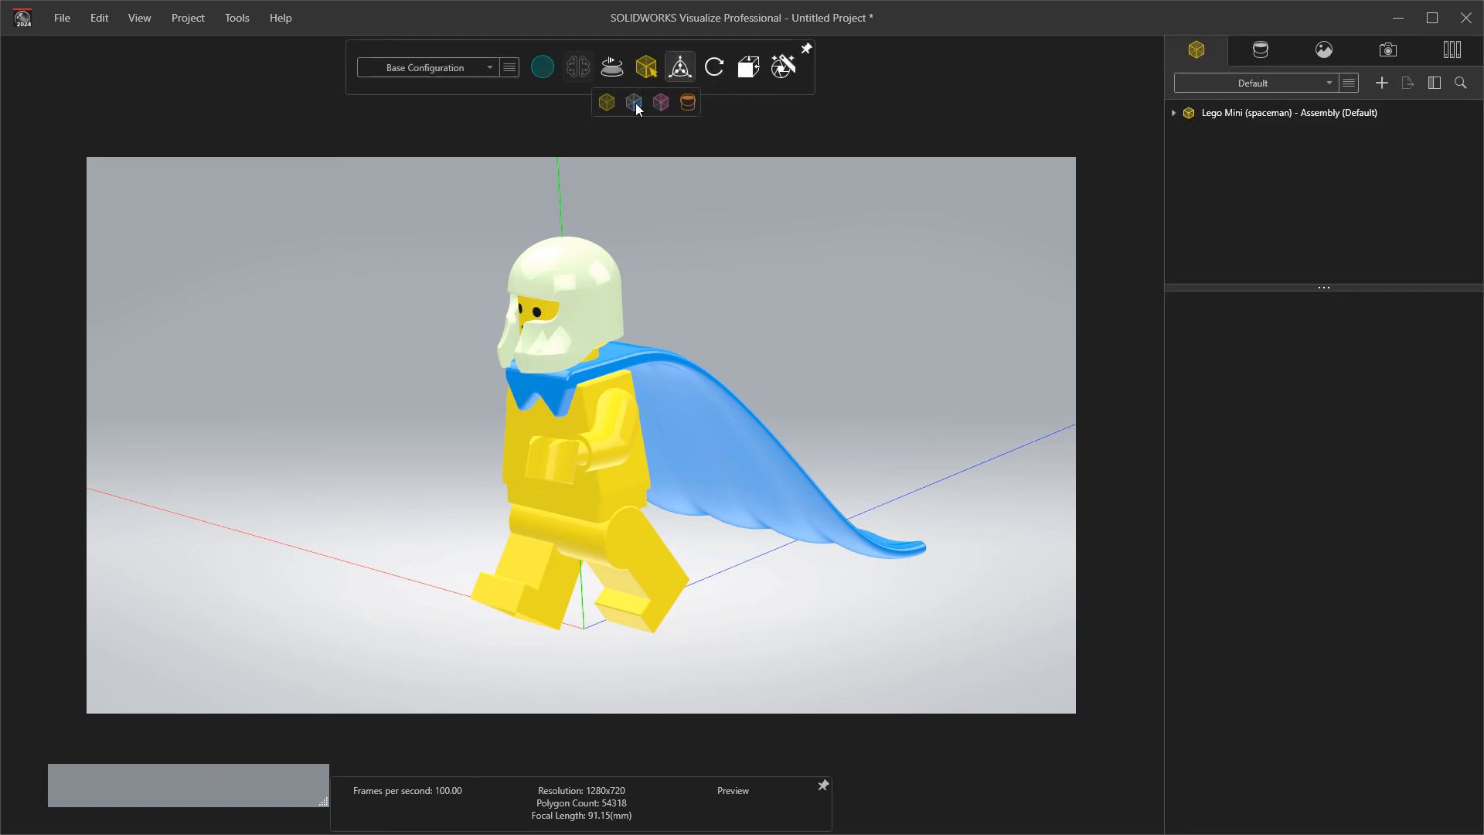
left_click(635, 103)
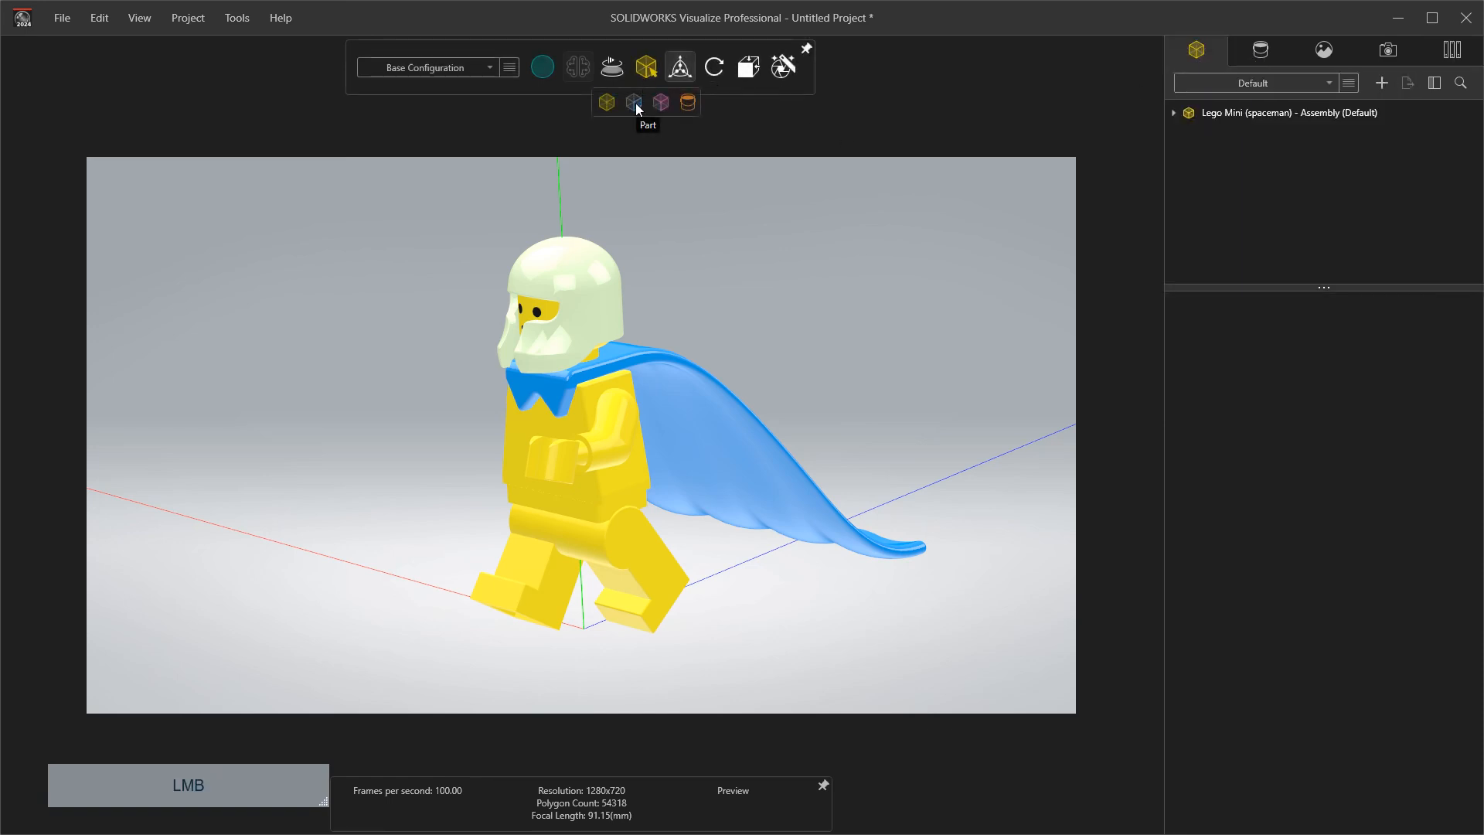
Step: Select the helmet part in the viewport and view the assembly's part list from its beginning
left_click(597, 279)
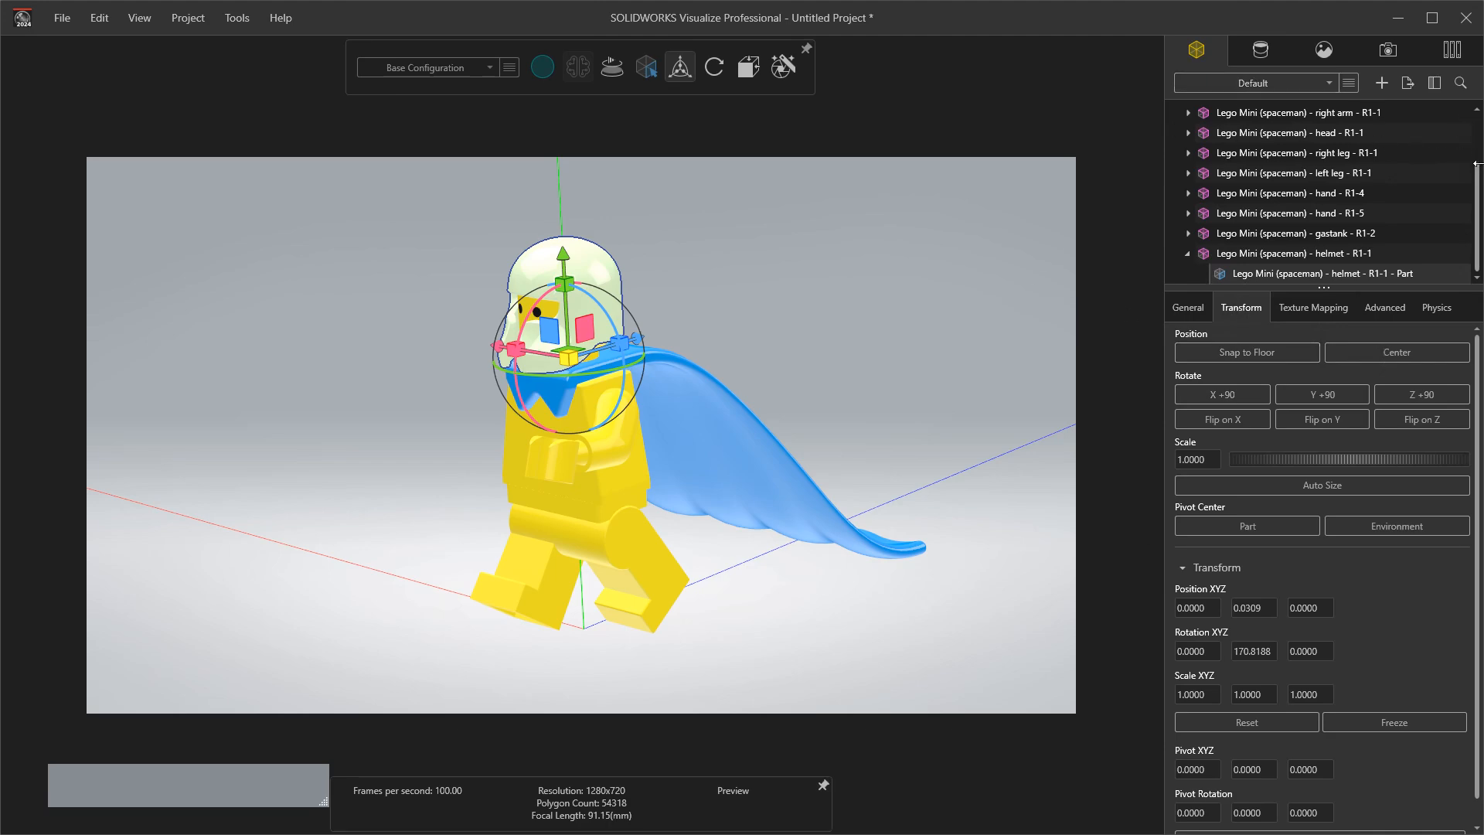
left_click_drag(1477, 177, 1475, 113)
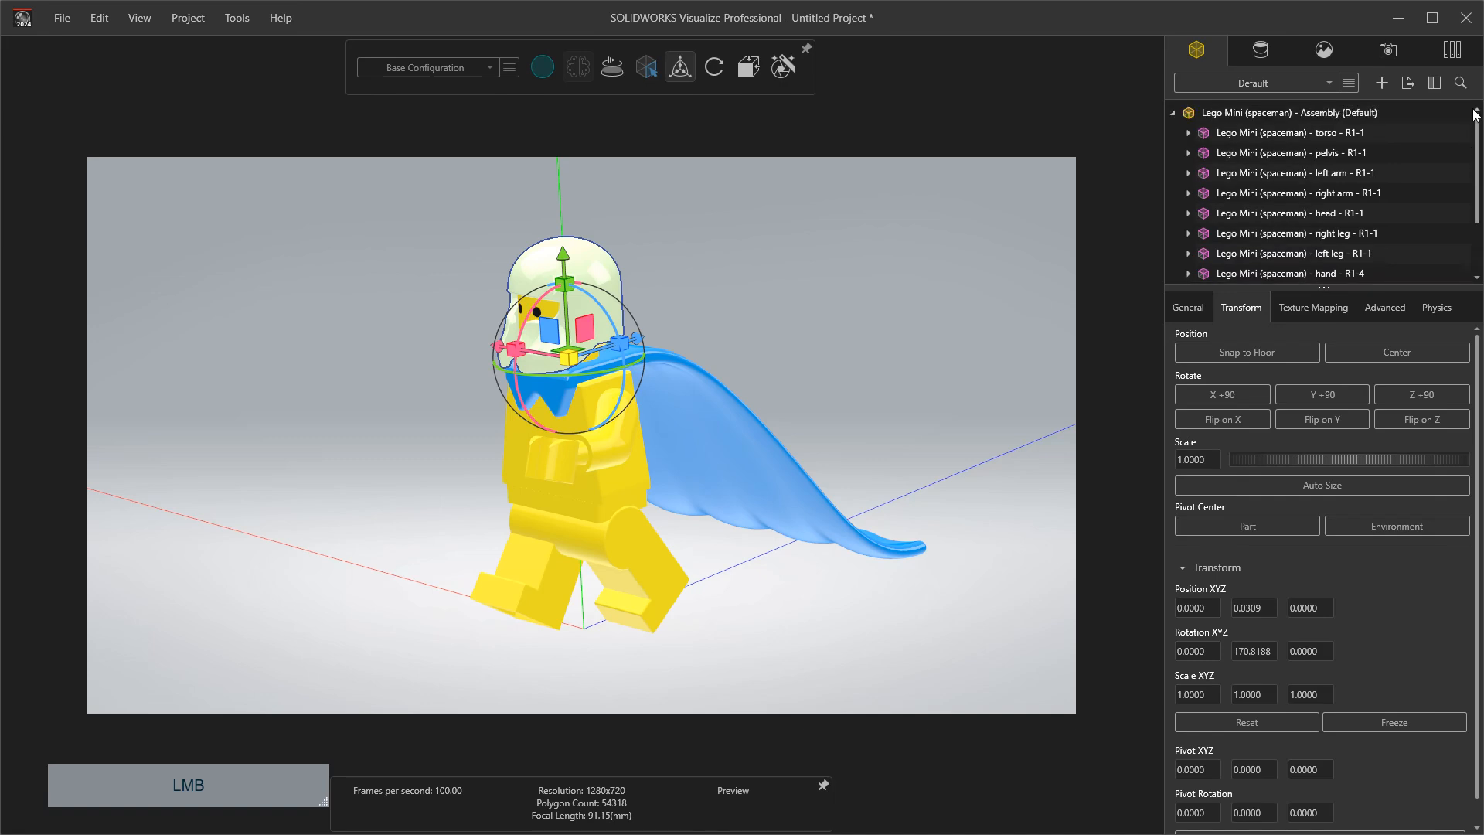
Step: Select the whole spaceman assembly and lower it through the floor to a Y position of about 0.0027
left_click(1263, 112)
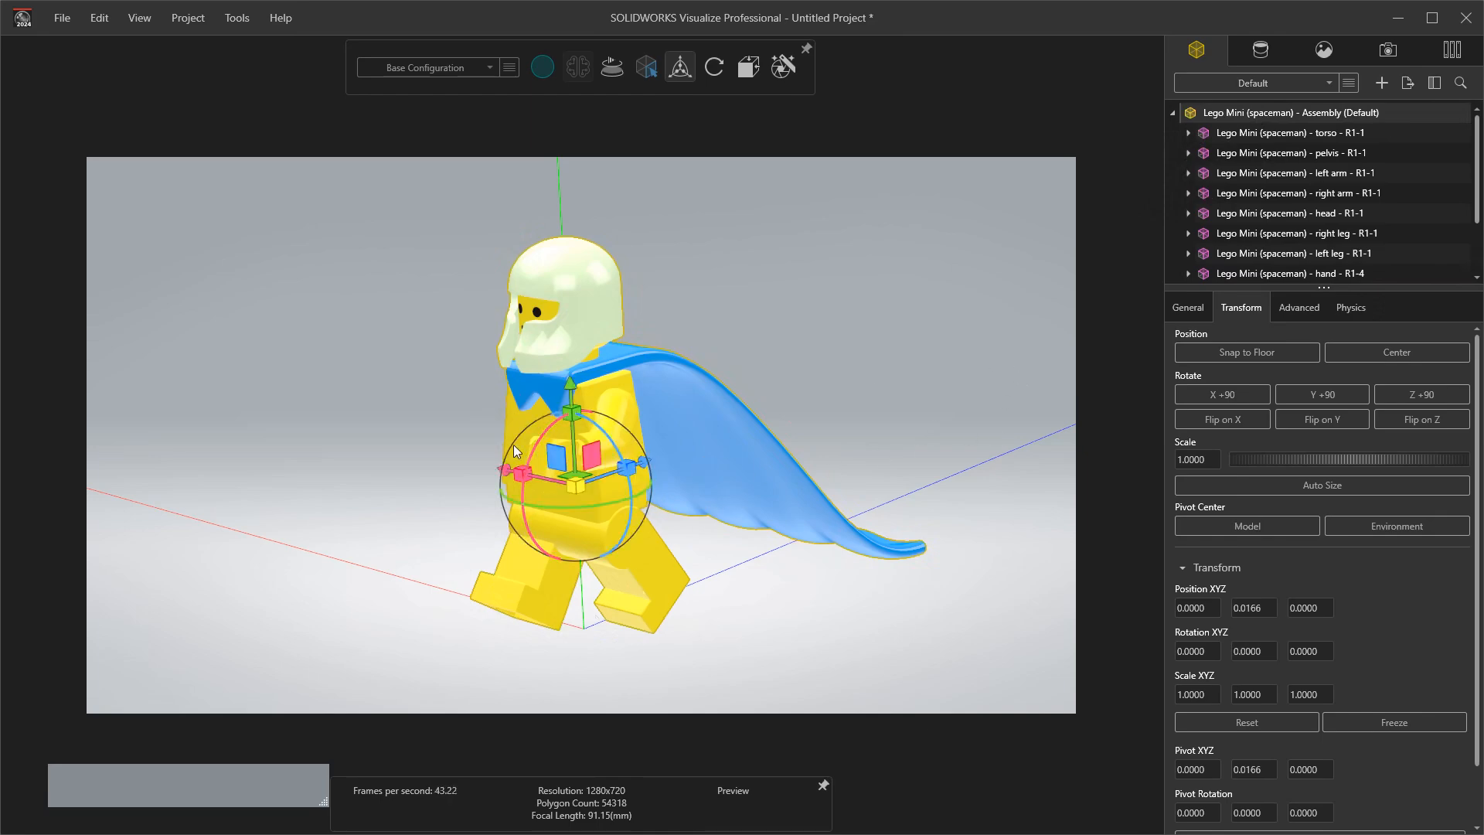
left_click_drag(571, 388, 602, 510)
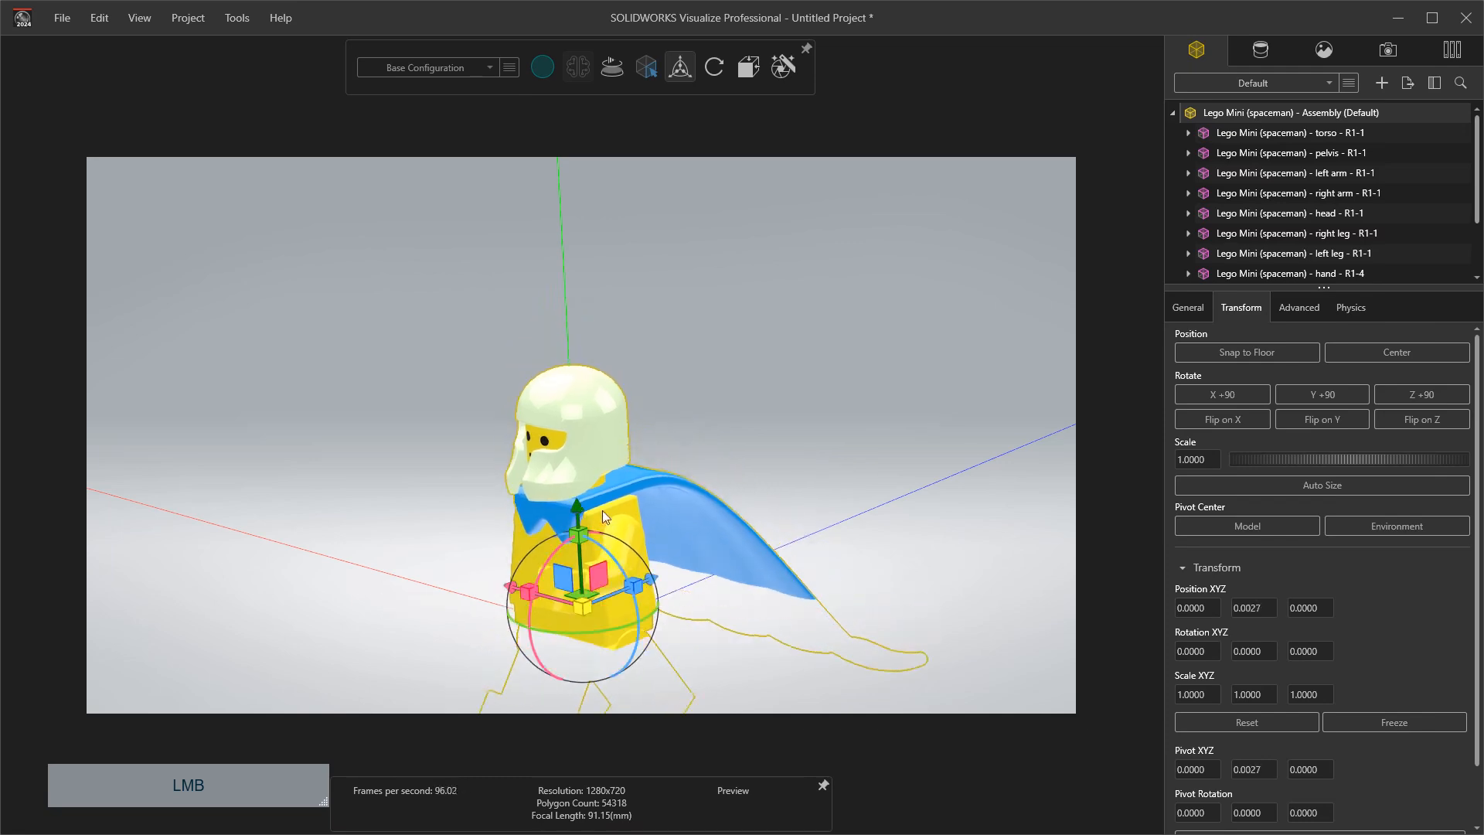
left_click(835, 443)
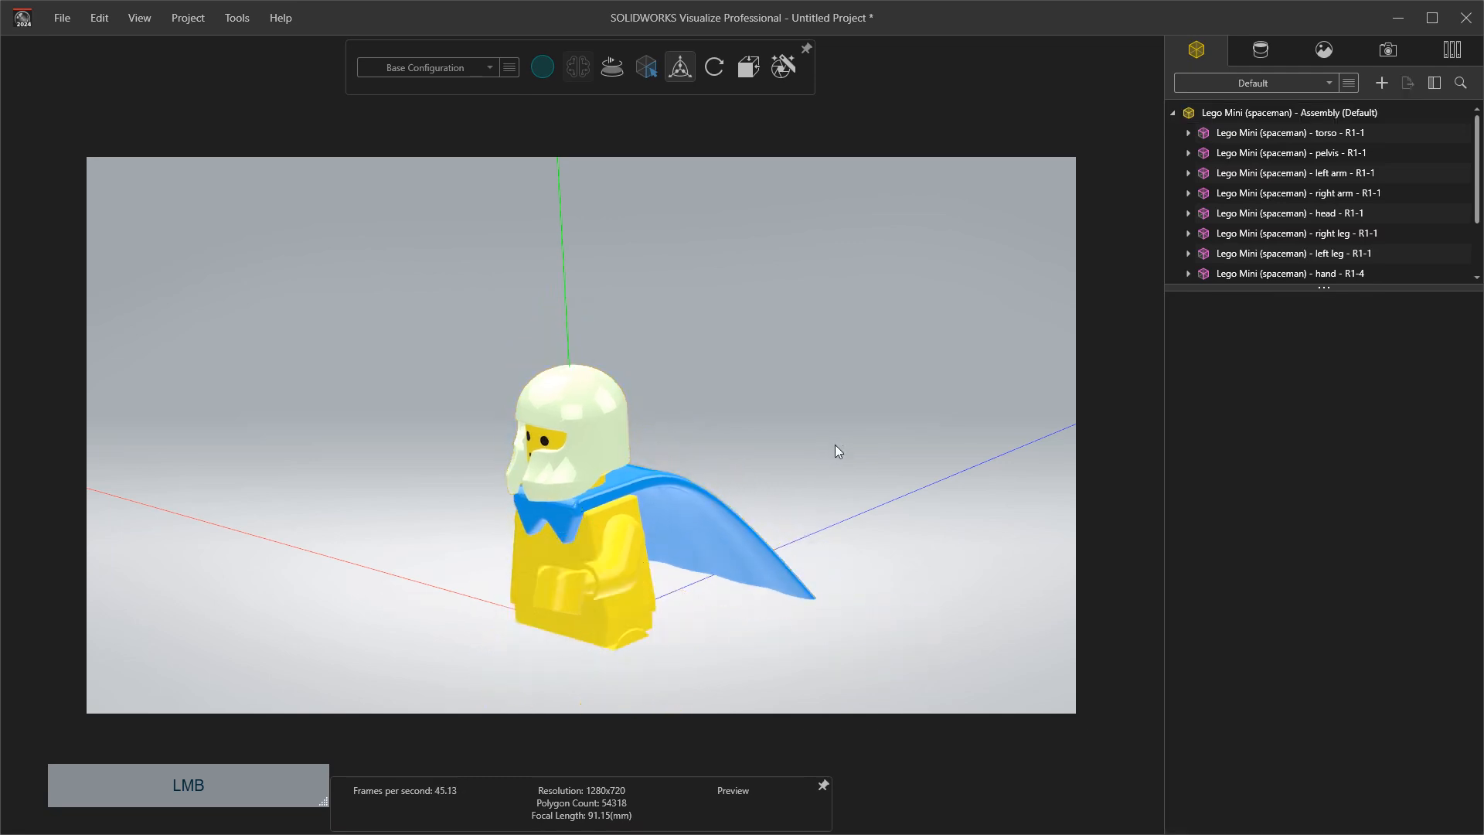
Step: Select the whole spaceman assembly and place it on the ground with Snap to Floor
left_click(1238, 114)
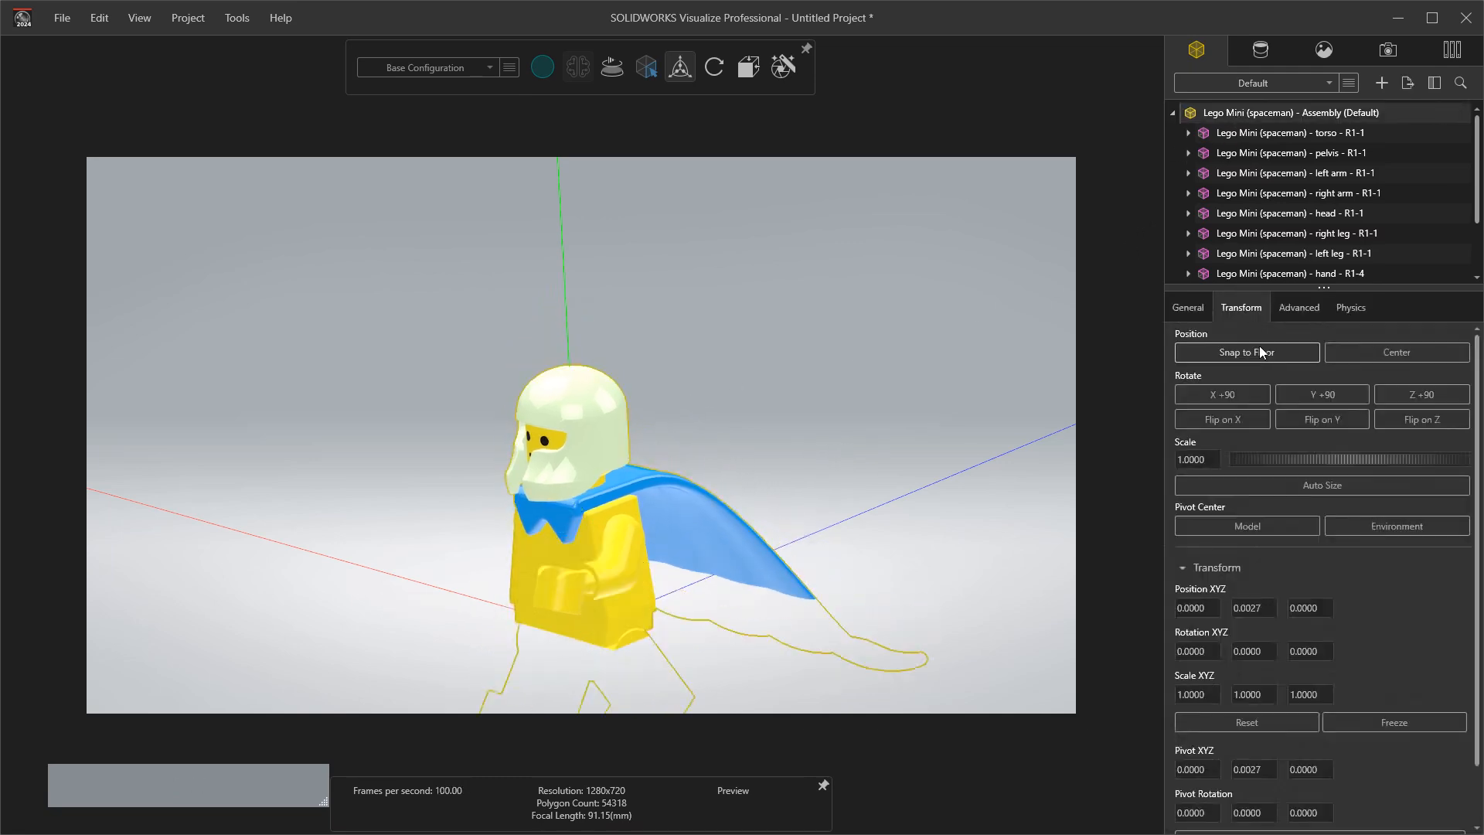
left_click(1195, 309)
left_click(1241, 307)
left_click(1249, 350)
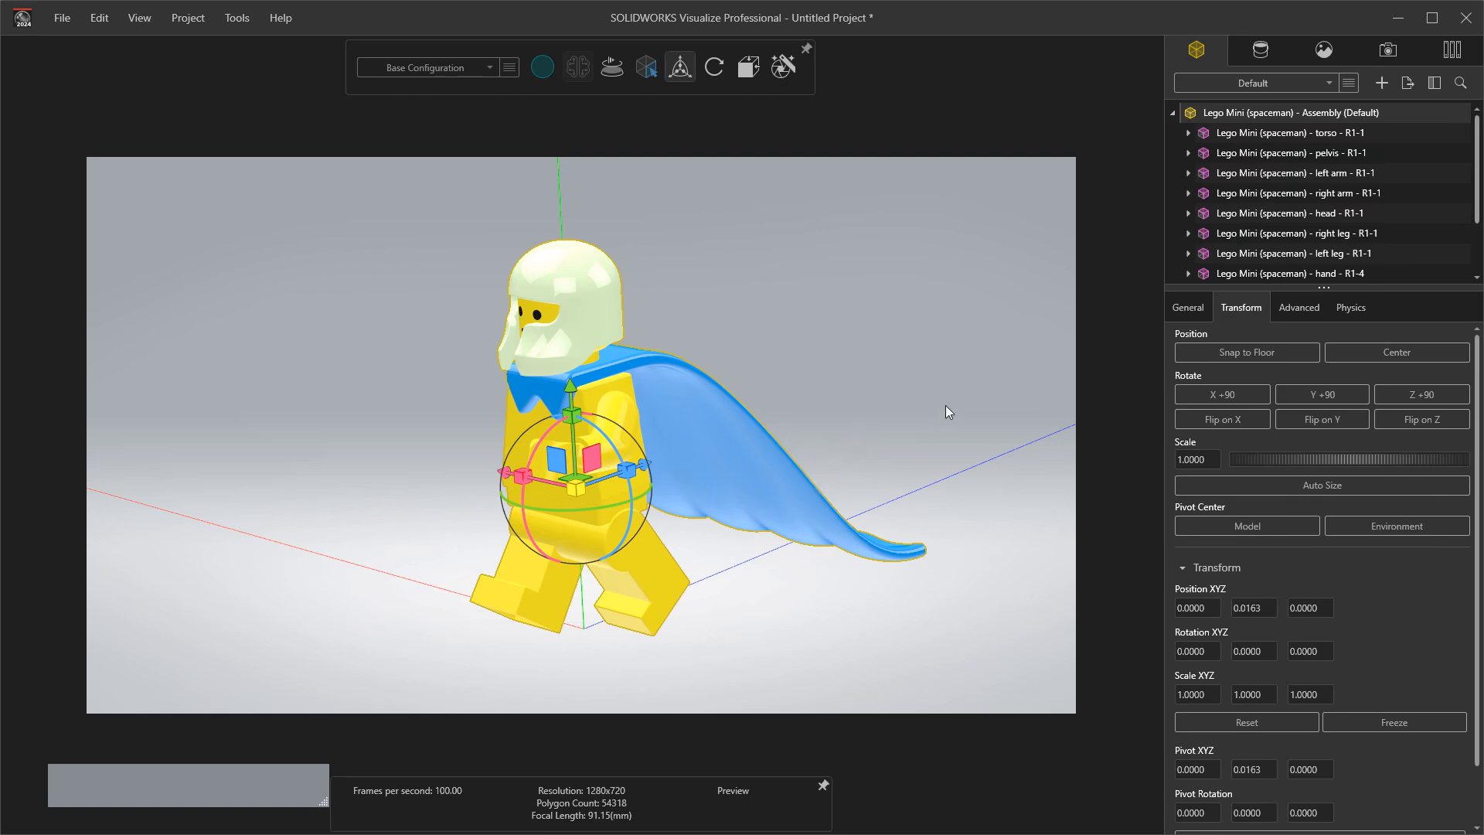
Step: Expand the torso group and isolate its torso part with Show Only
left_click(1190, 135)
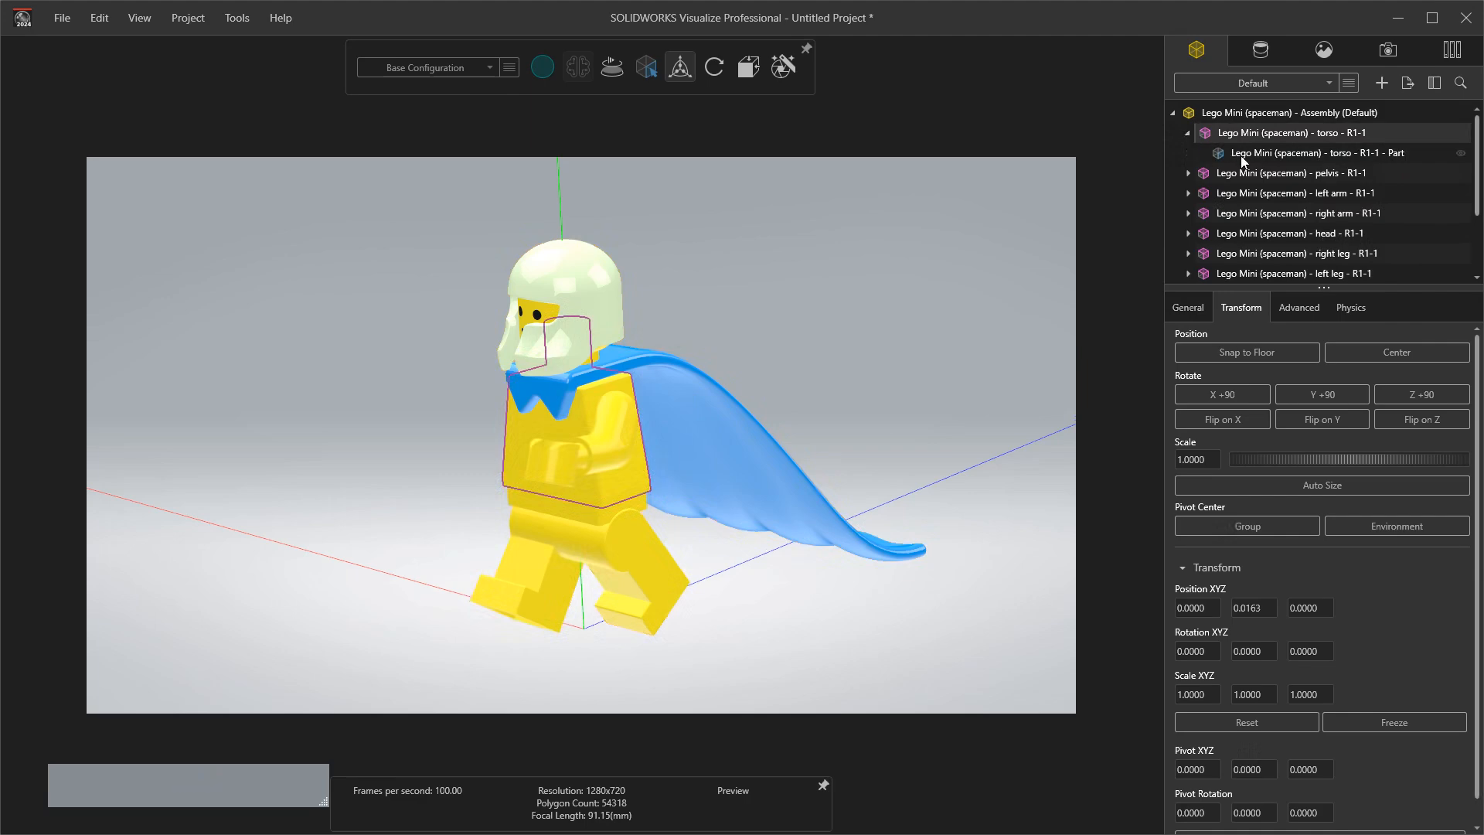
mouse_move(1243, 160)
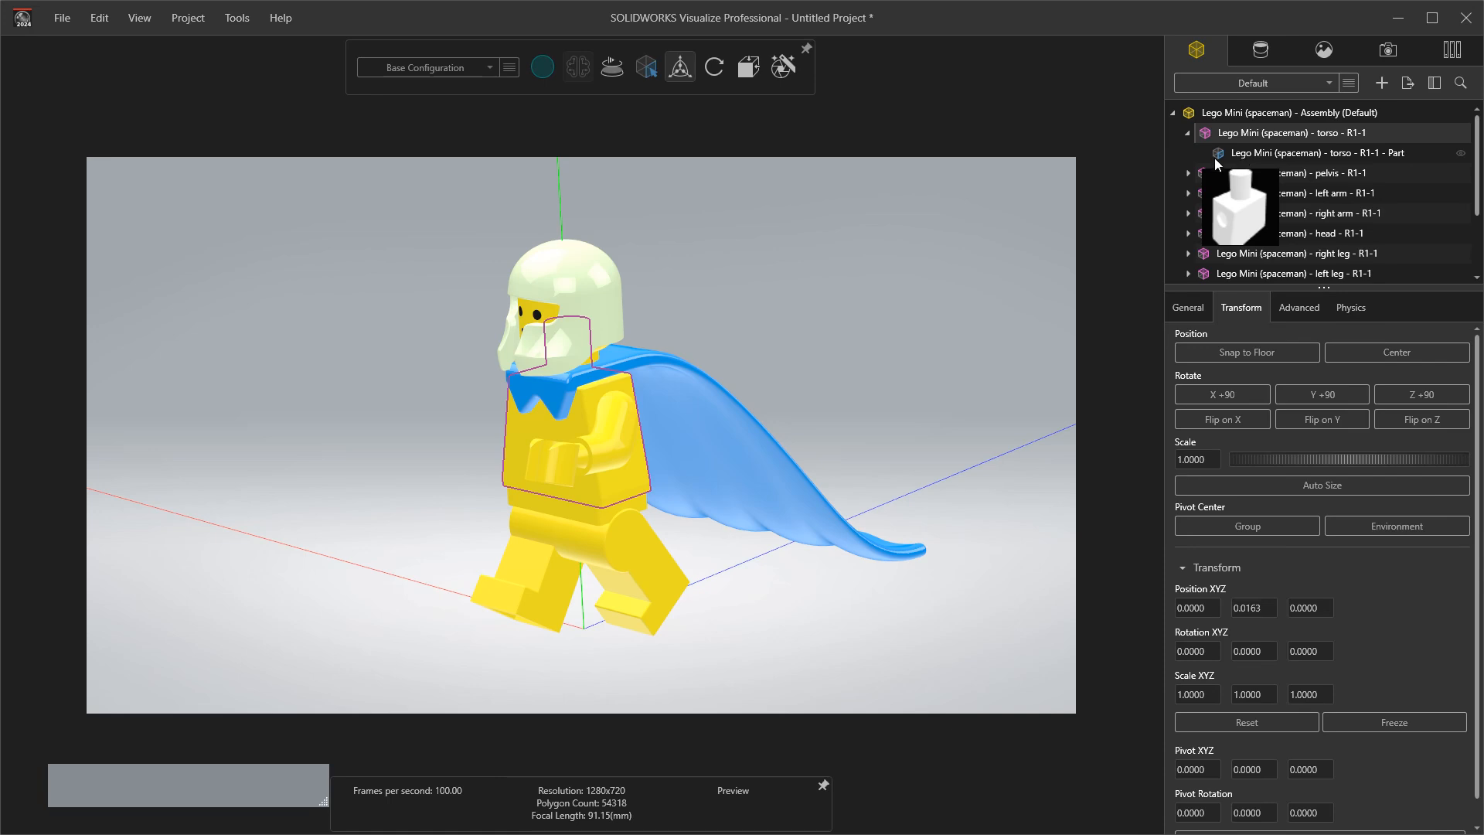
right_click(1252, 156)
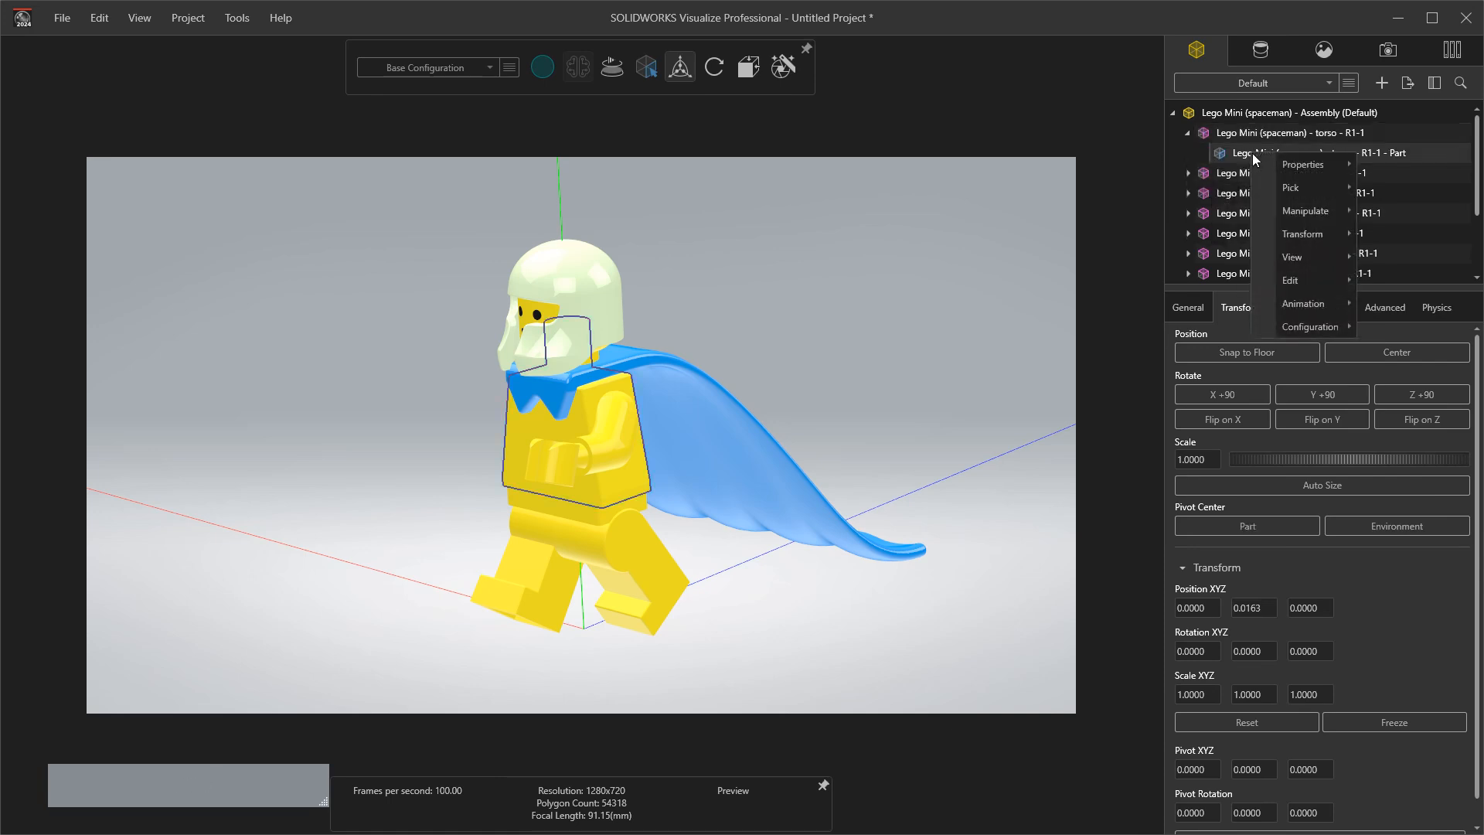
mouse_move(1326, 257)
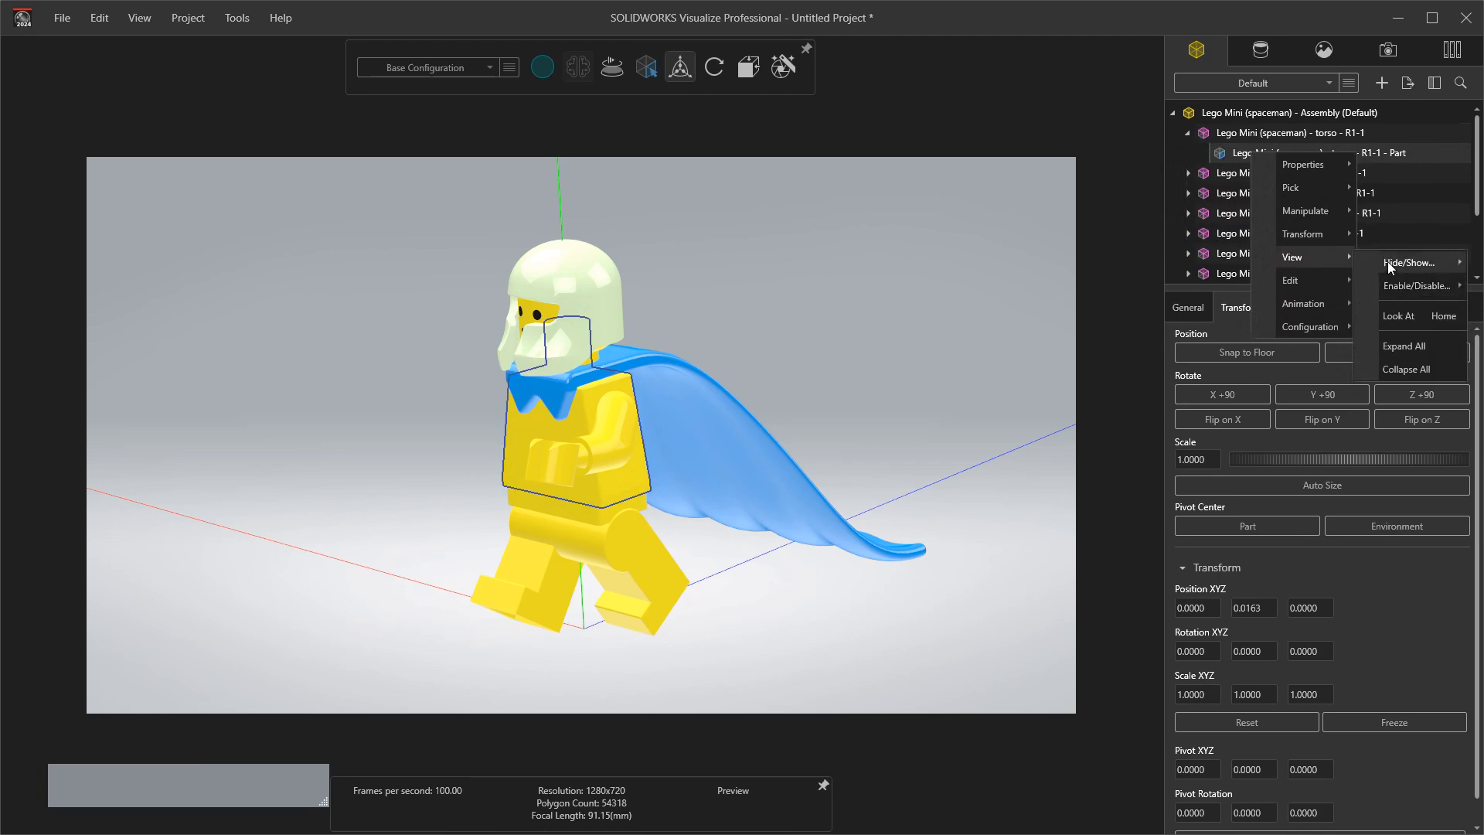
mouse_move(1388, 259)
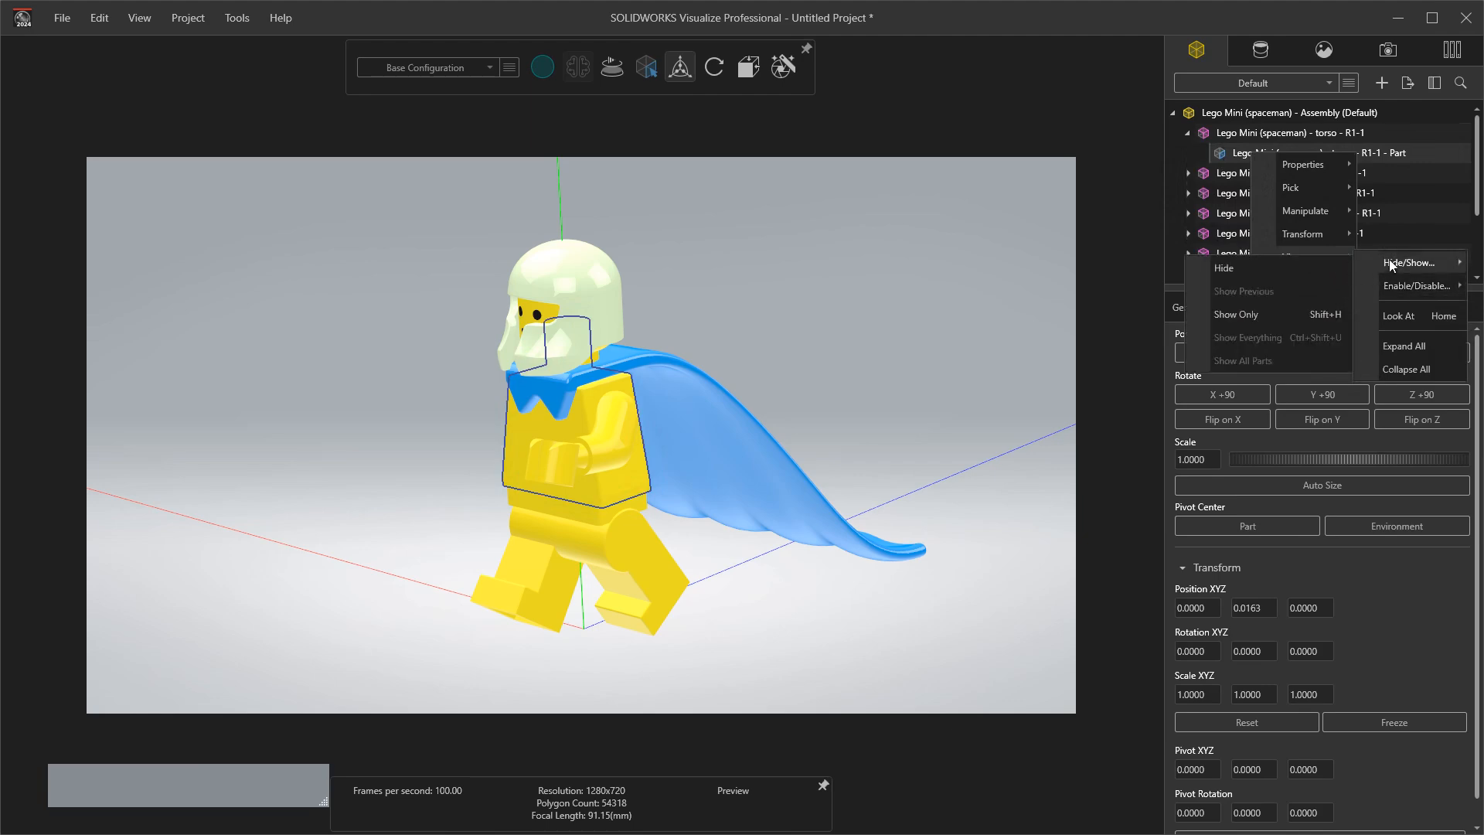
left_click(1239, 313)
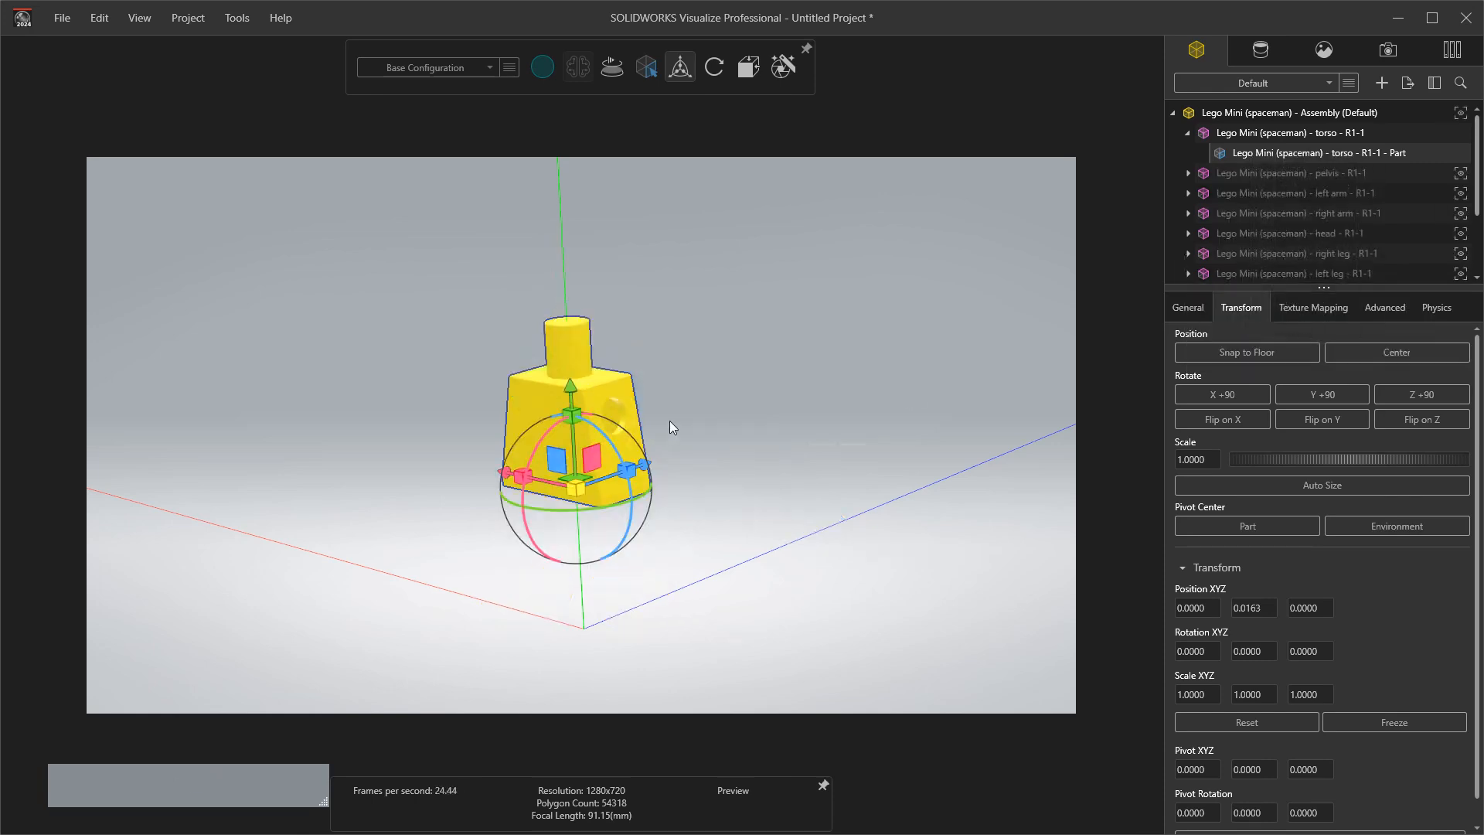
Step: Unhide all parts of the spaceman with Show Everything, and collapse the torso group in the model tree
right_click(1281, 152)
mouse_move(1329, 257)
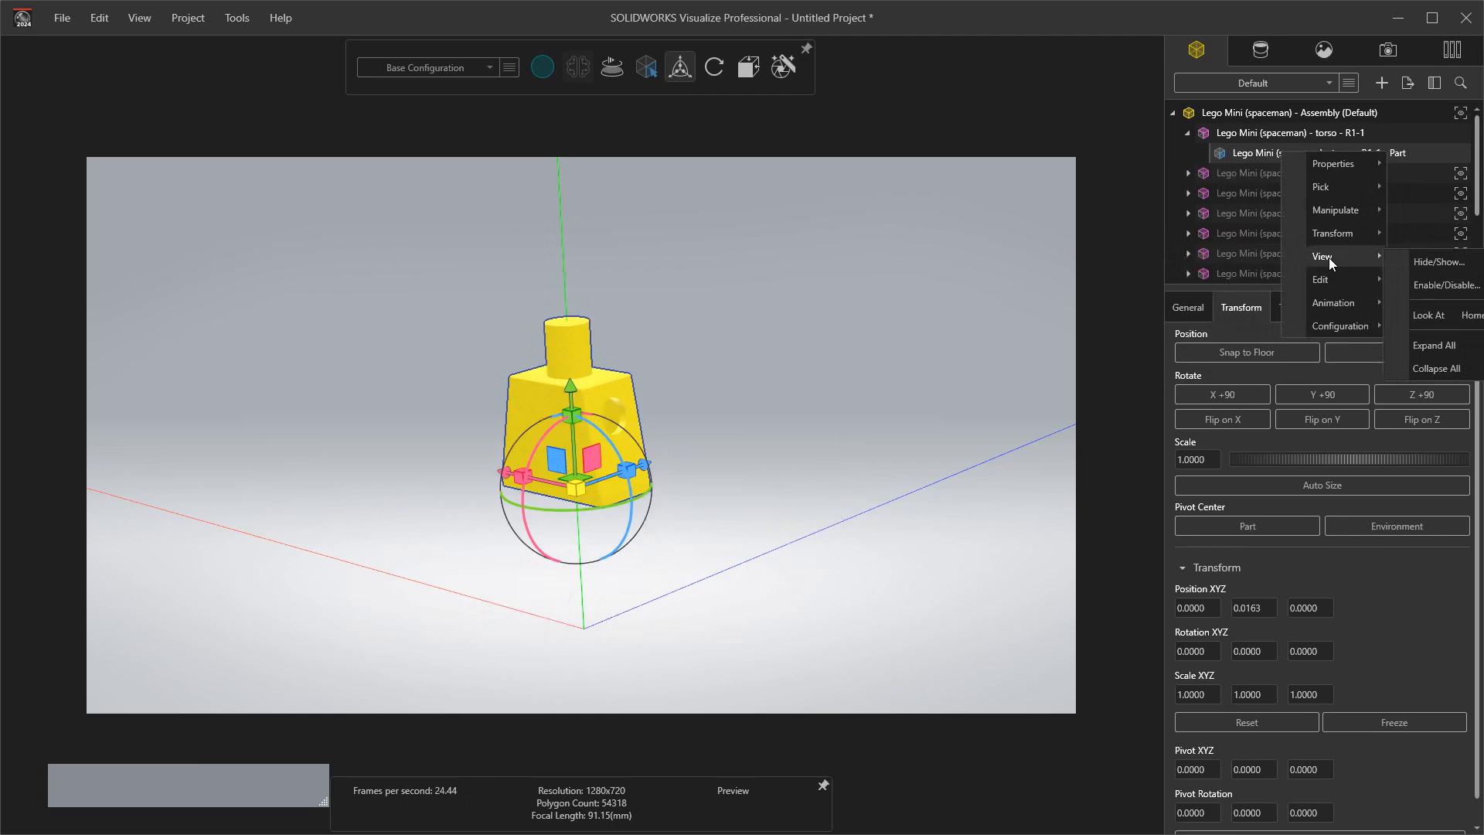
mouse_move(1427, 257)
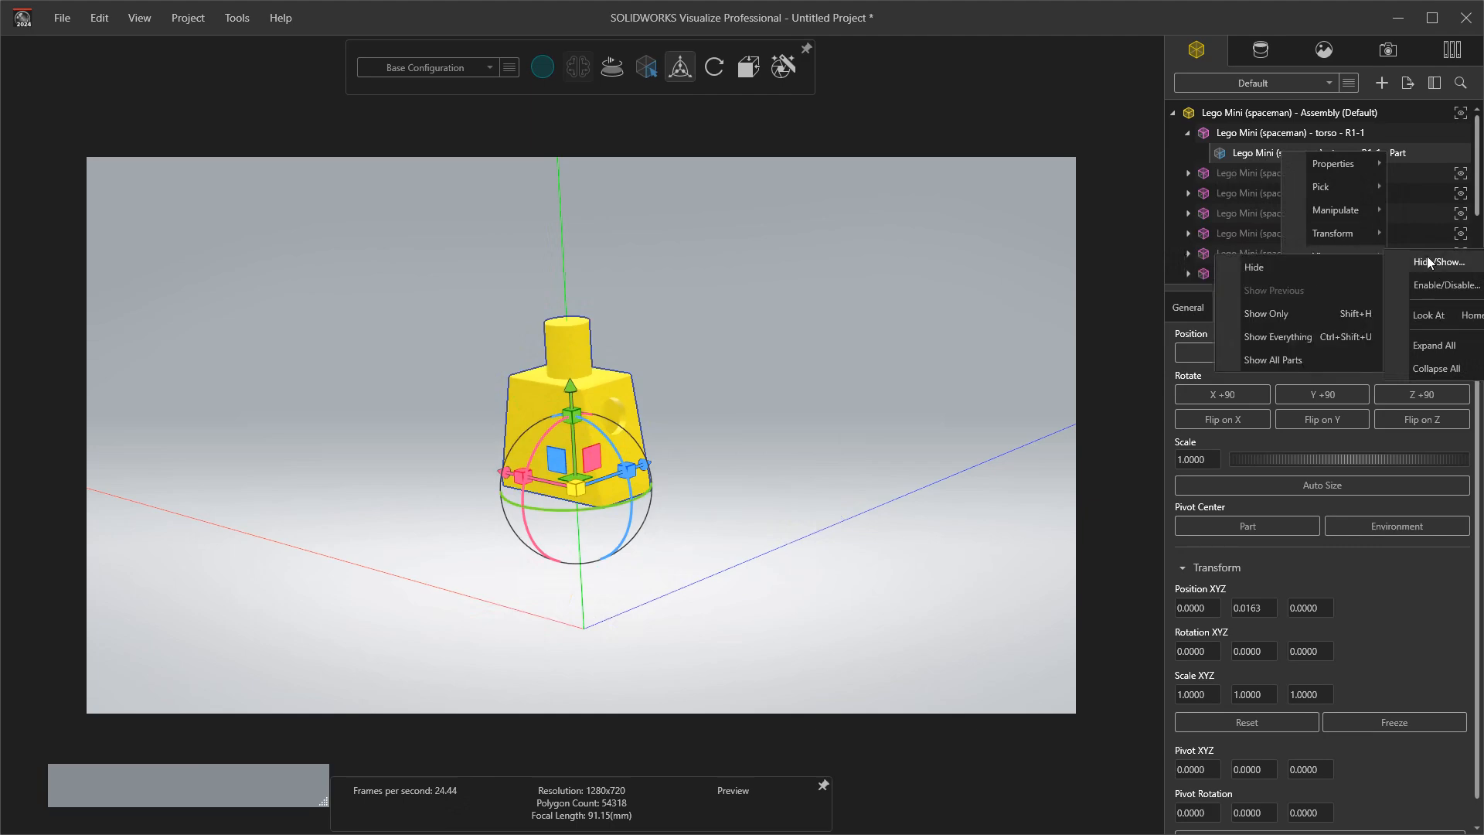
left_click(1288, 337)
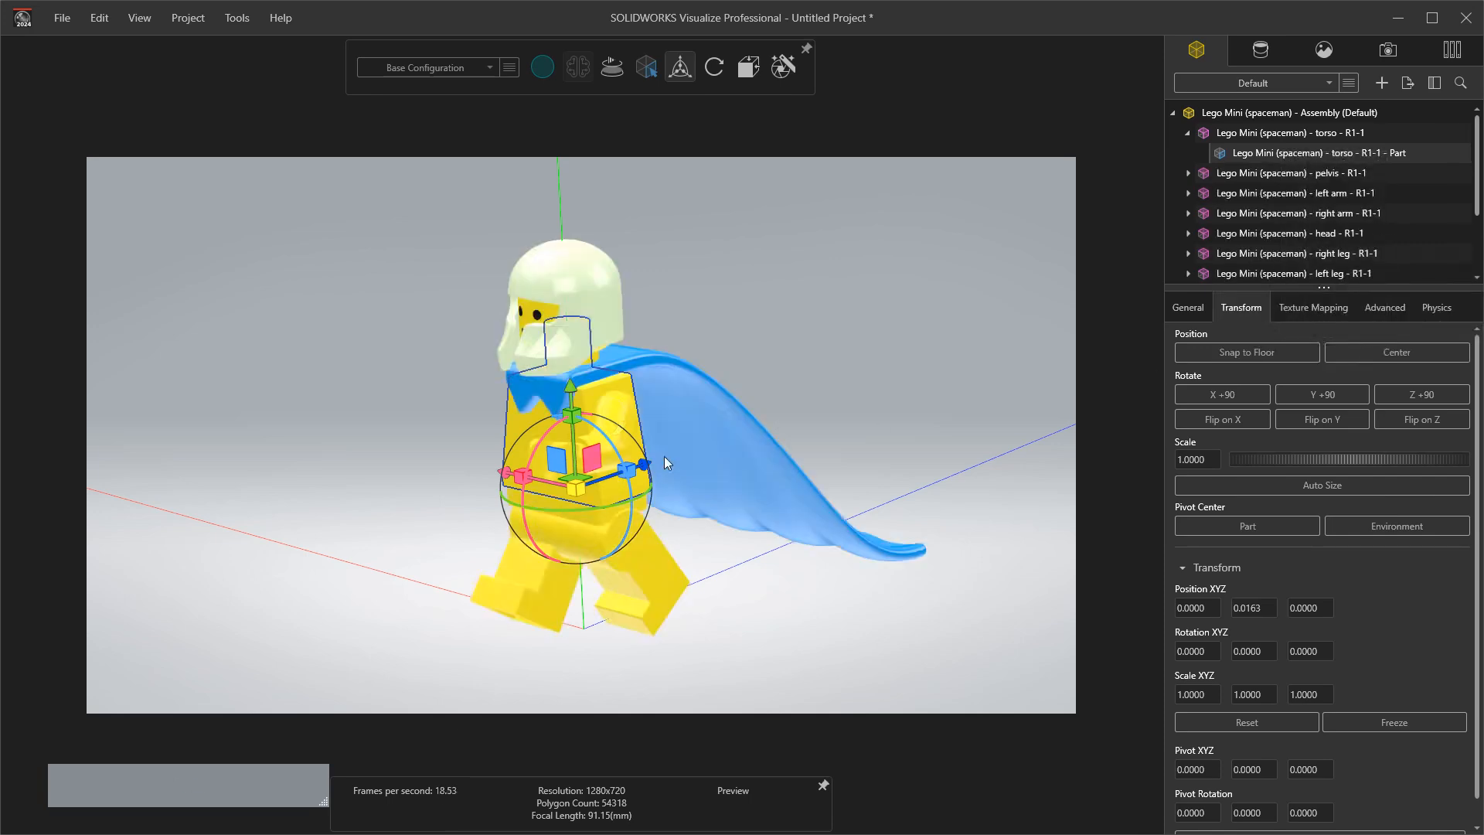
left_click(821, 345)
left_click_drag(820, 343, 800, 322)
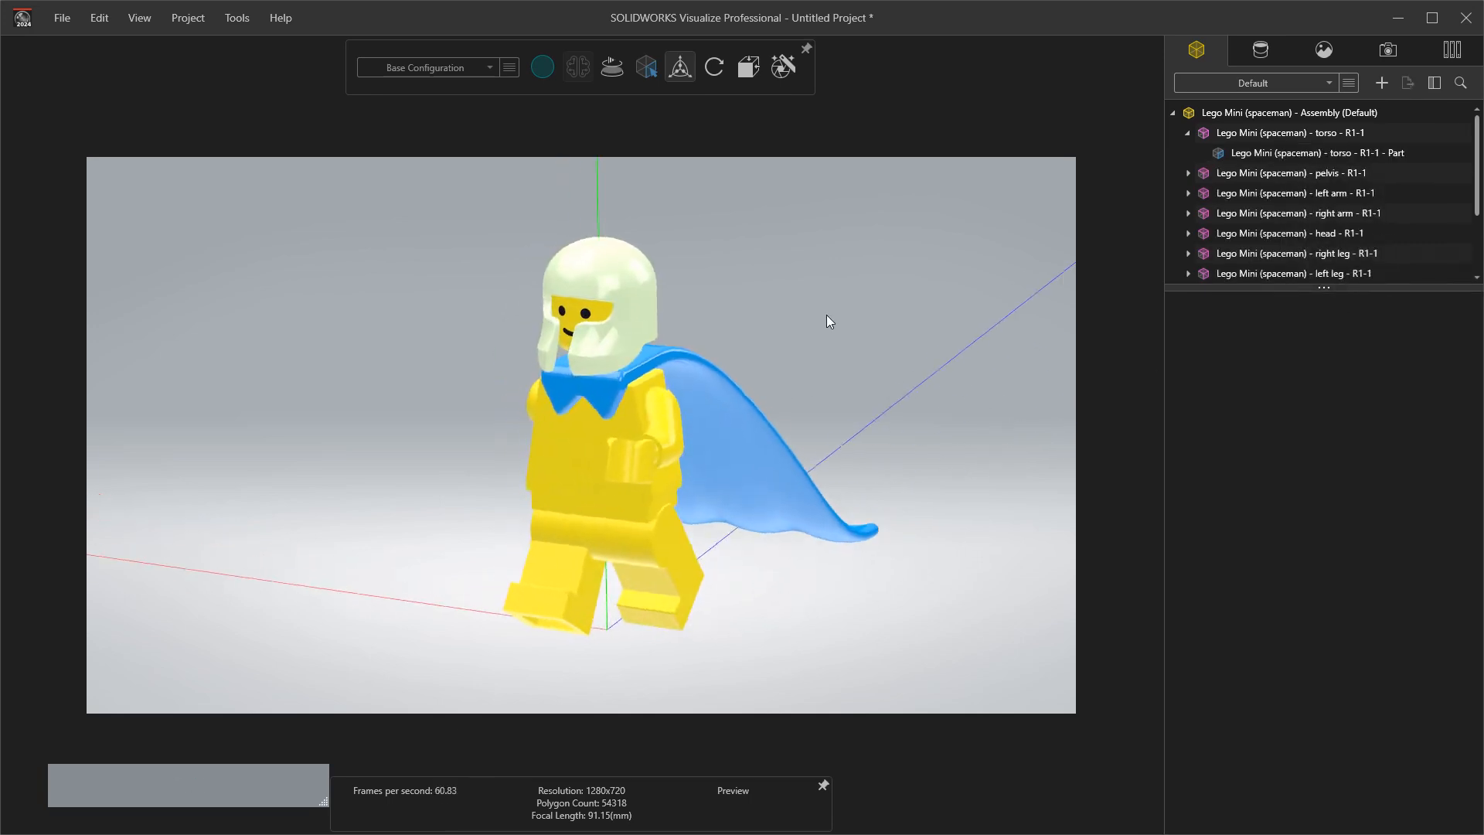
left_click(1187, 132)
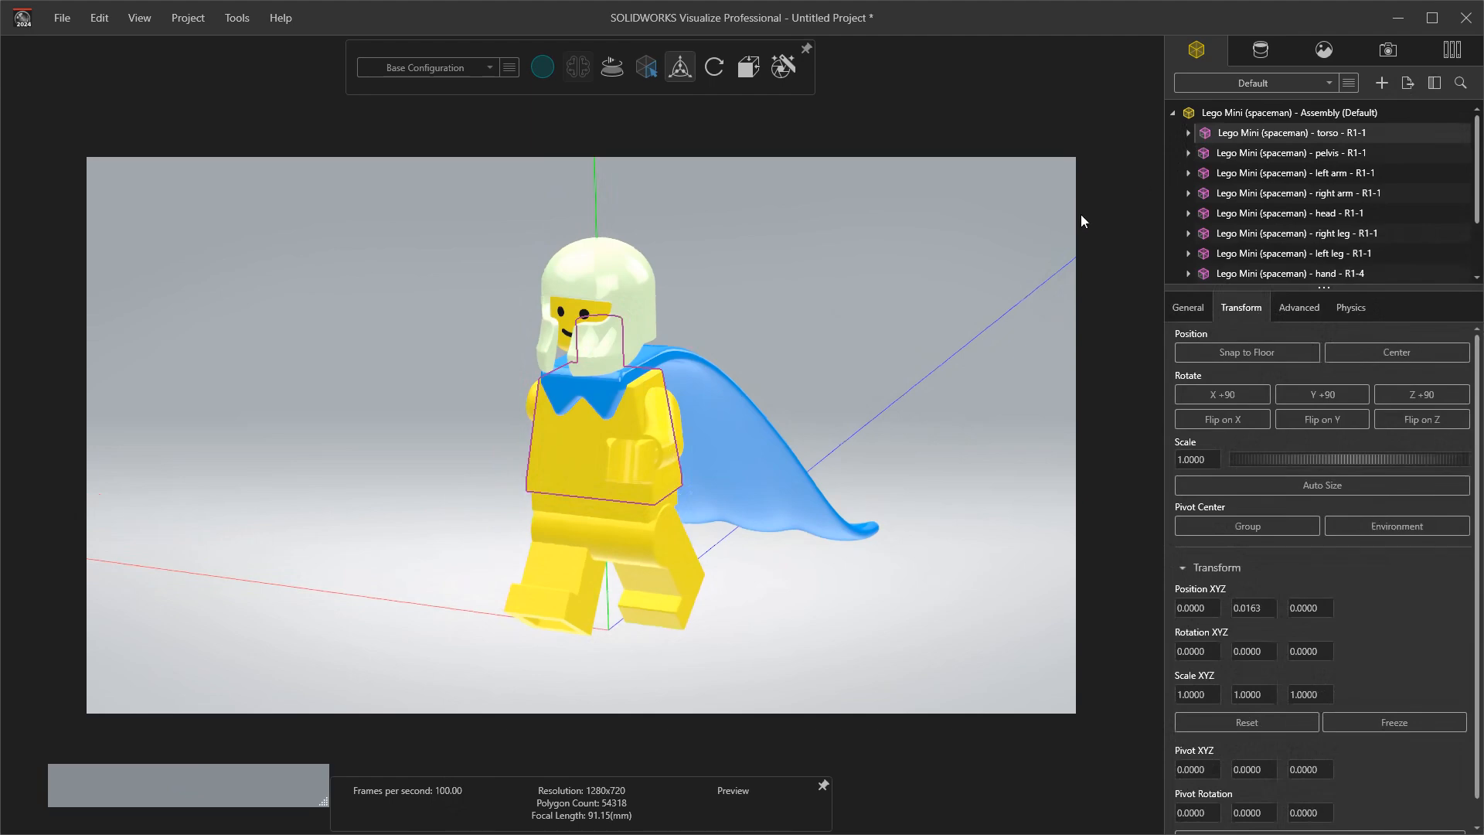
left_click_drag(956, 267, 662, 289)
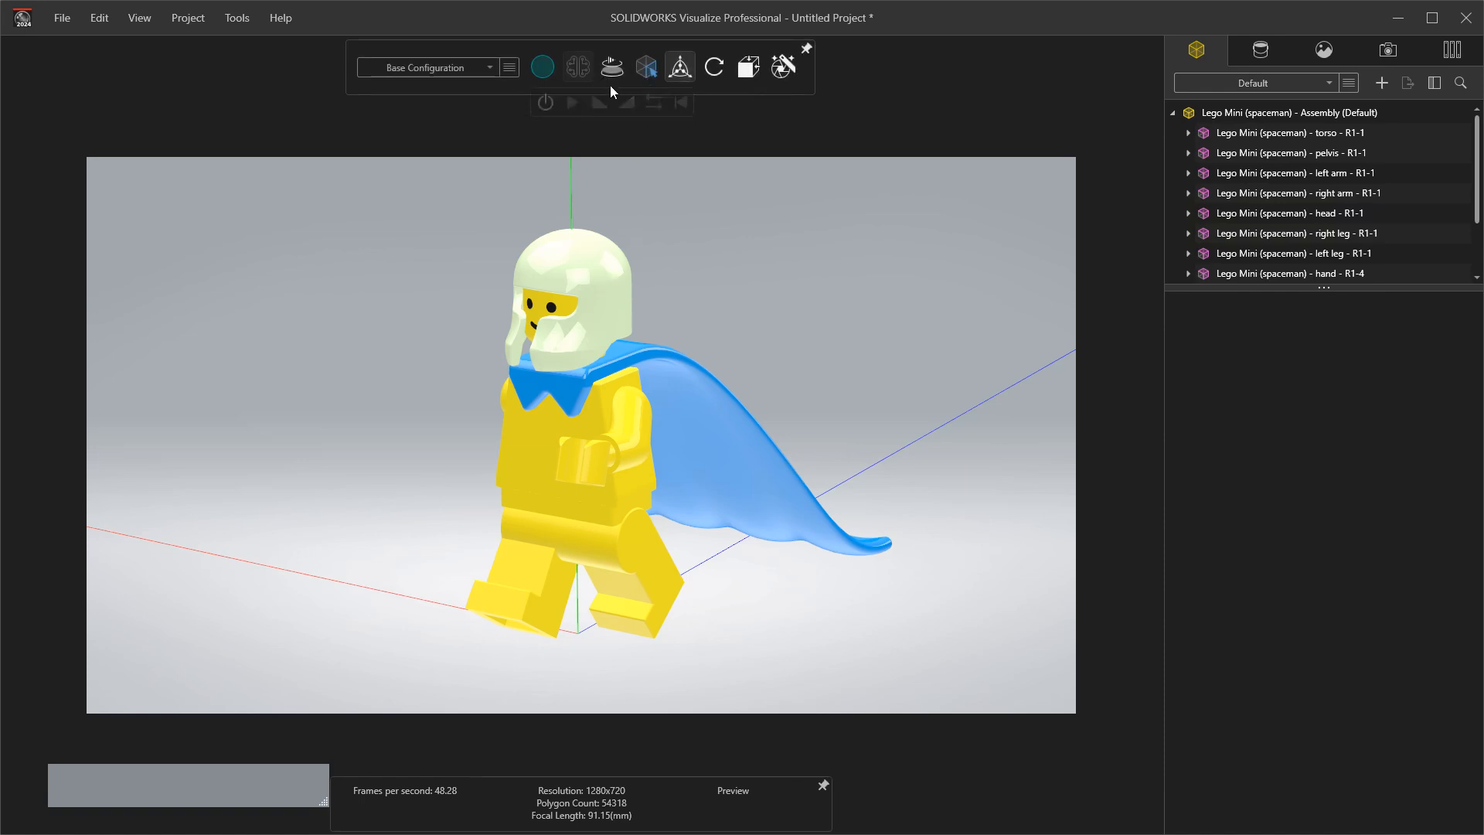
Step: Set the Selection Tool to Appearance, pick the helmet's appearance on the figure, and clear the selection
mouse_move(551, 68)
mouse_move(652, 74)
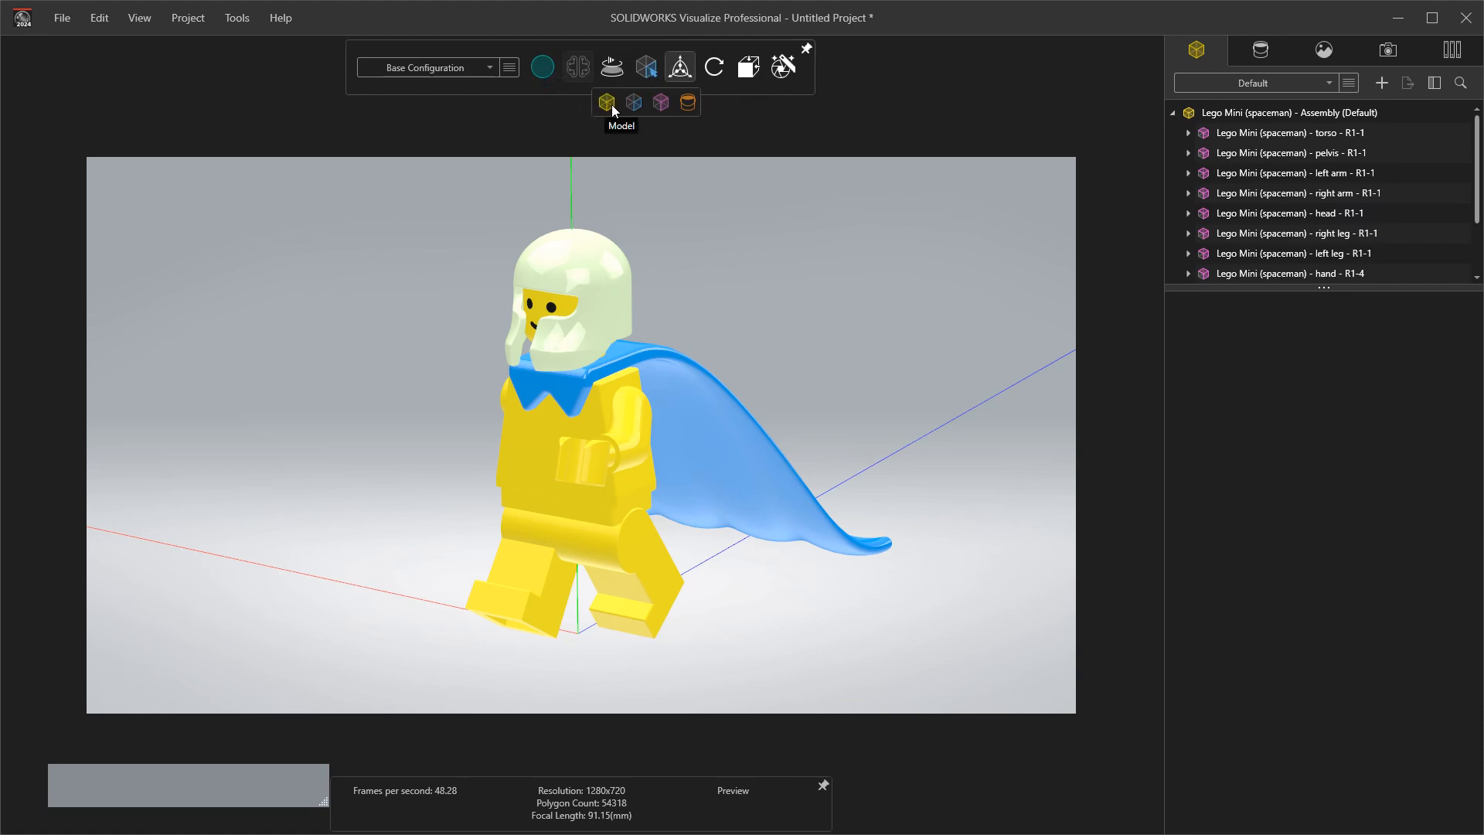
left_click(690, 106)
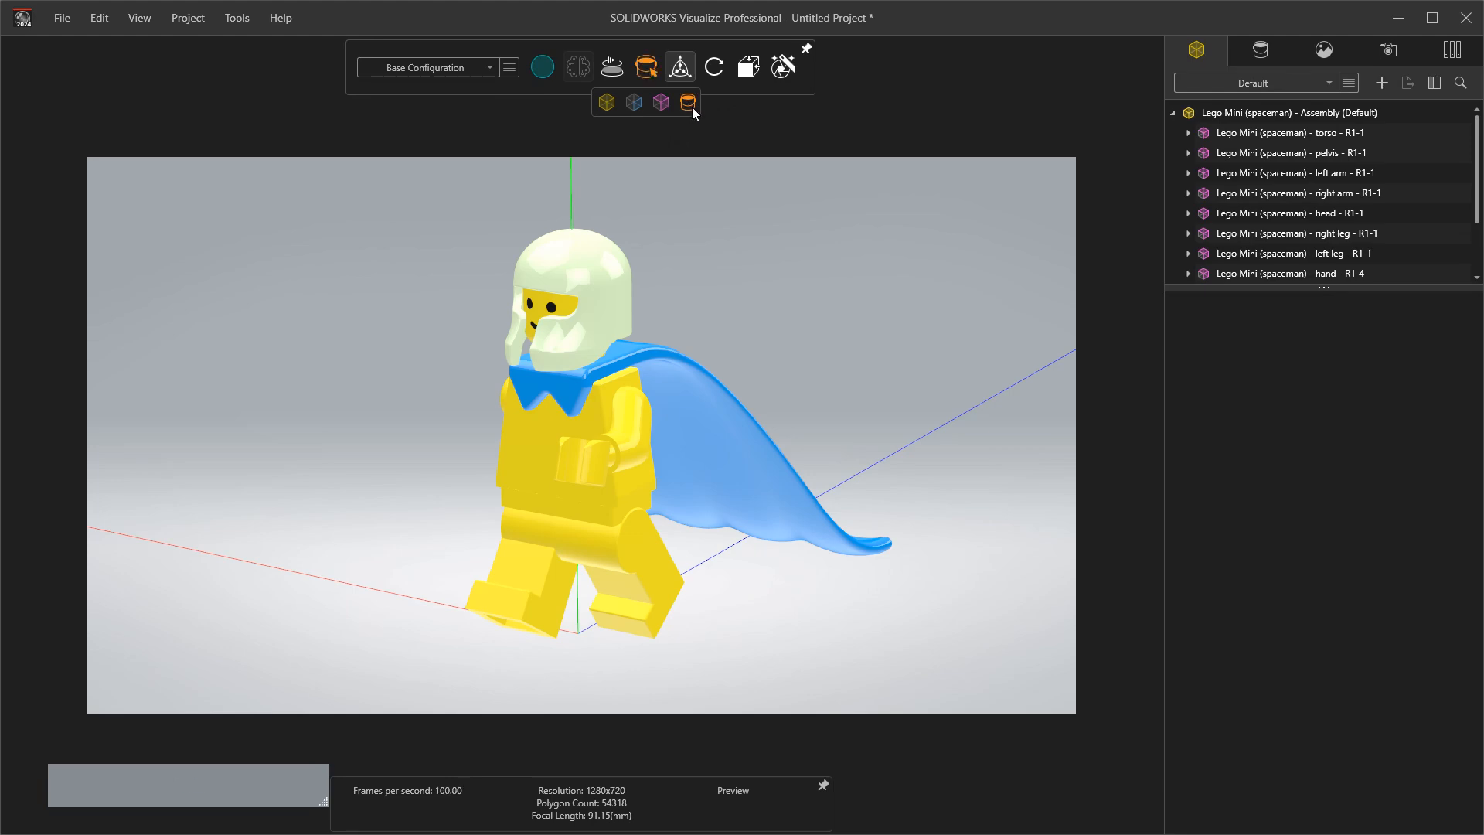
left_click(614, 270)
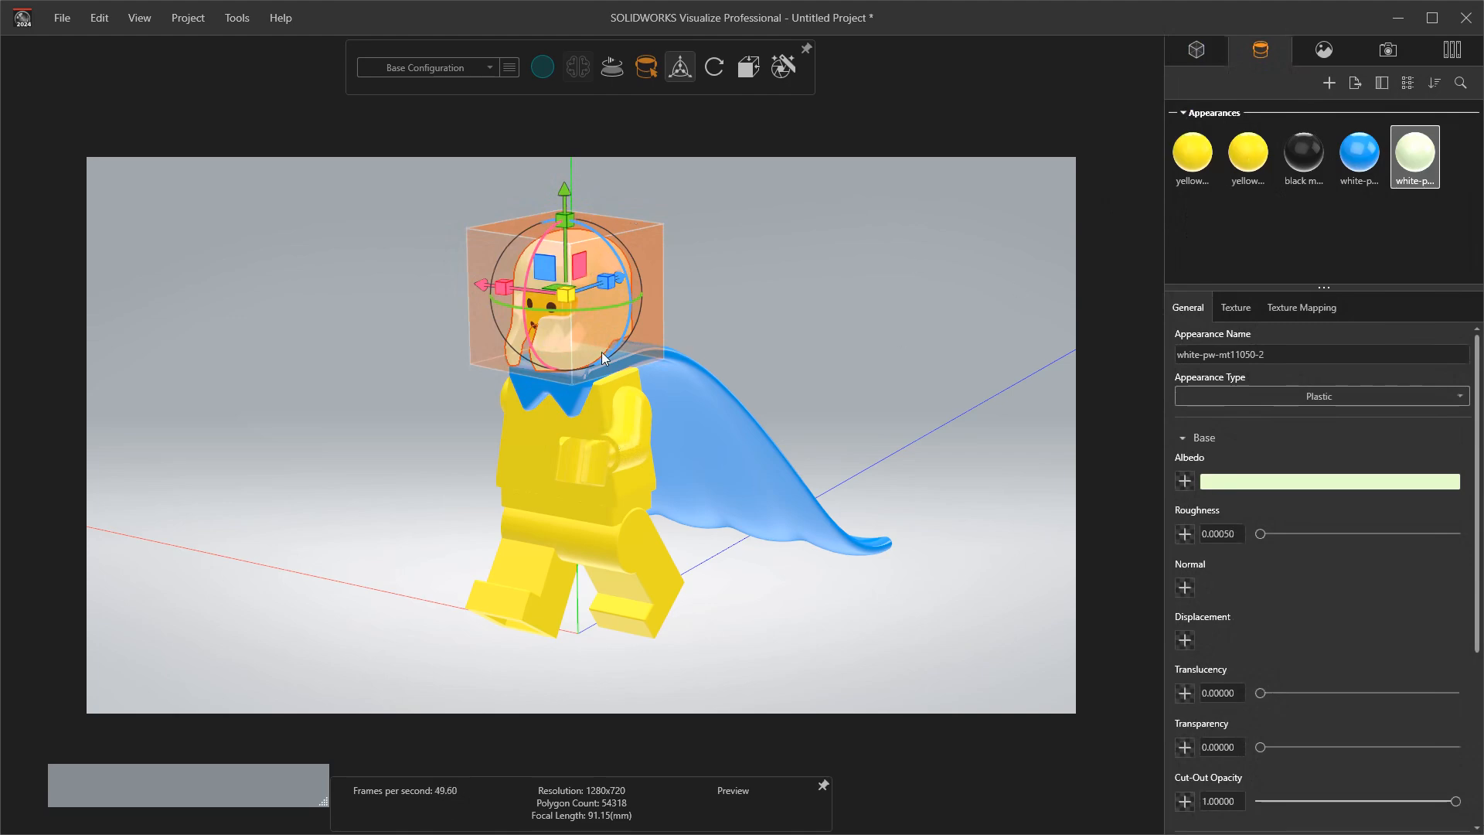
left_click(749, 262)
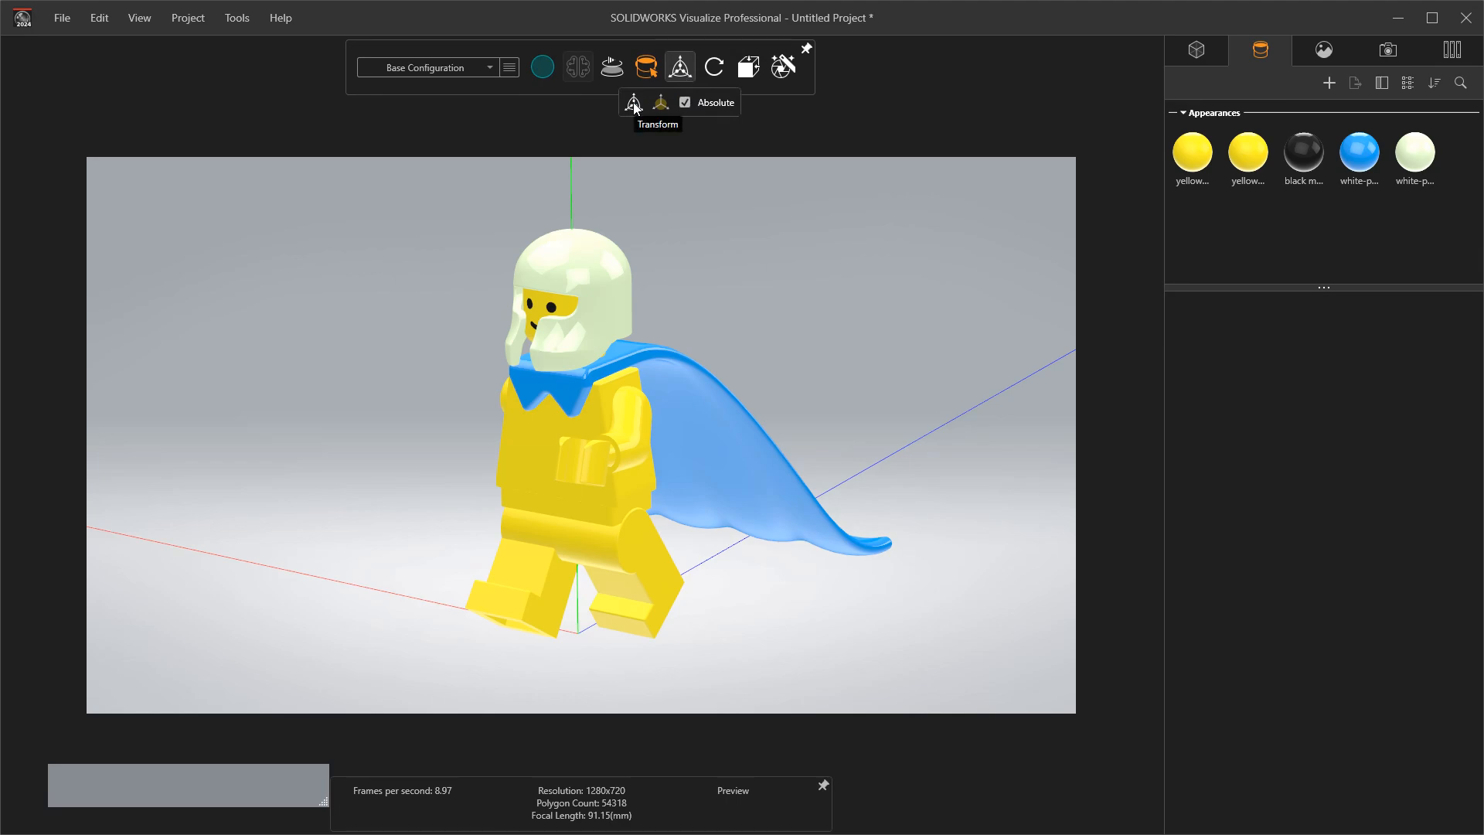
Step: Select the helmet's appearance and shift its texture-mapping box slightly downward with the Transform manipulator
left_click(596, 271)
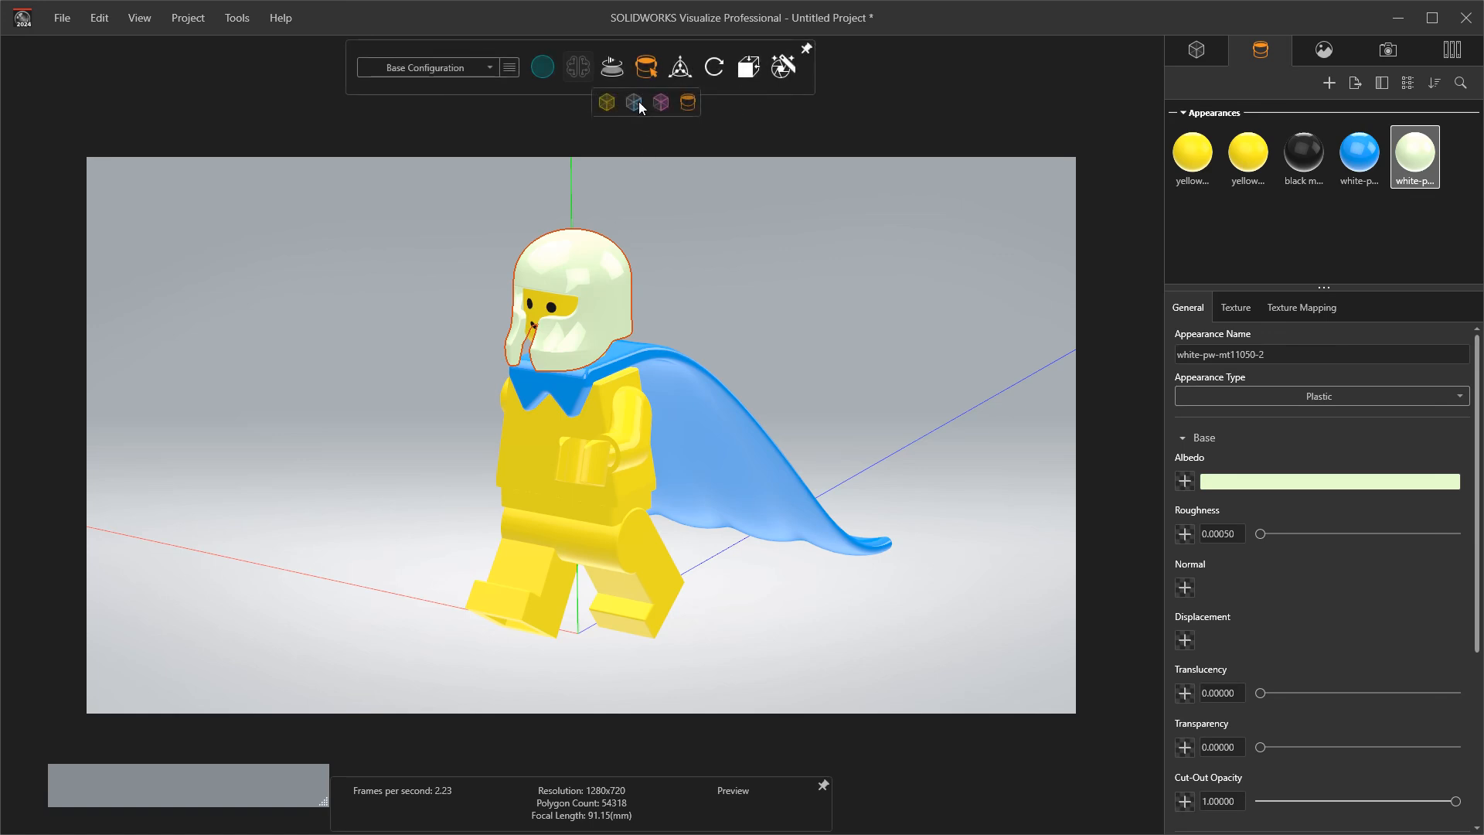
left_click(637, 108)
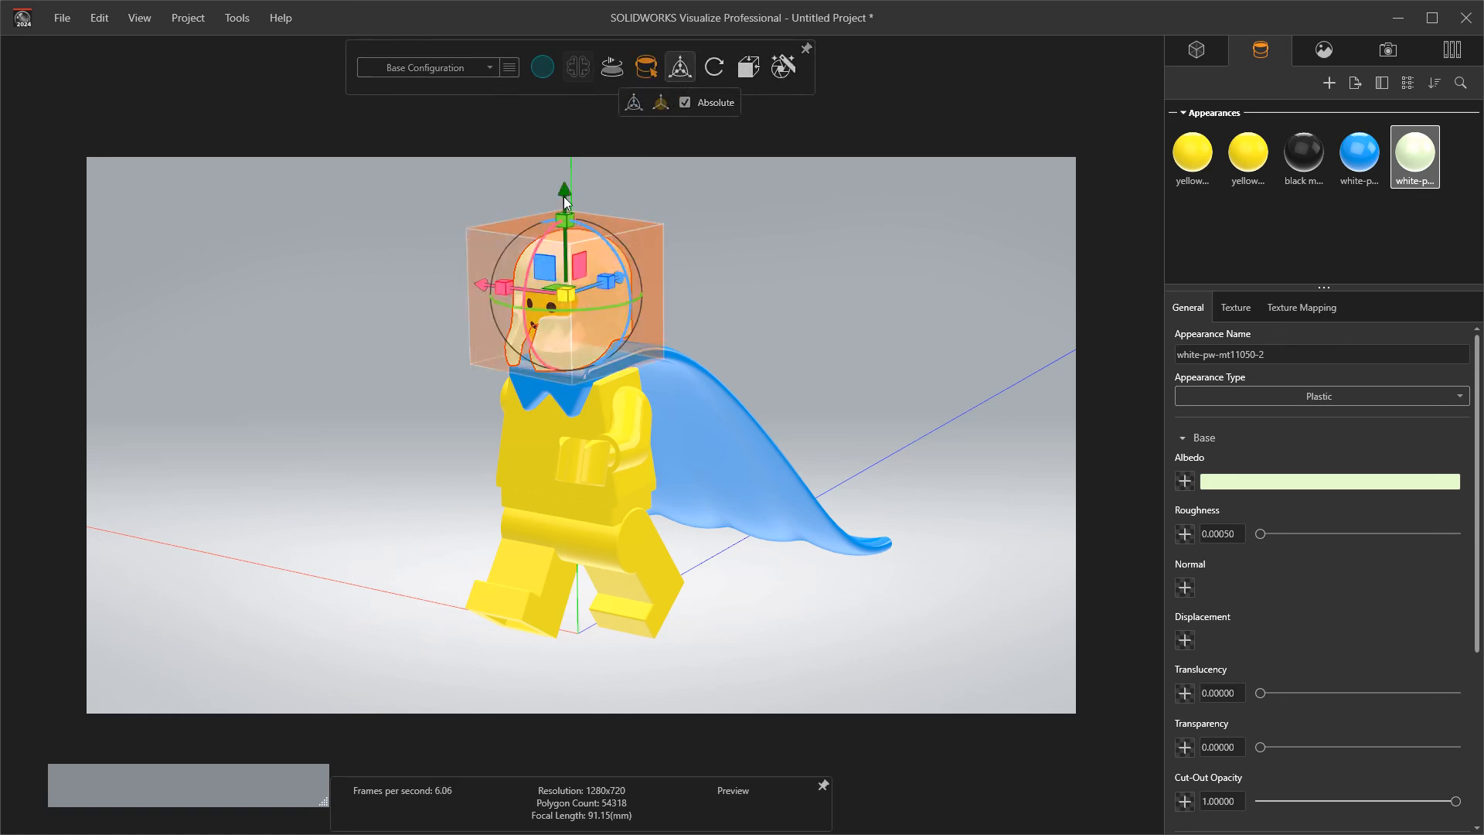
mouse_move(563, 182)
left_mouse_down()
mouse_move(575, 300)
mouse_move(568, 205)
left_mouse_up()
Step: Switch the Selection Tool to Part, raise the helmet to a Y position of about 0.0354, and undo the move
mouse_move(649, 74)
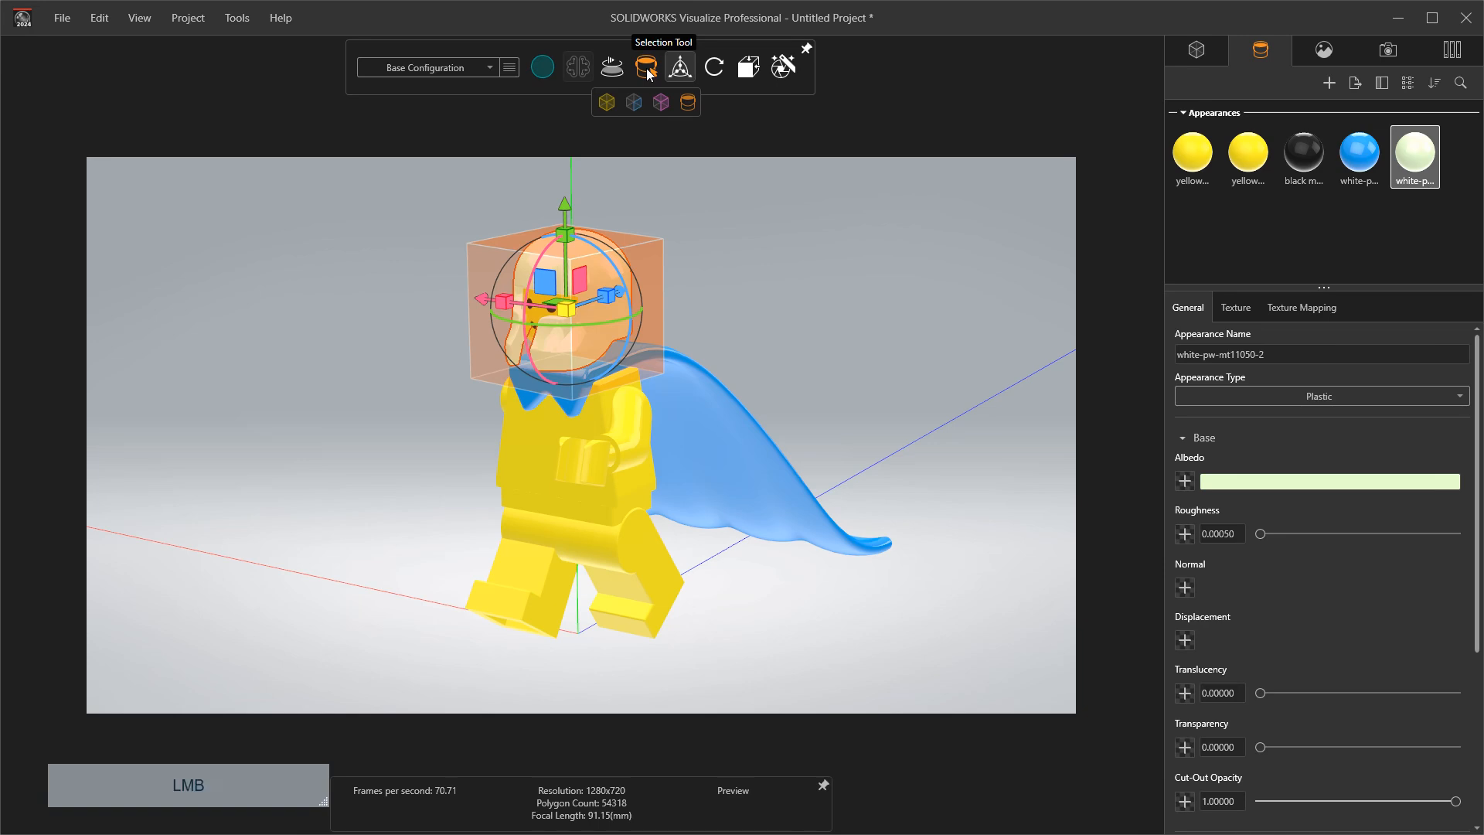
left_click(632, 103)
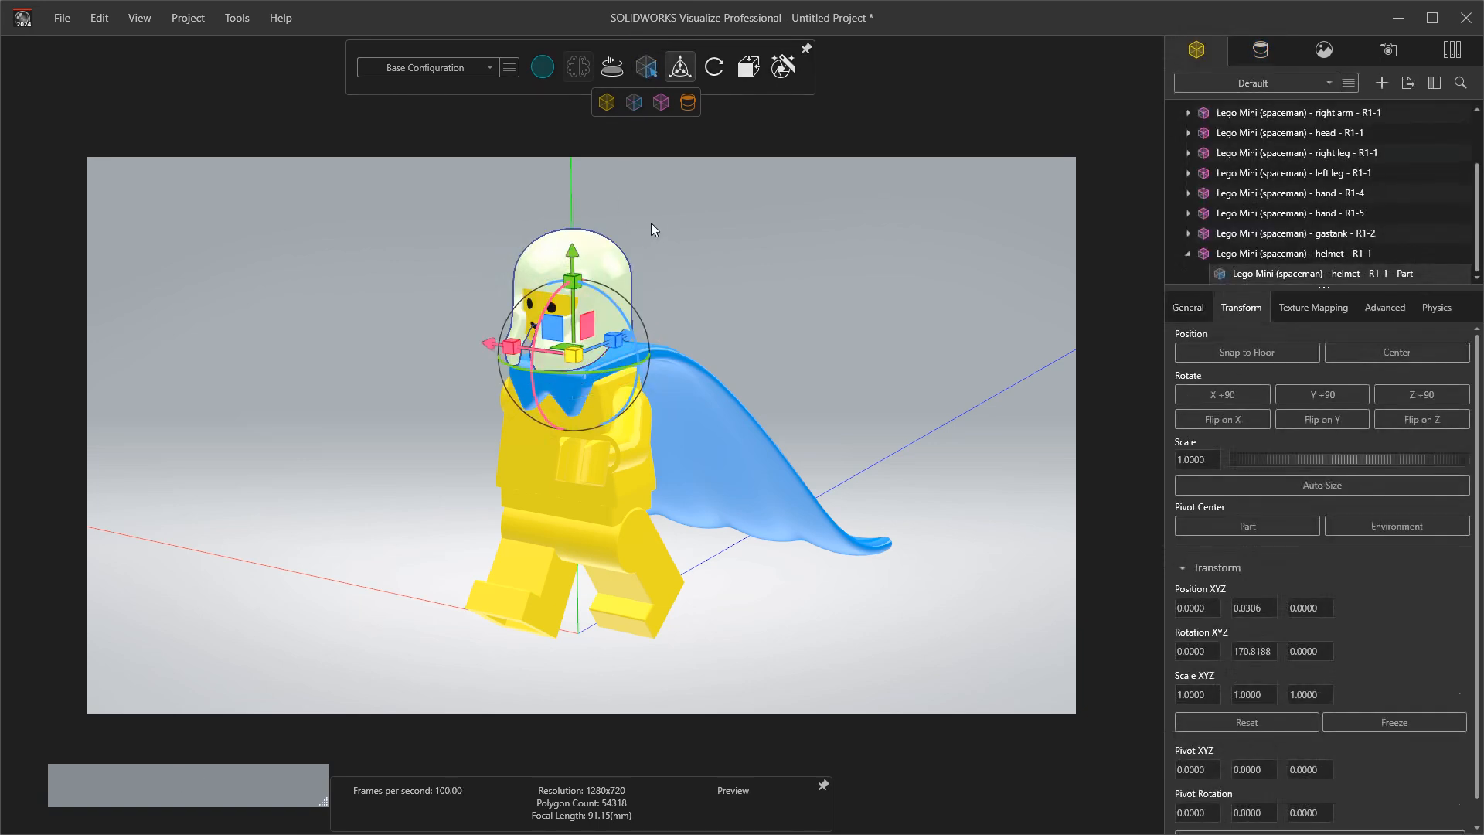
left_click_drag(579, 252, 568, 203)
key("ctrl")
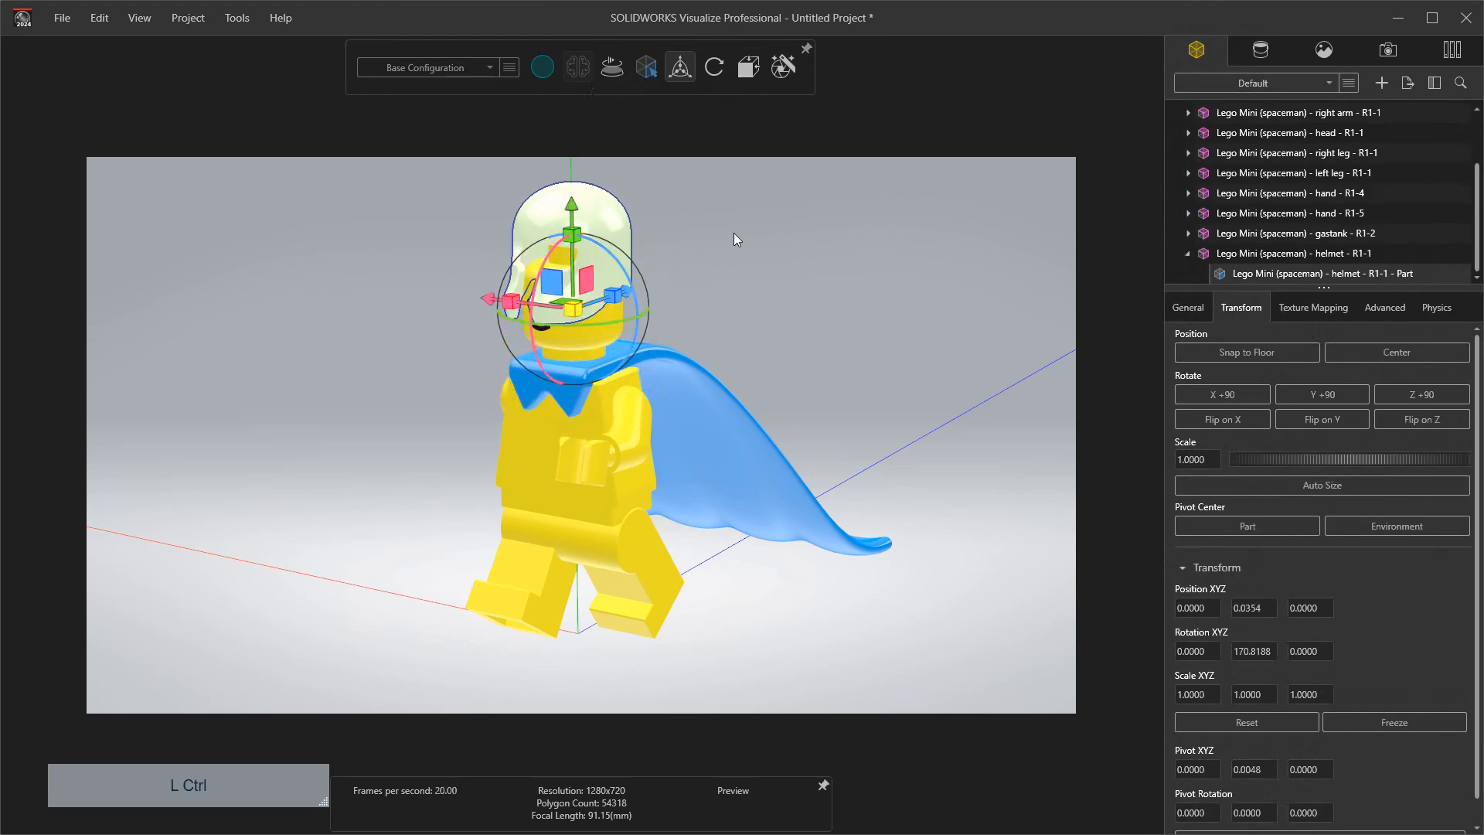
key("ctrl+z")
left_click(680, 286)
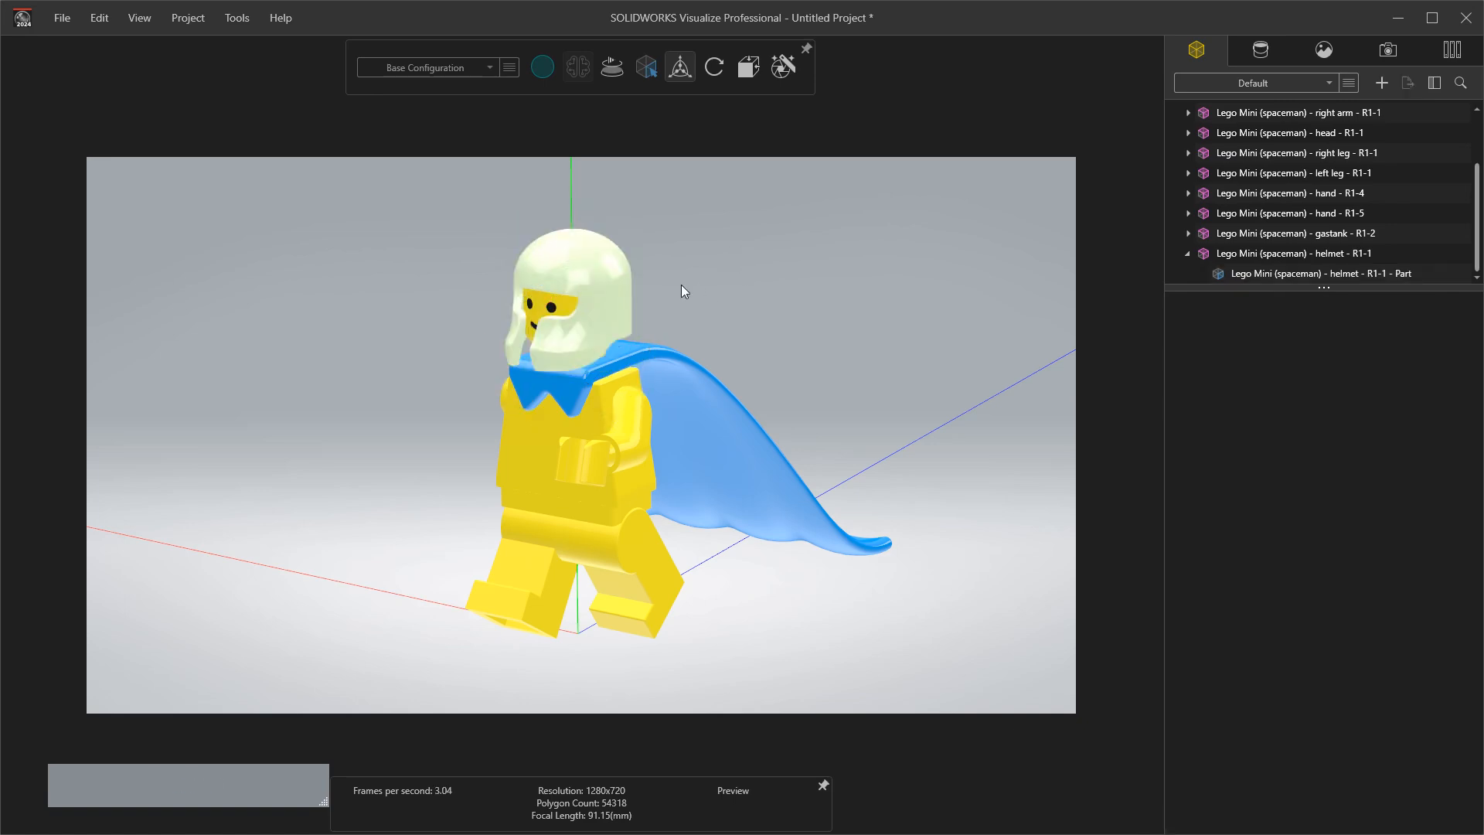
Step: Stretch the helmet part to a scale of about 1.13 in X and 2.13 in Z, and undo the scaling
left_click(604, 298)
middle_click_drag(604, 332, 541, 348)
scroll(540, 348, "up", 4)
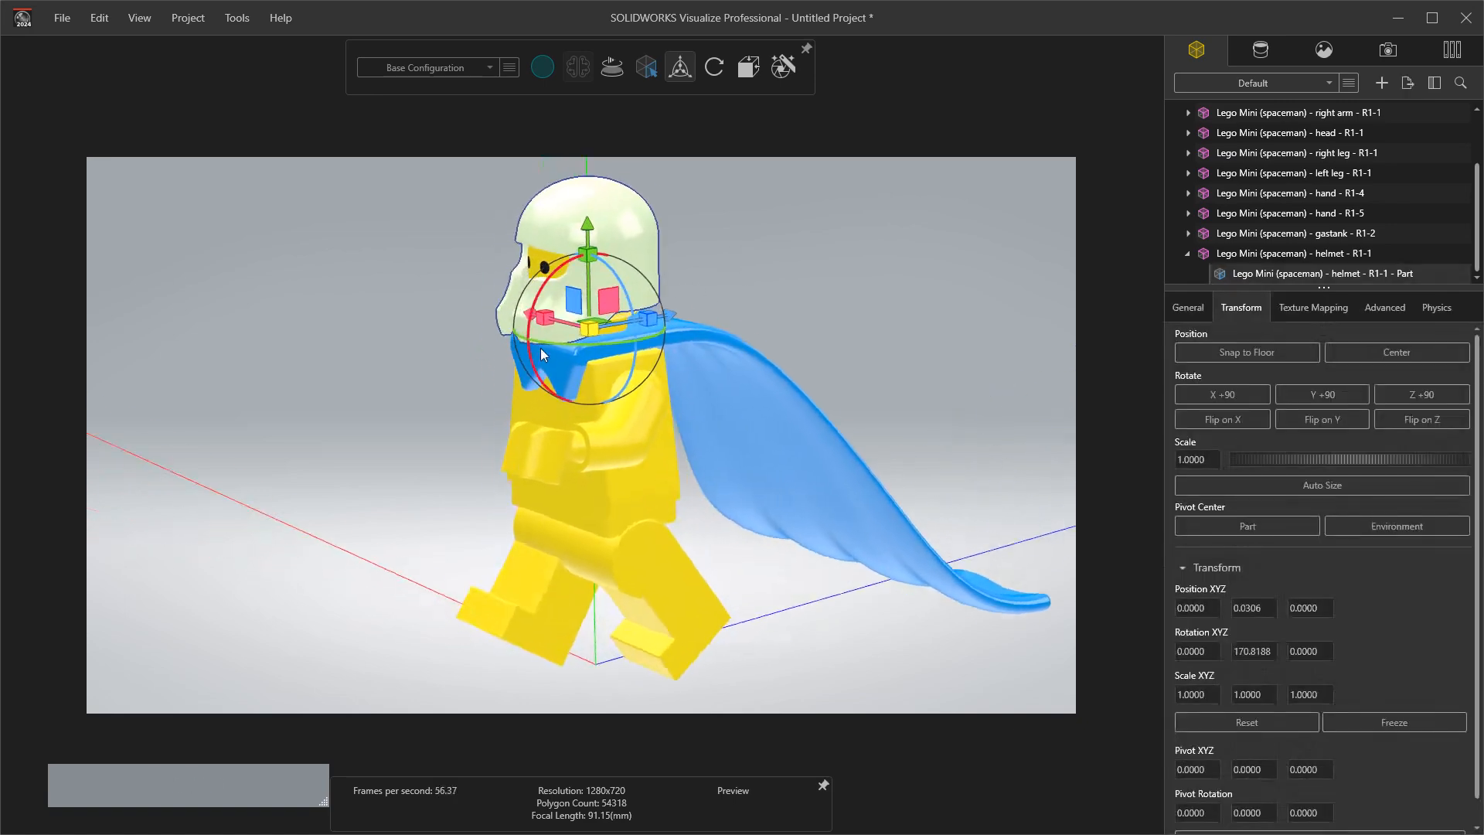
left_click_drag(657, 313, 877, 256)
key("ctrl")
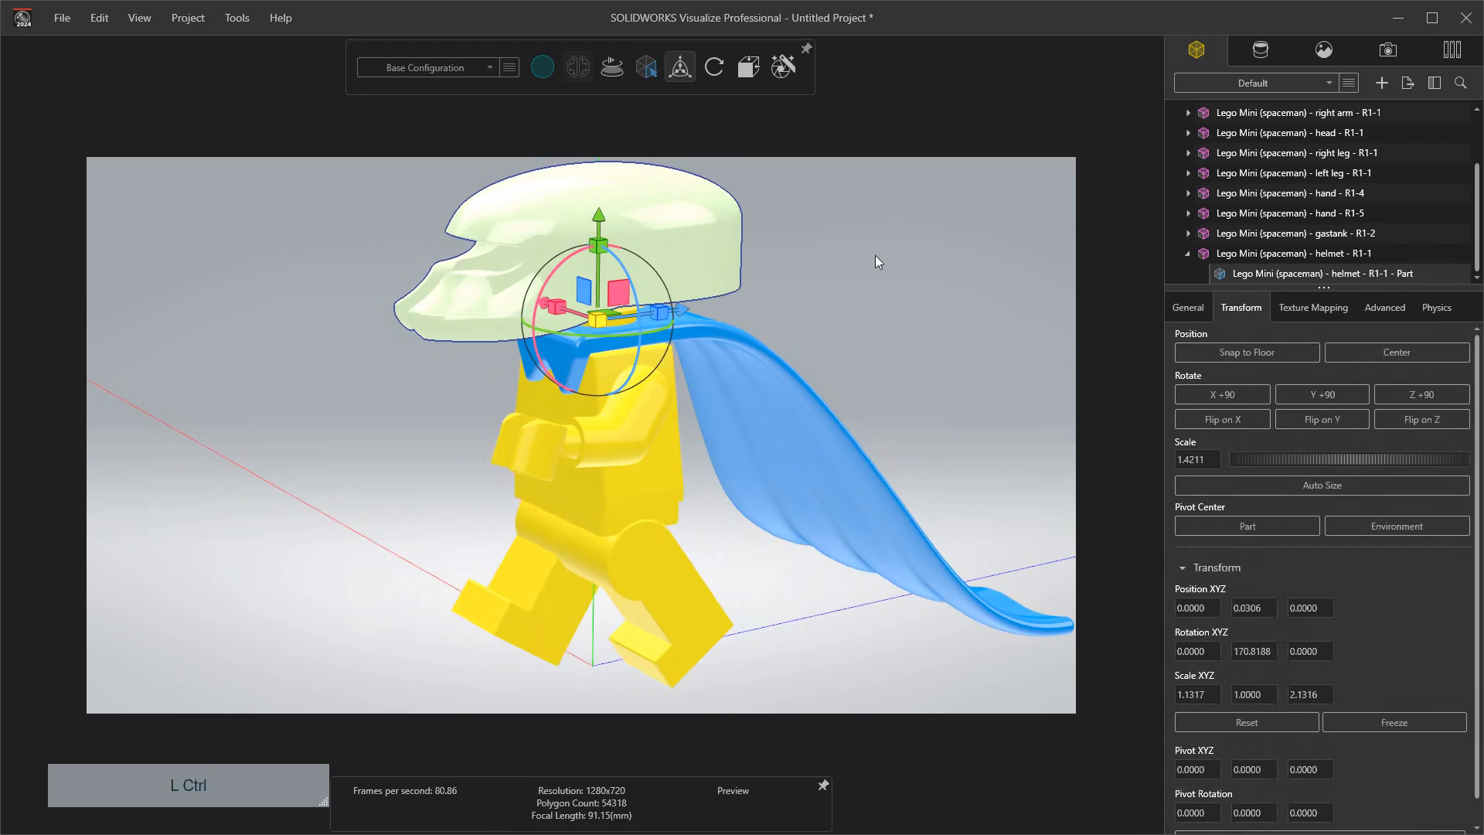
key("ctrl+z")
left_click_drag(833, 280, 791, 263)
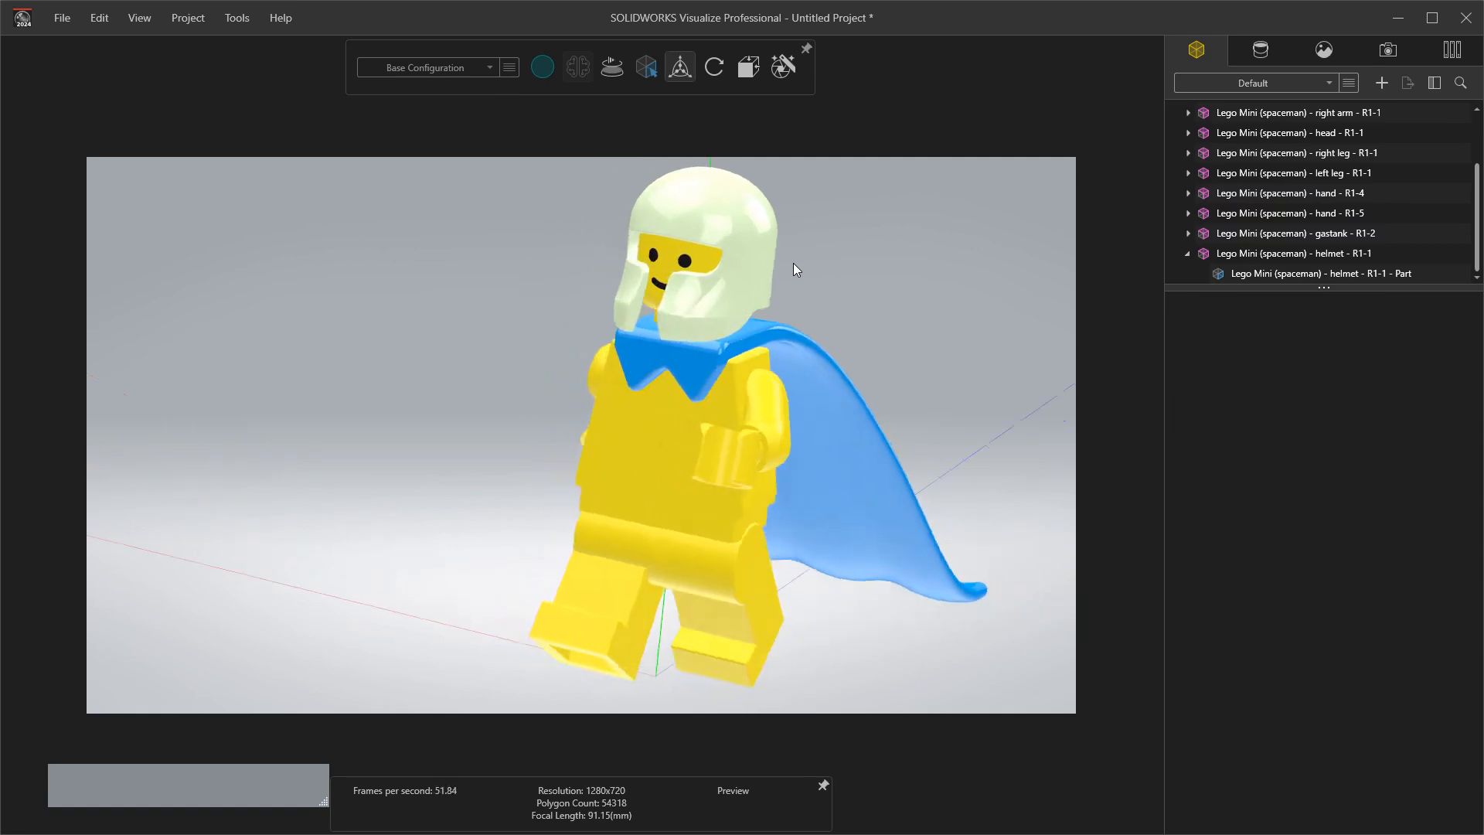
Step: Activate the camera rotation tool and view the figure from the standard back and top directions
mouse_move(655, 61)
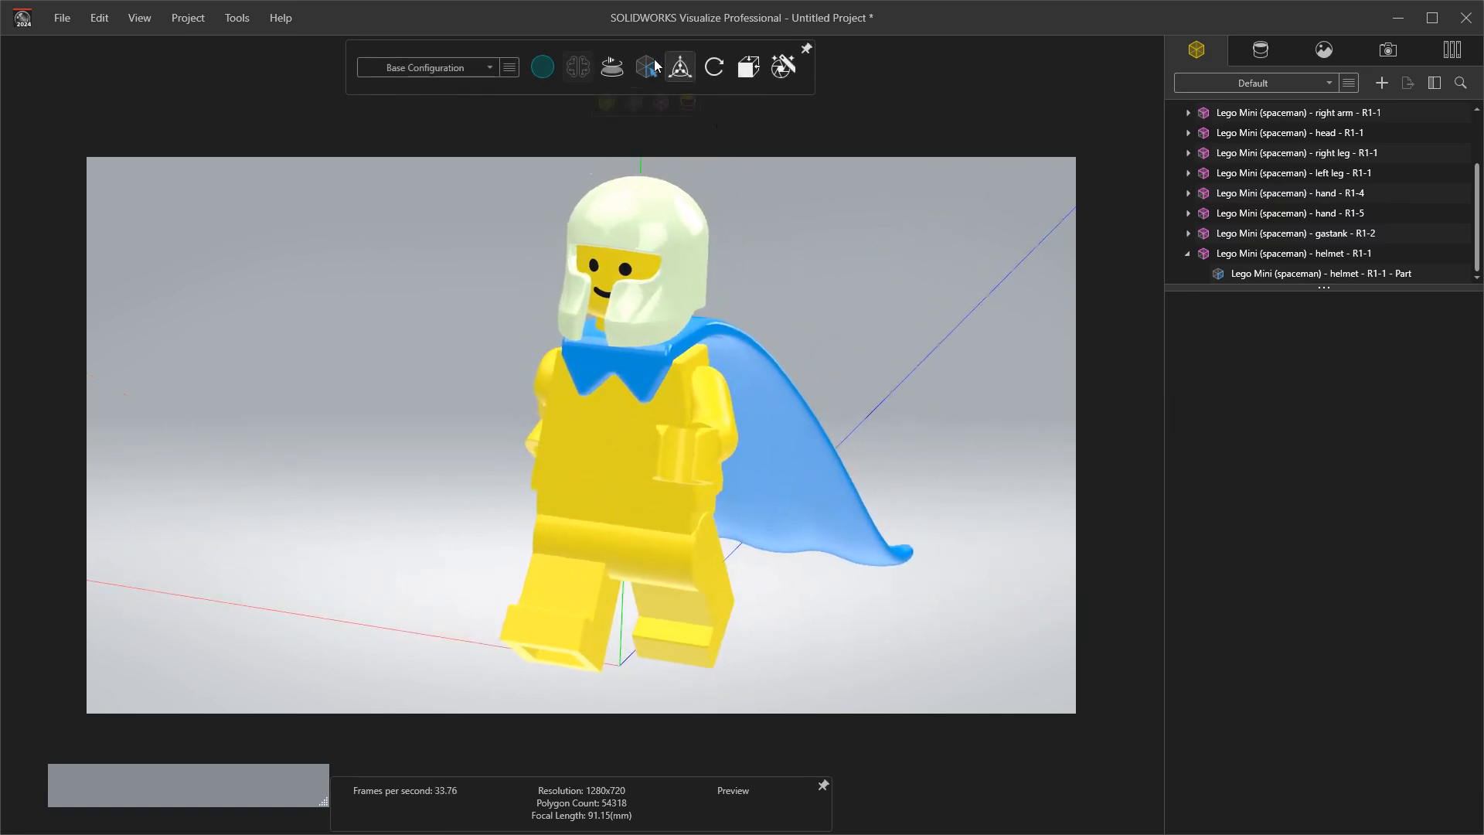
left_click(717, 73)
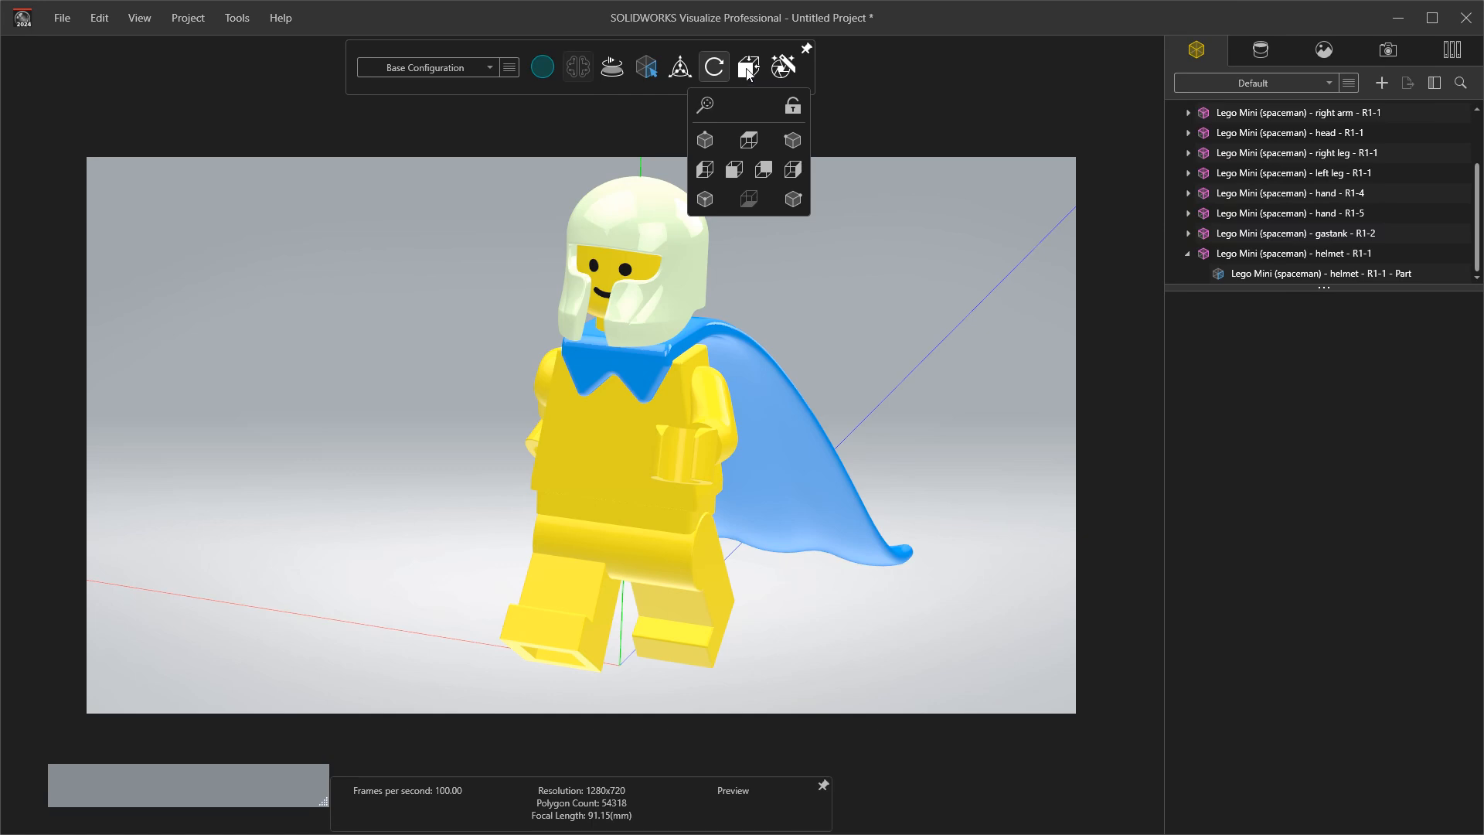
left_click(750, 75)
left_click(763, 170)
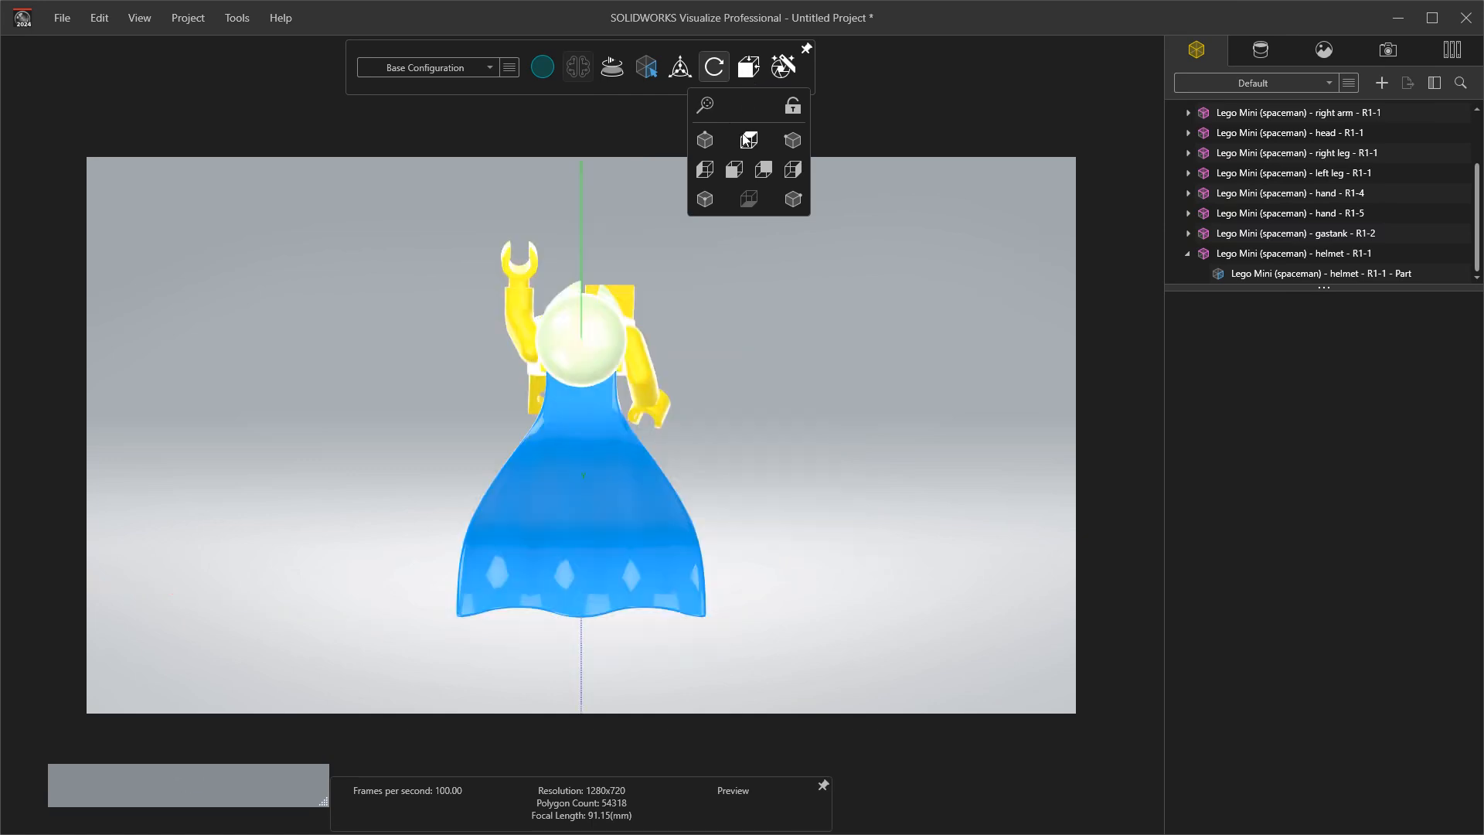
Step: View the figure from a standard corner direction and orbit around to see its face from the opposite side
left_click(792, 198)
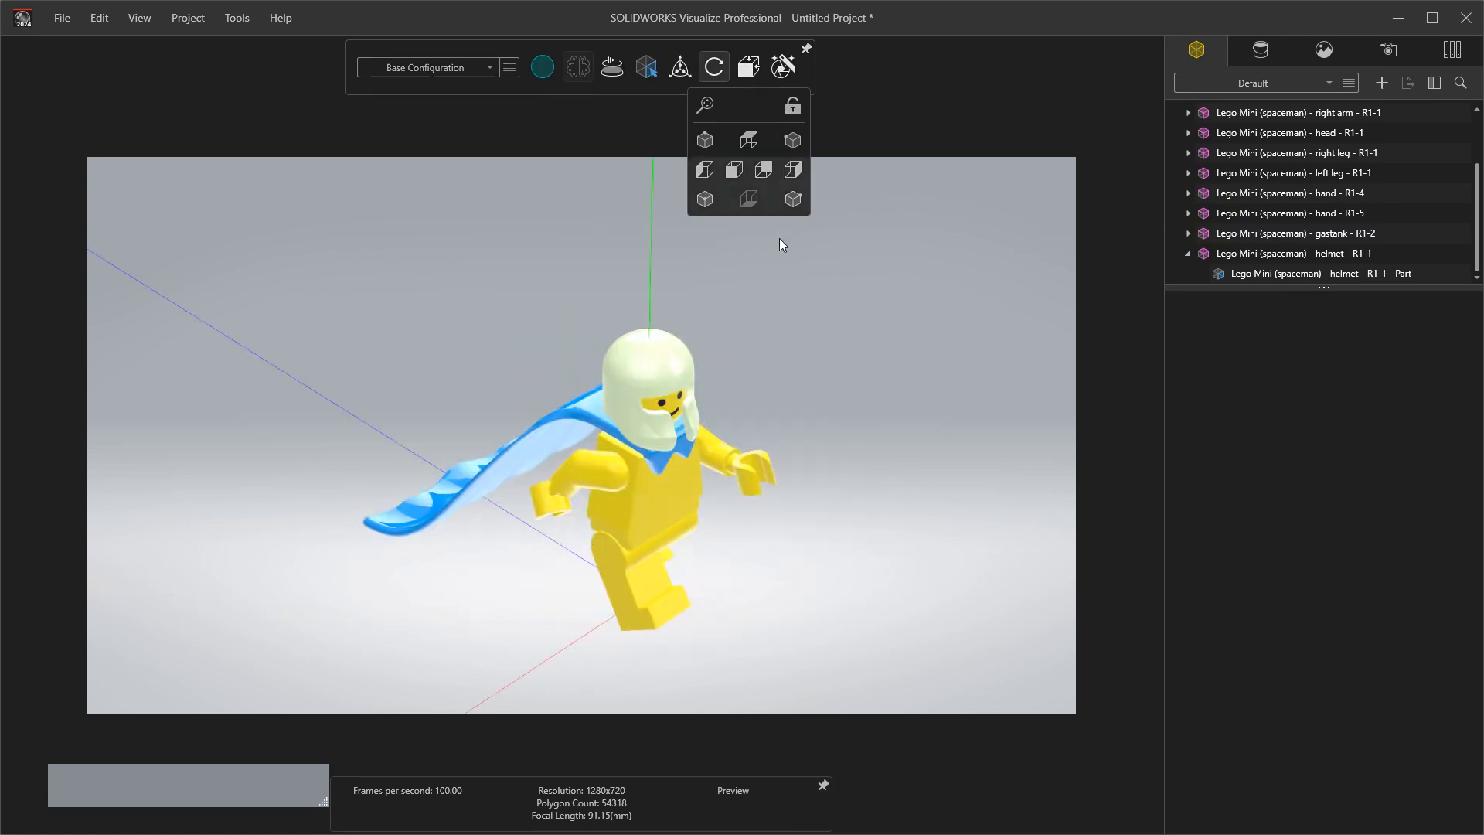
left_click_drag(775, 290, 782, 68)
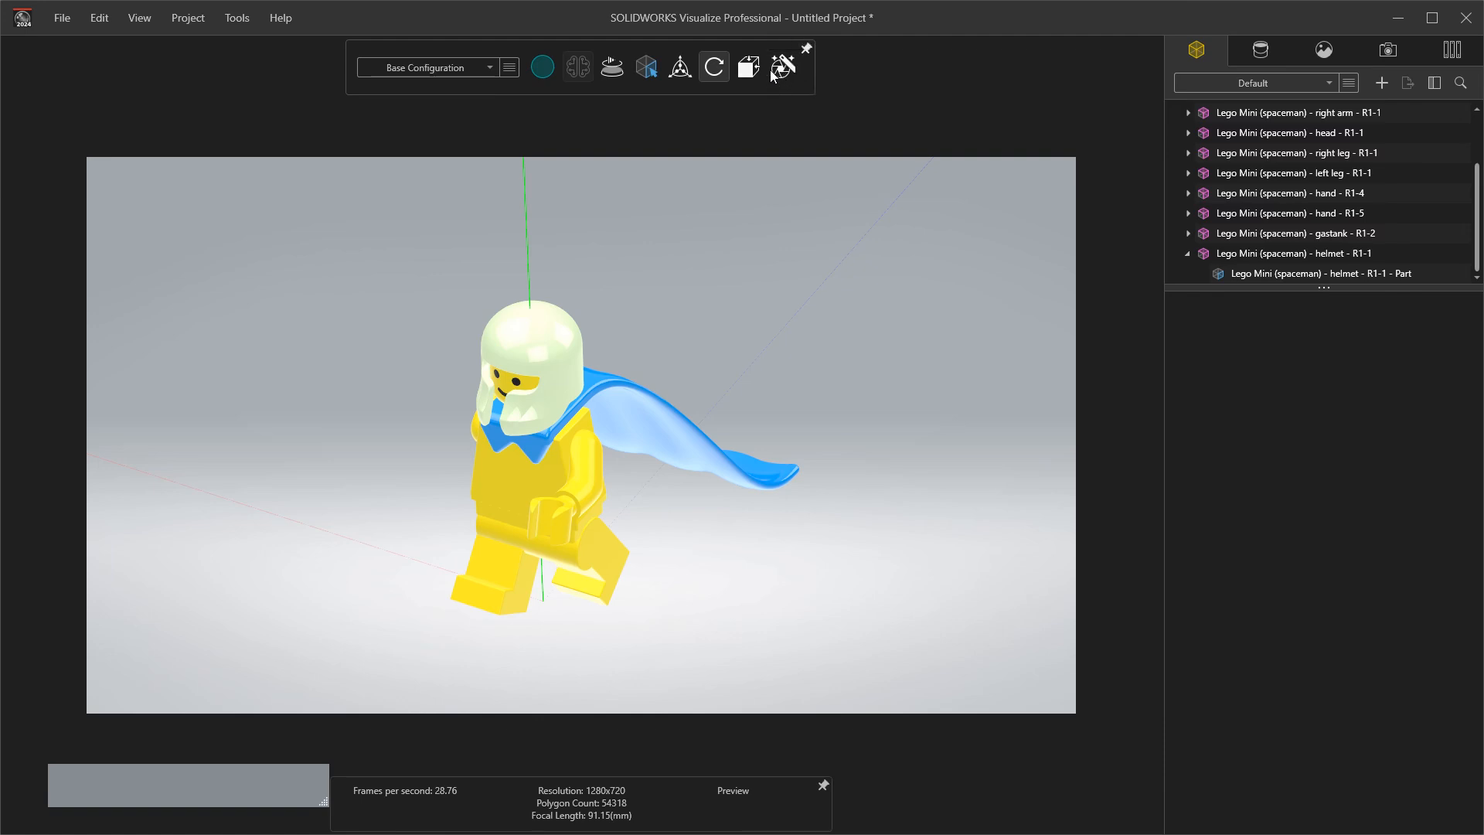
left_click_drag(767, 171, 804, 289)
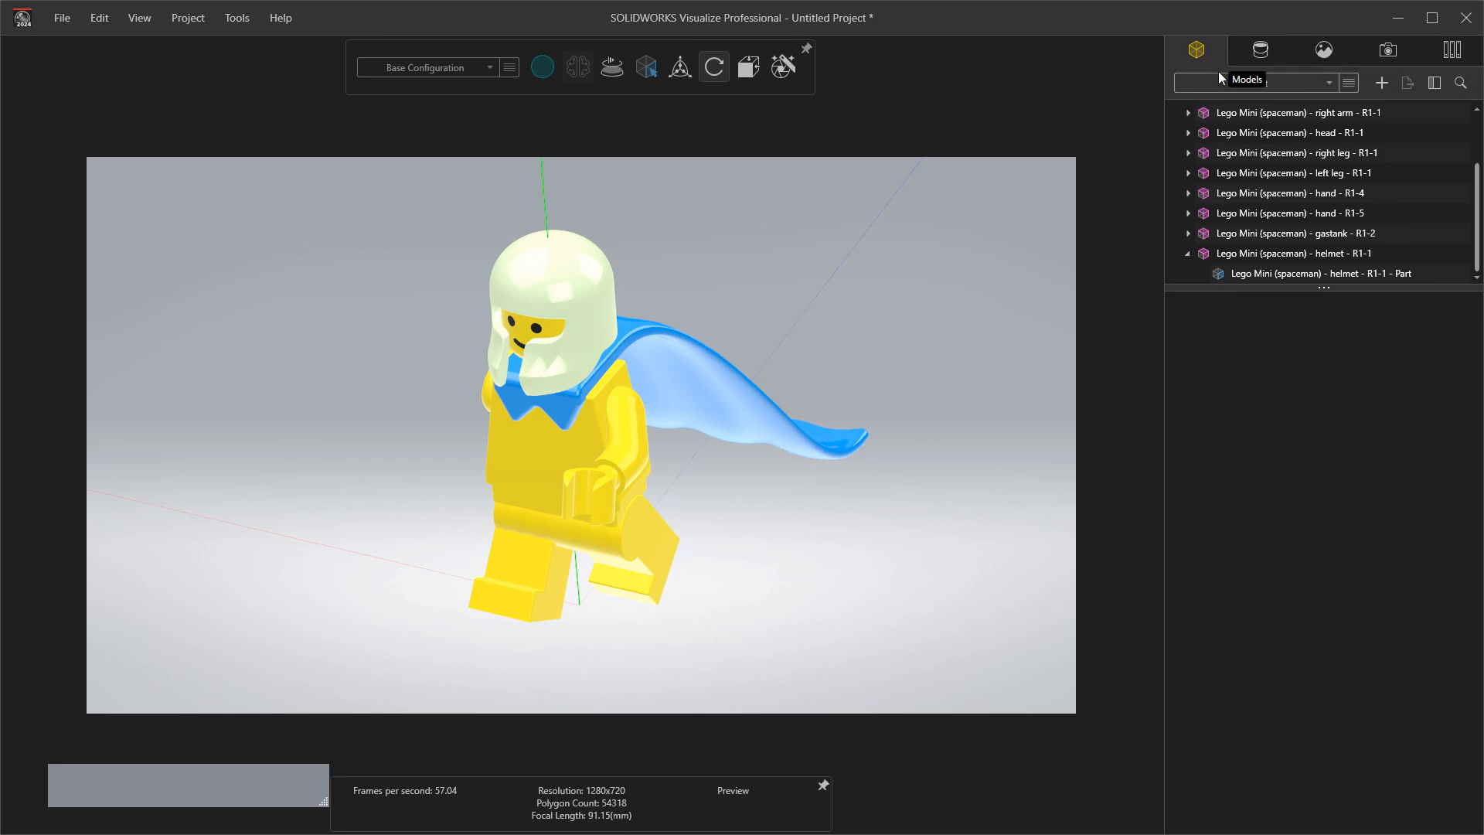
Step: Select the helmet part in the model tree and examine its position, rotation, scale and pivot settings
left_click(1244, 275)
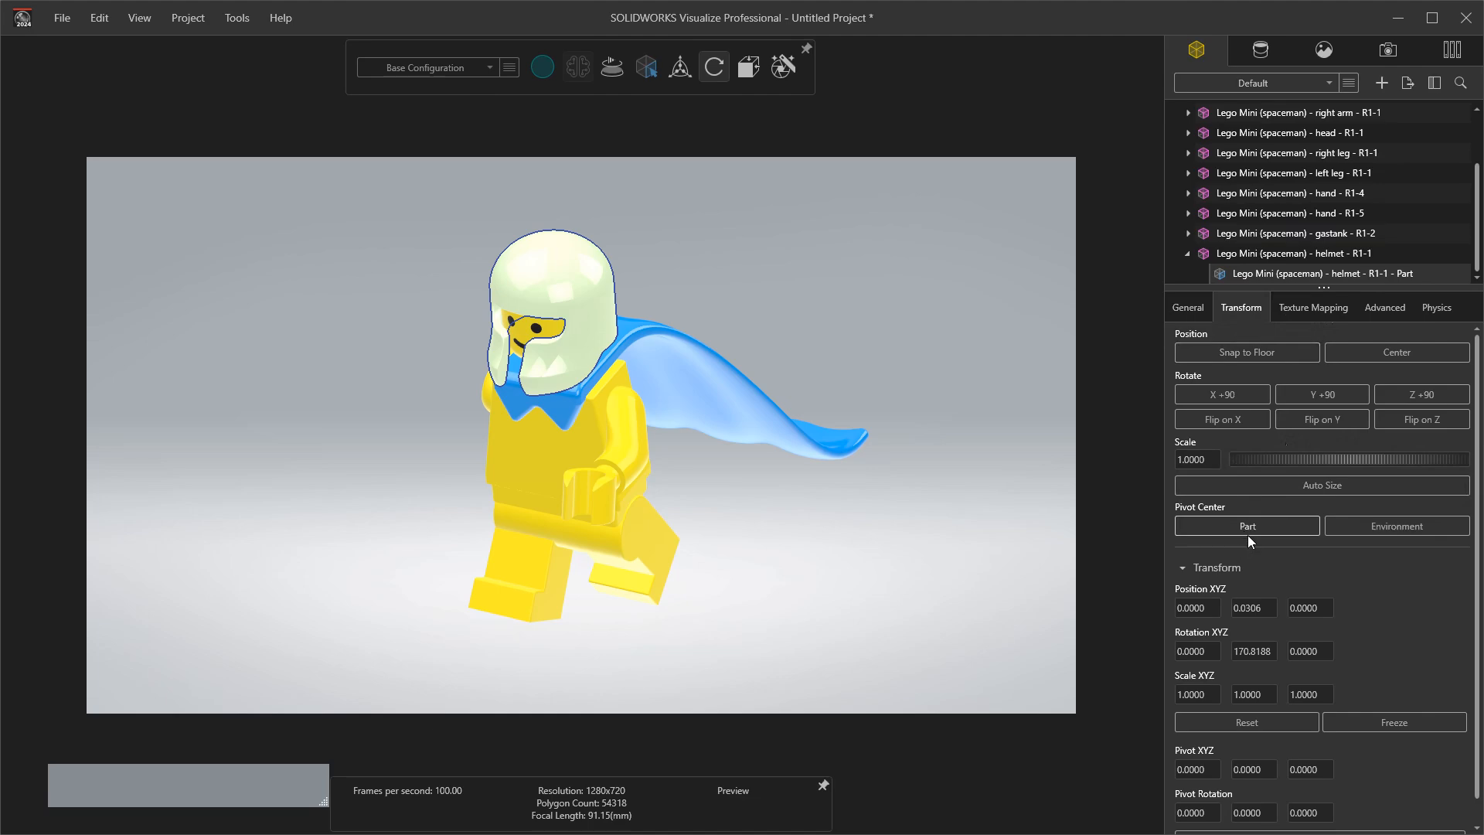
scroll(1278, 601, "down", 1)
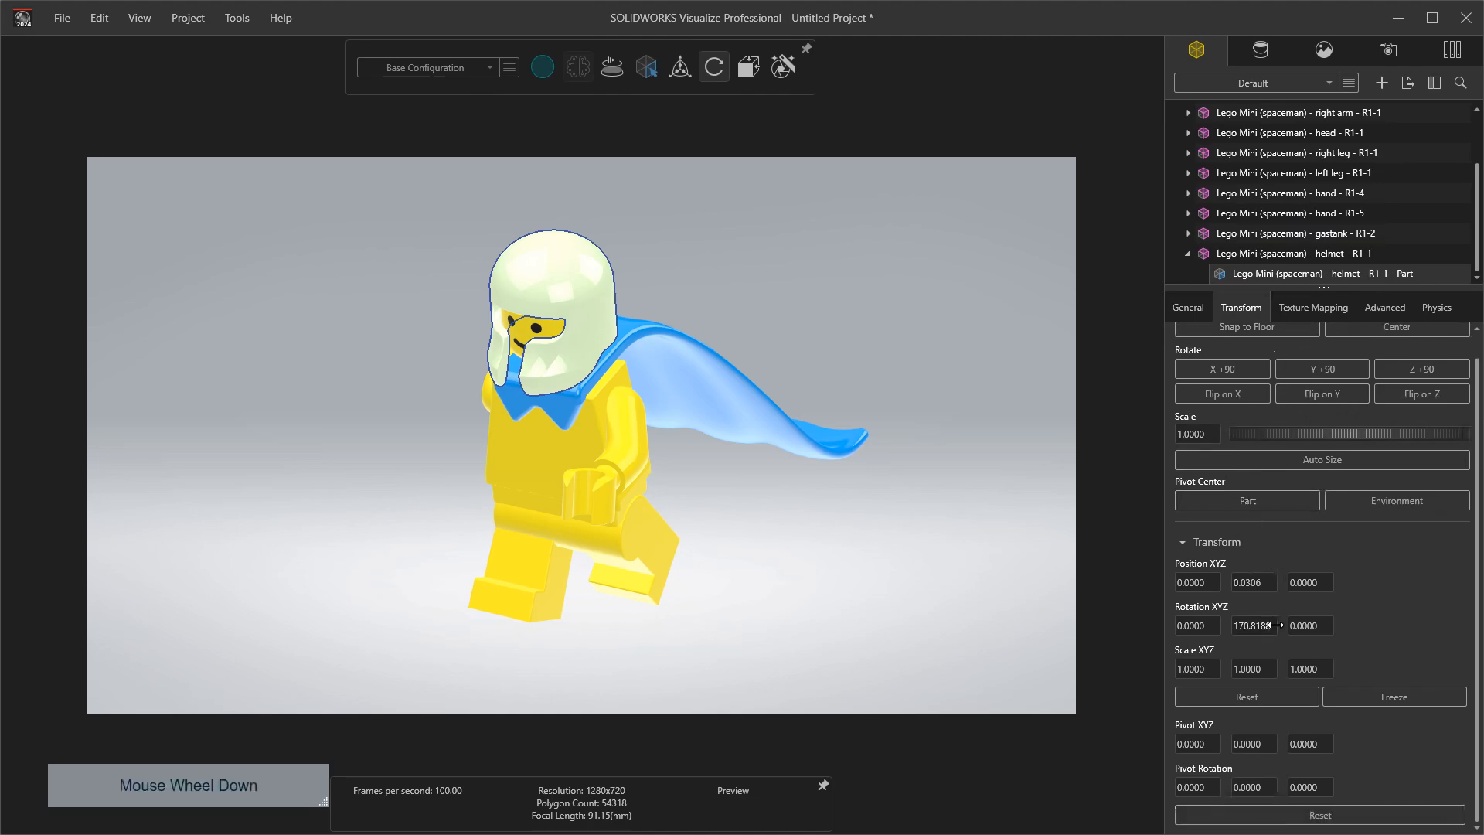
scroll(1275, 263, "up", 1)
Step: Toggle the helmet part's Visible and Faded options and restore both, and check its texture mapping settings
left_click(1202, 309)
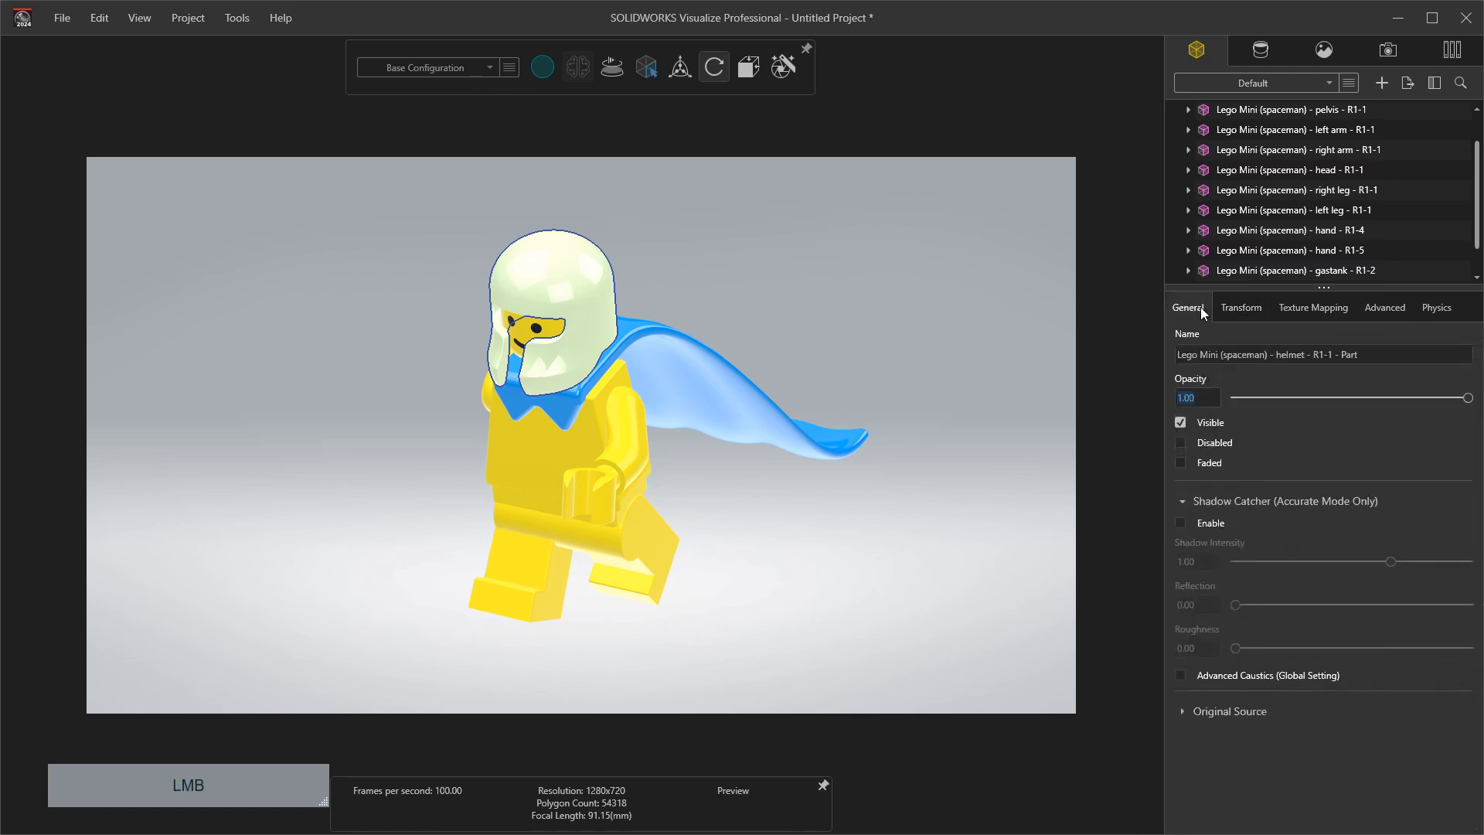
left_click(1180, 423)
left_click(1180, 423)
left_click(1180, 462)
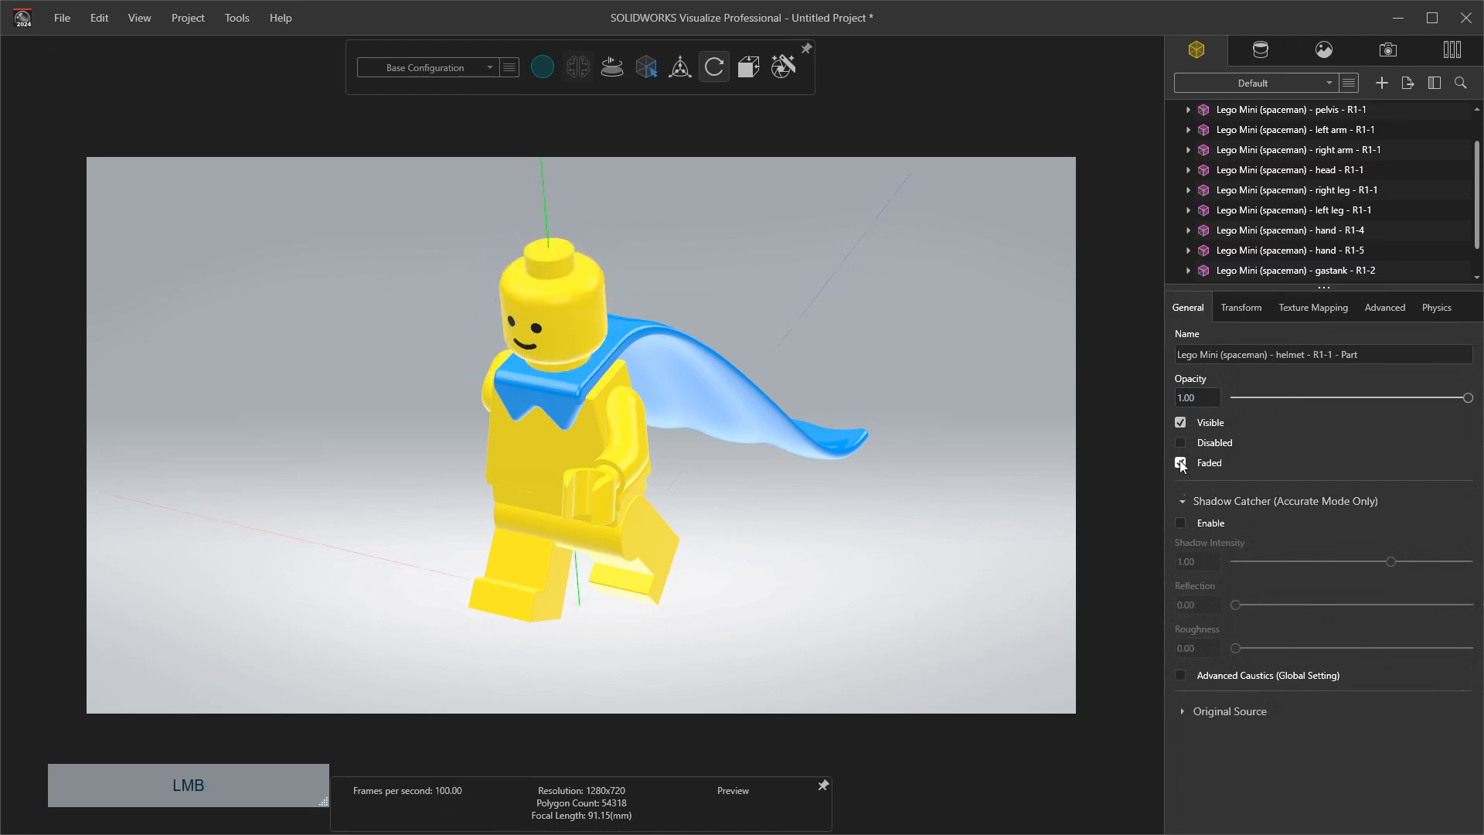
left_click(1180, 462)
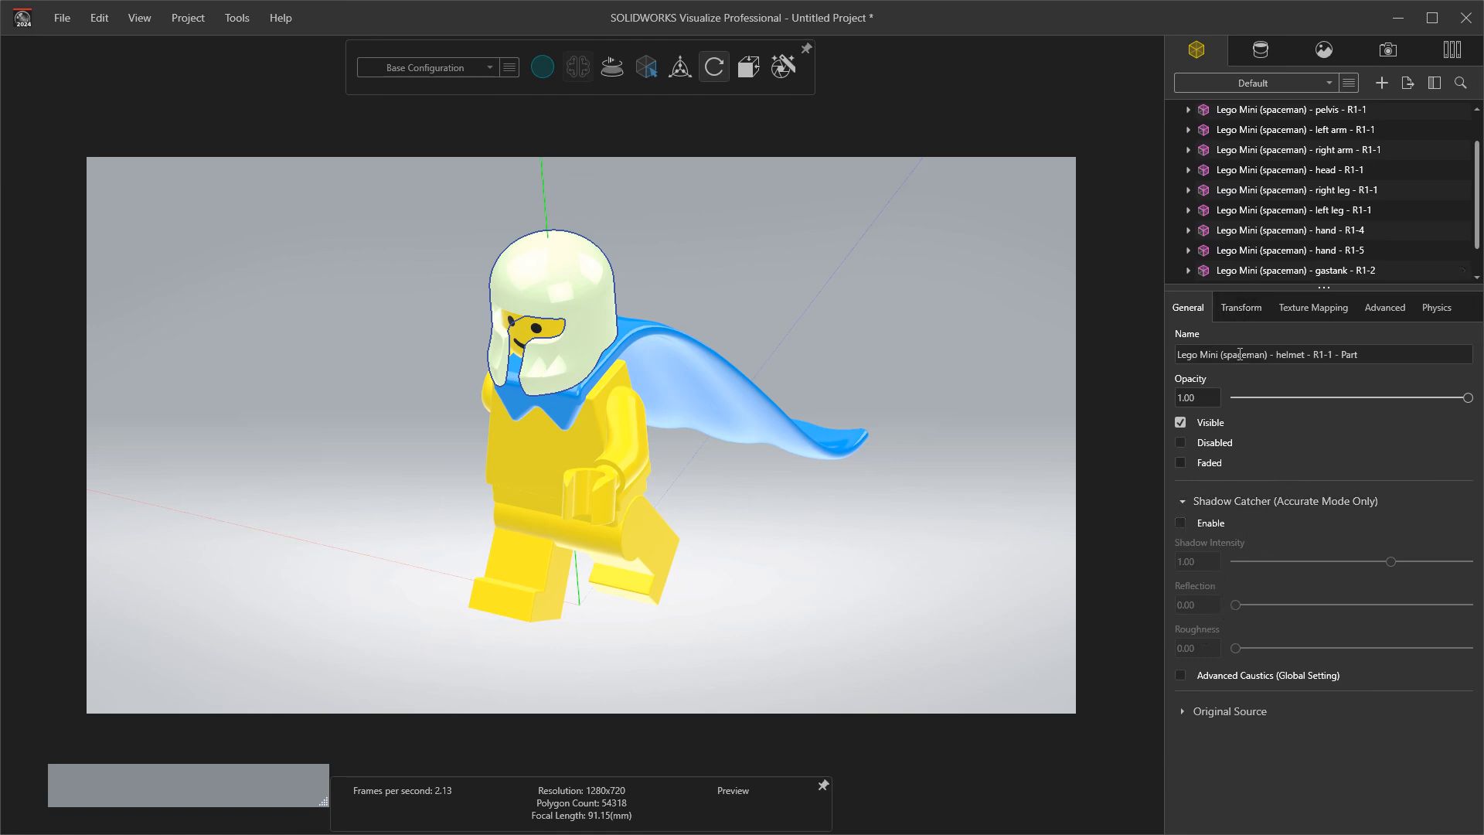
left_click(1314, 308)
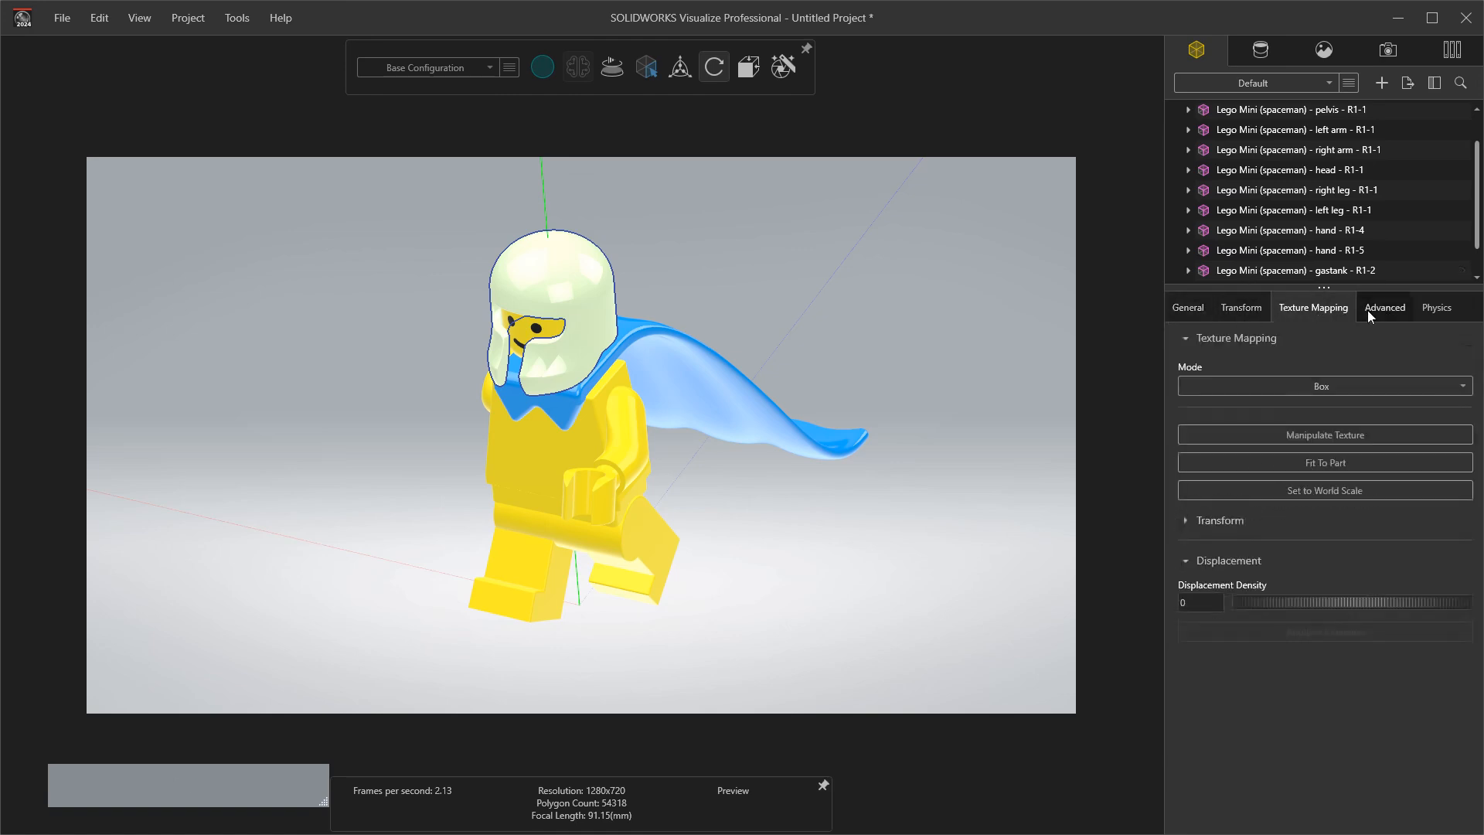
left_click(1190, 313)
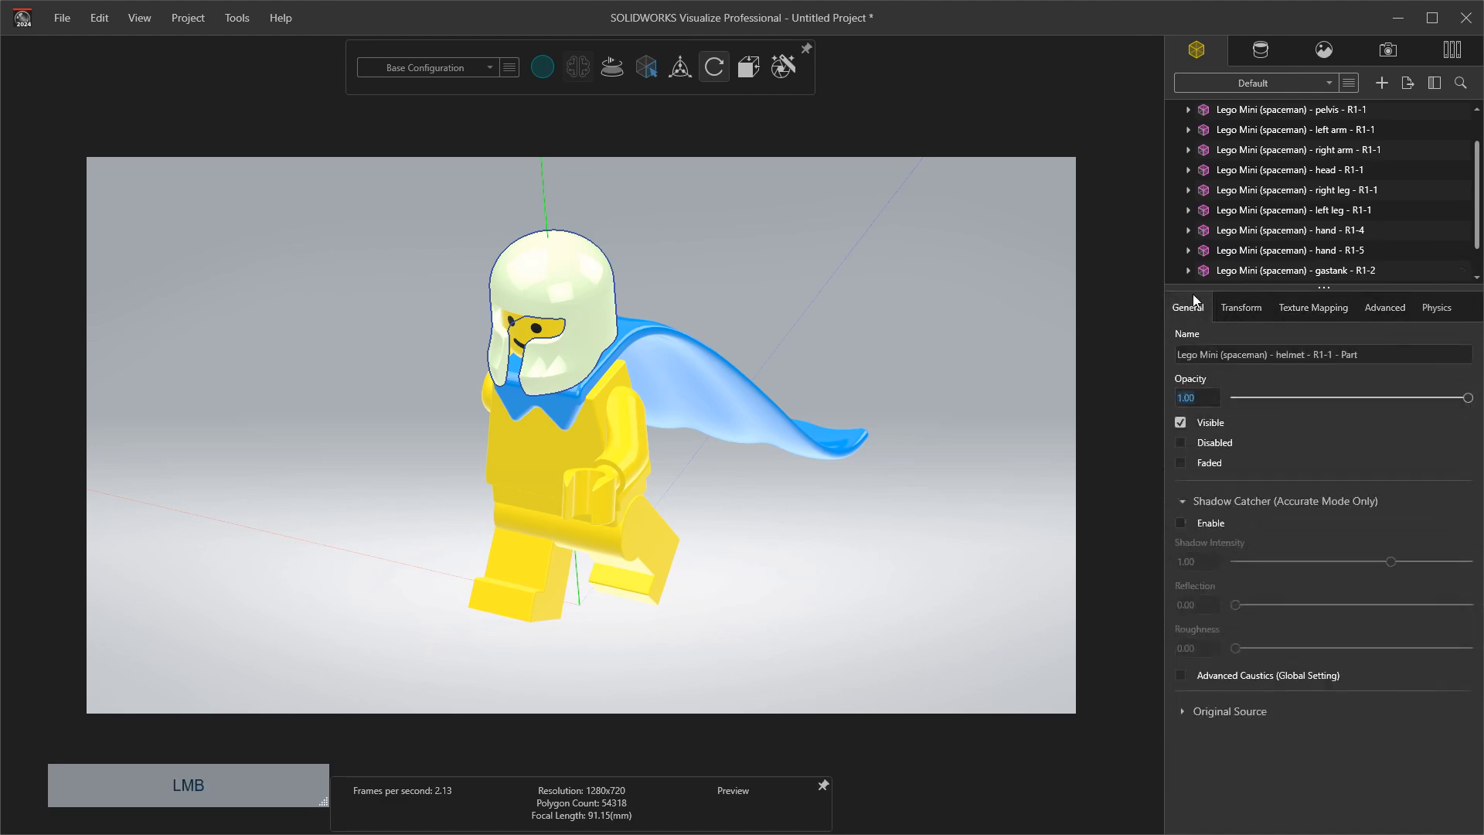
Step: Open the project's appearances, inspect the first yellow plastic's name and settings, and deselect it
left_click(1270, 56)
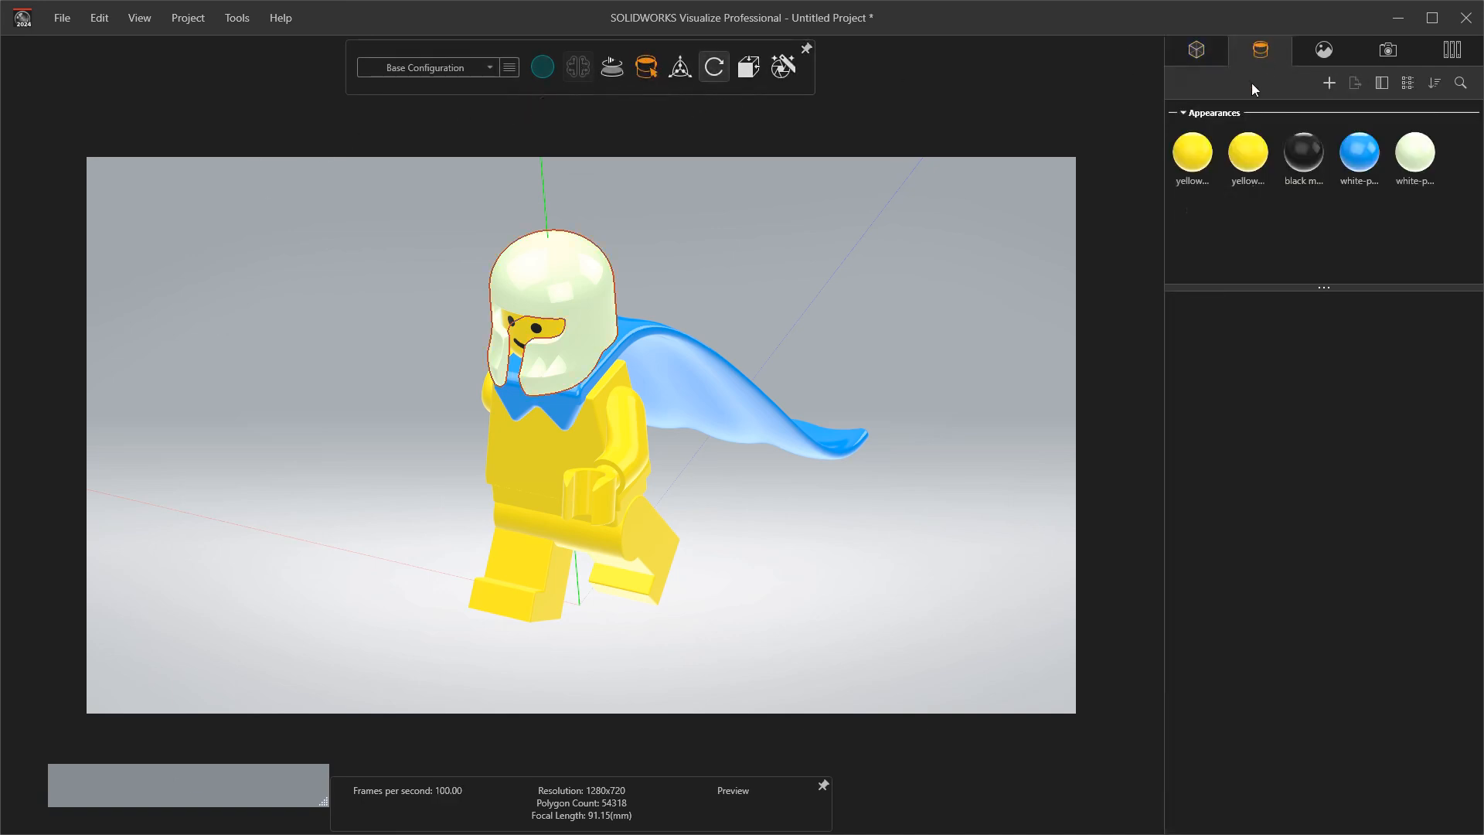
left_click(1194, 162)
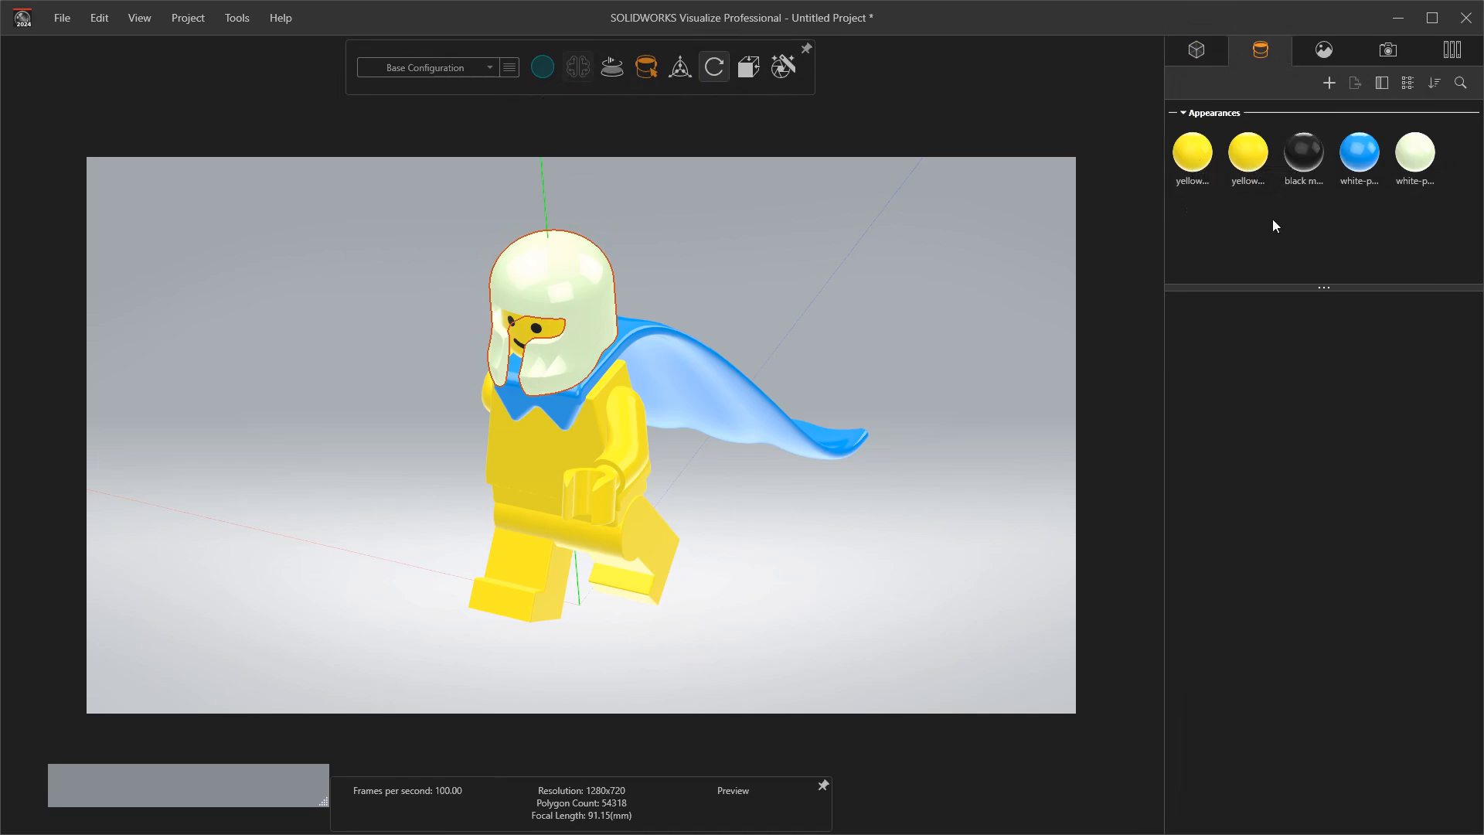
left_click(1198, 160)
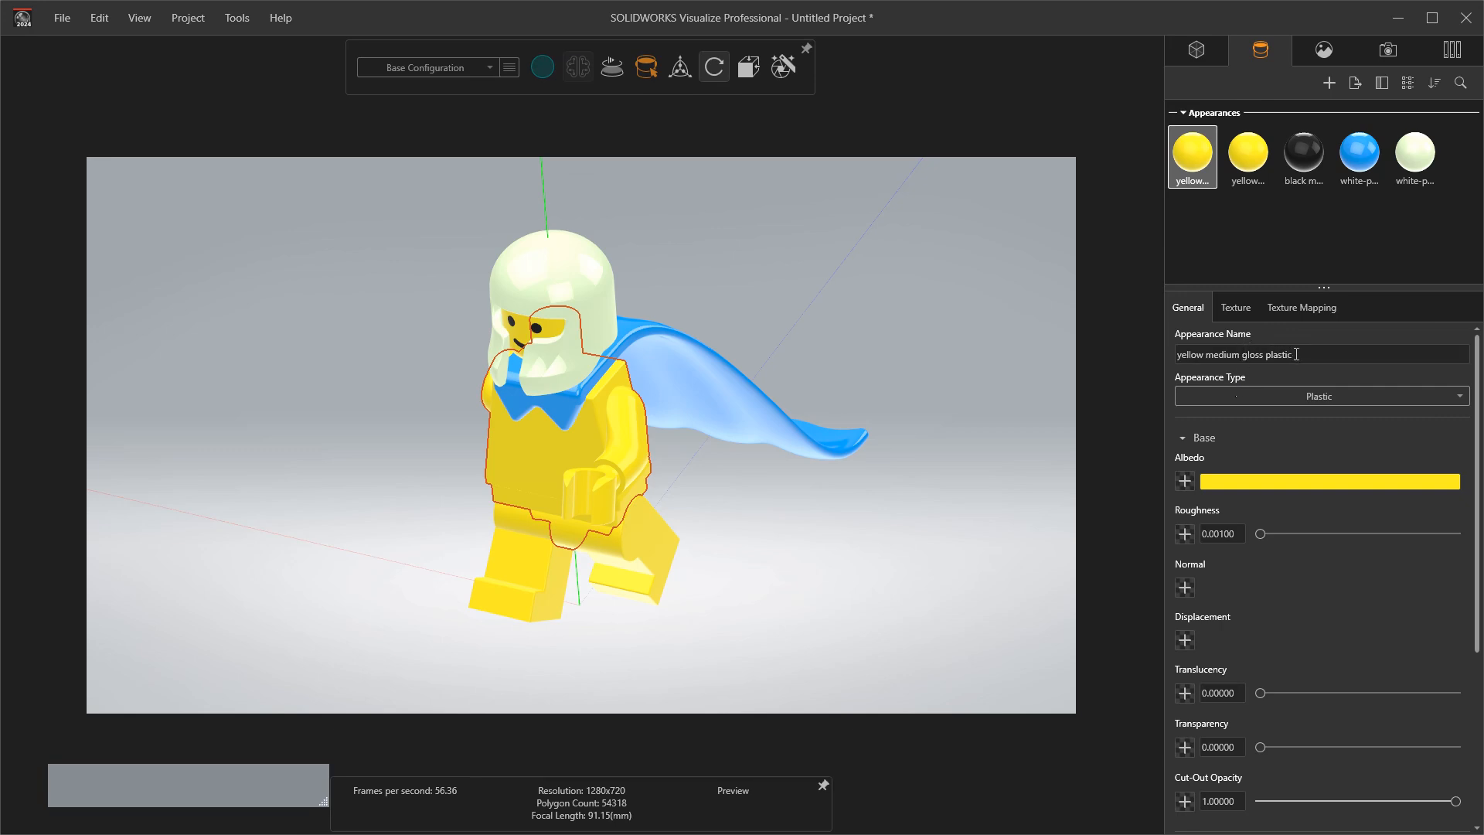
left_click_drag(1296, 354, 1177, 355)
left_click(1352, 365)
left_click(1265, 218)
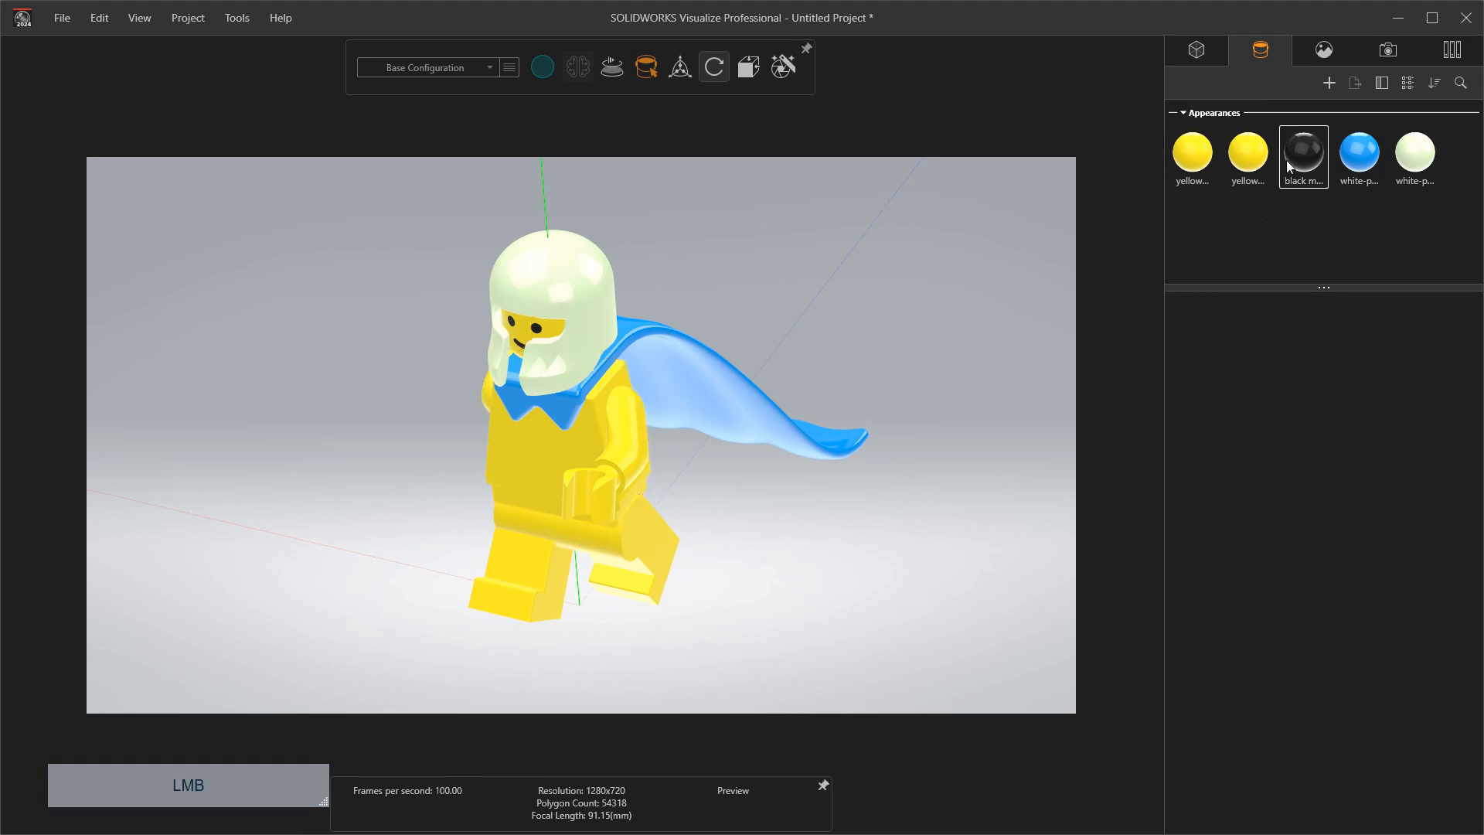
Step: Create a new appearance named Chrome and set its appearance type to Metal
left_click(1329, 80)
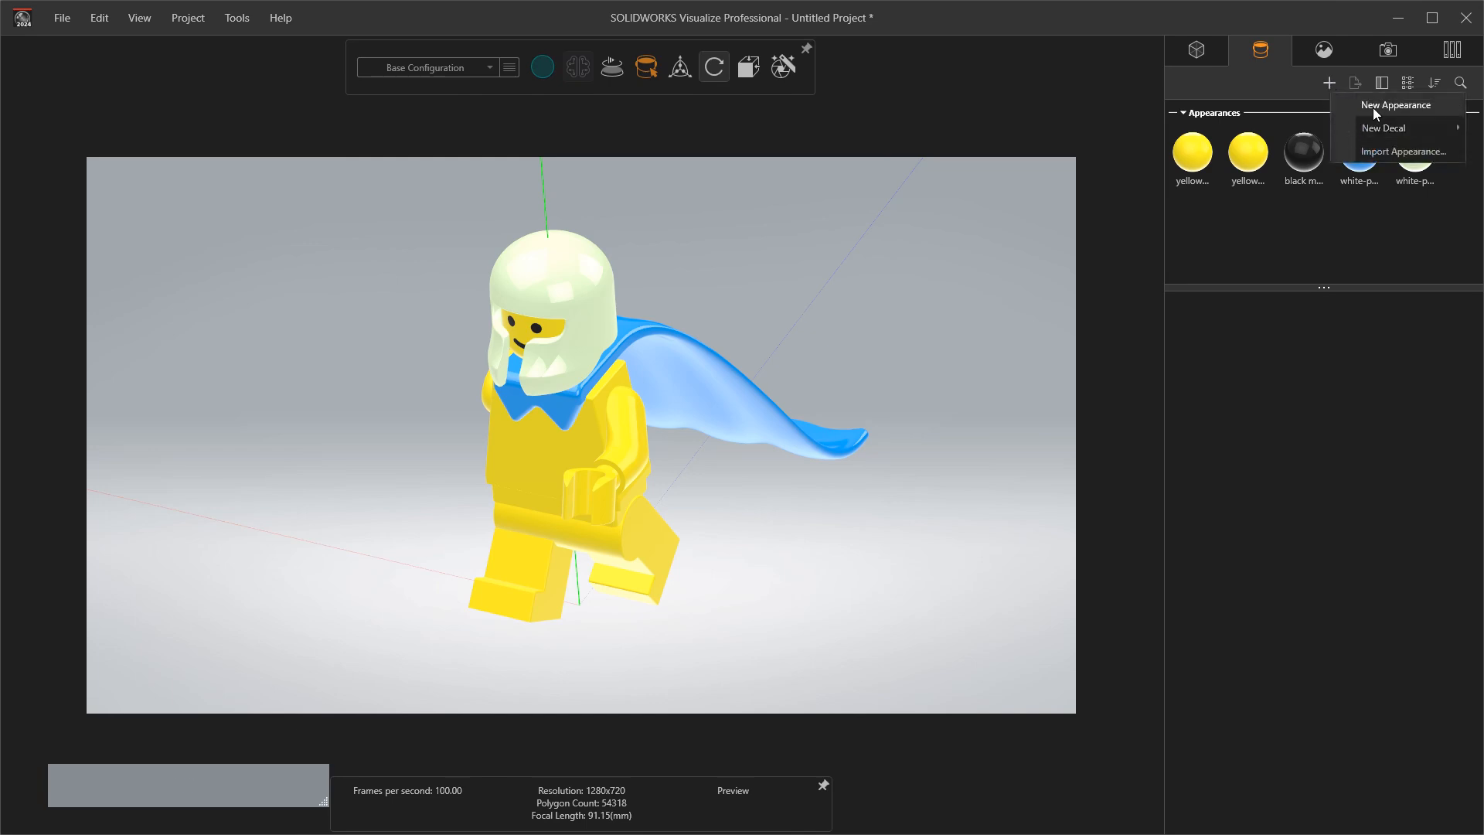
left_click(1373, 108)
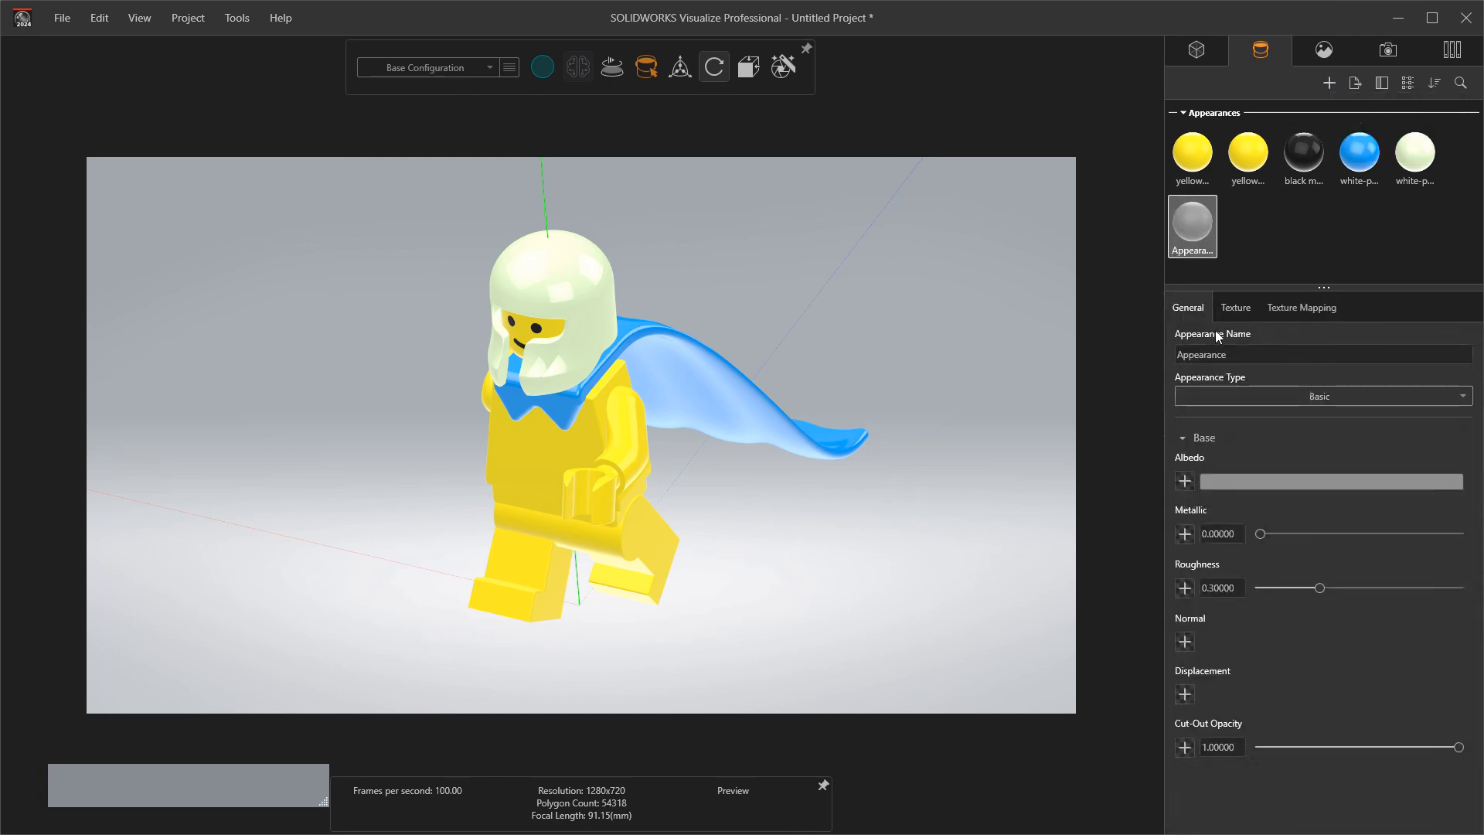
left_click_drag(1230, 361, 1163, 363)
type("Chrome")
left_click(1262, 394)
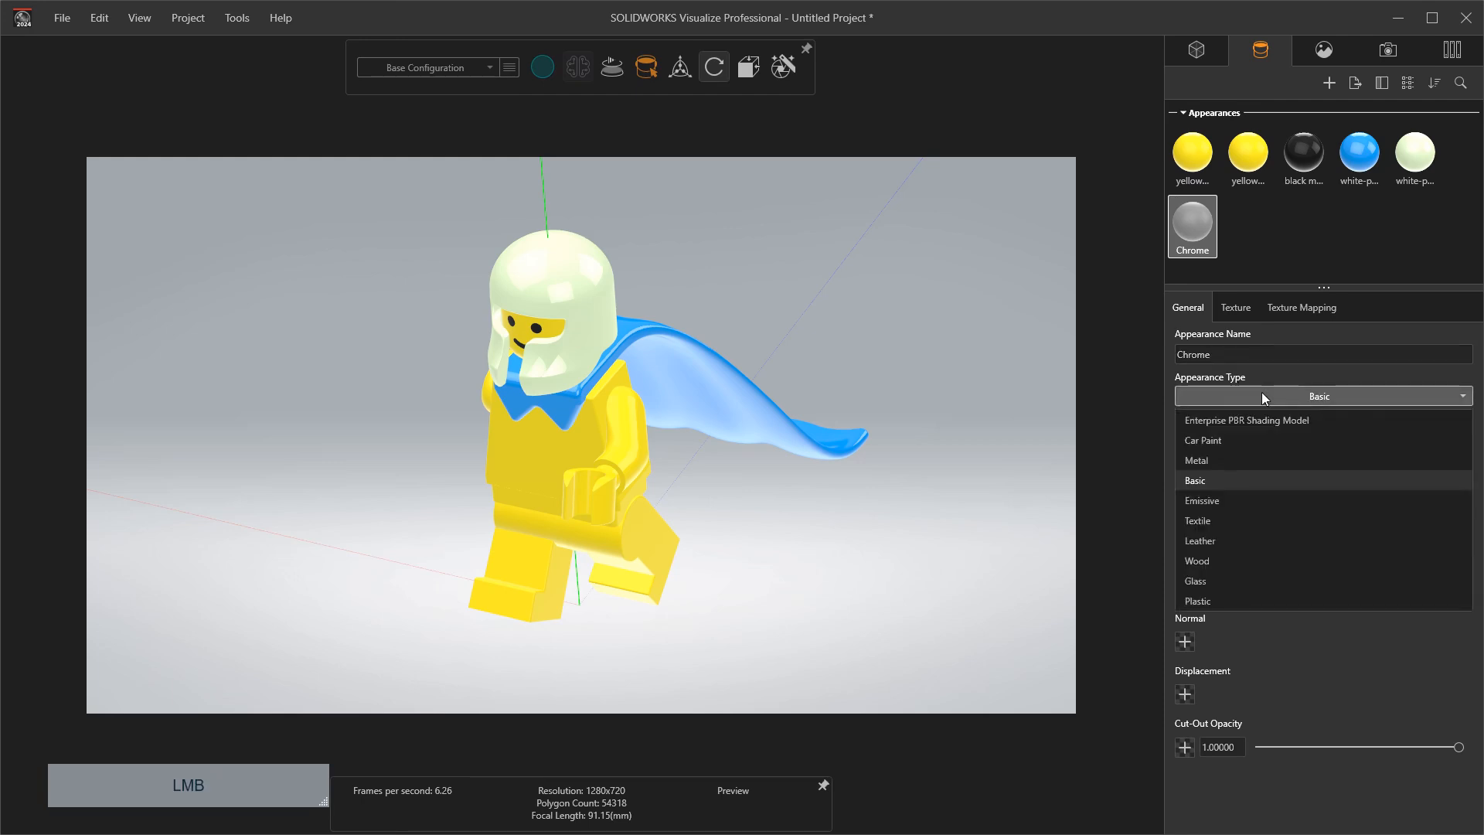
left_click(1211, 460)
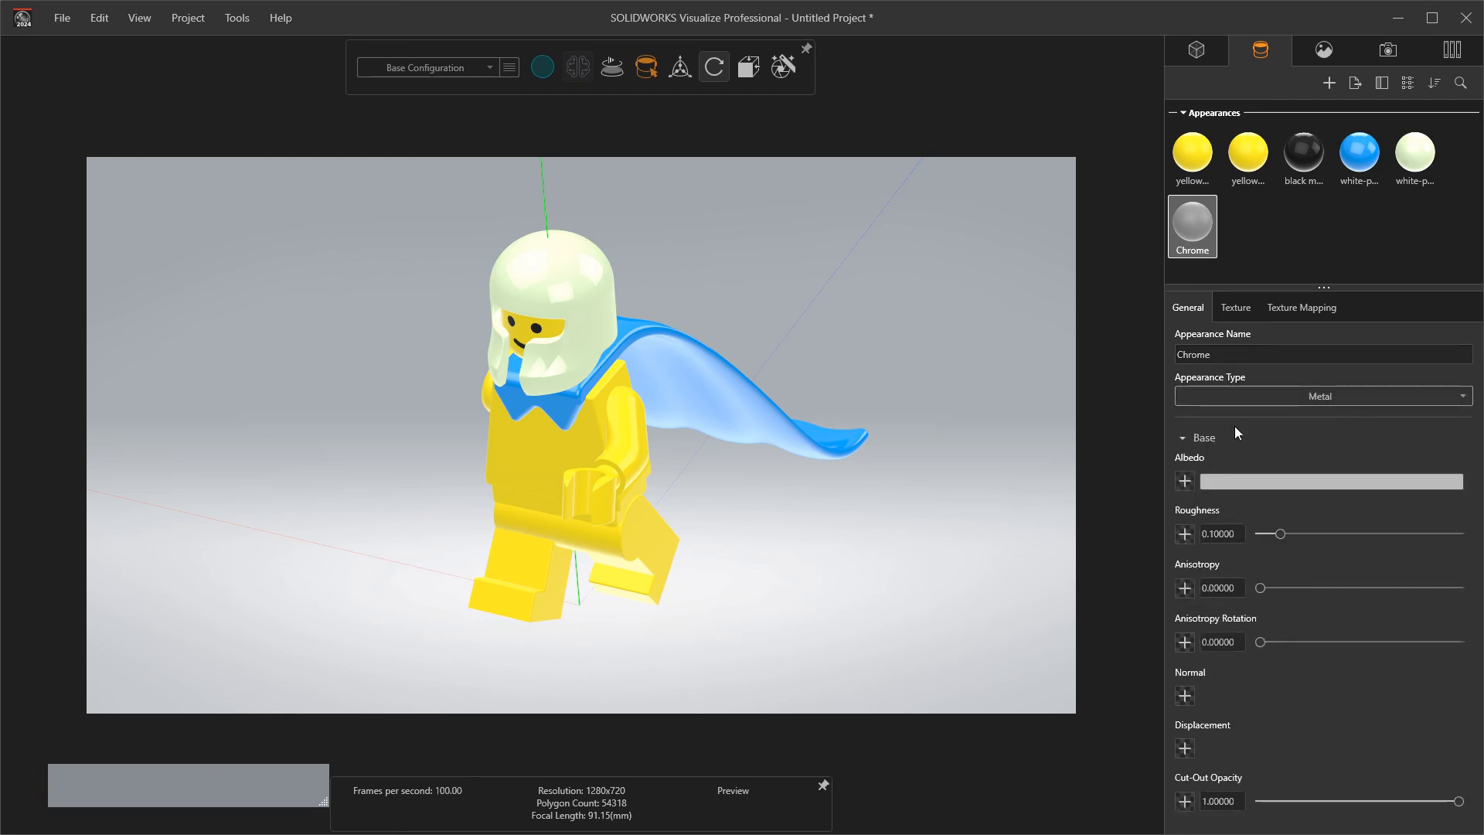
Step: Try a dark red albedo on the Chrome appearance, and settle on the light grey D2D1D1
left_click(1238, 476)
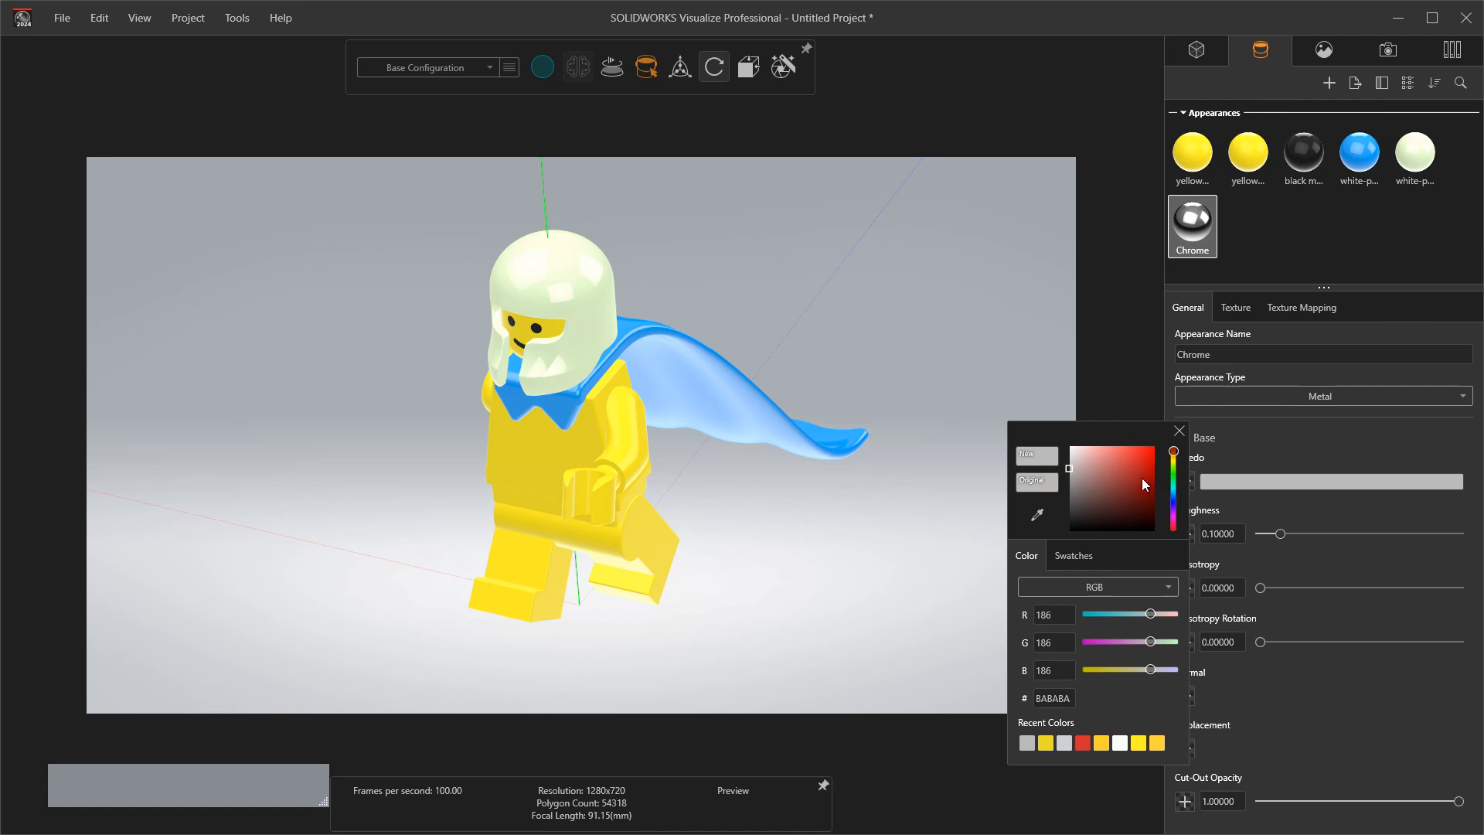
left_click(1140, 478)
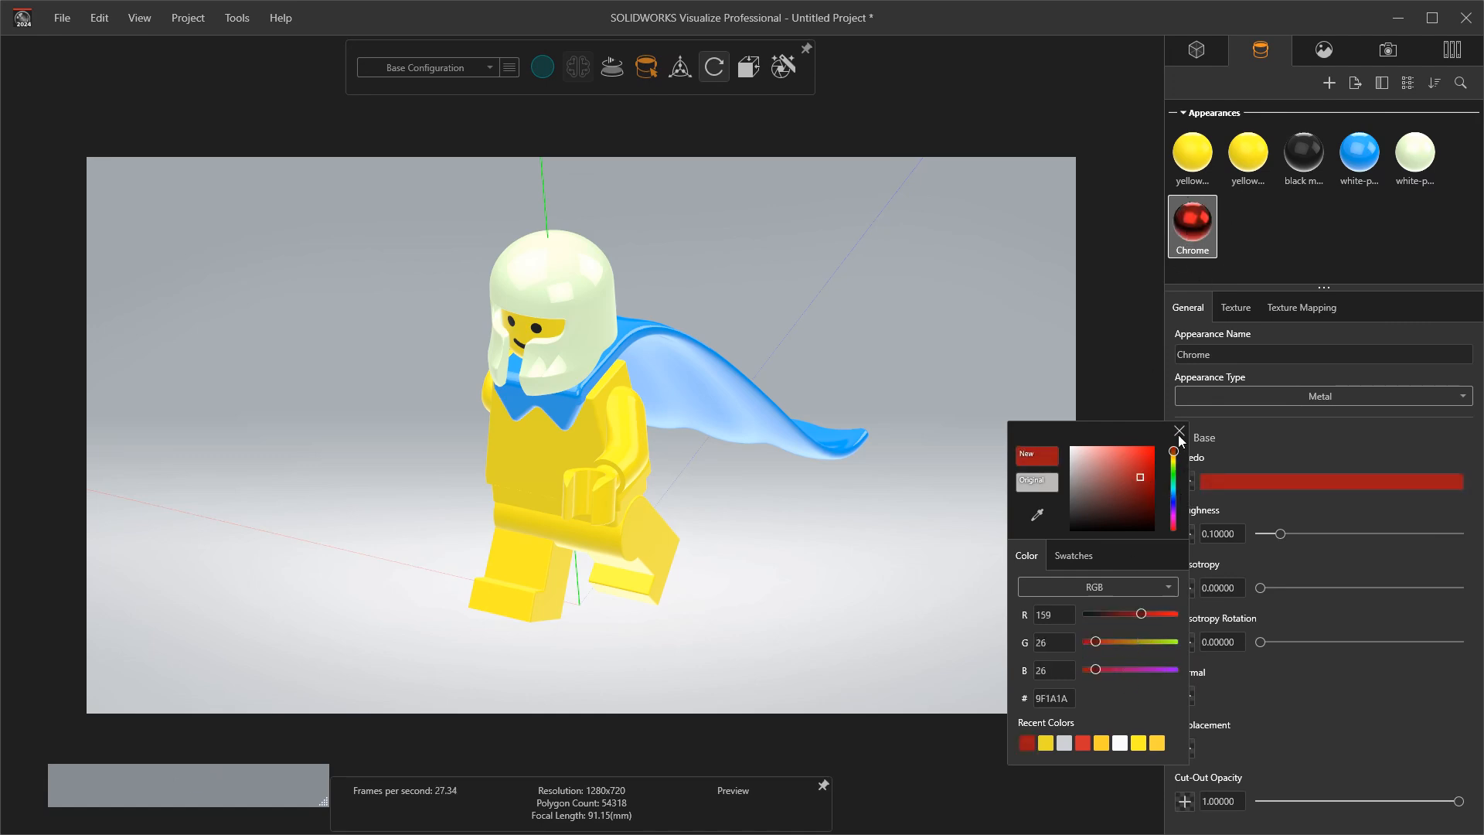
left_click(1070, 460)
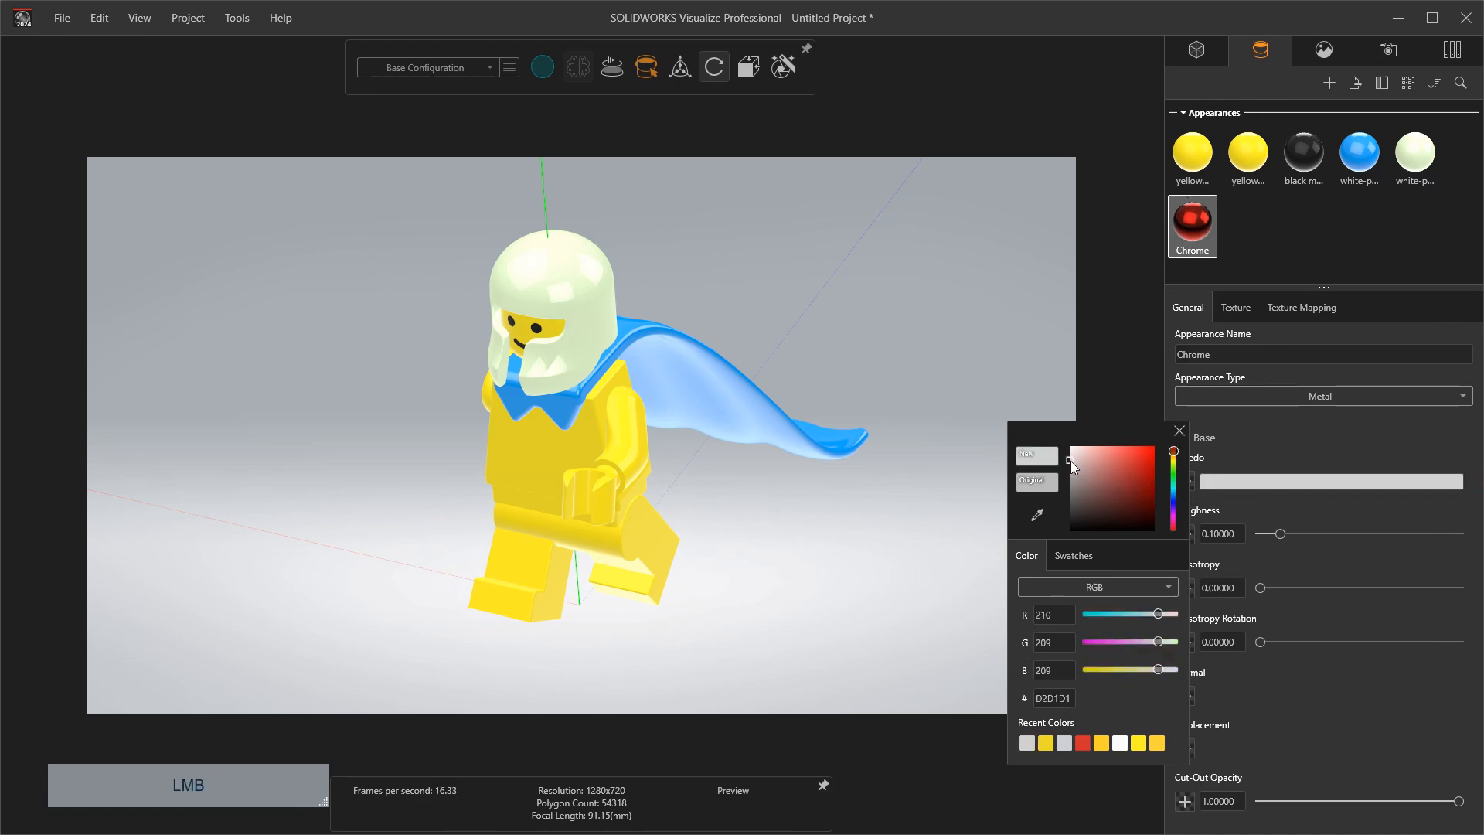
left_click(1299, 416)
Step: Try a Chrome roughness of about 0.94, and reduce it to about 0.018 for a polished finish
left_click_drag(1282, 533, 1447, 535)
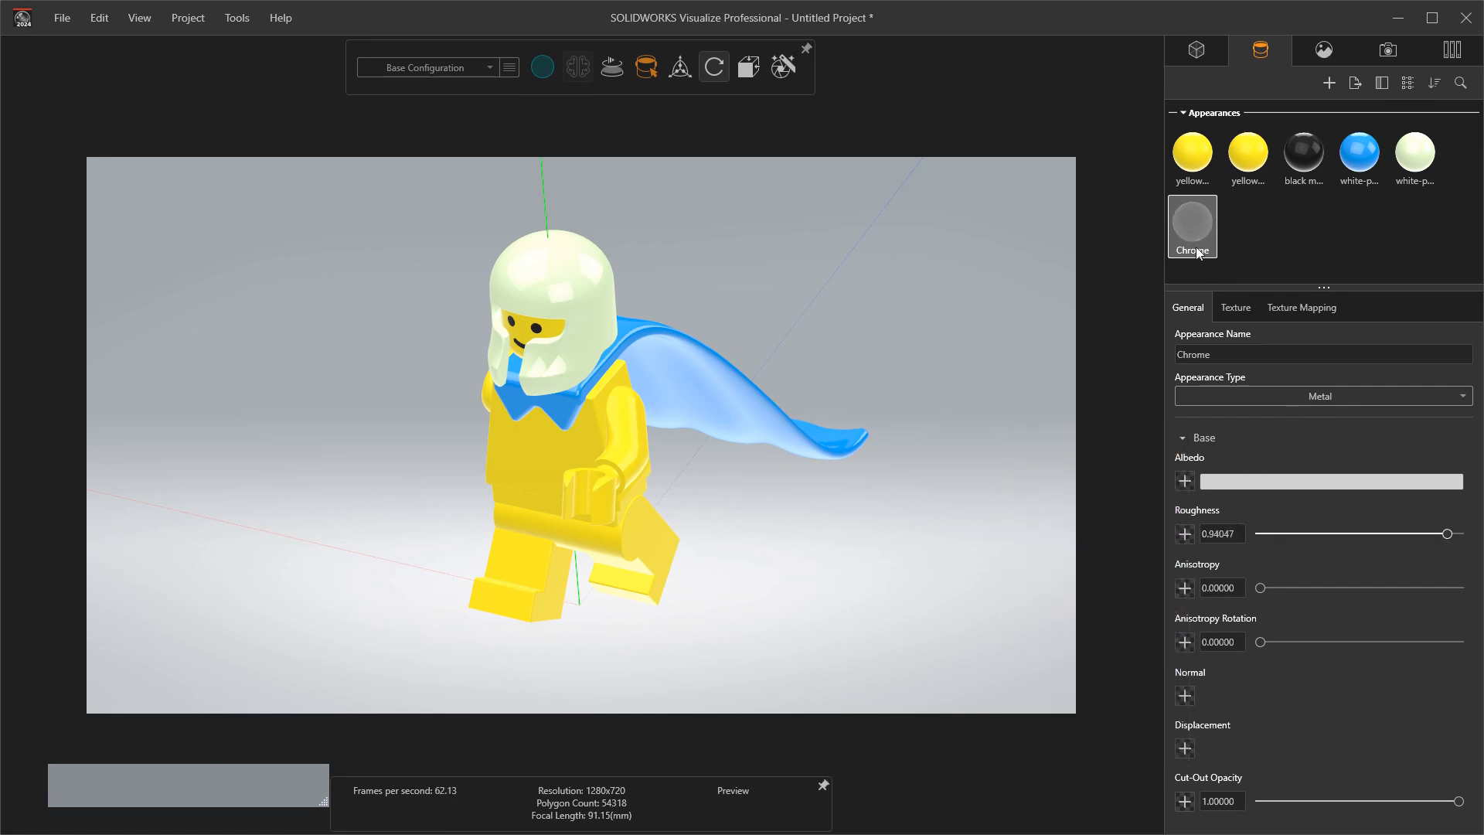
left_click(1450, 532)
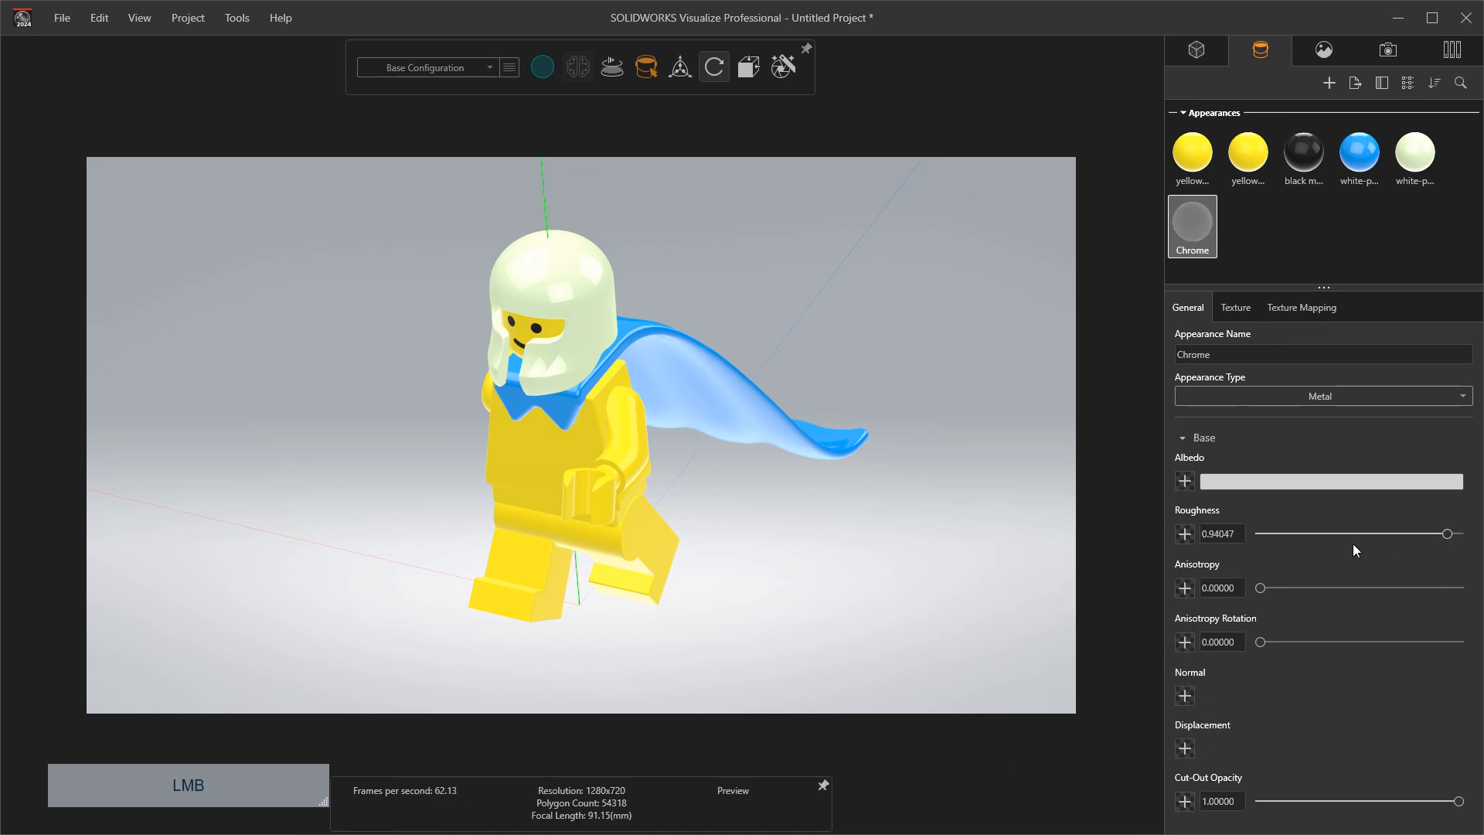
left_click_drag(1448, 532, 1271, 536)
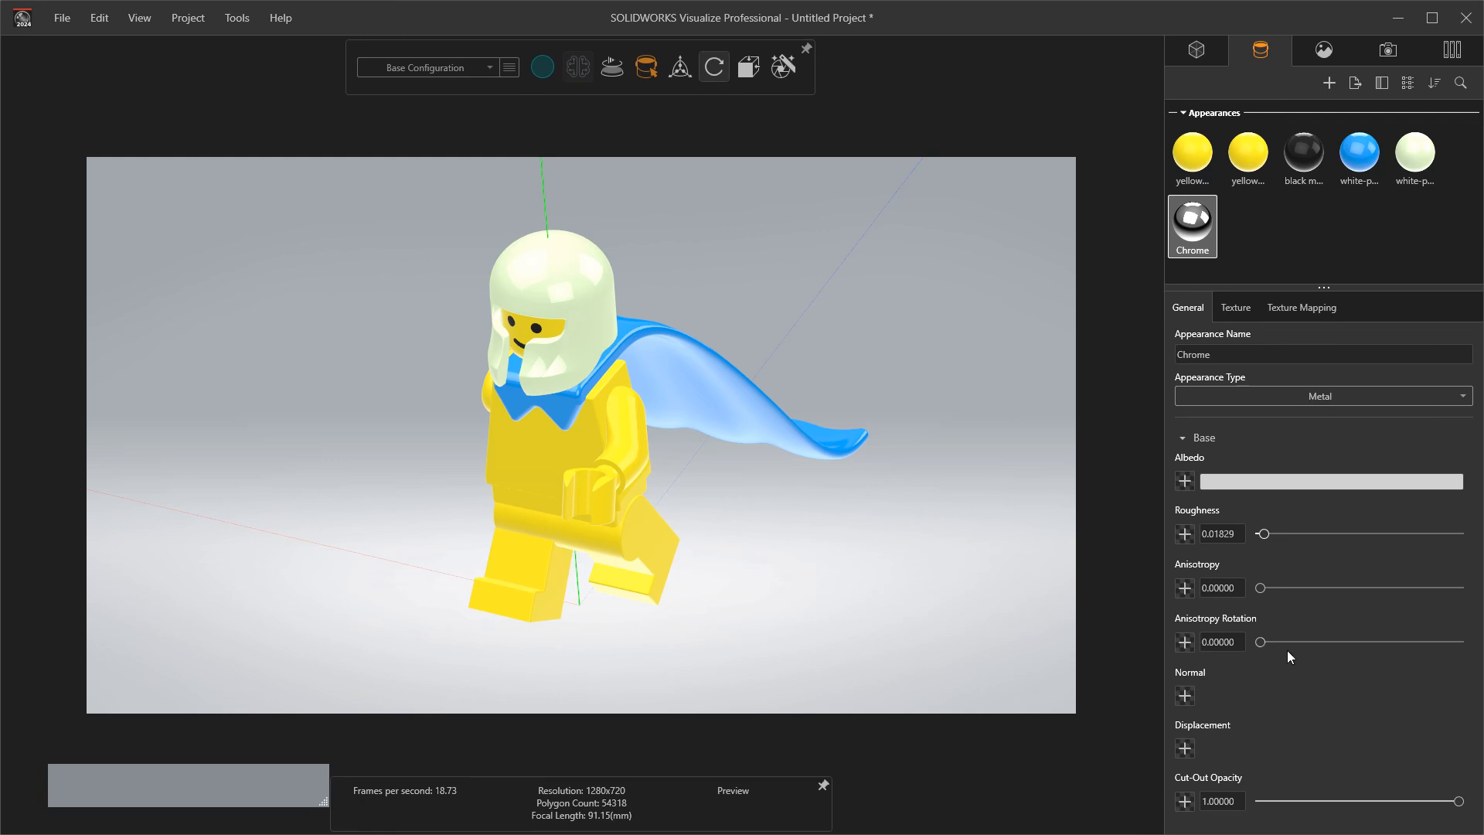
Step: Load Brushed Normal.jpg as the normal texture of the Chrome appearance
left_click(1184, 696)
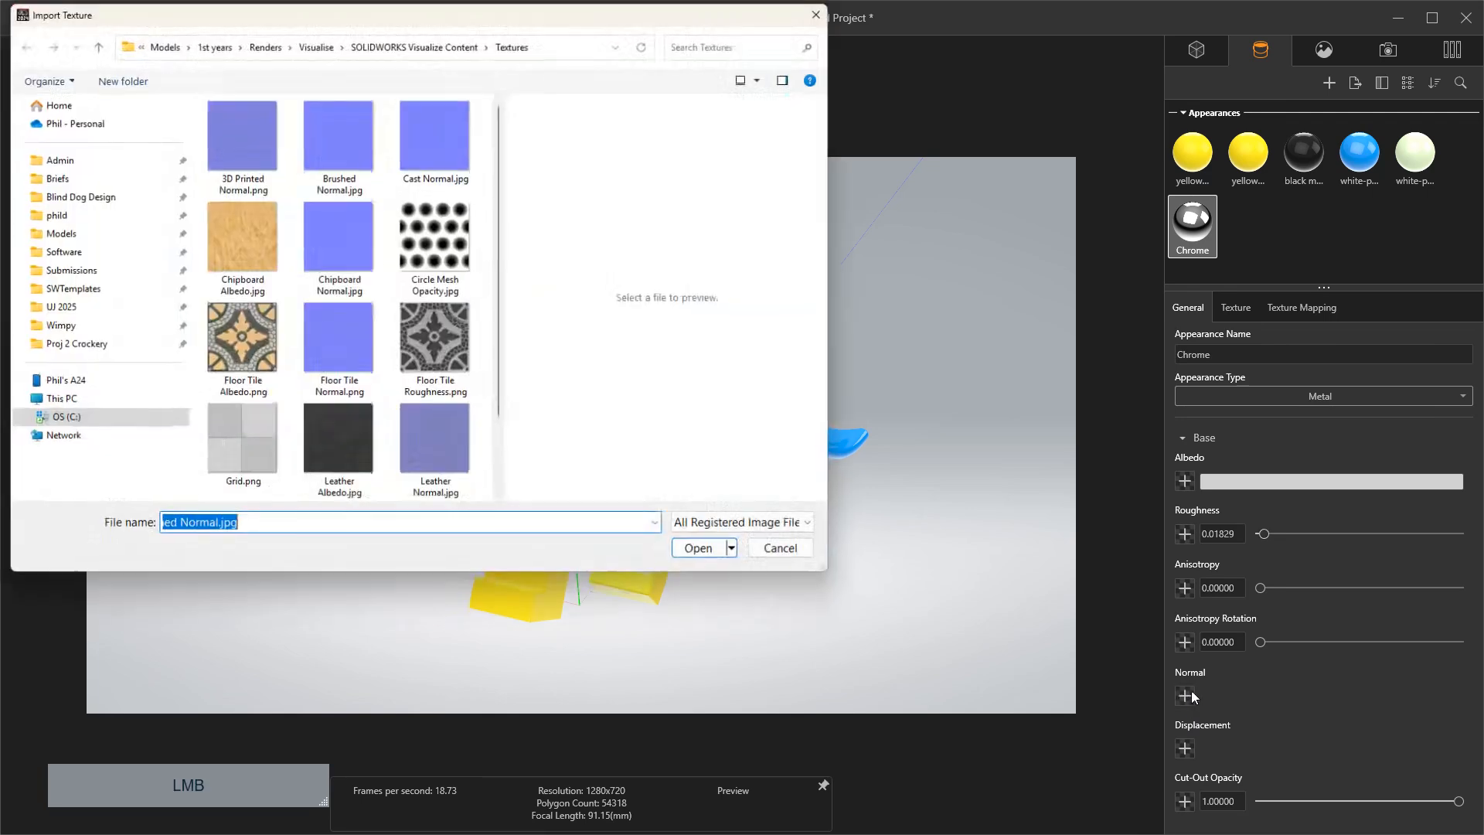
left_click(328, 149)
double_click(336, 147)
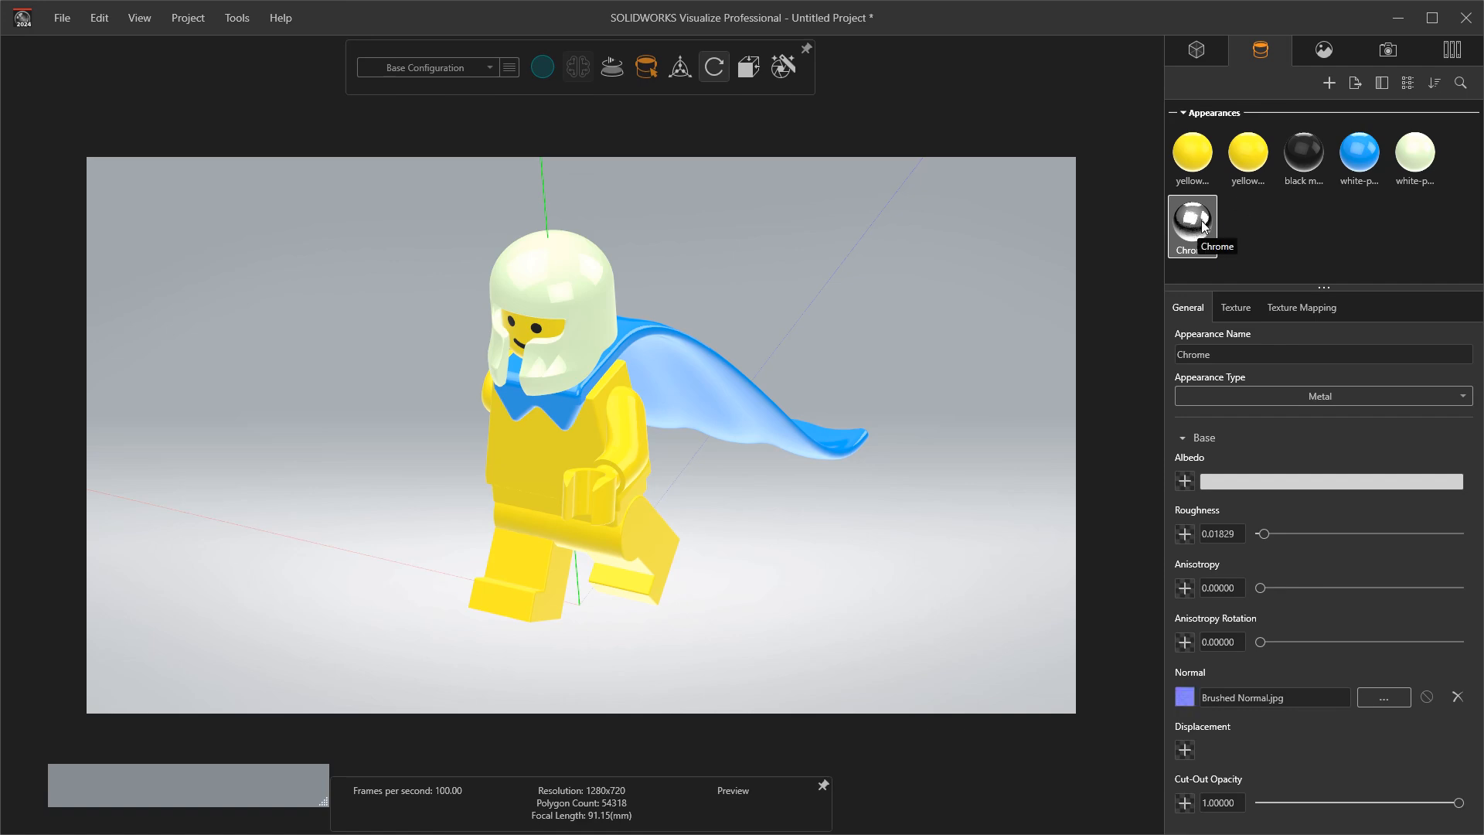
Step: Apply the Chrome appearance to the helmet and reduce its normal texture depth to 0.12
left_click_drag(1200, 224, 558, 228)
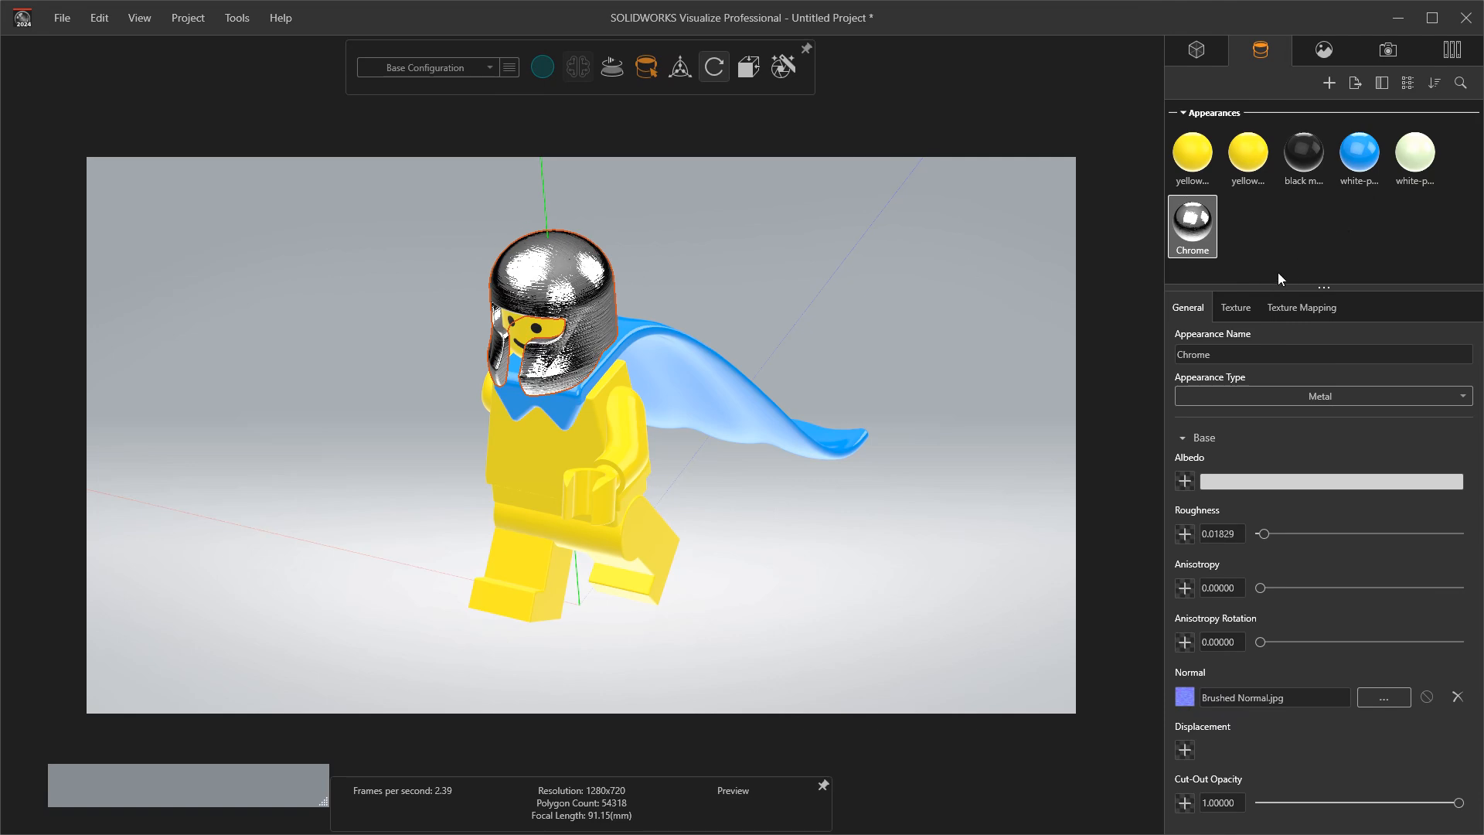
left_click(1236, 308)
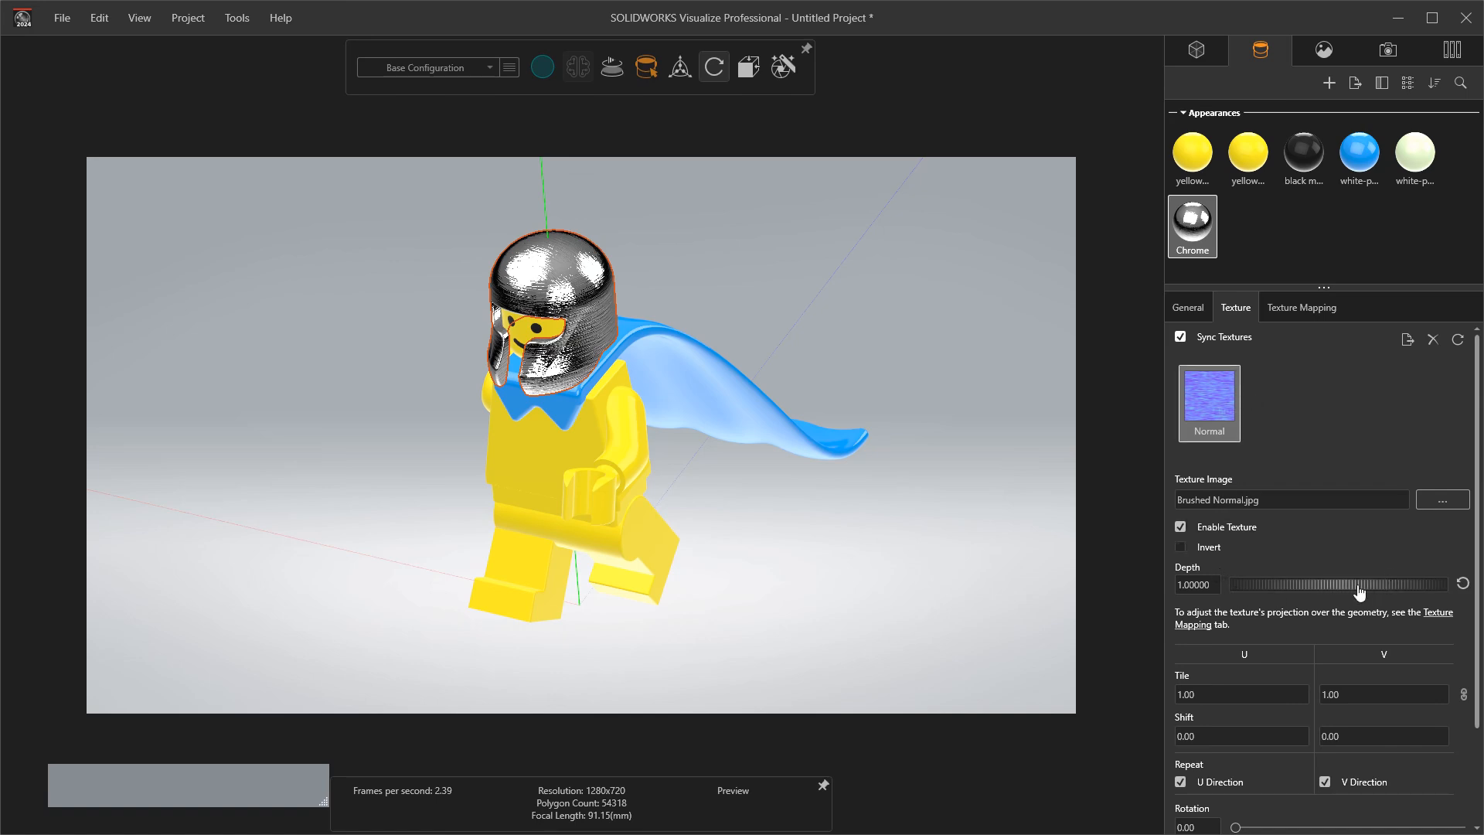
left_click_drag(1348, 589, 1278, 585)
Step: Zoom, pan and orbit around the figure to examine the brushed chrome finish on the helmet
scroll(582, 283, "up", 3)
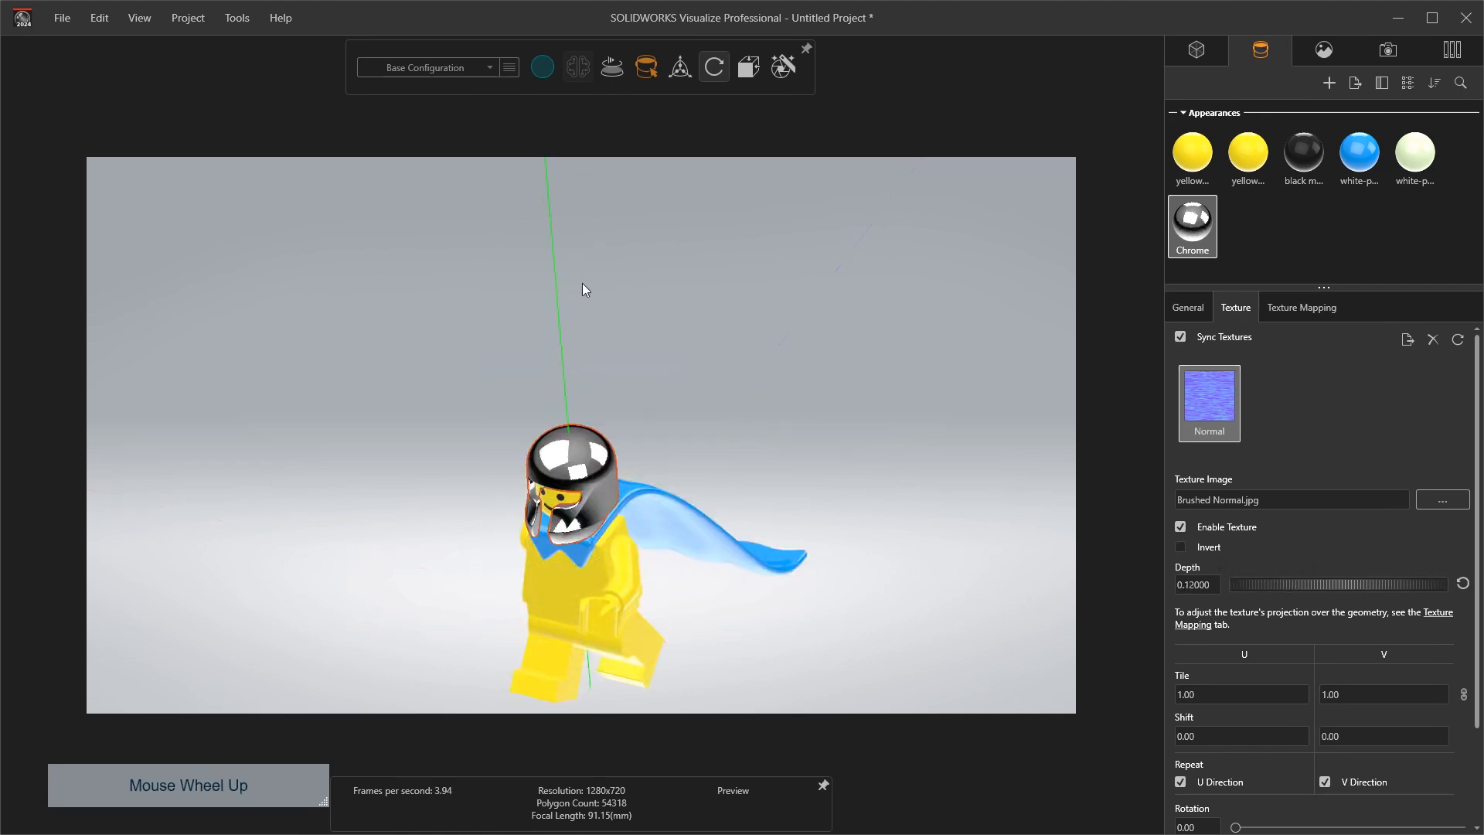
scroll(614, 448, "down", 1)
scroll(614, 448, "down", 3)
middle_click_drag(600, 499, 598, 329)
scroll(598, 329, "down", 4)
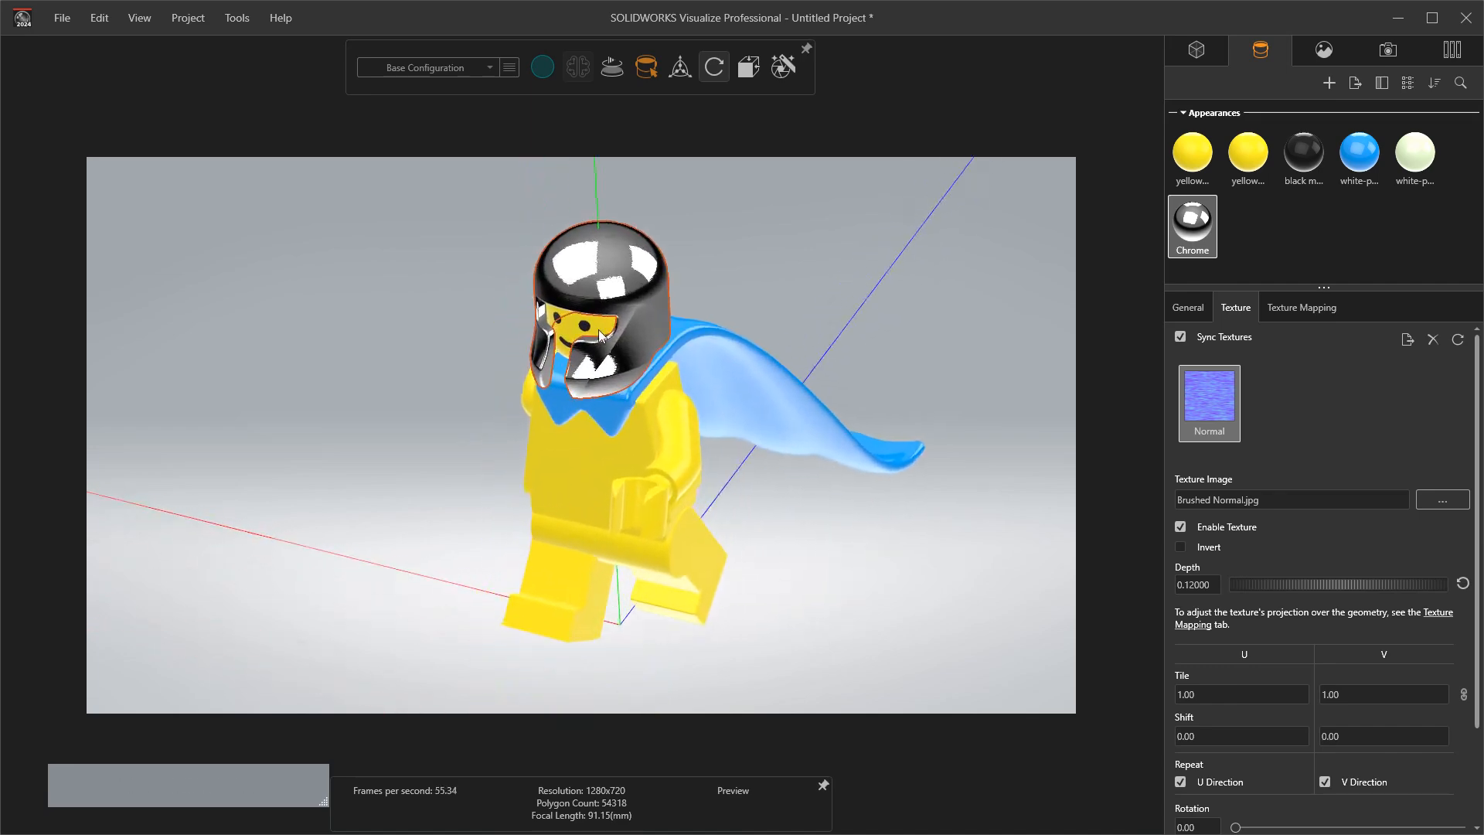
scroll(679, 282, "down", 3)
middle_click_drag(679, 281, 683, 318)
left_click_drag(682, 319, 657, 341)
scroll(658, 347, "up", 10)
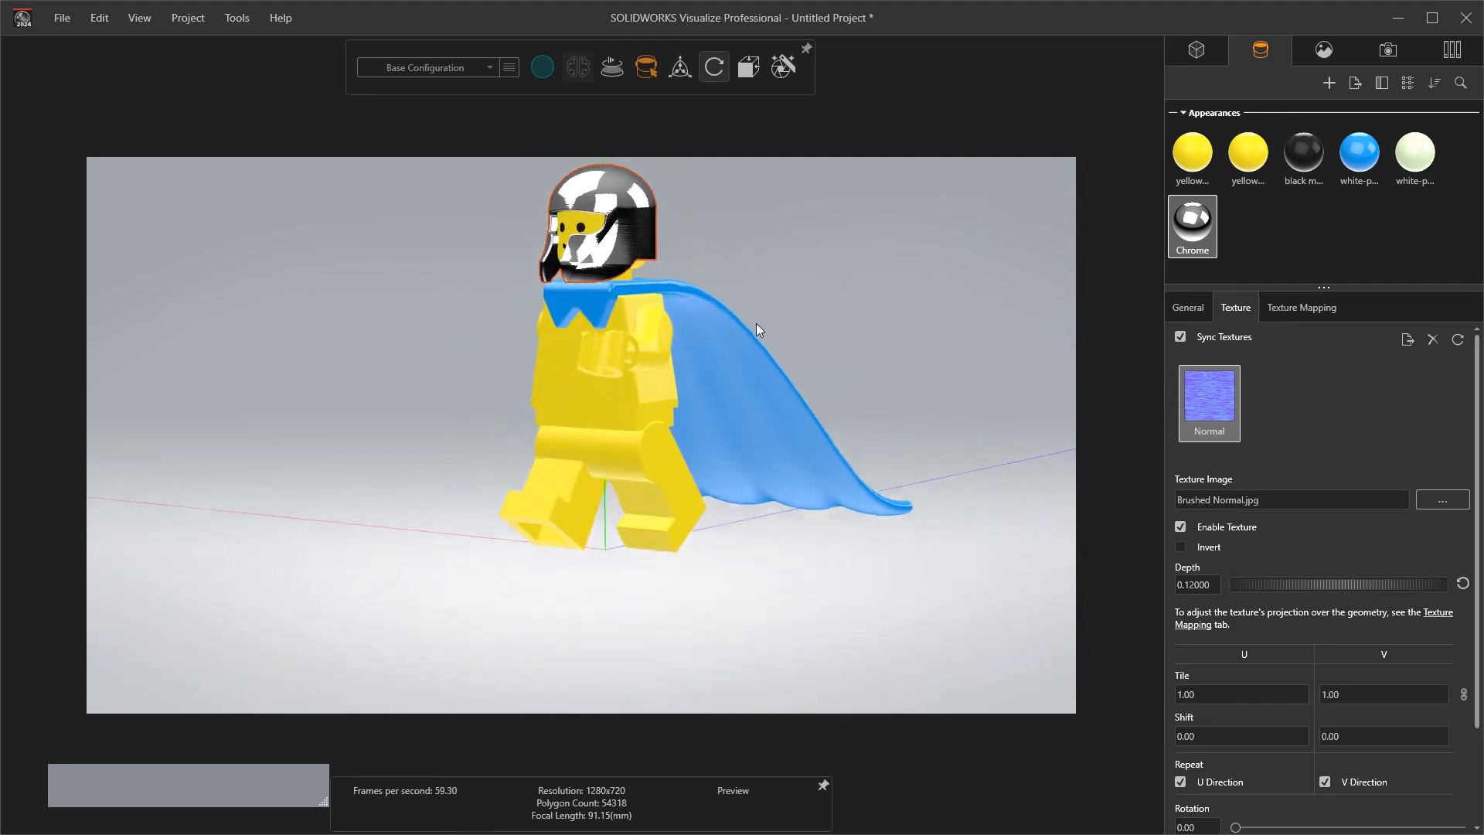
scroll(763, 299, "down", 1)
left_click_drag(764, 299, 785, 333)
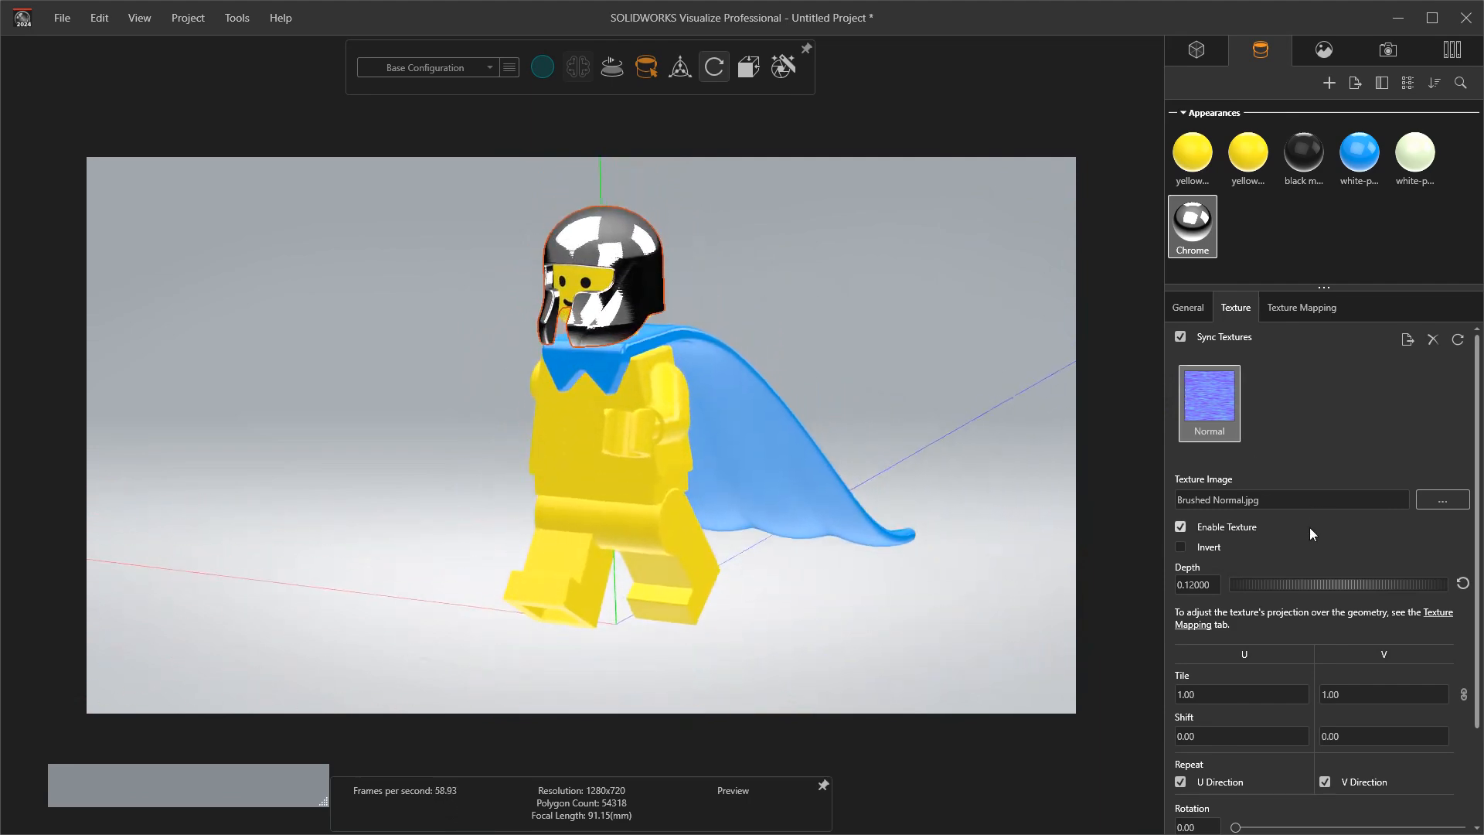
Step: Tile the Chrome normal texture 2 by 2 in U and V, rotate it about 49.48, and inspect the helmet up close
left_click(1229, 694)
type("2")
key("Tab")
left_click(1350, 693)
left_click(1477, 693)
left_click_drag(1235, 826, 1271, 829)
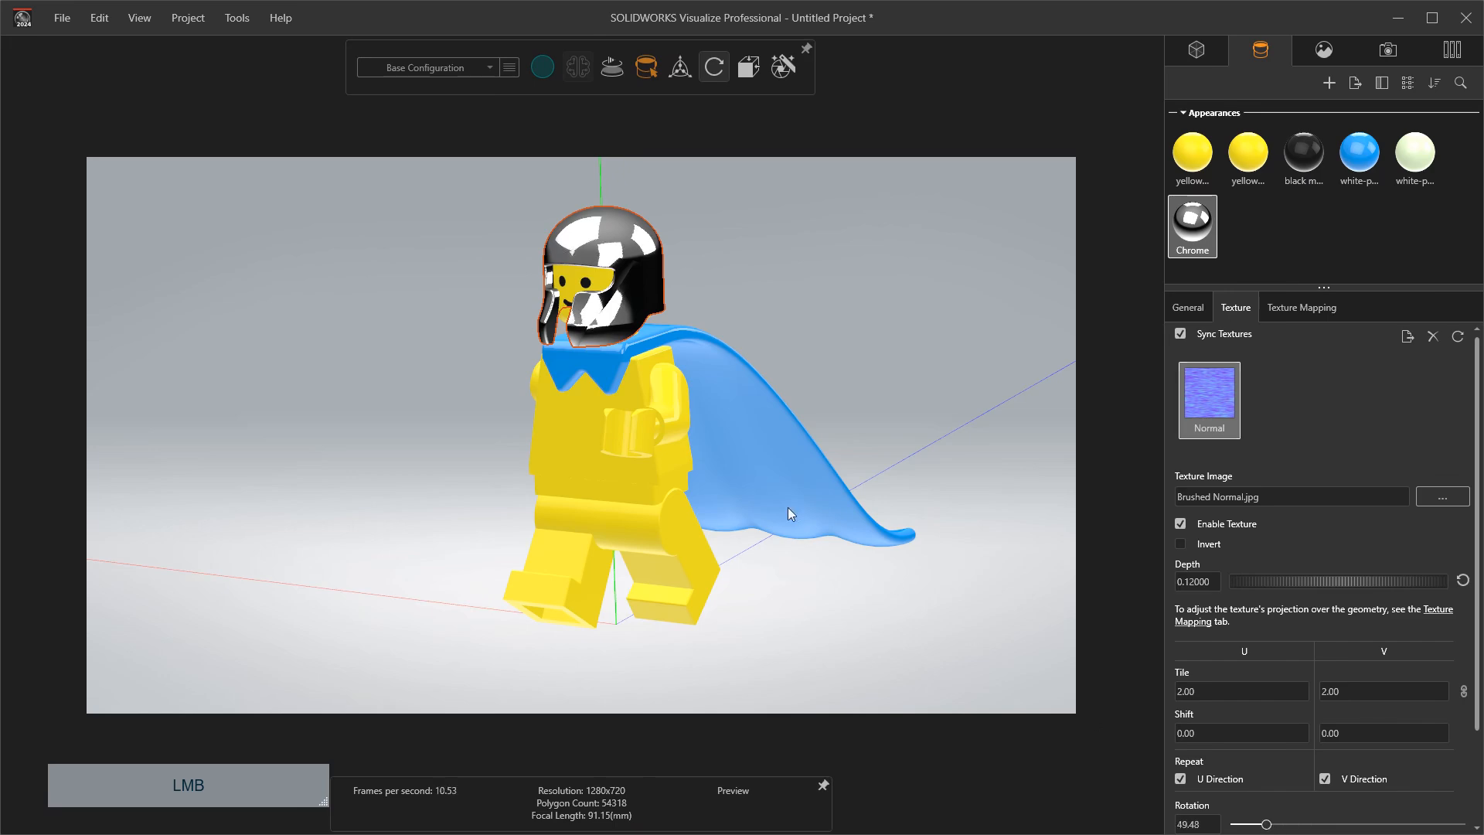
scroll(657, 296, "up", 2)
scroll(633, 296, "down", 10)
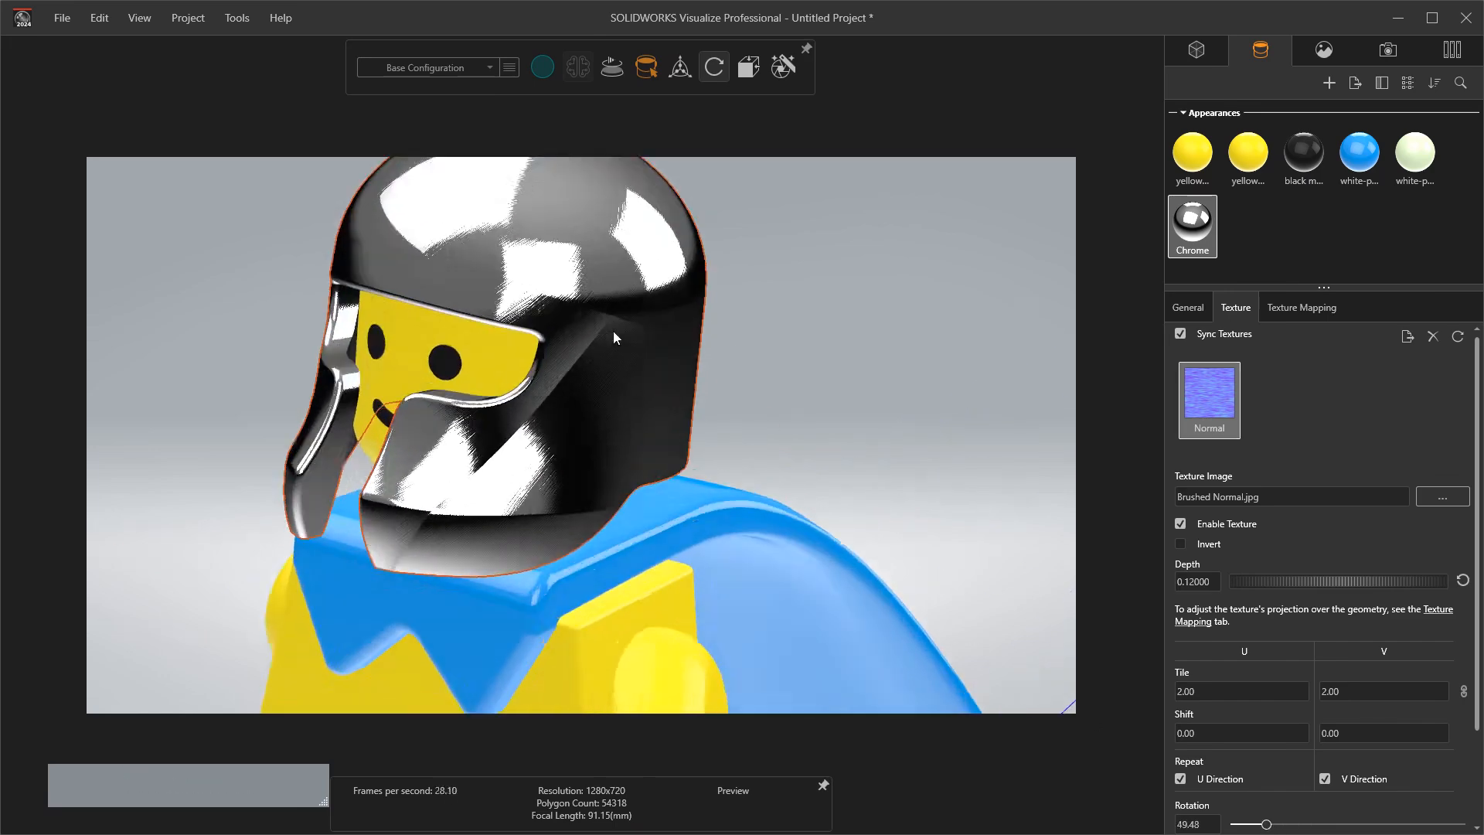
scroll(613, 330, "down", 2)
middle_click_drag(614, 331, 677, 289)
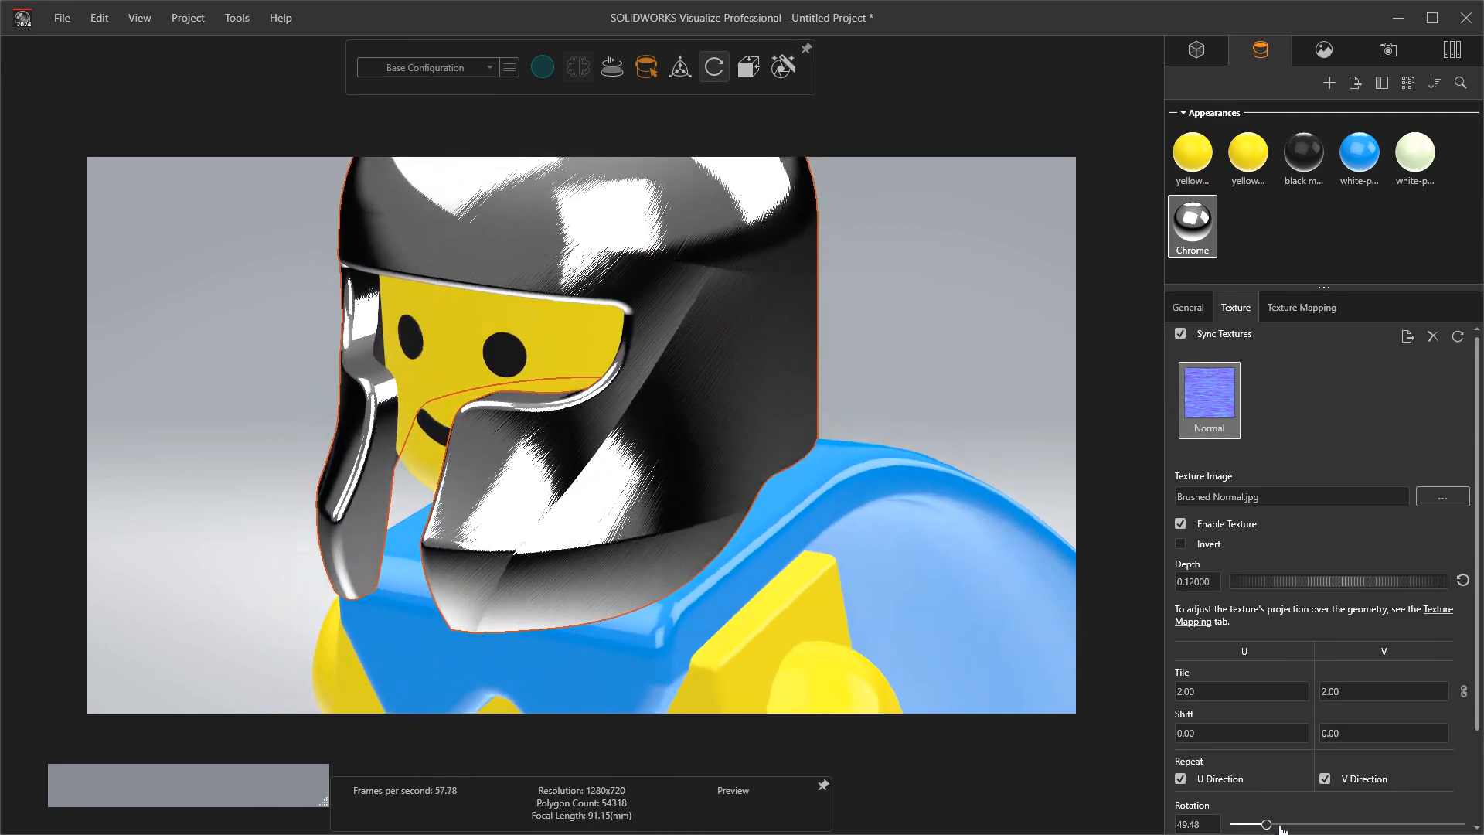
Step: Reset the Chrome normal texture's rotation to 0 and remove Brushed Normal.jpg from the appearance
left_click_drag(1268, 825, 1235, 825)
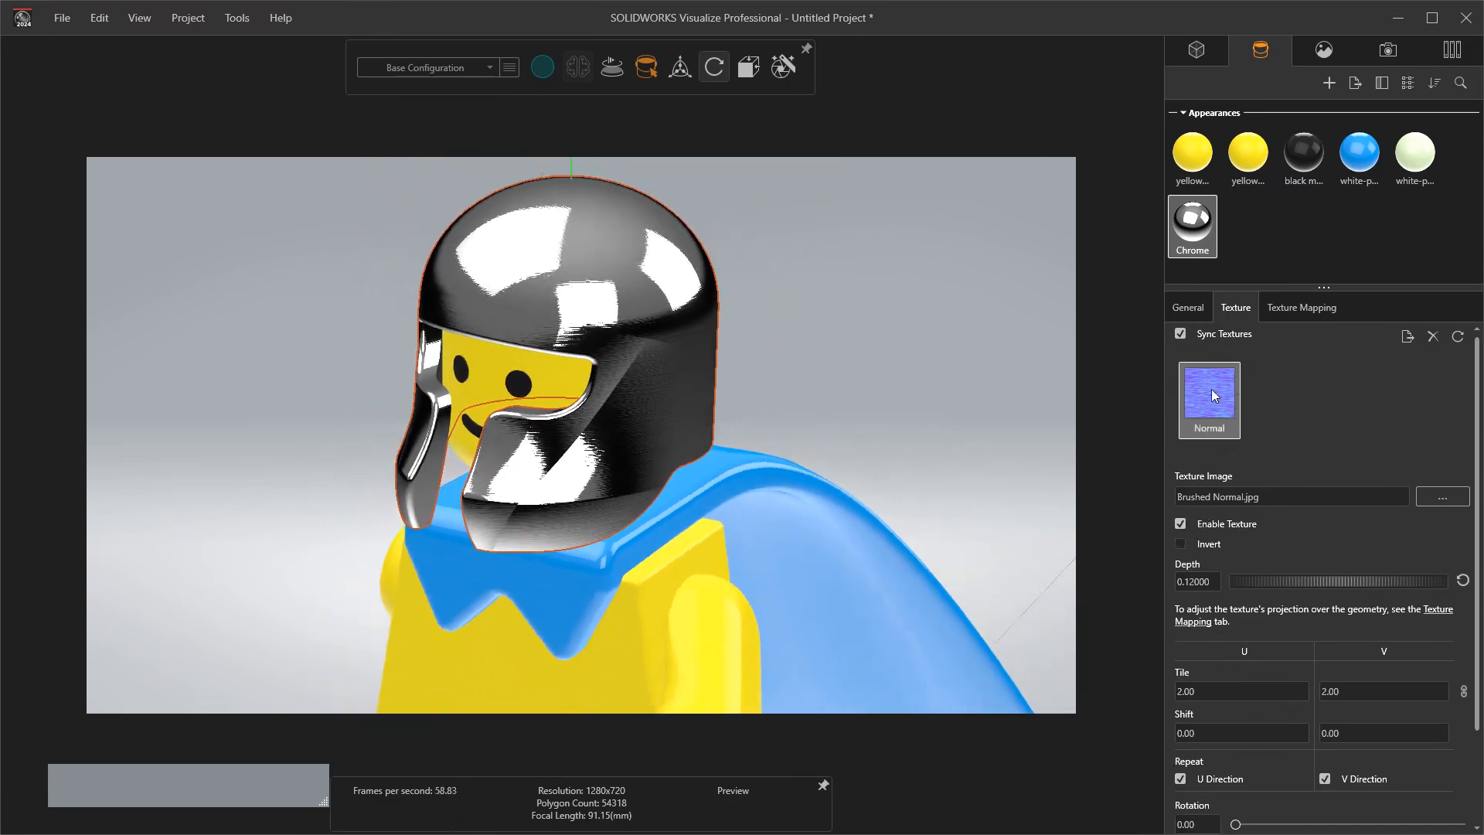
left_click(1193, 308)
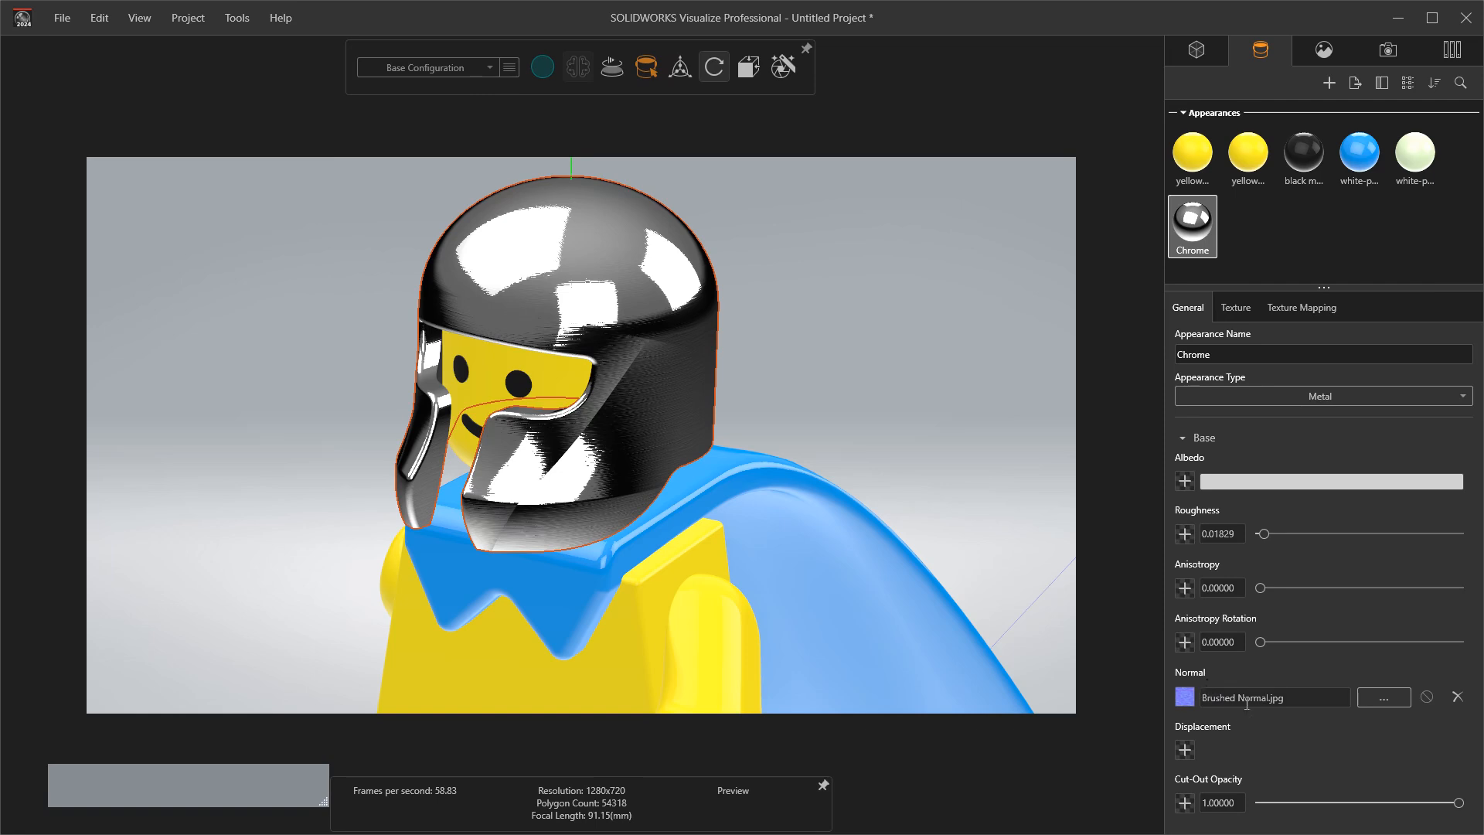
left_click(1458, 698)
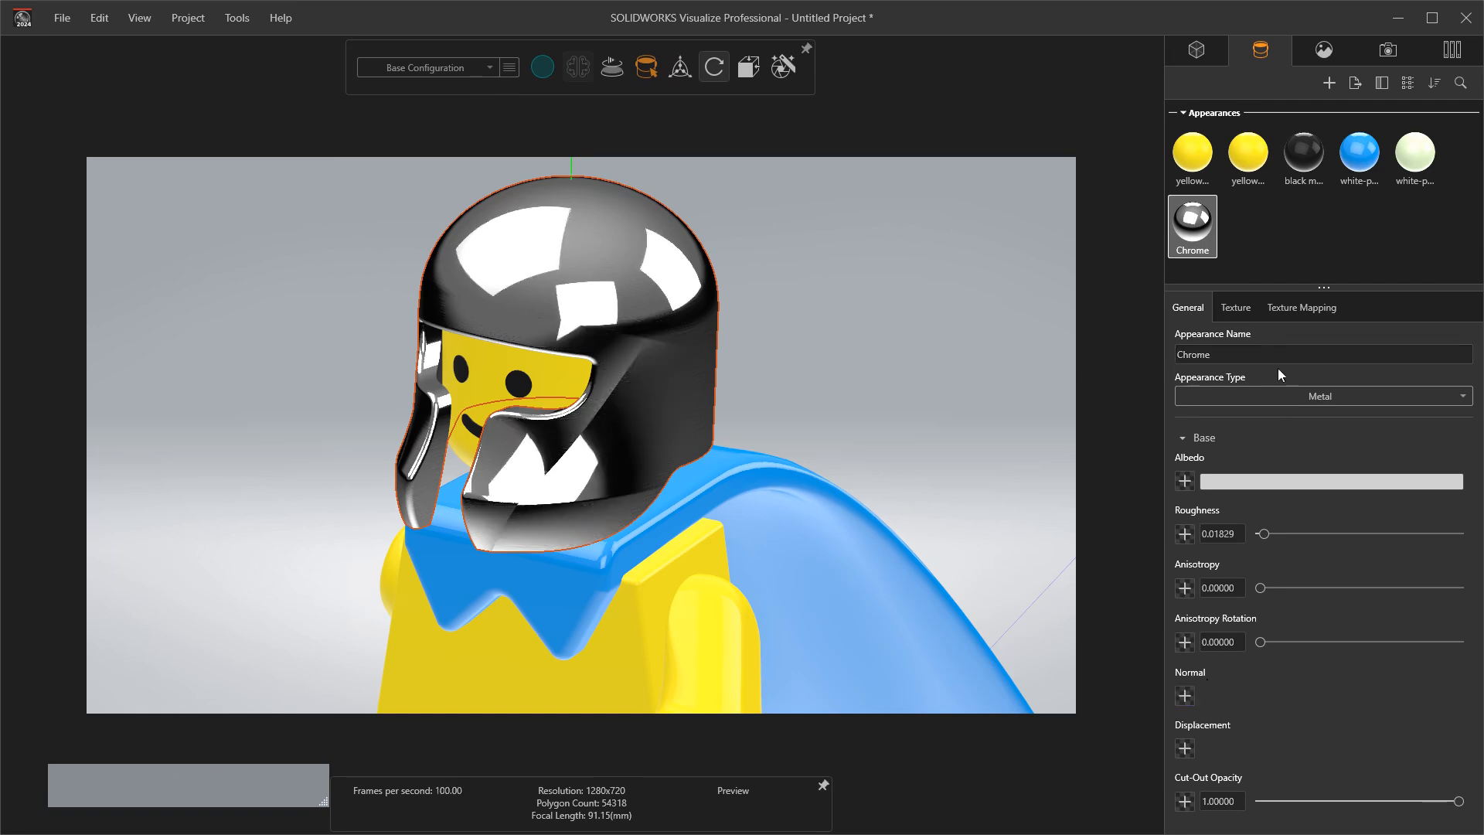
scroll(776, 277, "down", 6)
left_click(924, 300)
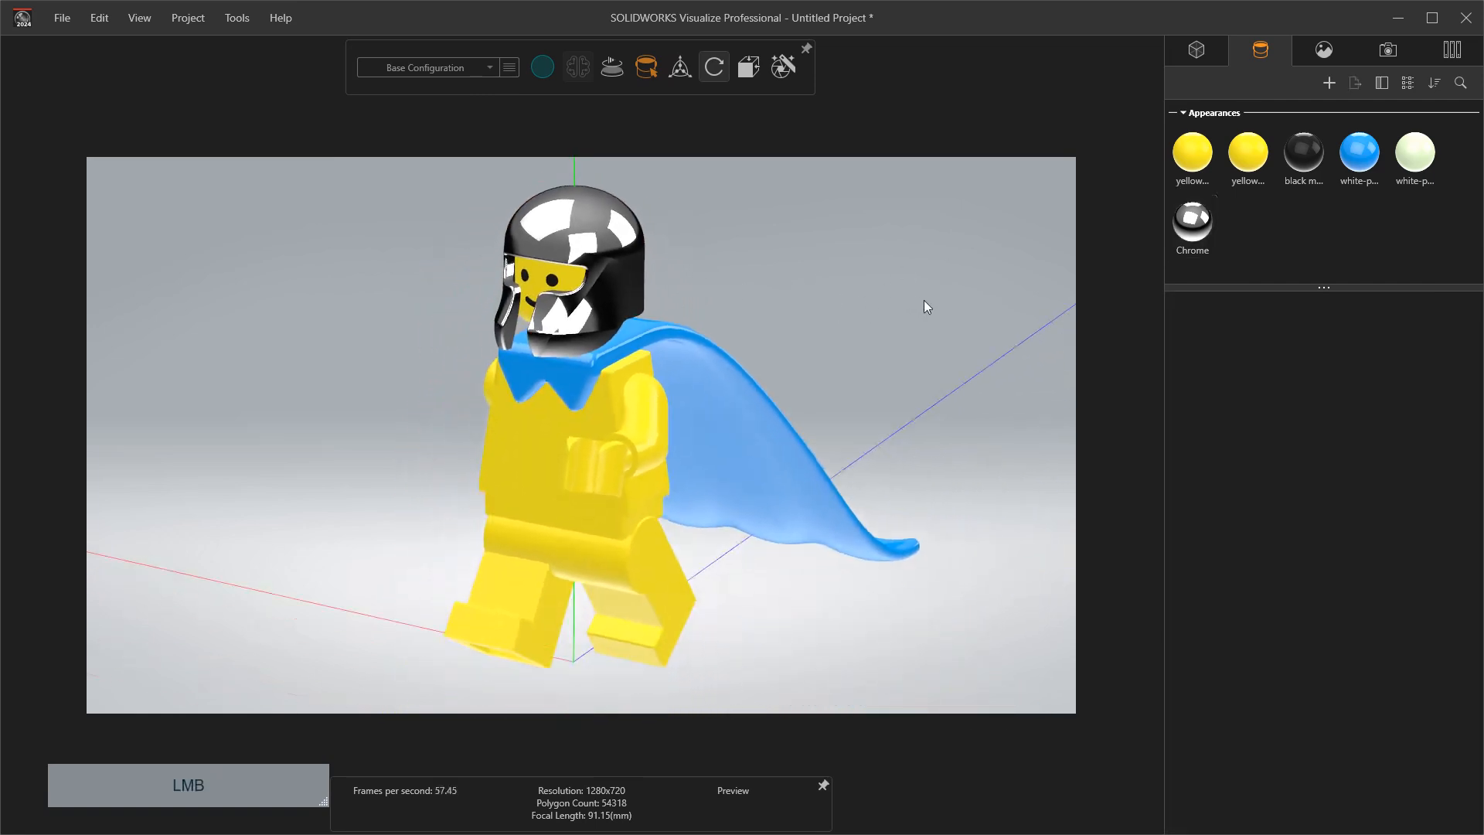
left_click_drag(900, 299, 859, 398)
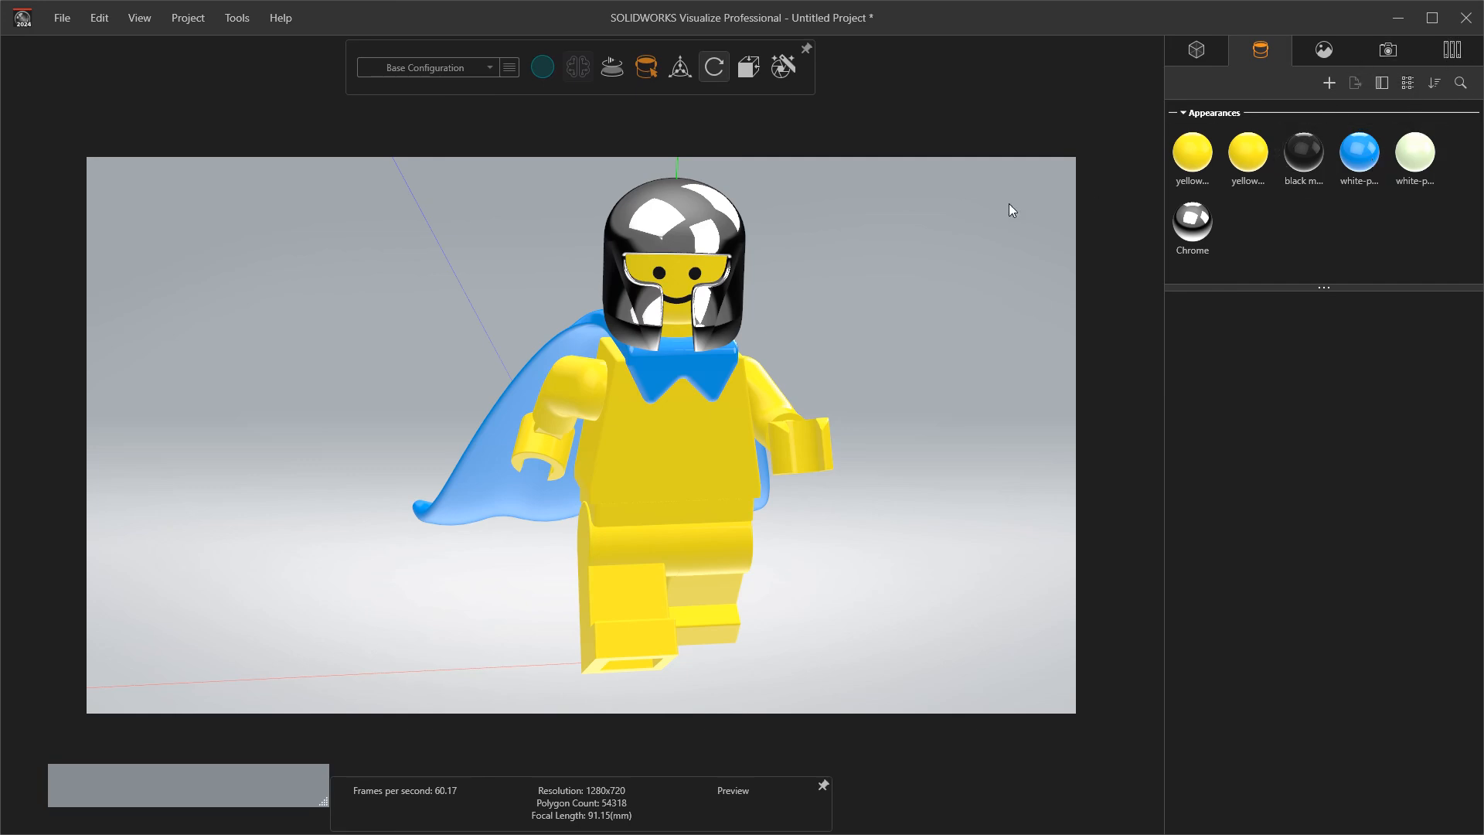
Step: Browse the categories, Appearances folders and Environments of the local library
left_click(1452, 52)
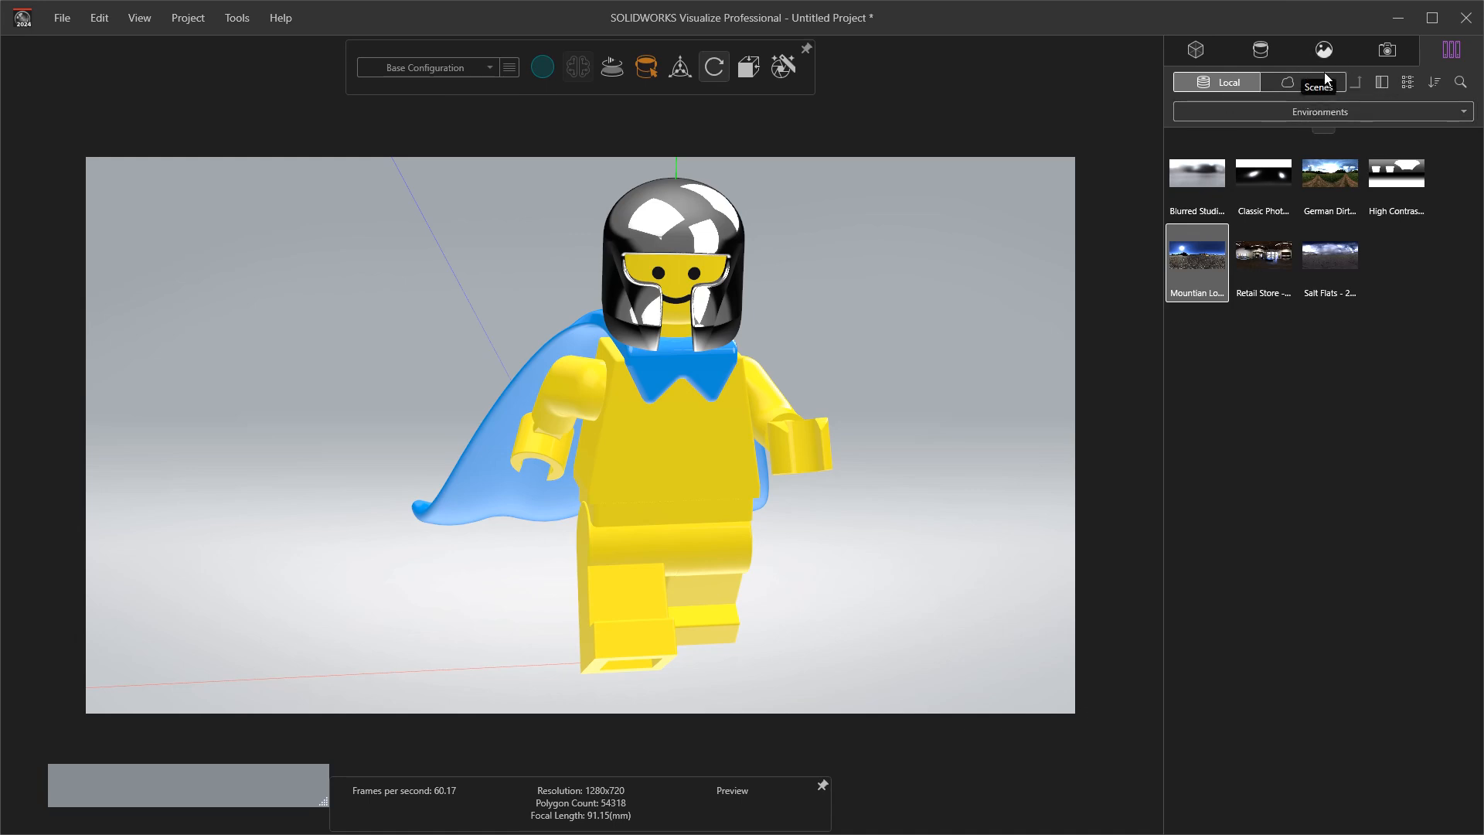
left_click(1238, 109)
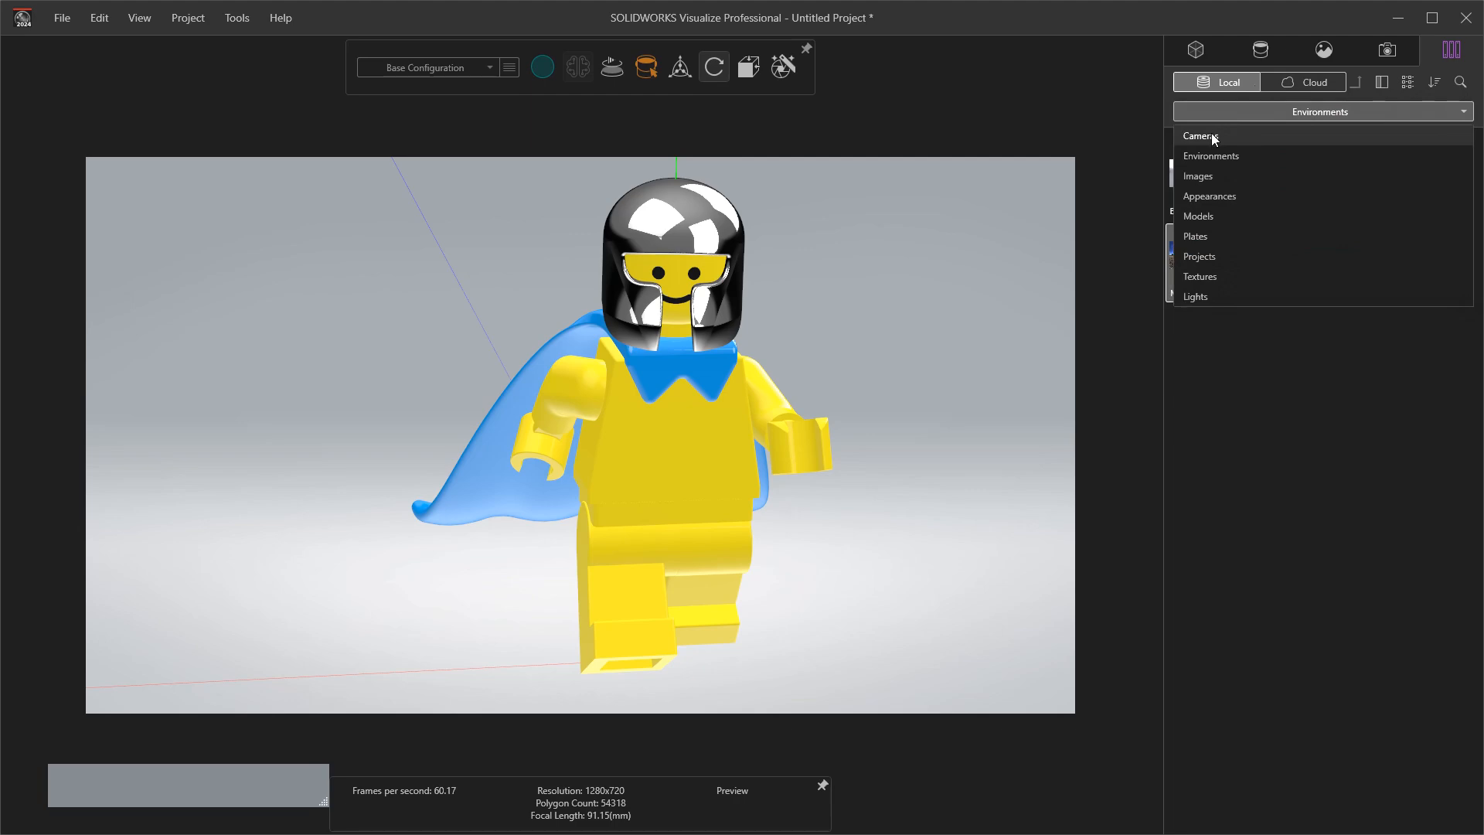
left_click(1204, 197)
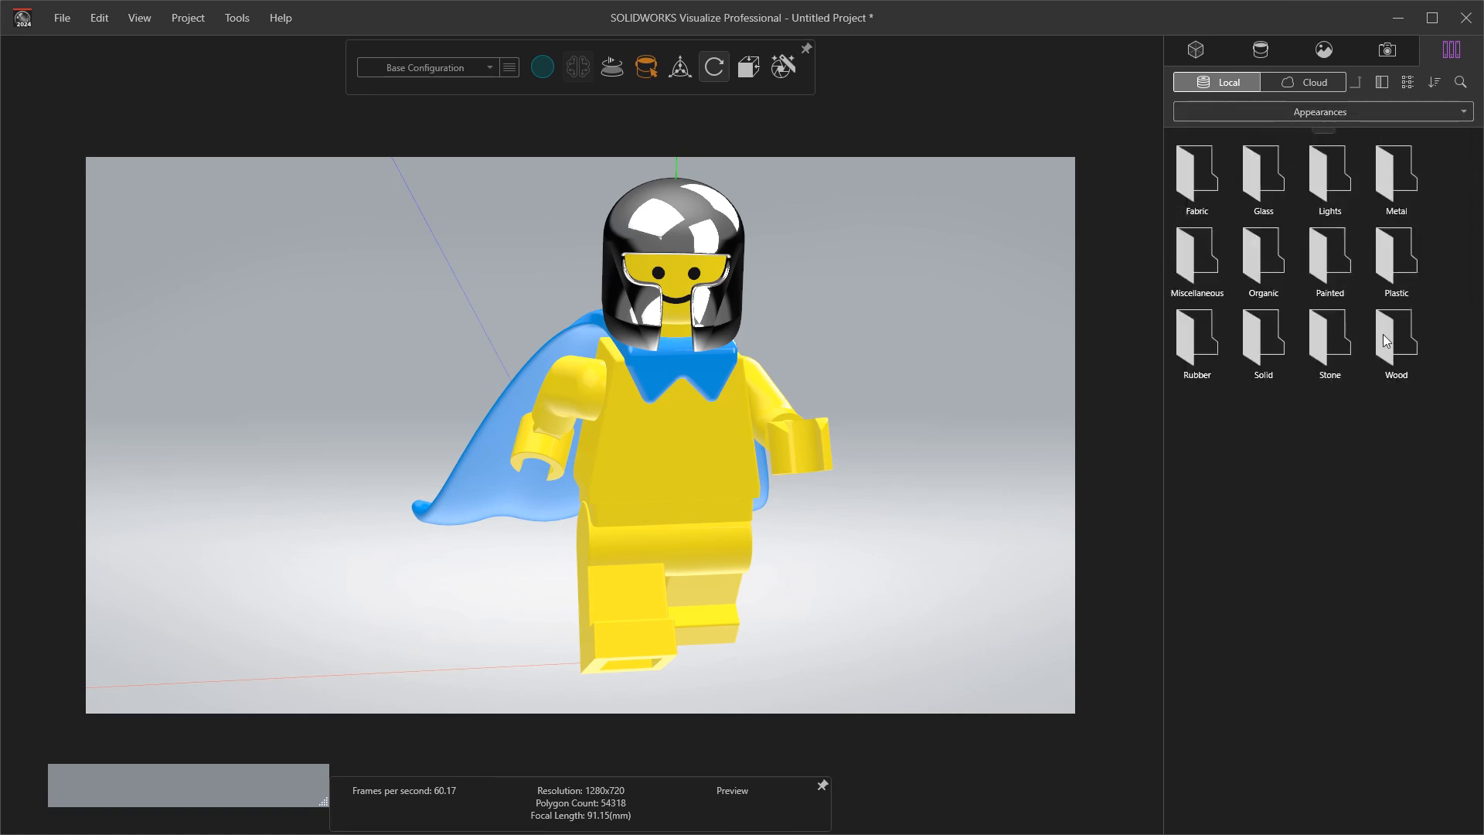
left_click(1300, 111)
left_click(1237, 152)
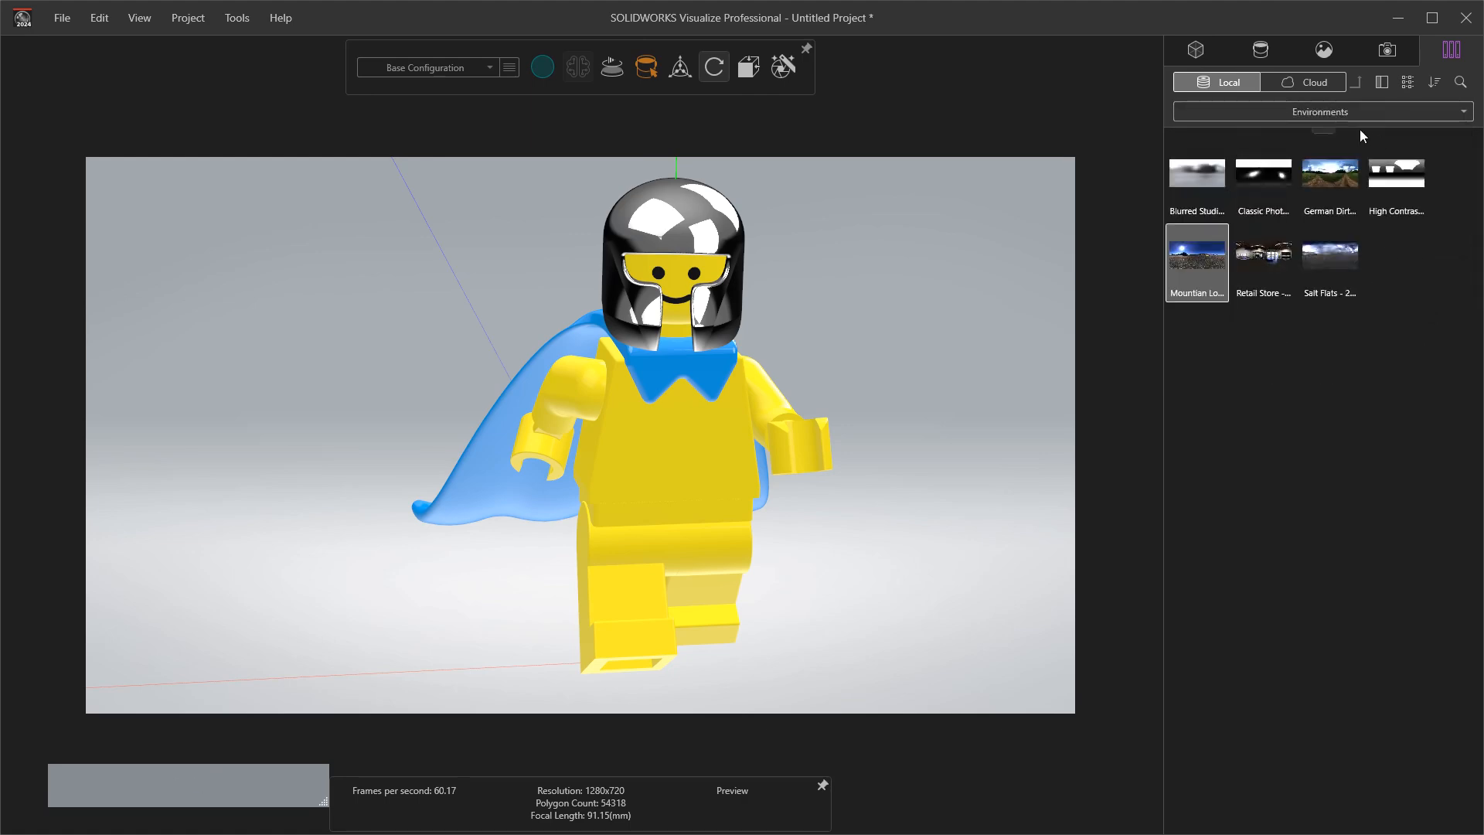
Step: Look through the Environments and steel Appearances offered in the cloud library
left_click(1300, 80)
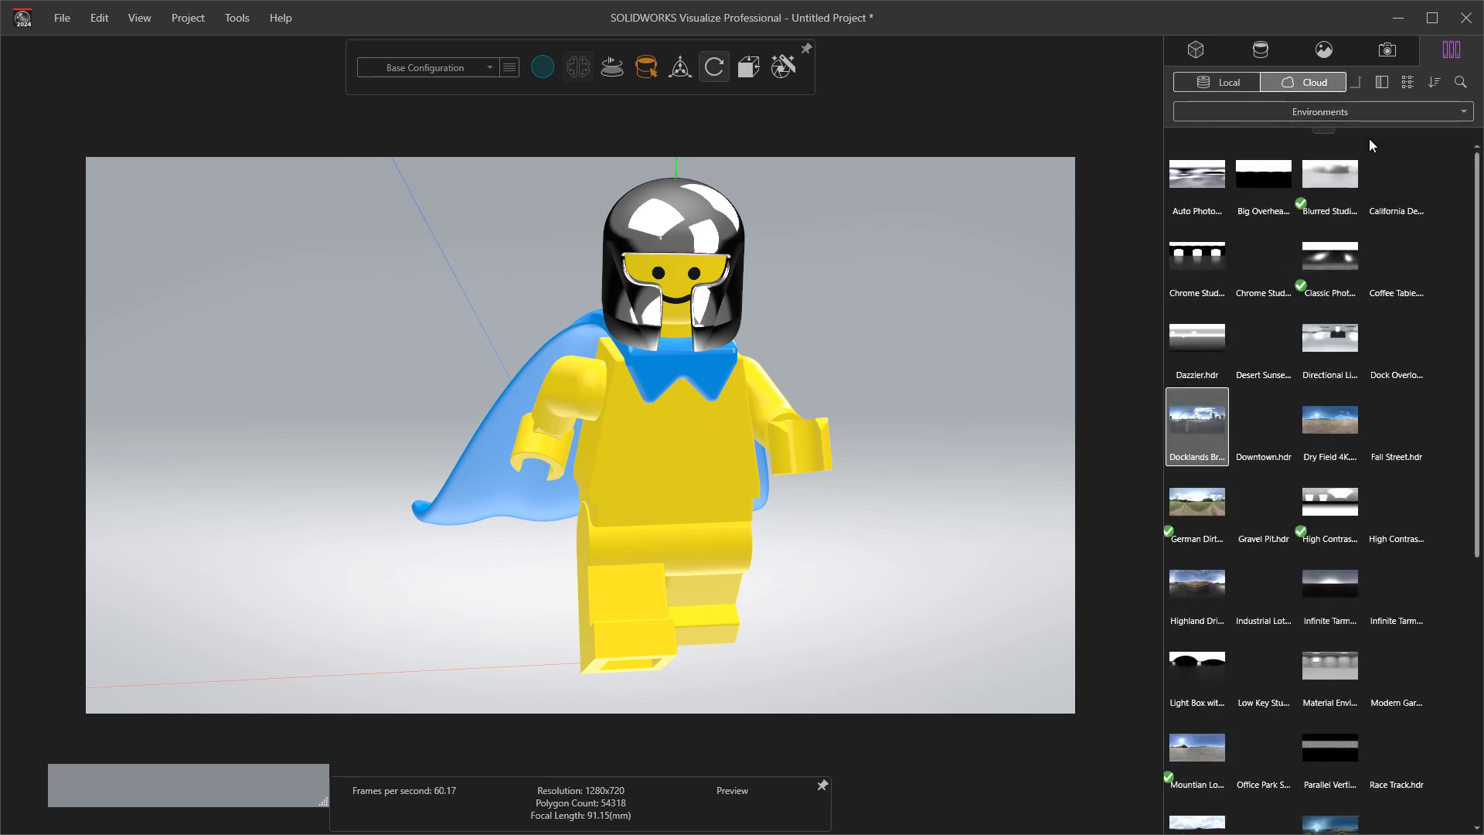
left_click(1297, 113)
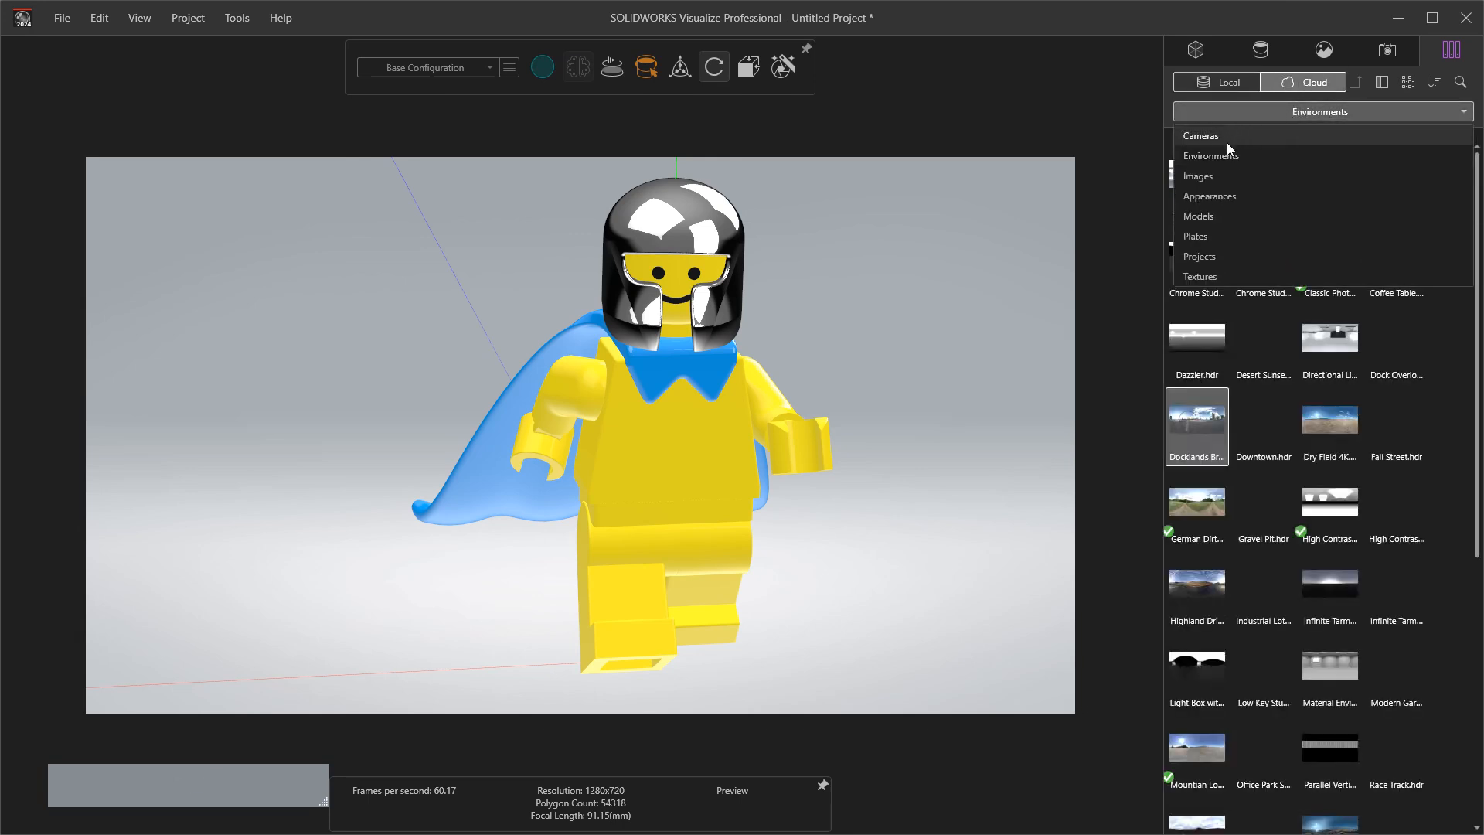
left_click(1211, 196)
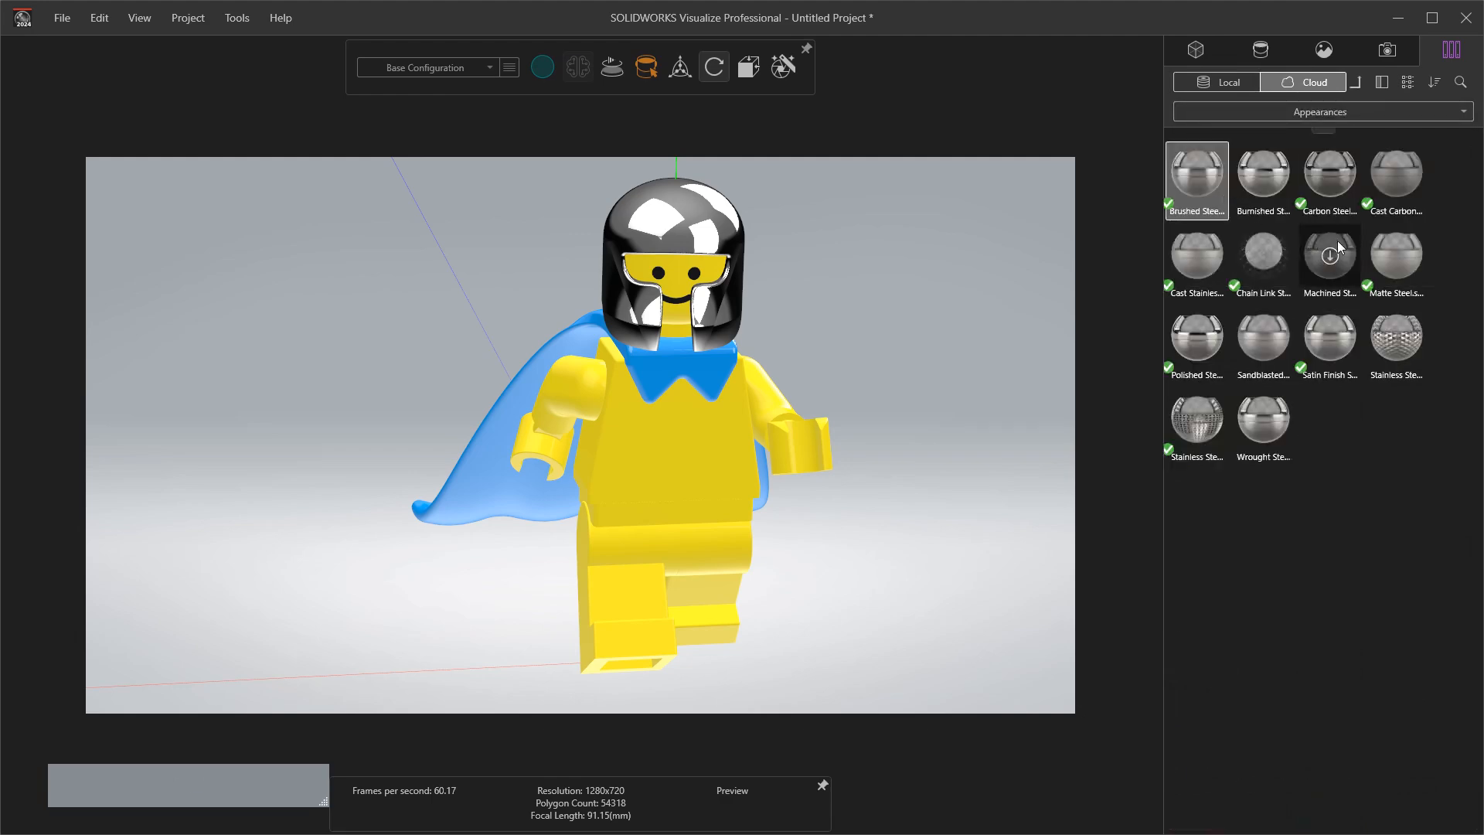
left_click(1347, 112)
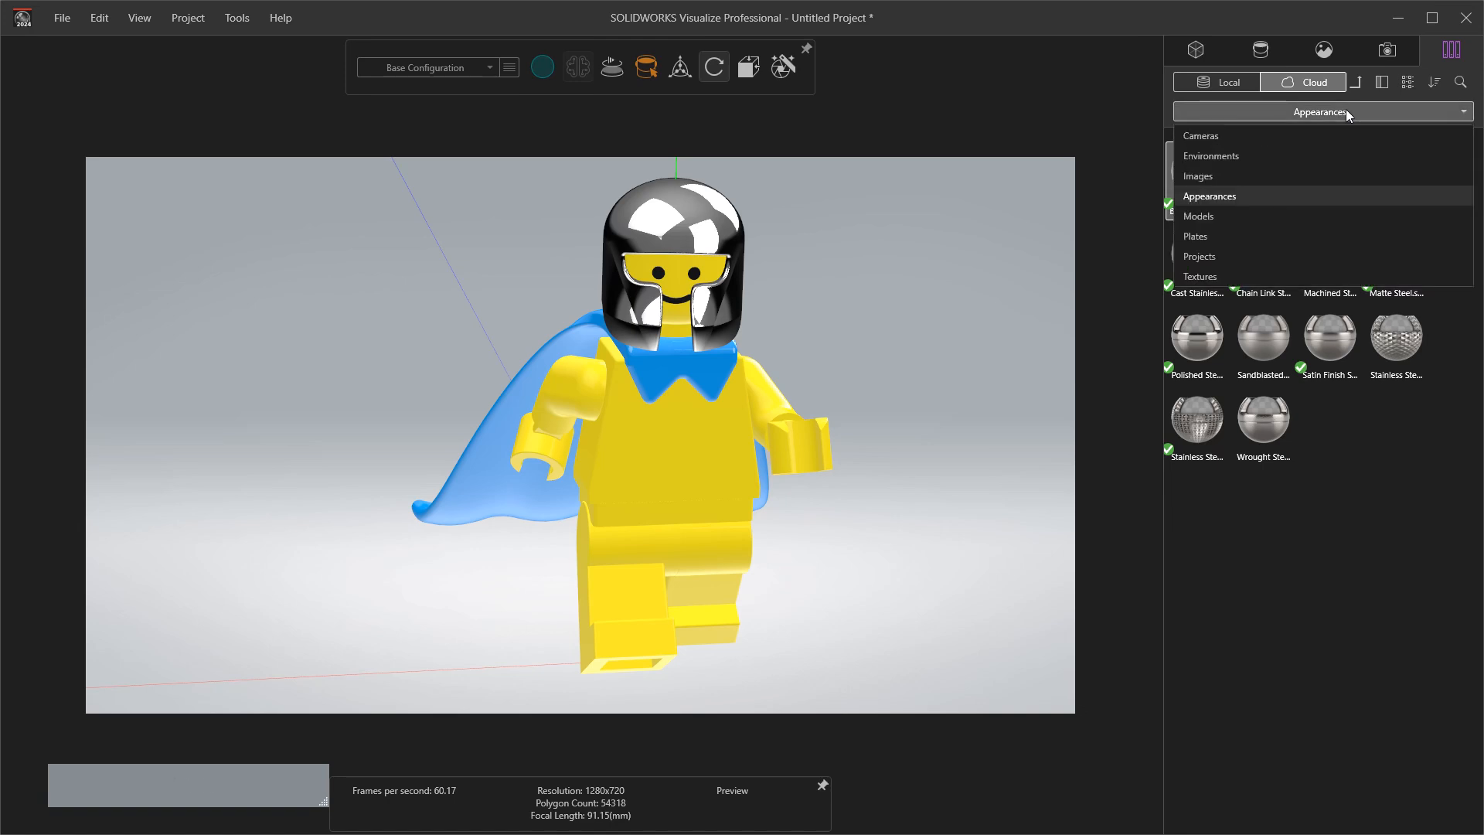
left_click(1248, 196)
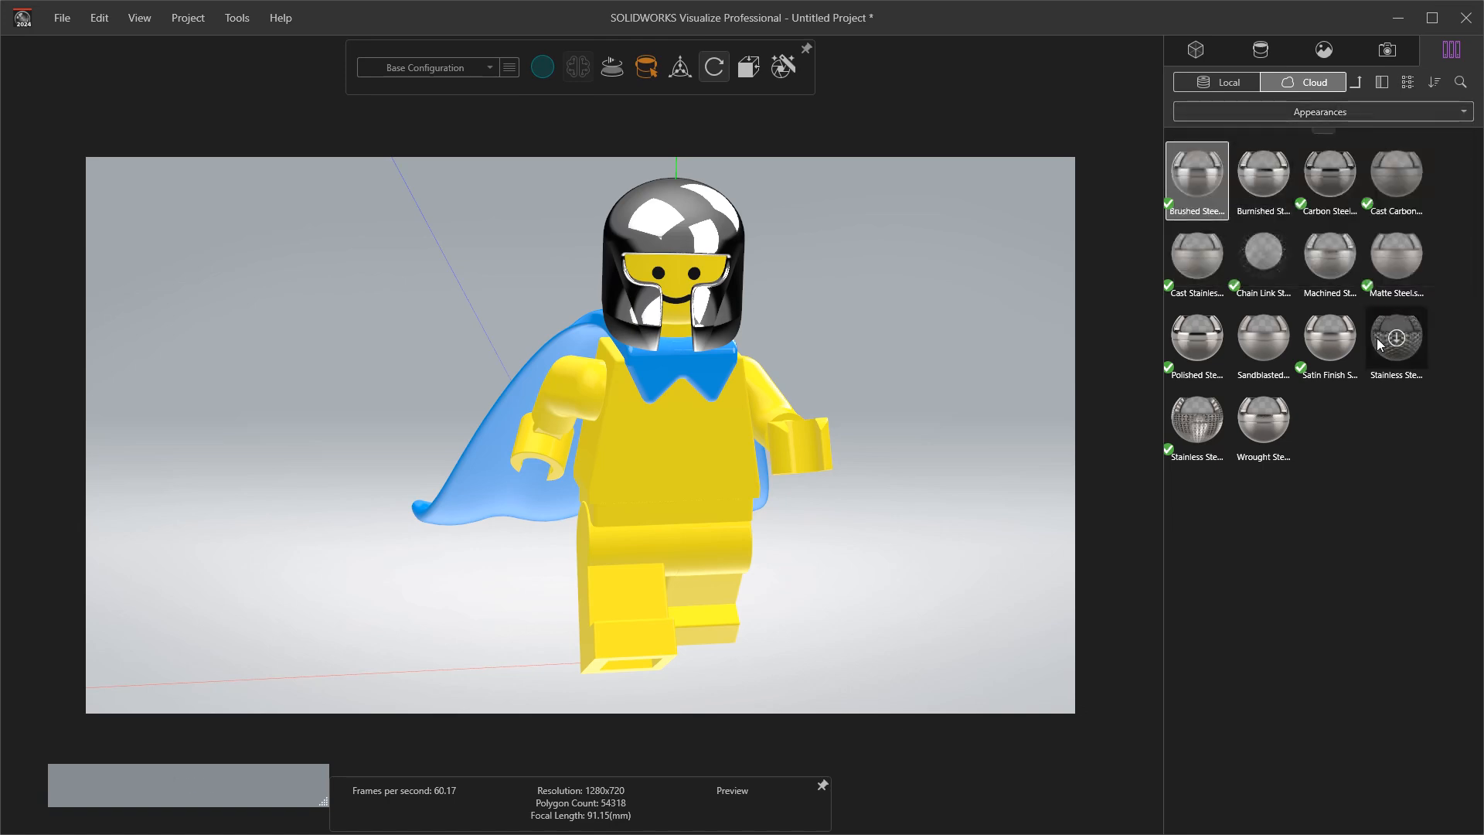
Step: Download the Burnished Steel appearance from the Steel folder of the cloud library's metals
left_click(1361, 82)
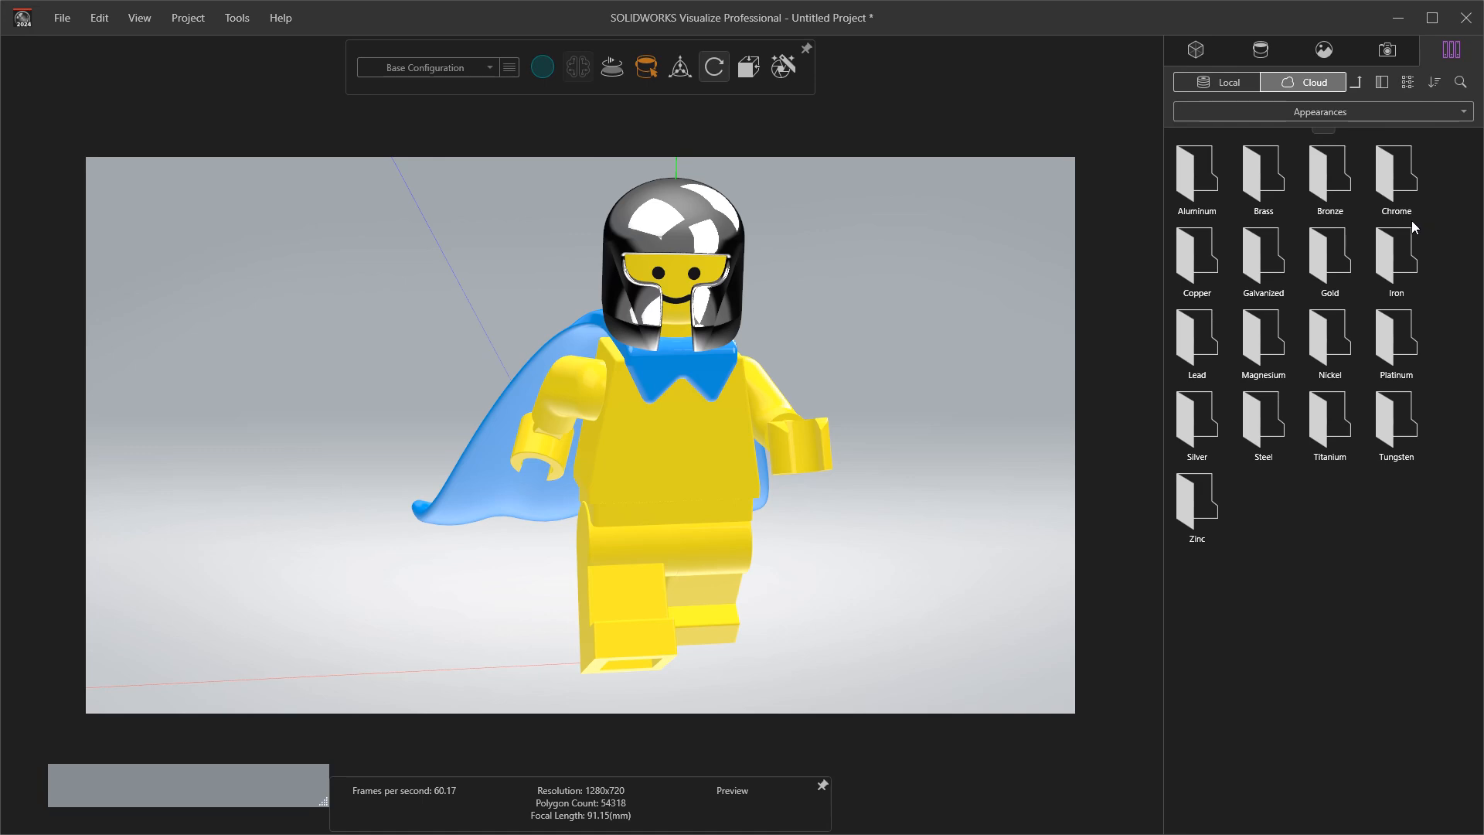
left_click(1257, 436)
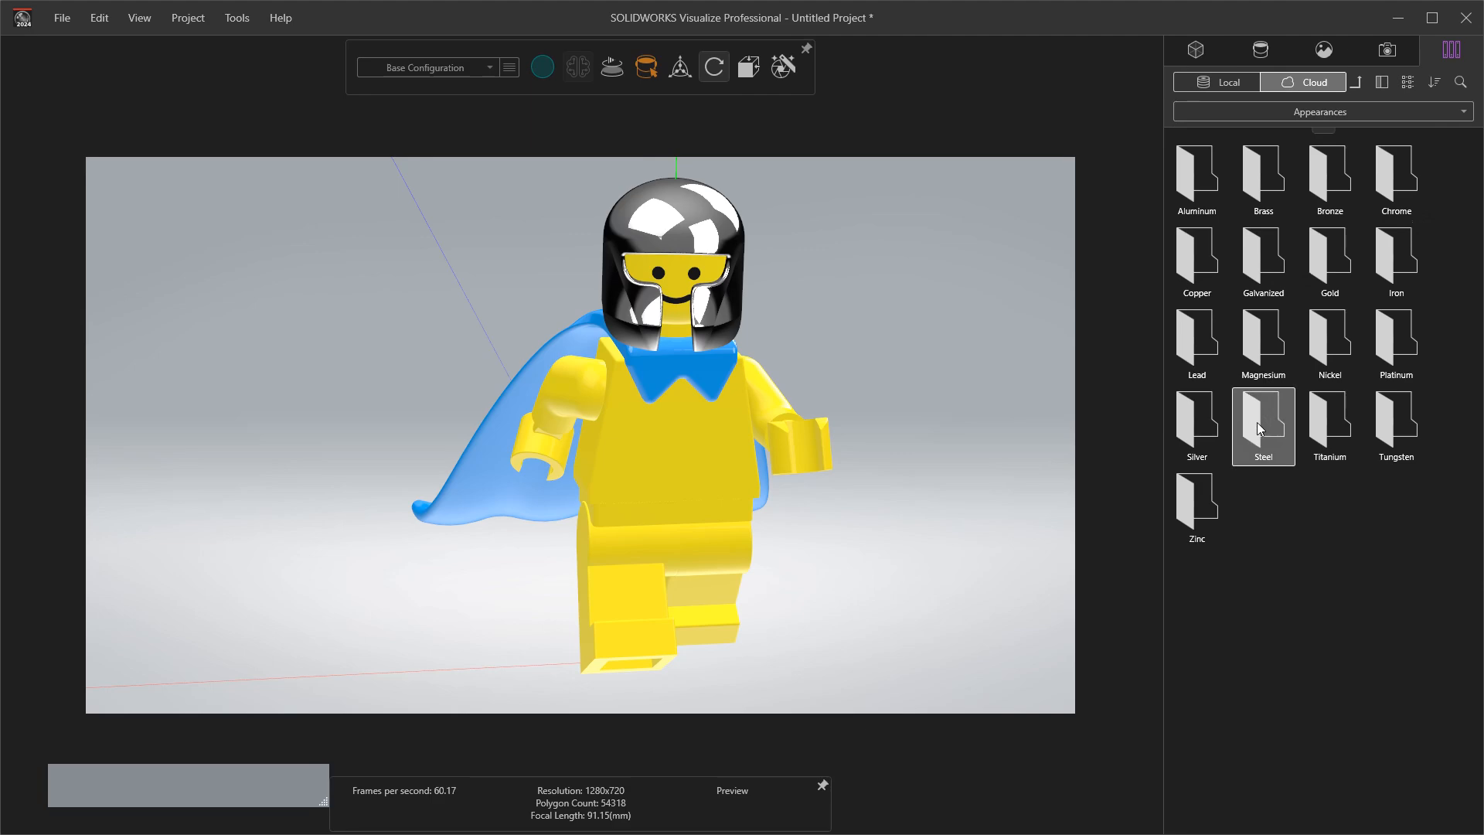
double_click(1259, 430)
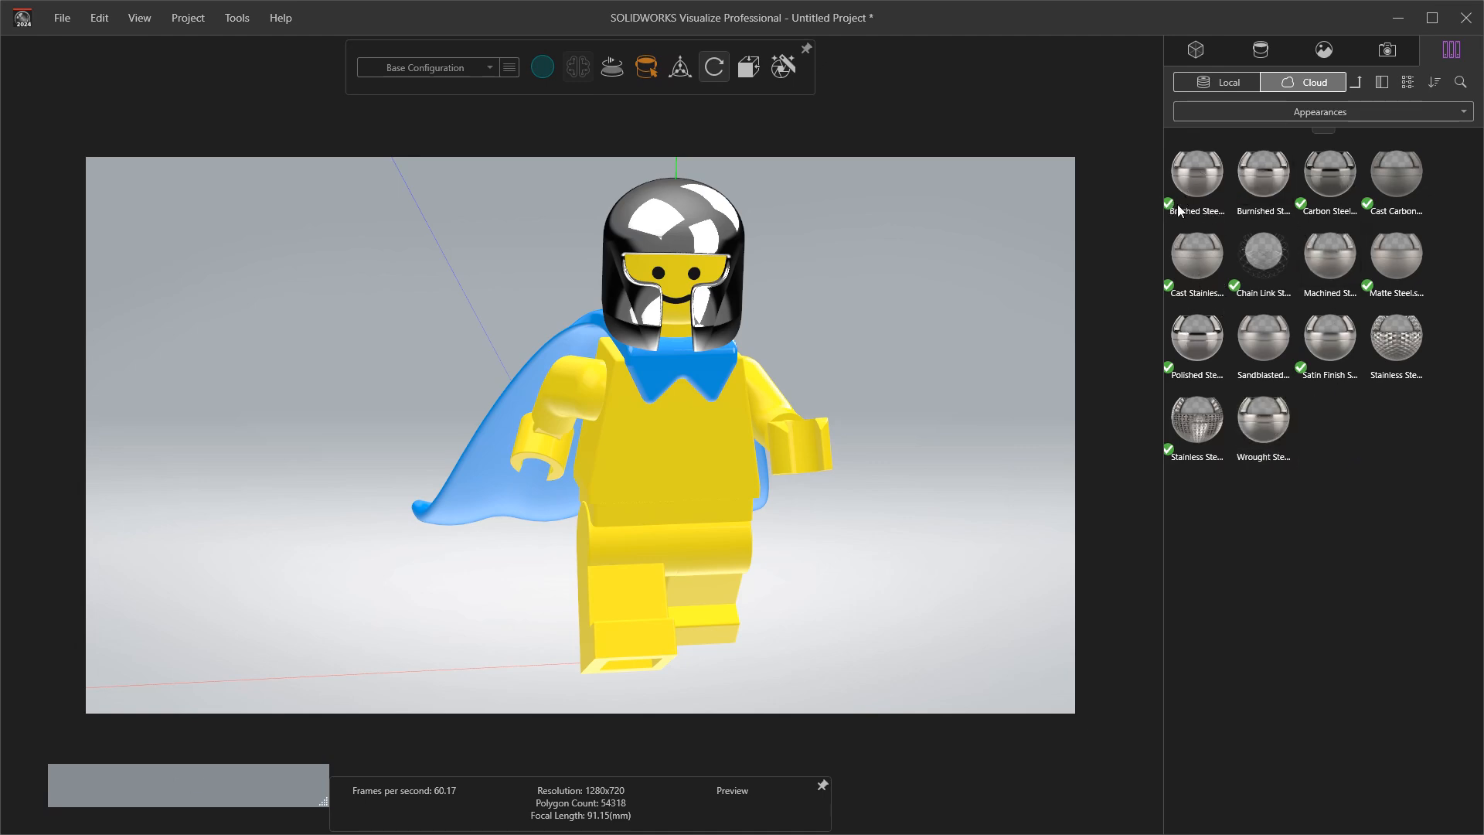
mouse_move(1263, 171)
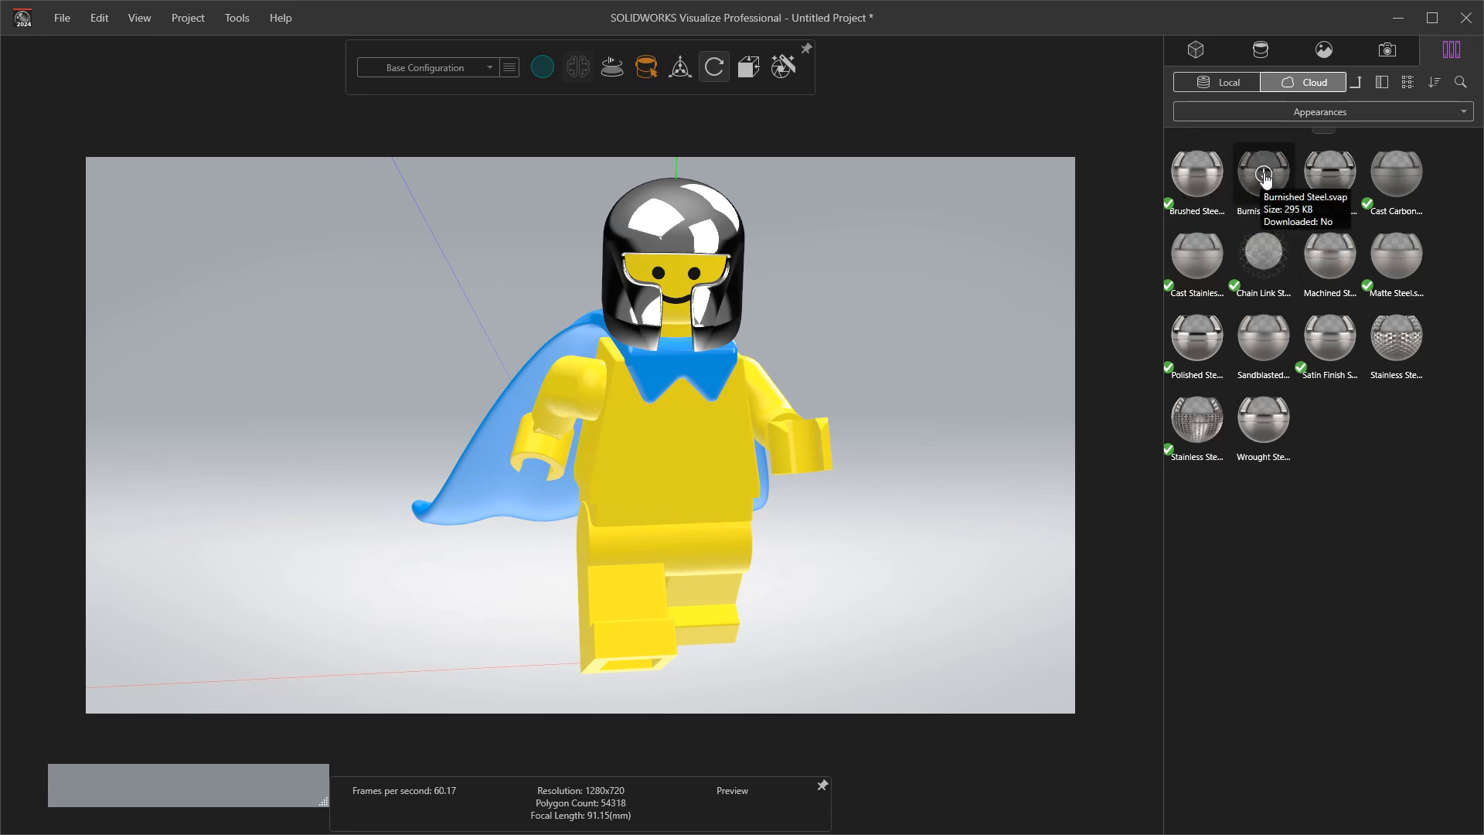
left_click(1264, 176)
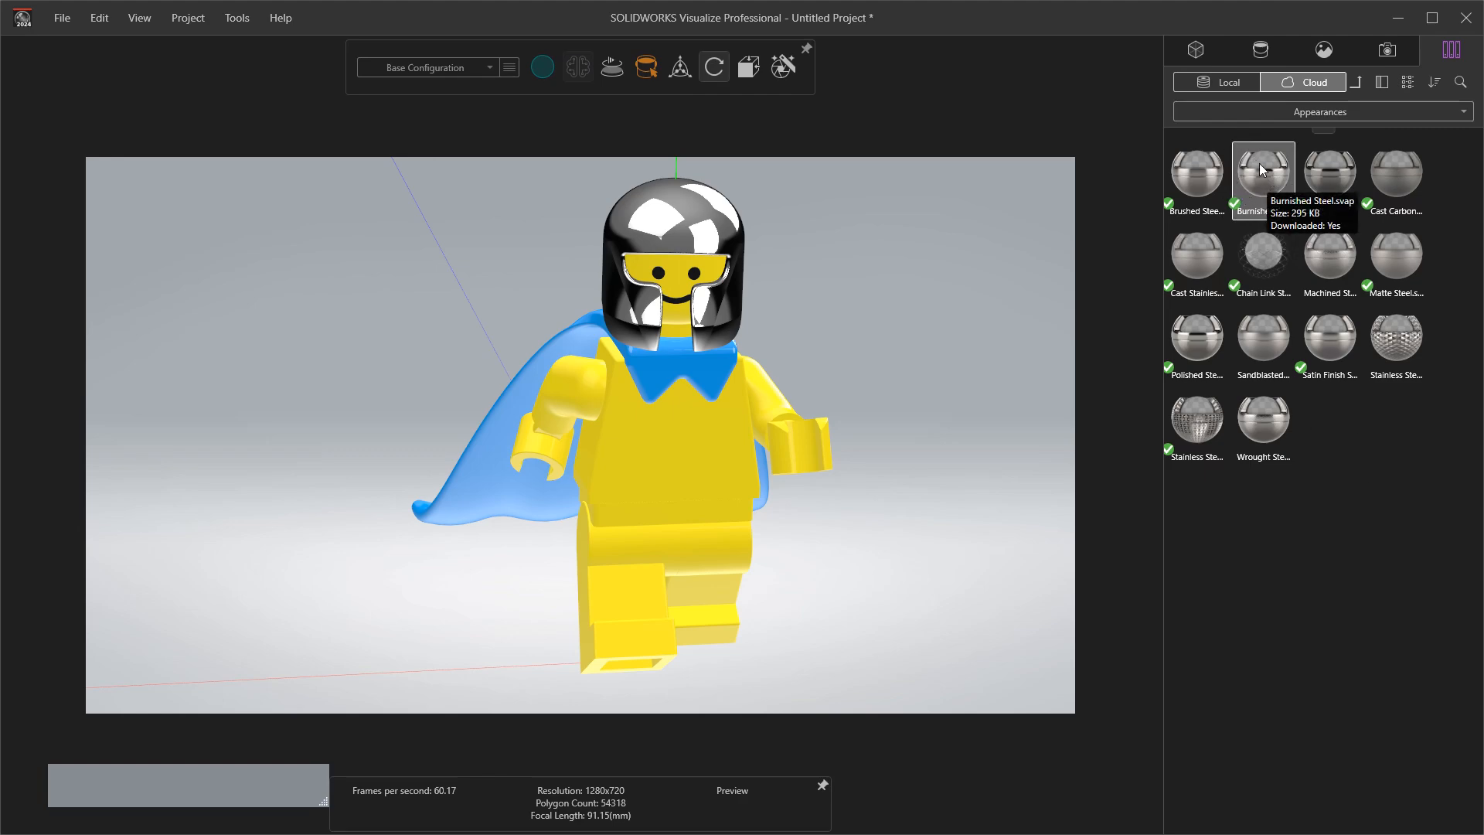
Step: Check the local library's Metal Steel folder for the downloaded appearance and compare it with the cloud folder
left_click(1229, 82)
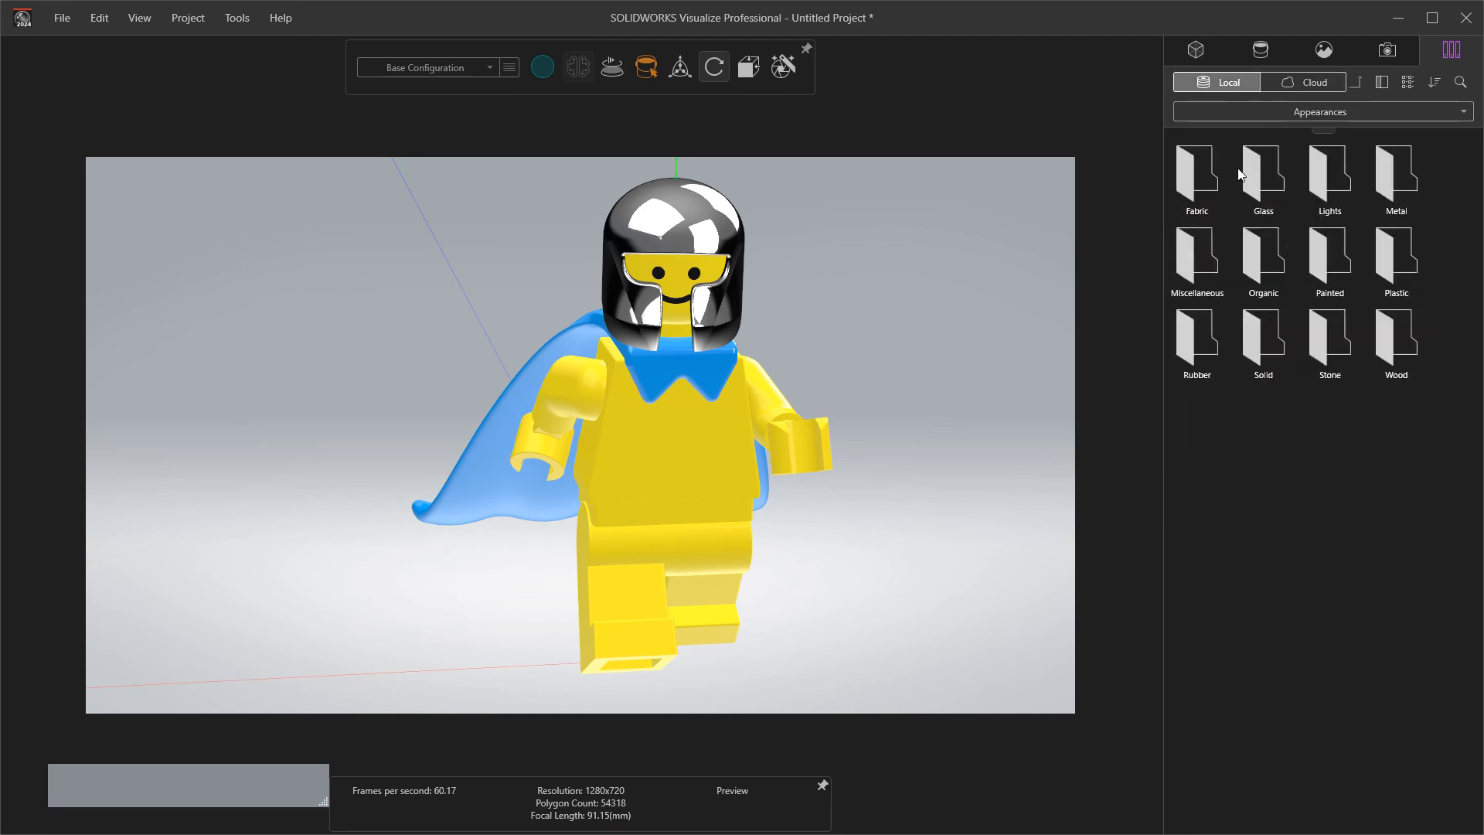
double_click(1389, 181)
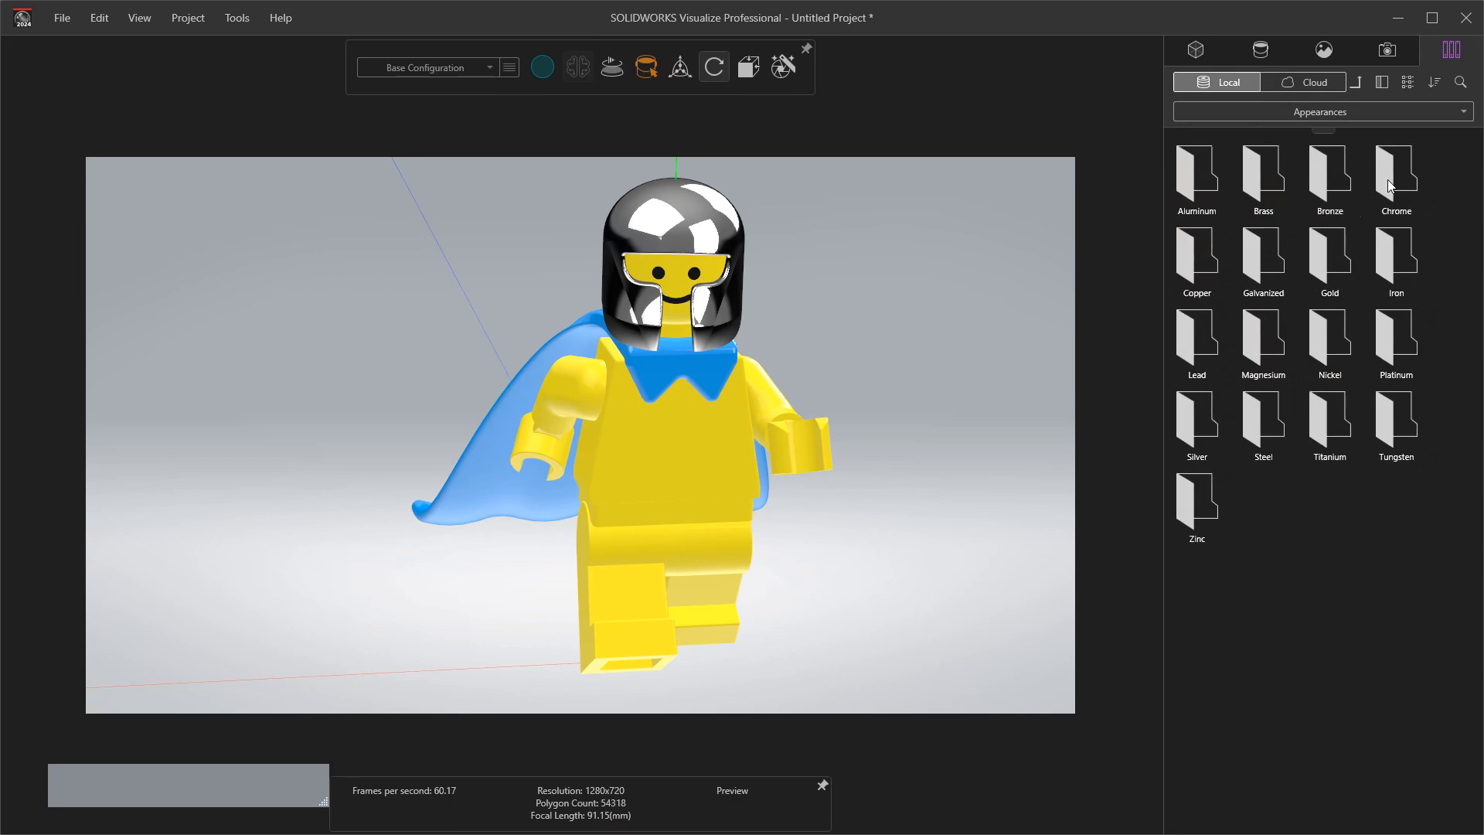
double_click(1255, 418)
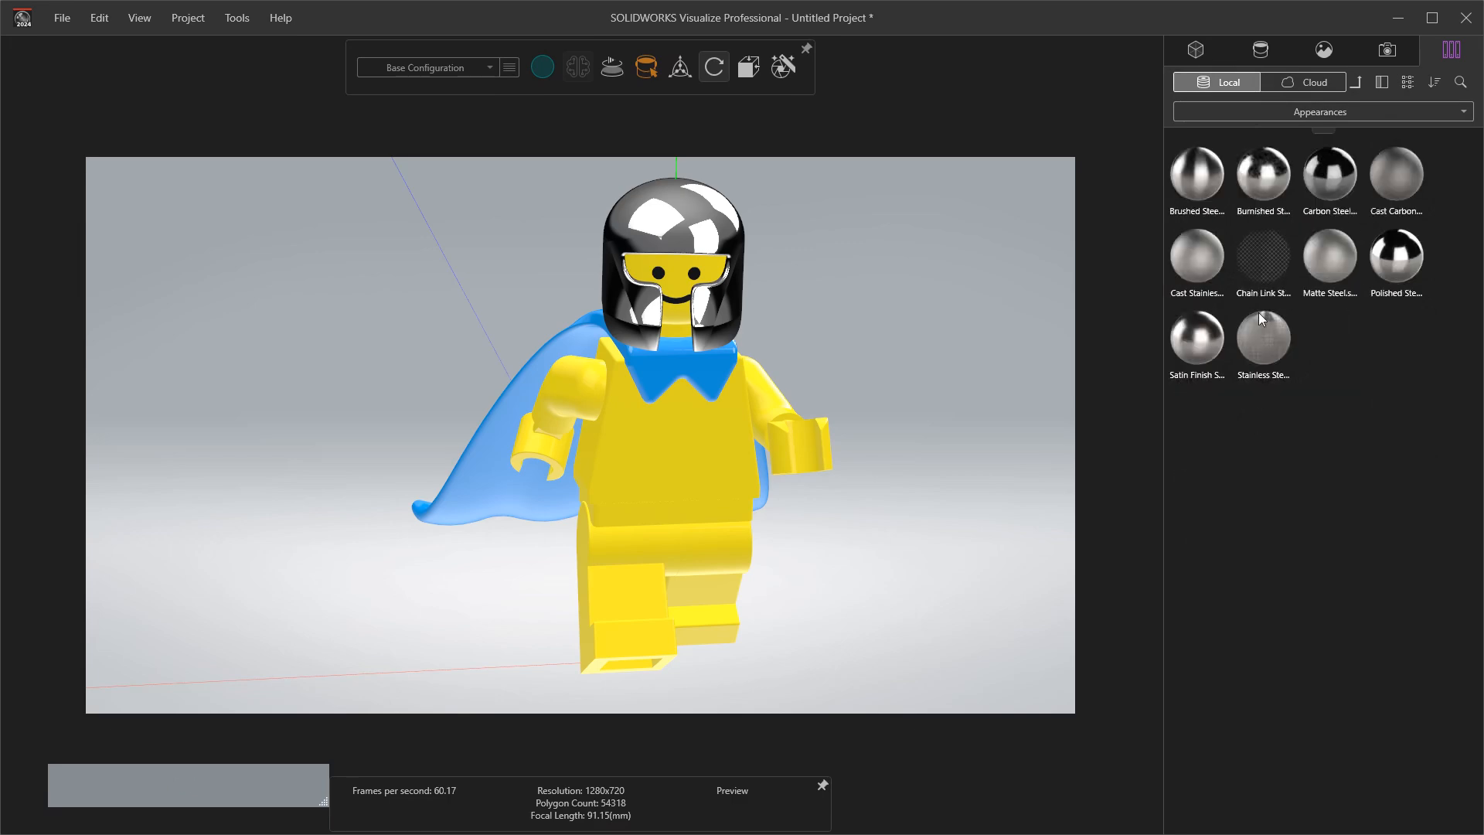
left_click(1317, 82)
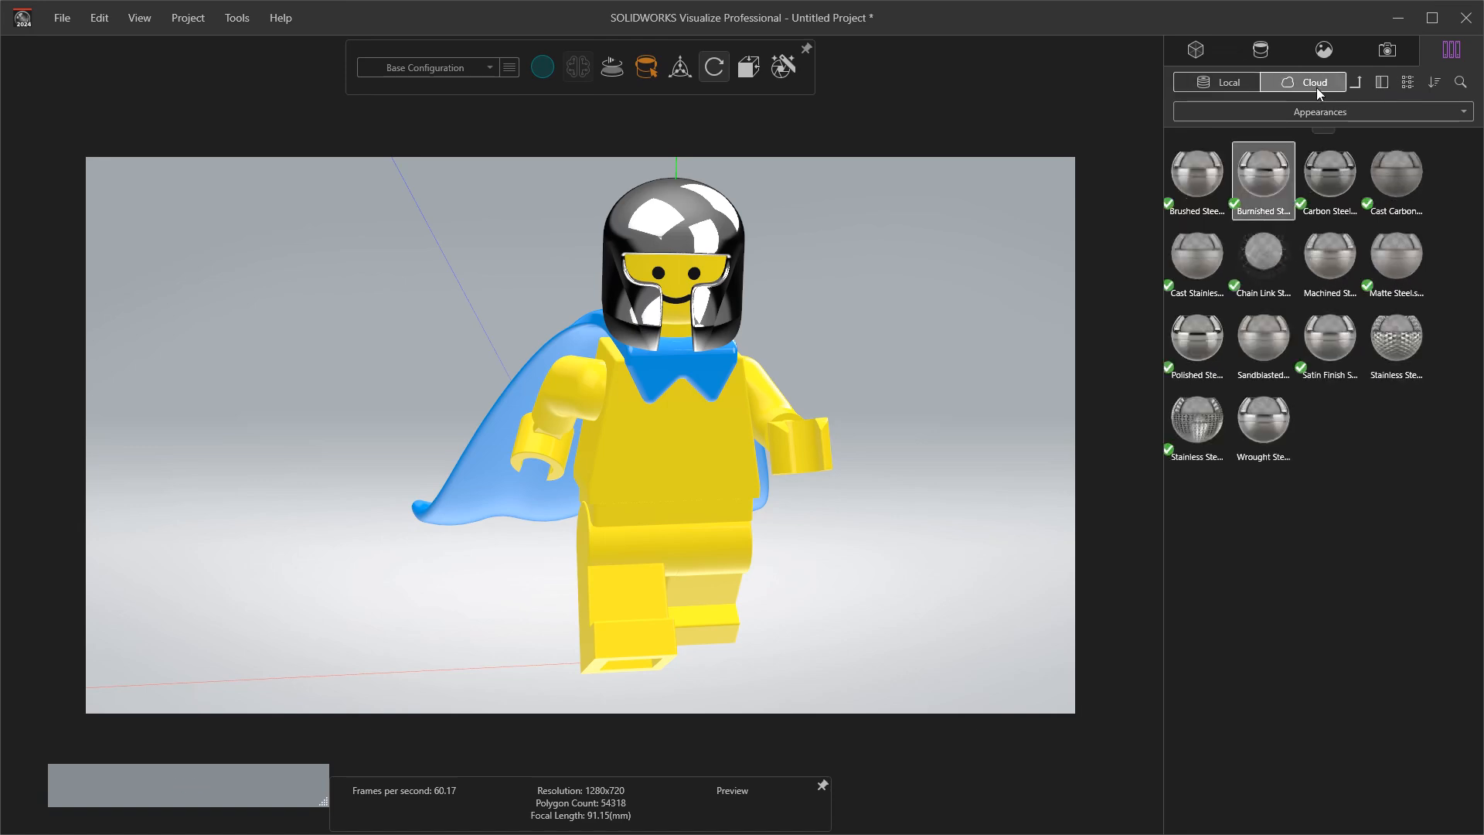
left_click(1242, 83)
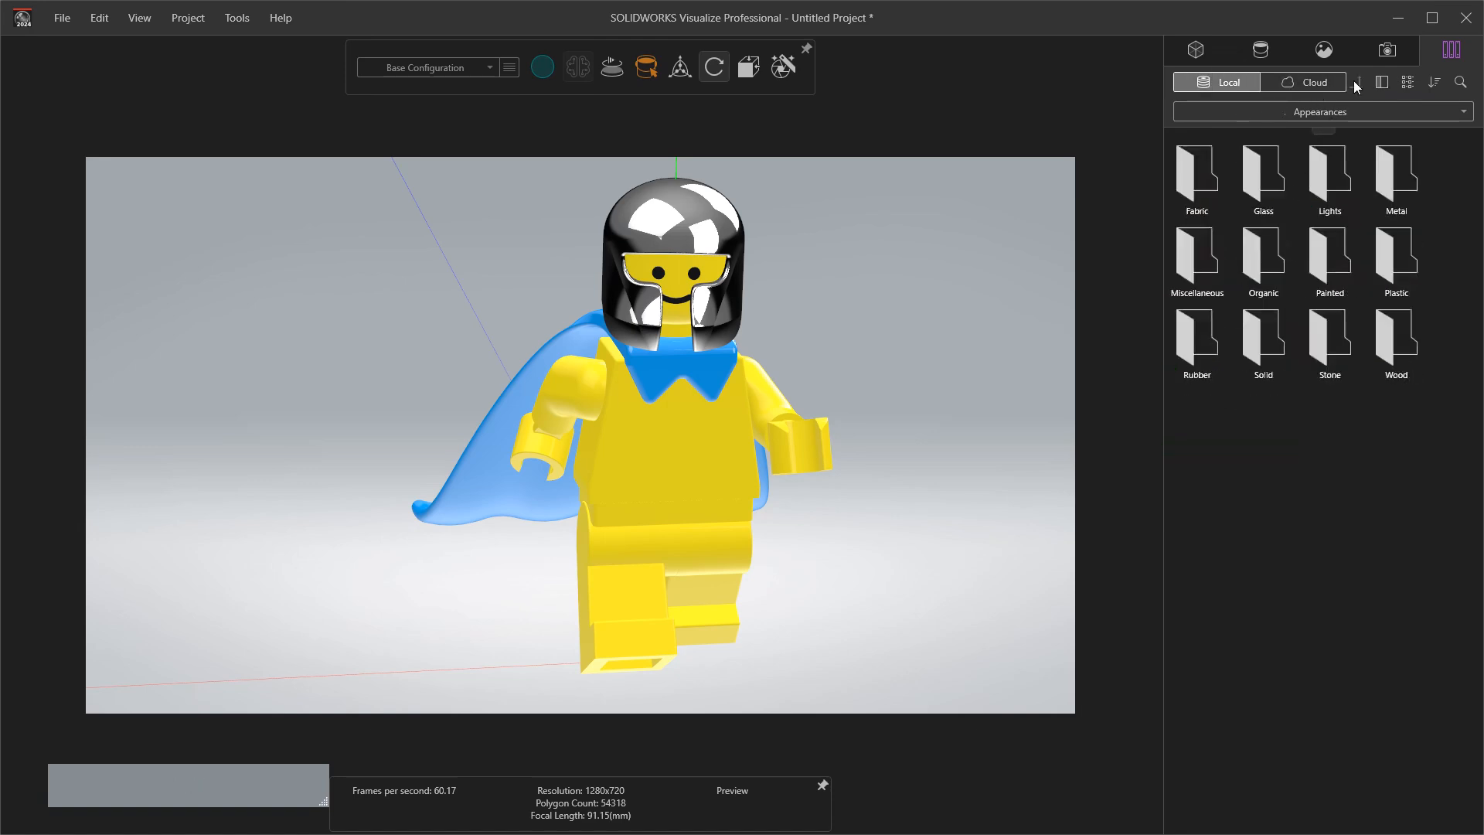
Step: Apply the cloud library's Brushed Steel appearance to both of the figure's hands and review its settings
left_click(1315, 82)
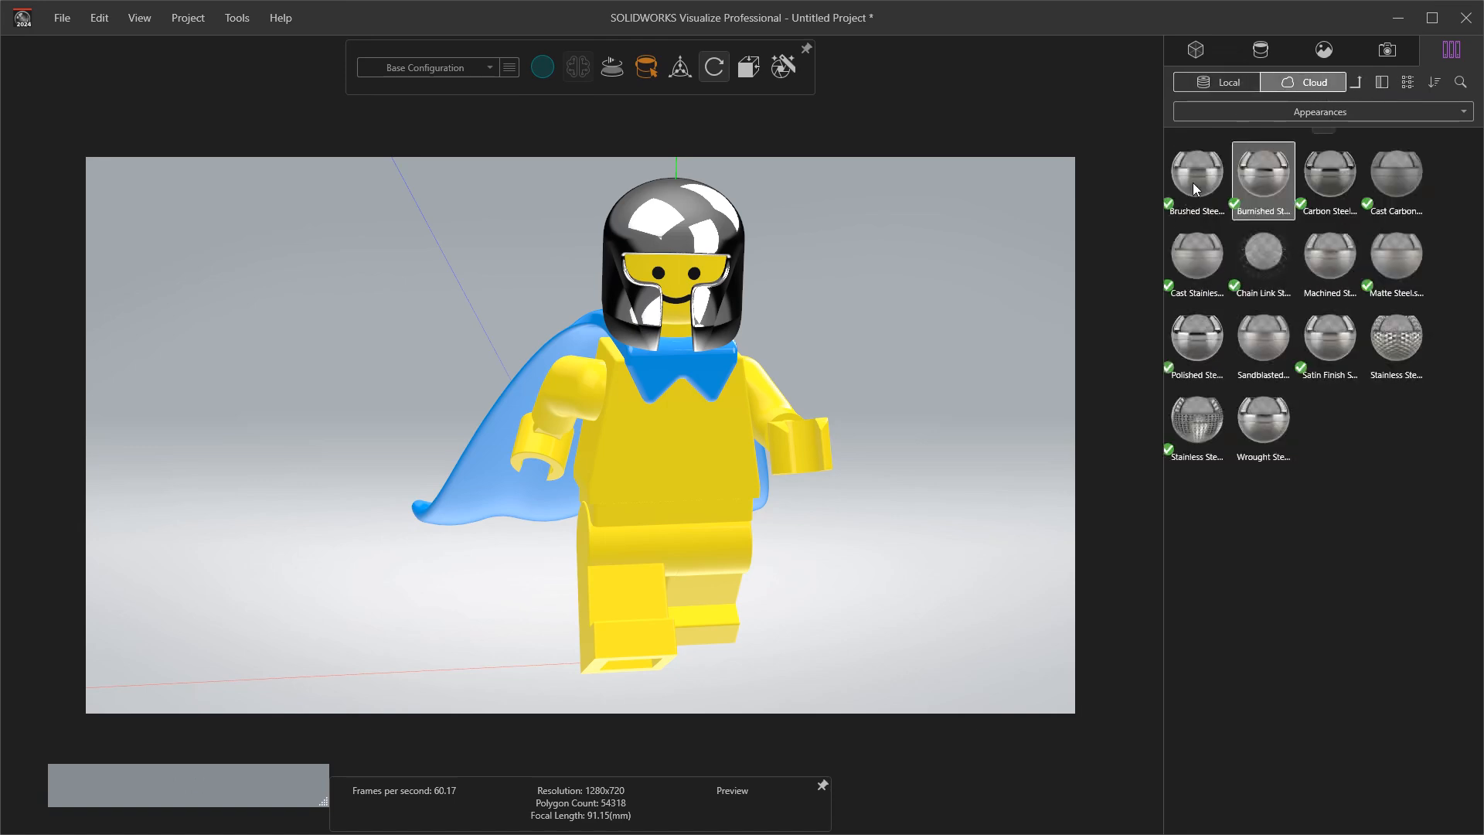
mouse_move(1193, 182)
left_mouse_down()
mouse_move(935, 369)
mouse_move(799, 424)
mouse_move(814, 439)
mouse_move(1207, 186)
mouse_move(517, 443)
mouse_move(550, 448)
left_mouse_up()
mouse_move(903, 392)
middle_mouse_down()
mouse_move(943, 347)
mouse_move(914, 341)
mouse_move(930, 341)
mouse_move(863, 369)
mouse_move(889, 357)
middle_mouse_up()
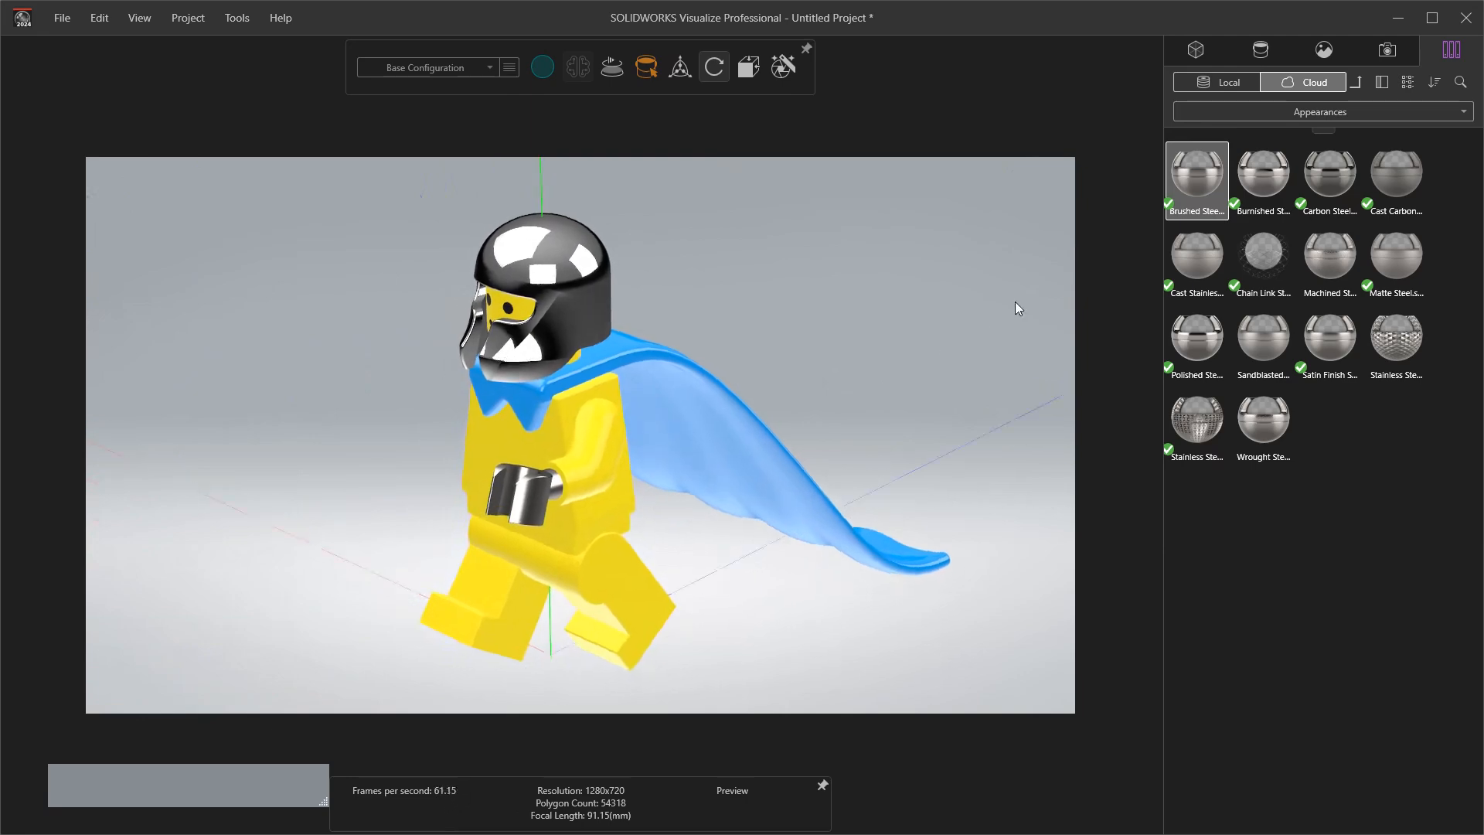
left_click(1268, 53)
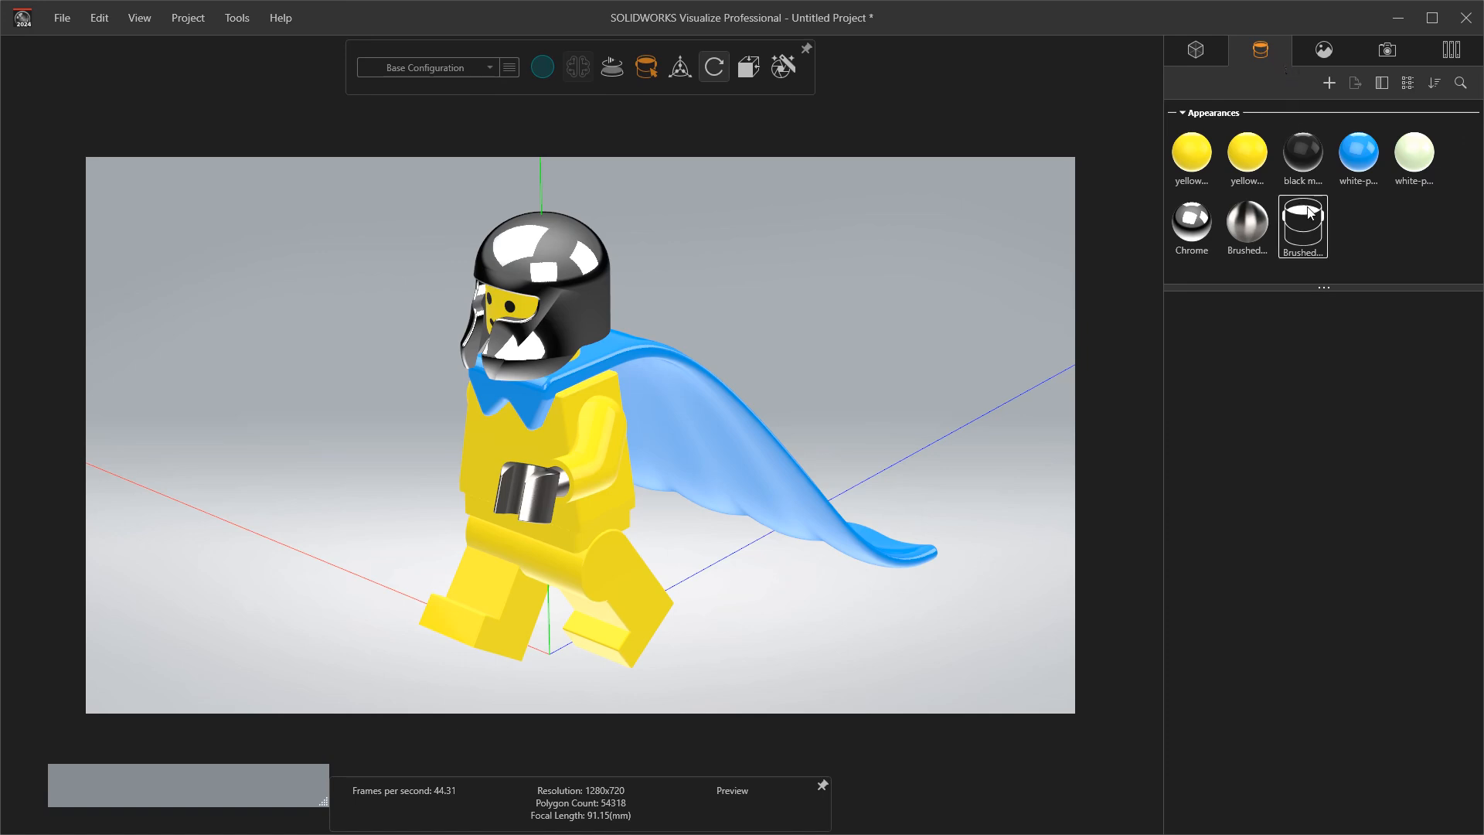
left_click(1317, 229)
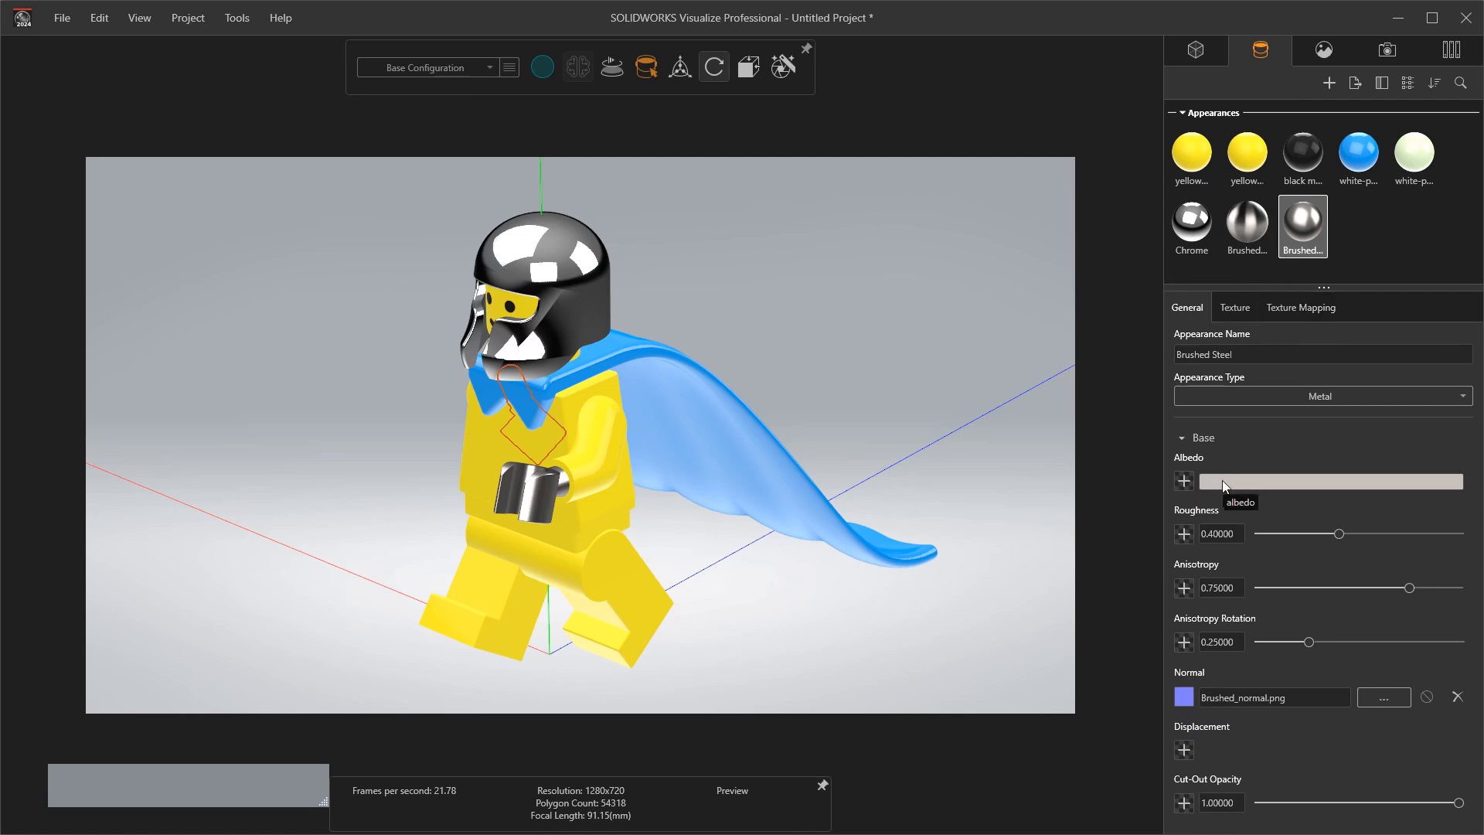
left_click(1378, 207)
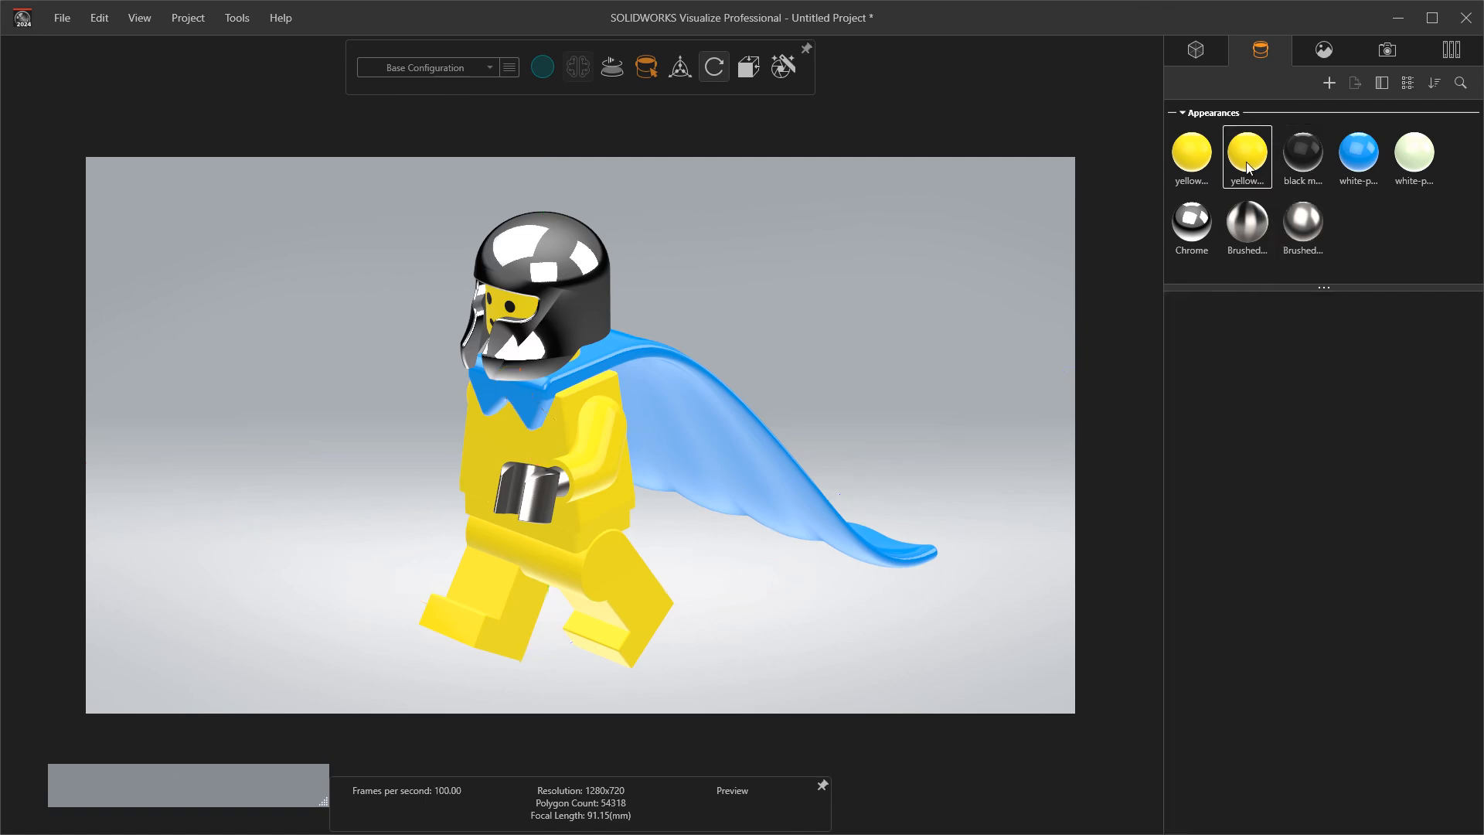
Step: Create a new appearance of the Plastic type and name it Red ABS
left_click(1329, 82)
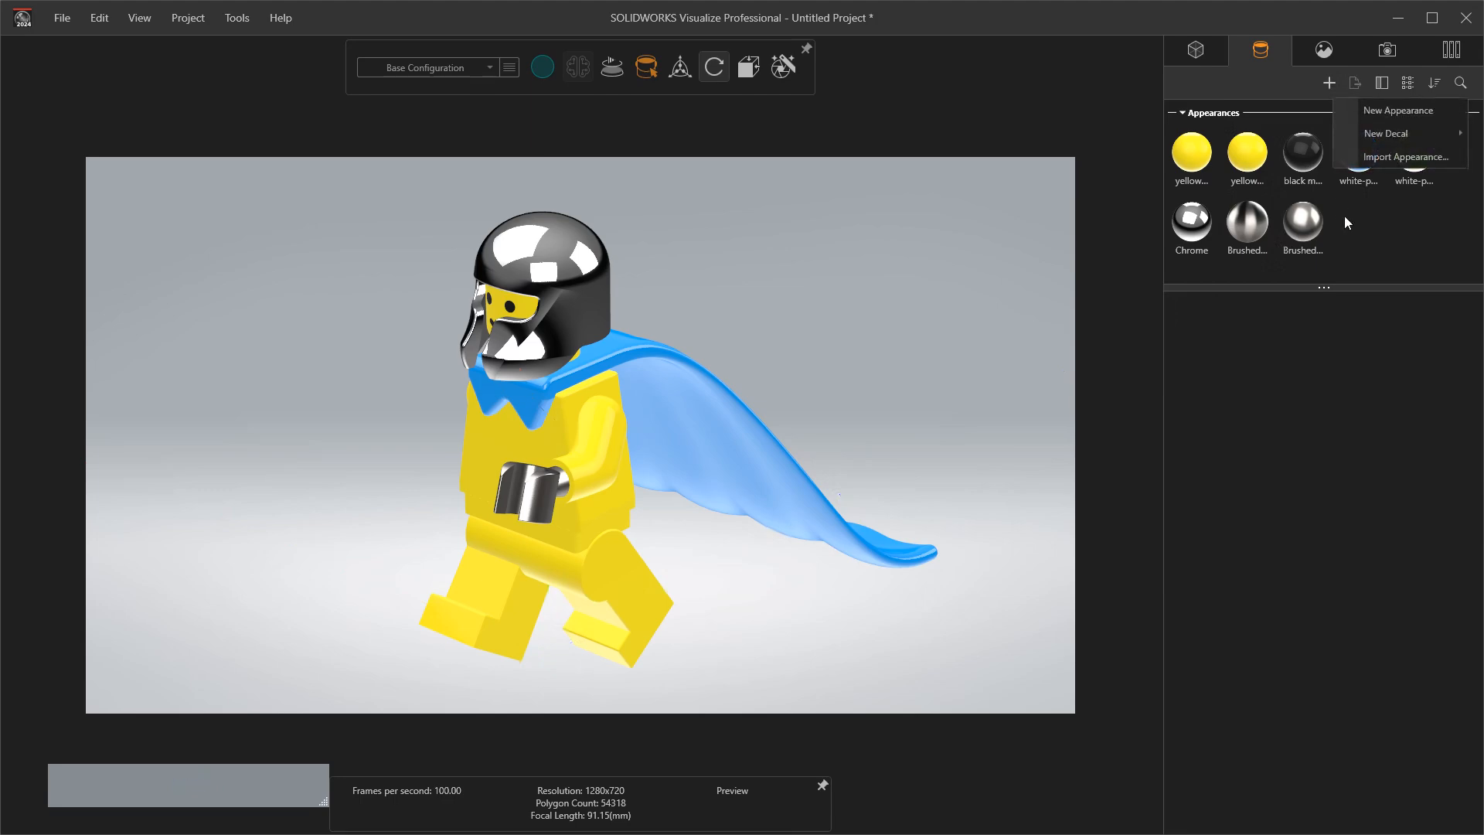
left_click(1395, 111)
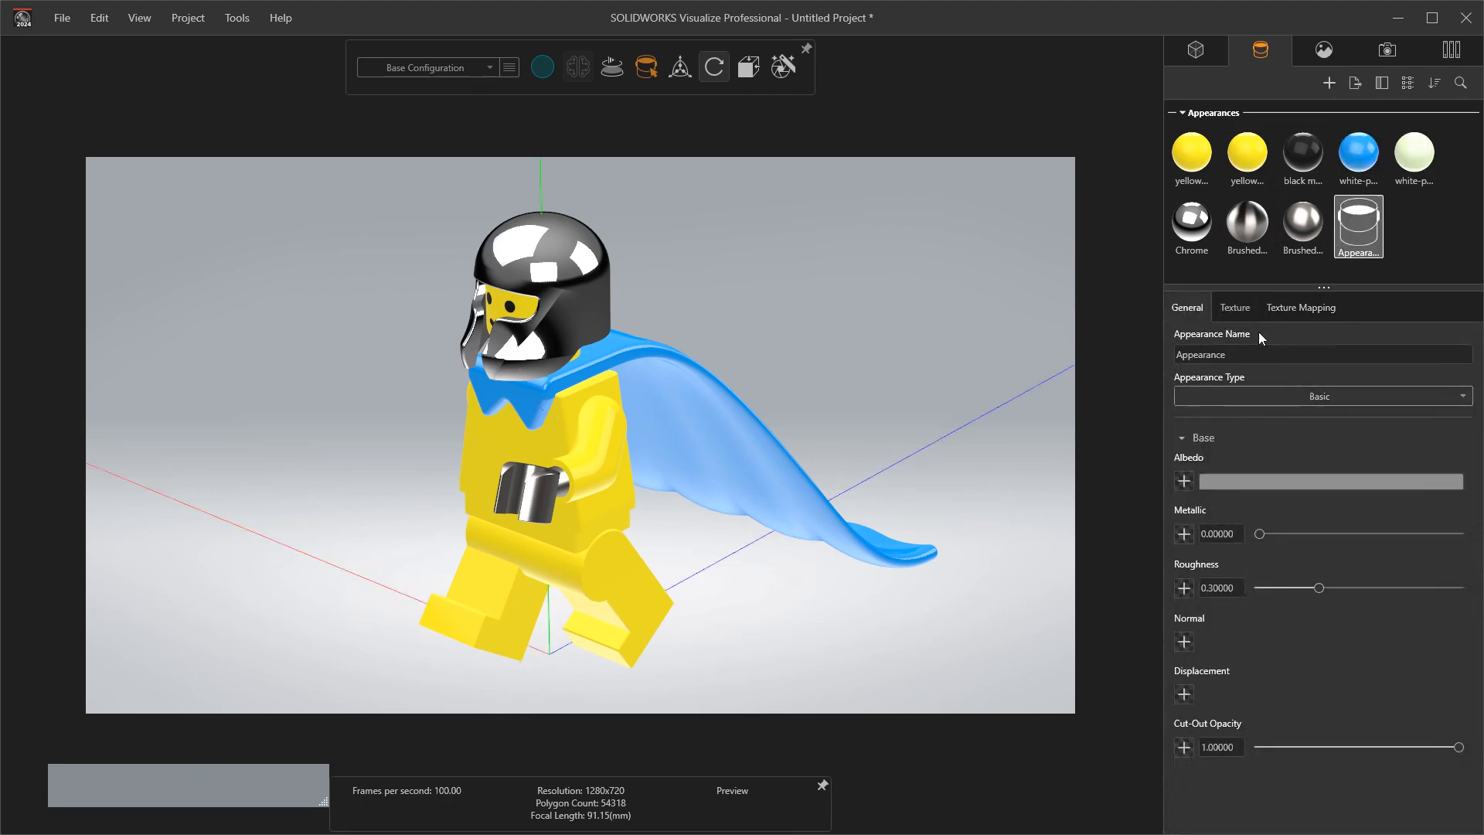
left_click(1227, 395)
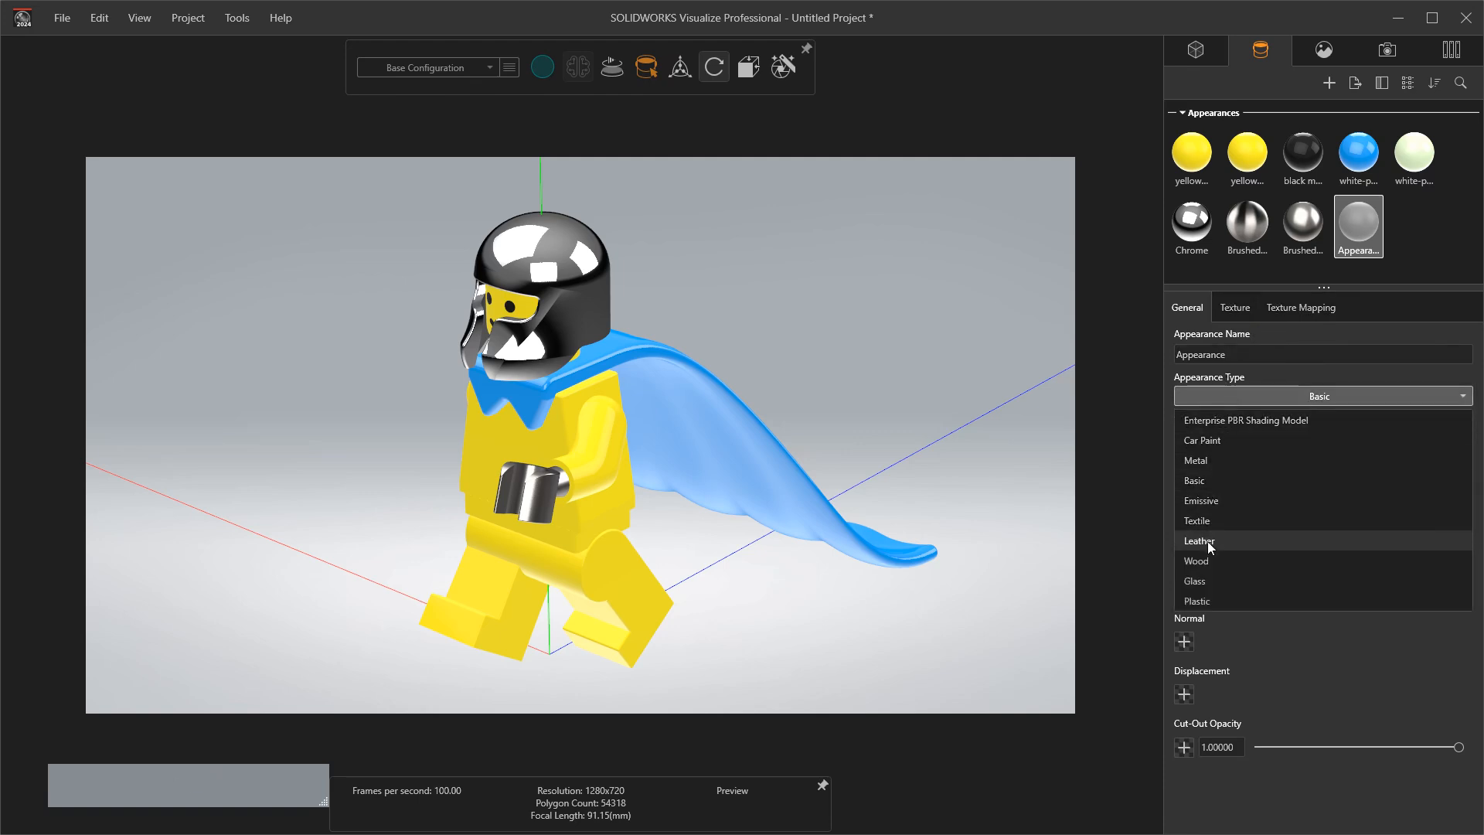
left_click(1203, 600)
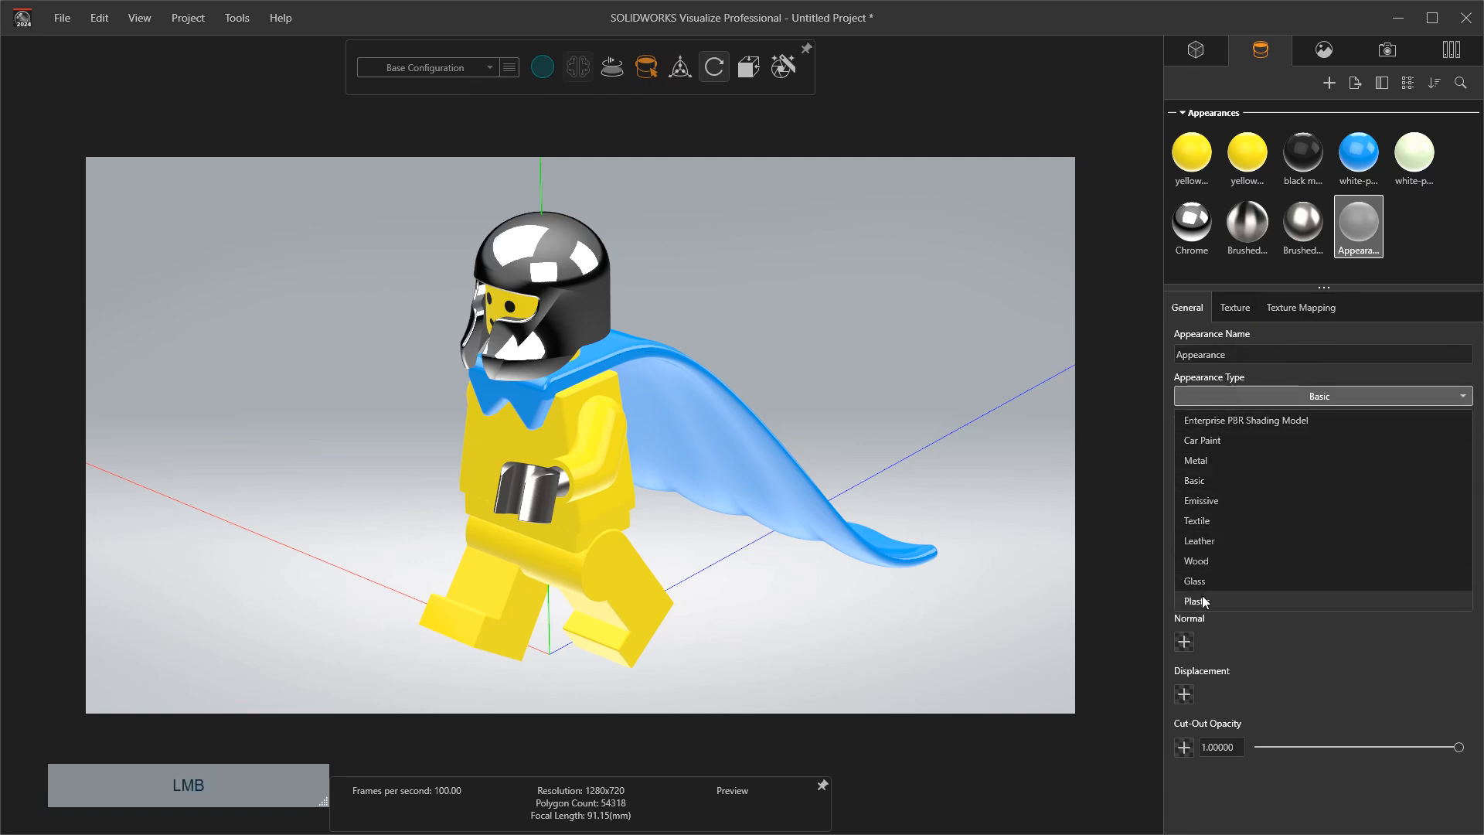
left_click(1235, 355)
double_click(1235, 355)
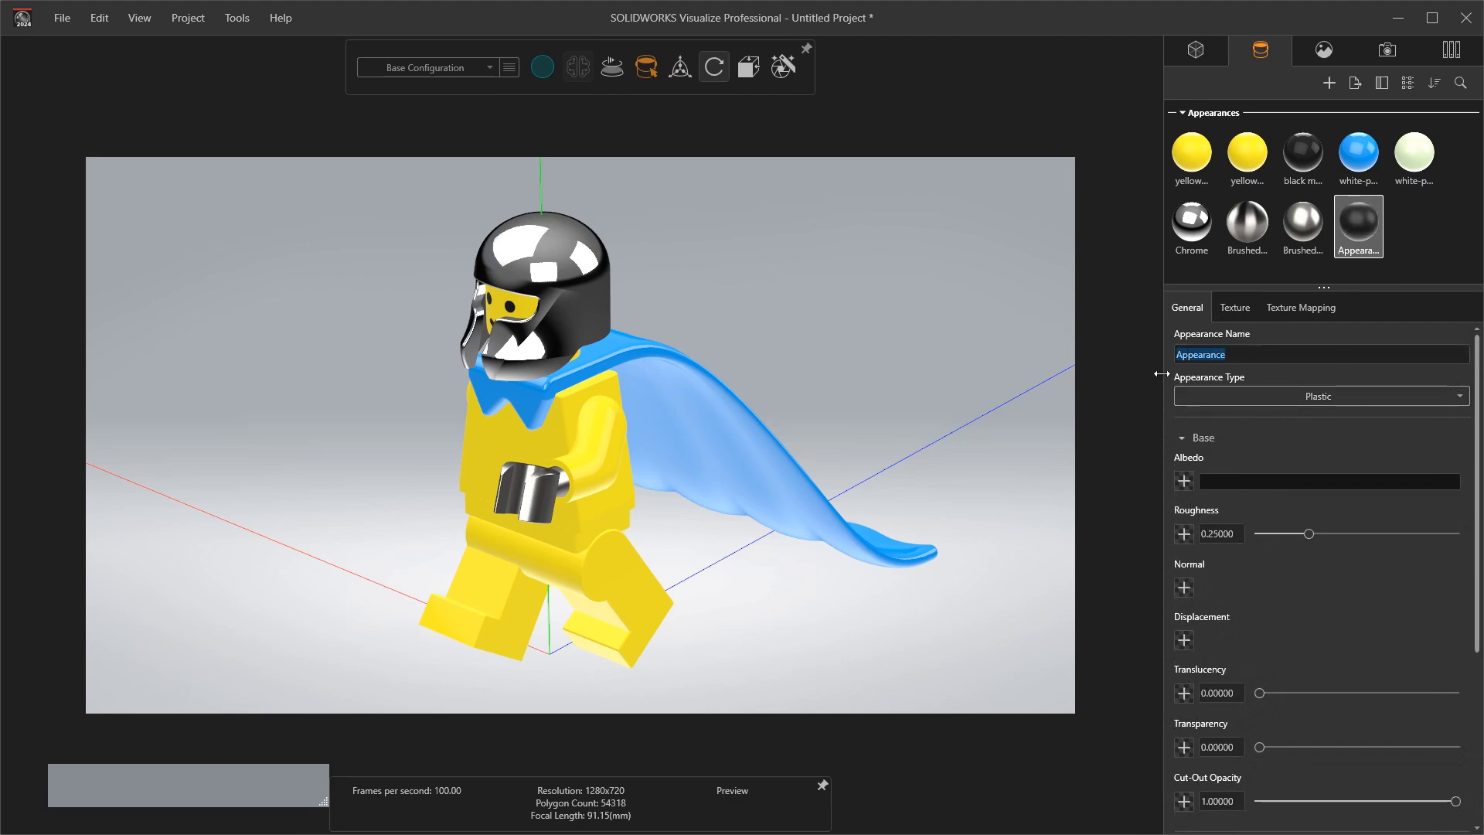
type("Red A")
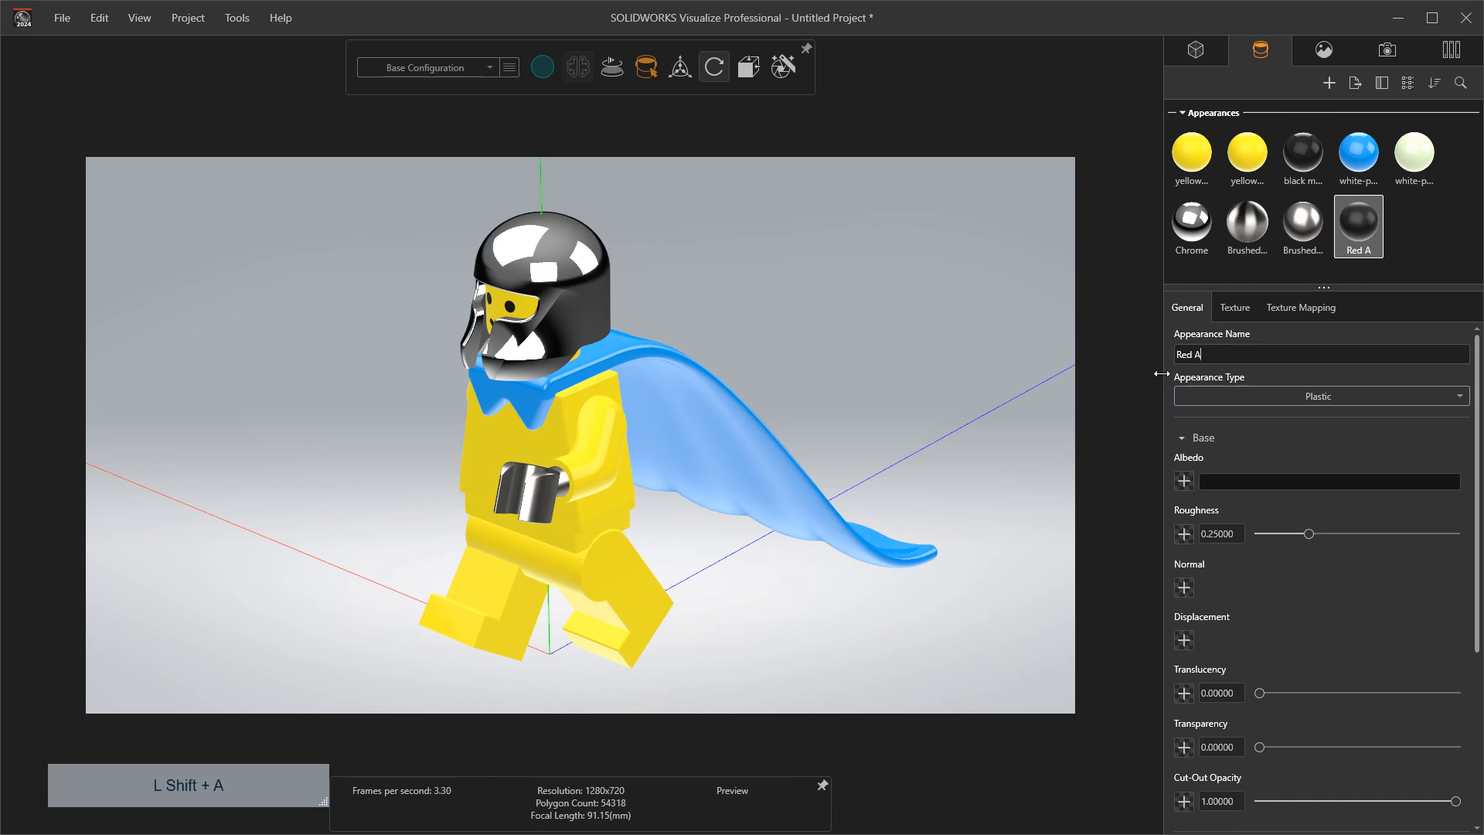
type("BS")
Step: Set the albedo colour of the Red ABS appearance to red, hex F12929
left_click(1238, 482)
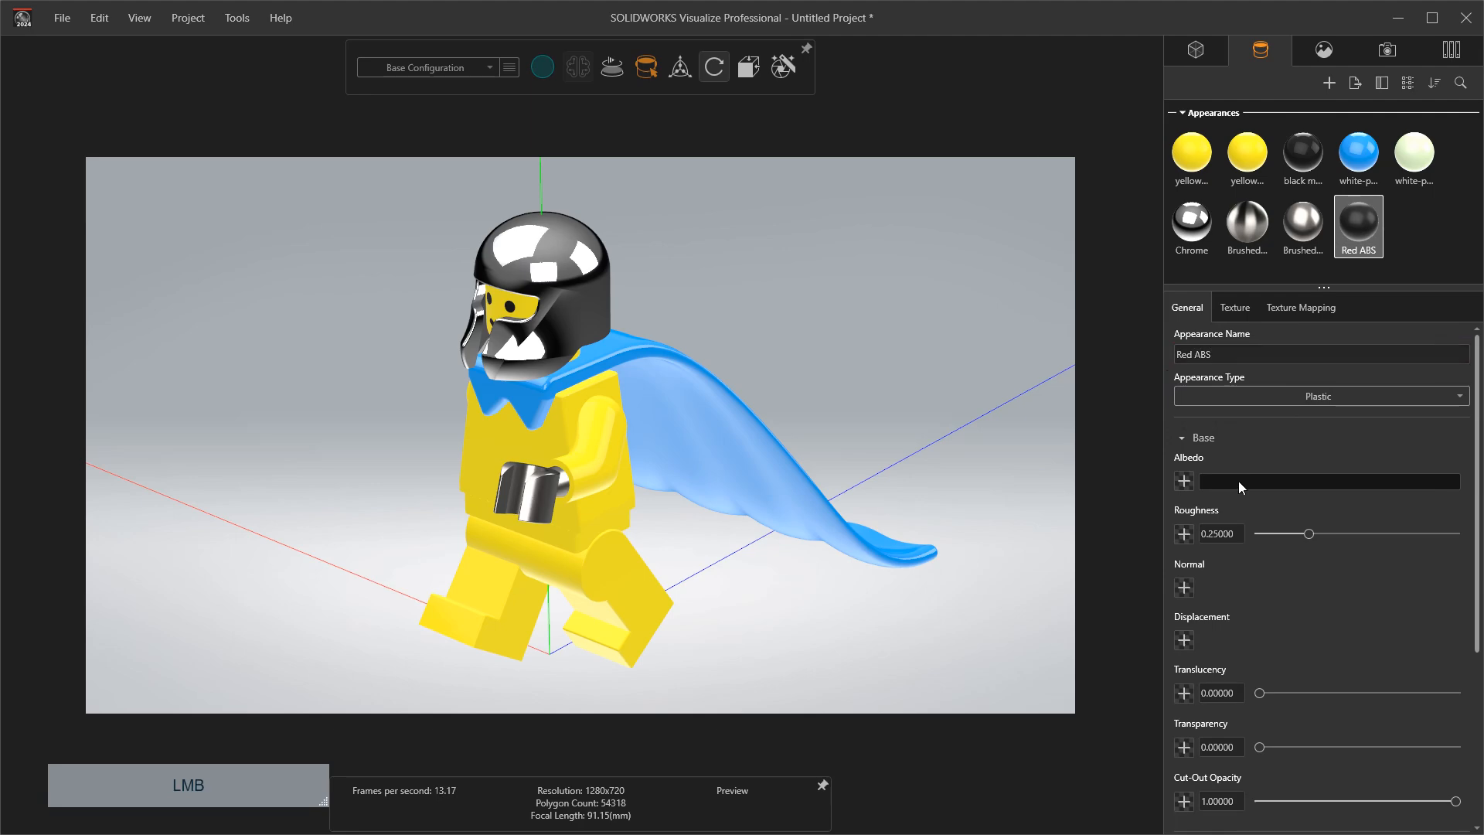
left_click(1144, 465)
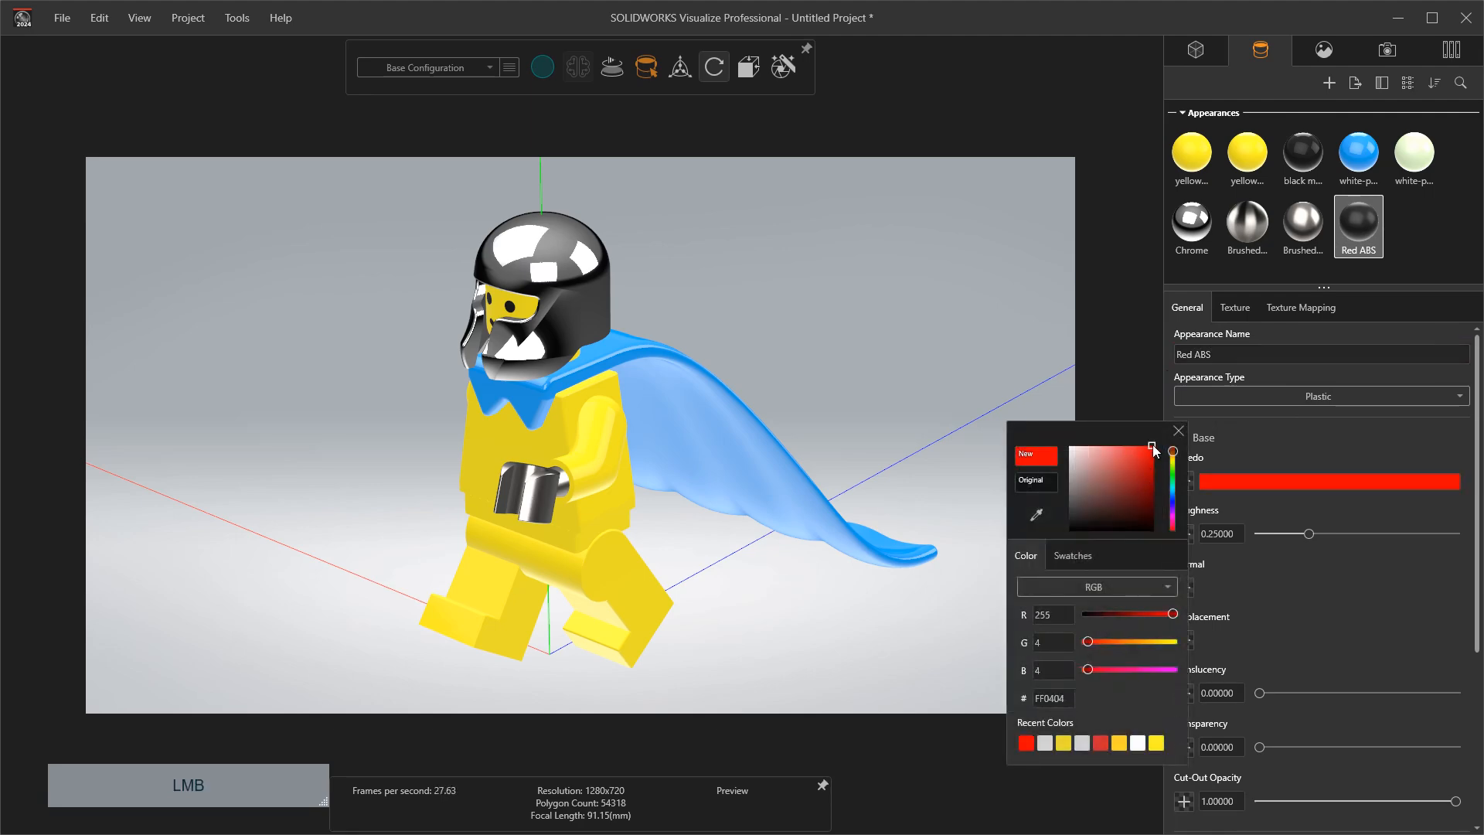
left_click_drag(1148, 466, 1138, 449)
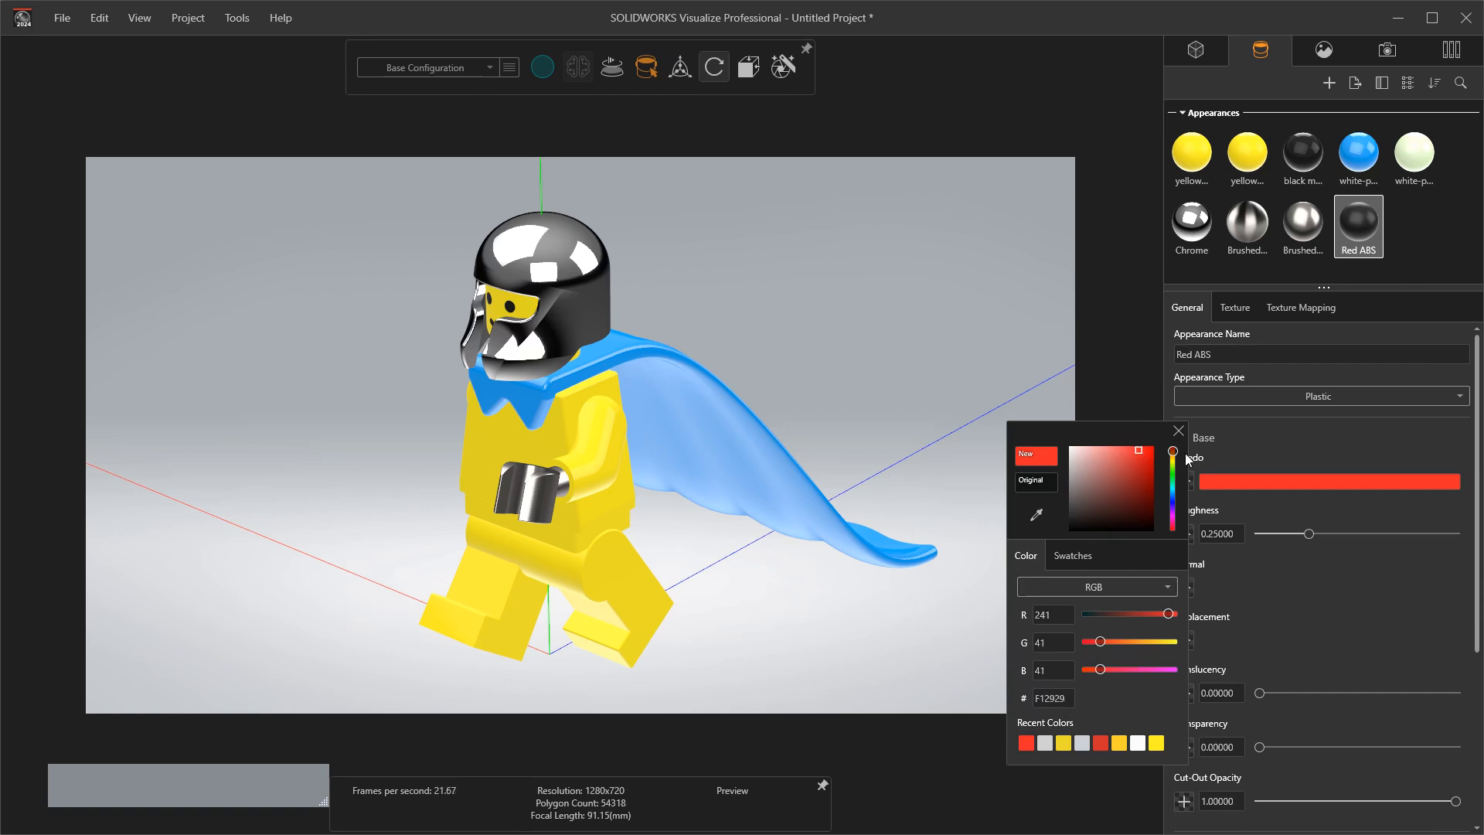
left_click(1178, 431)
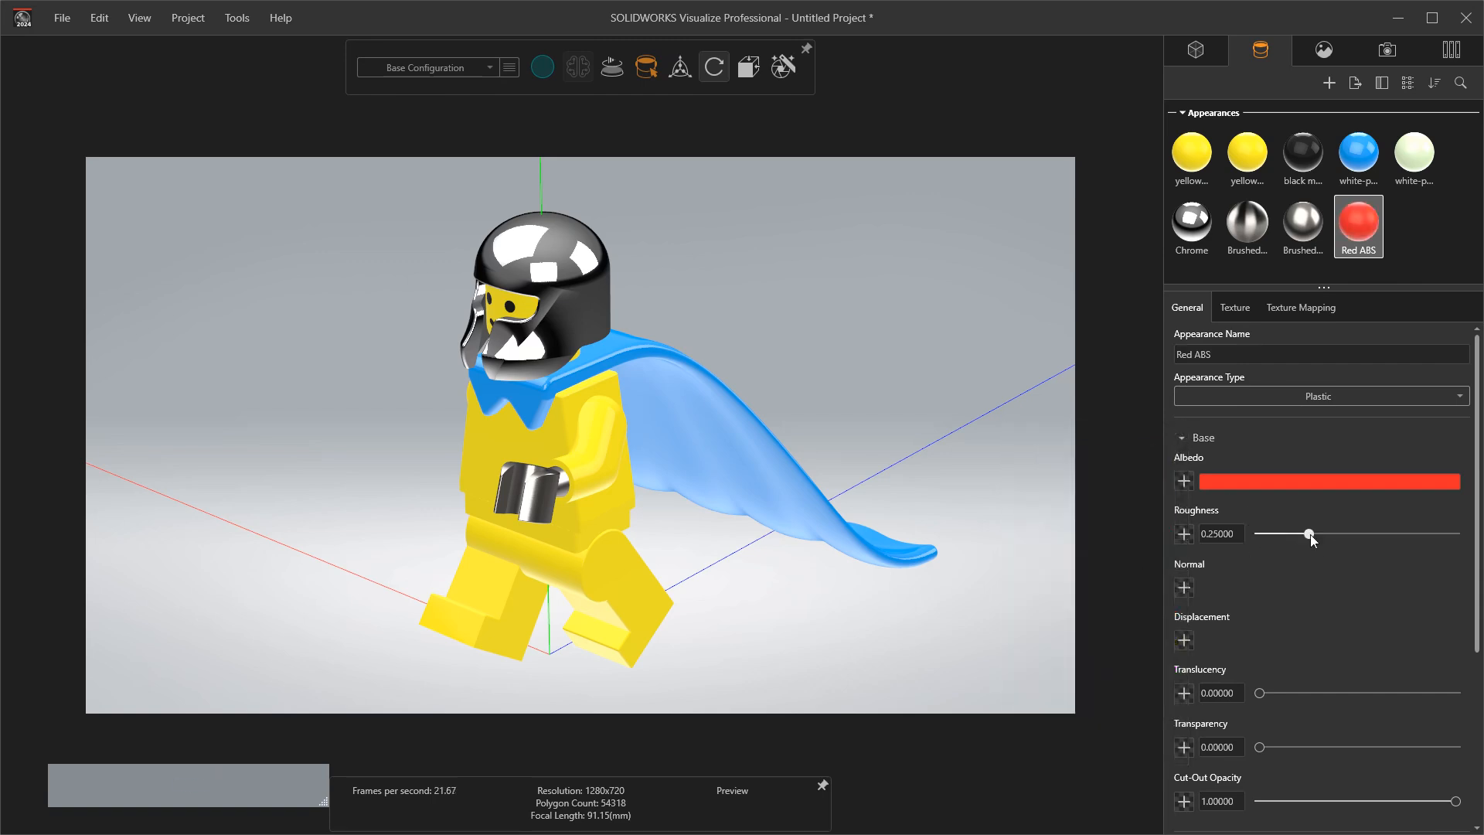
Step: Lower the Red ABS roughness to about 0.14 and look through the texture files offered for its normal map
left_click_drag(1310, 535, 1287, 538)
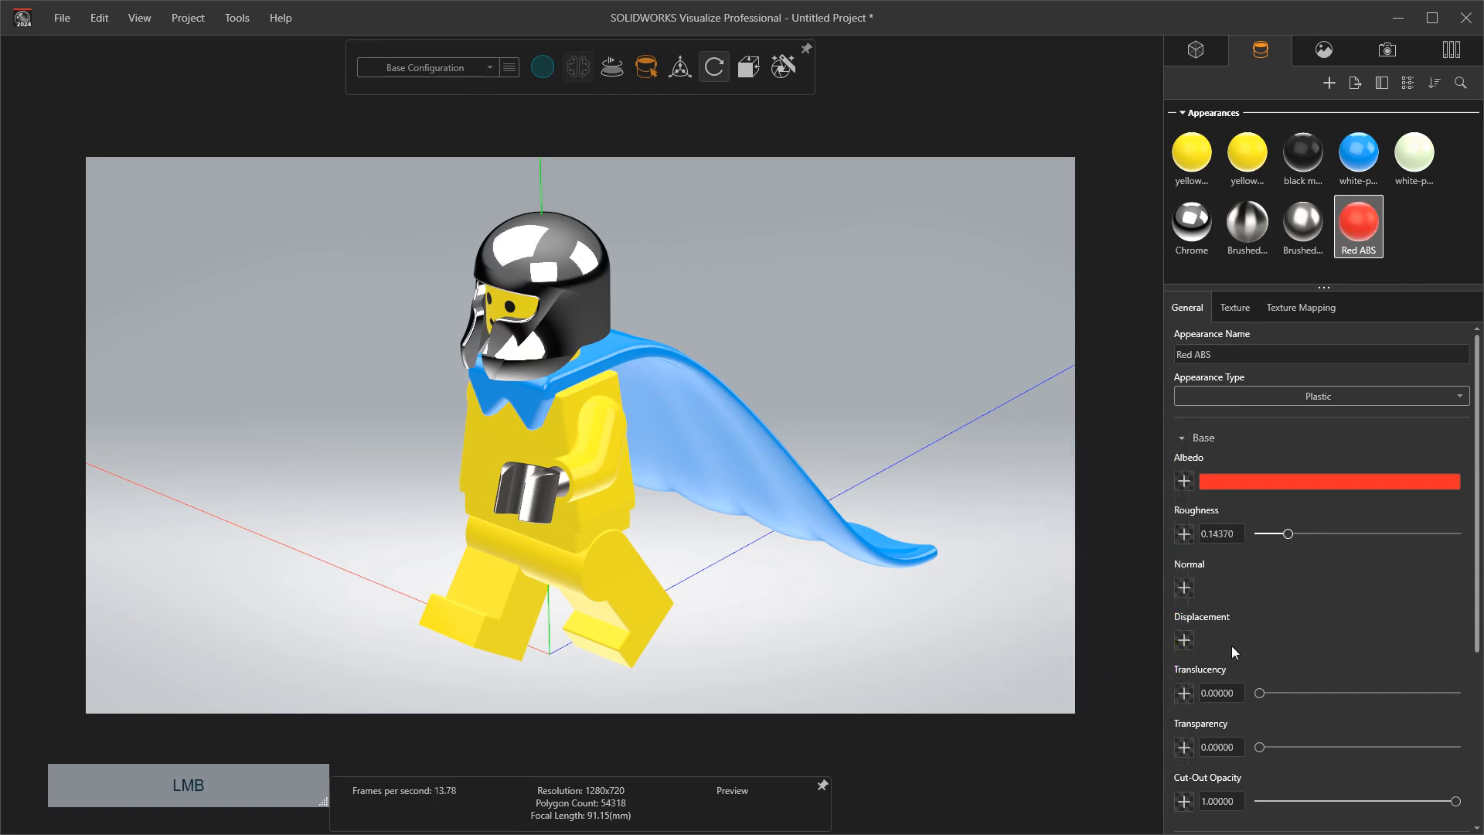
left_click(1184, 588)
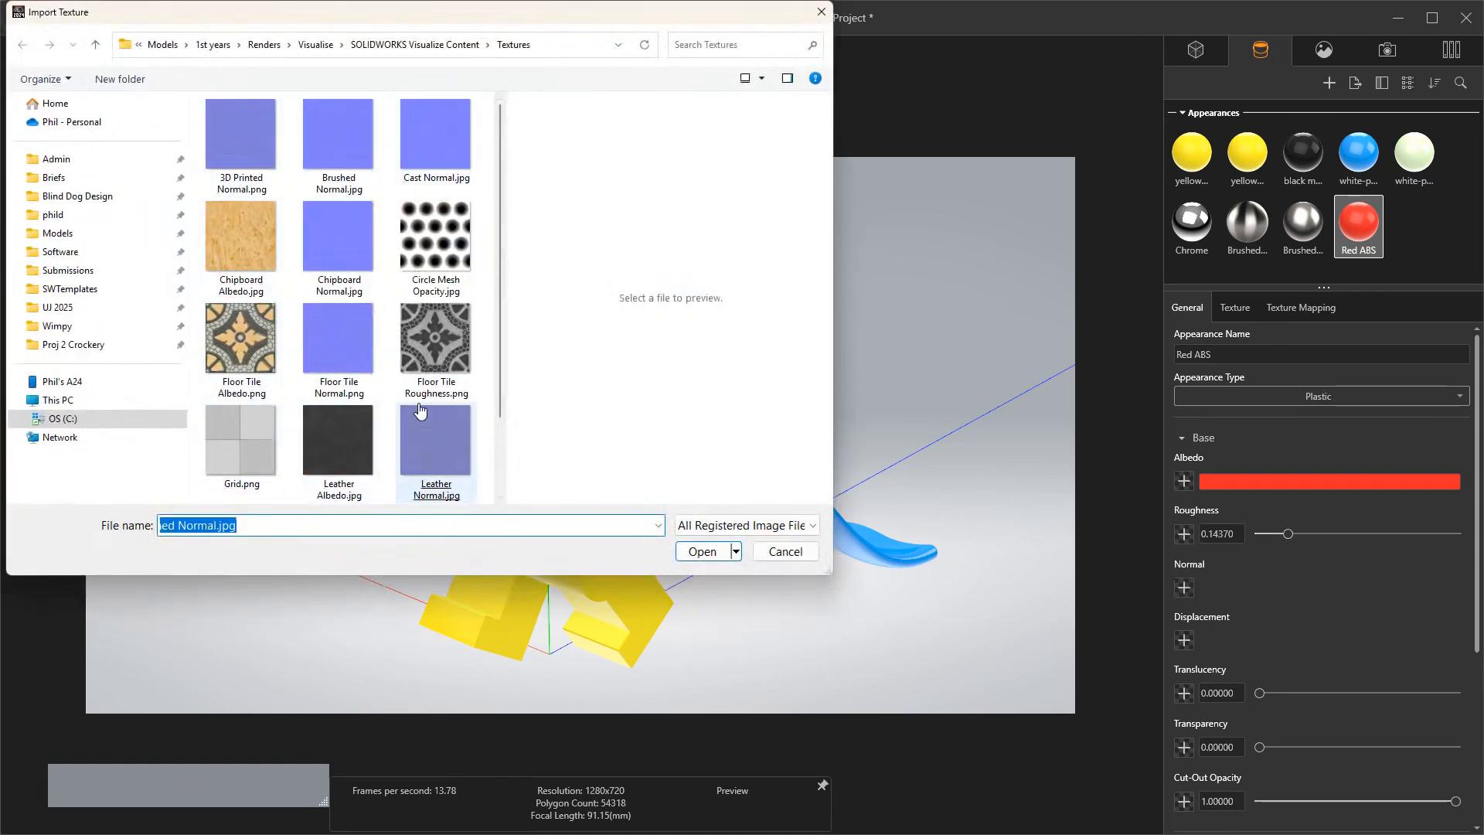
left_click(790, 552)
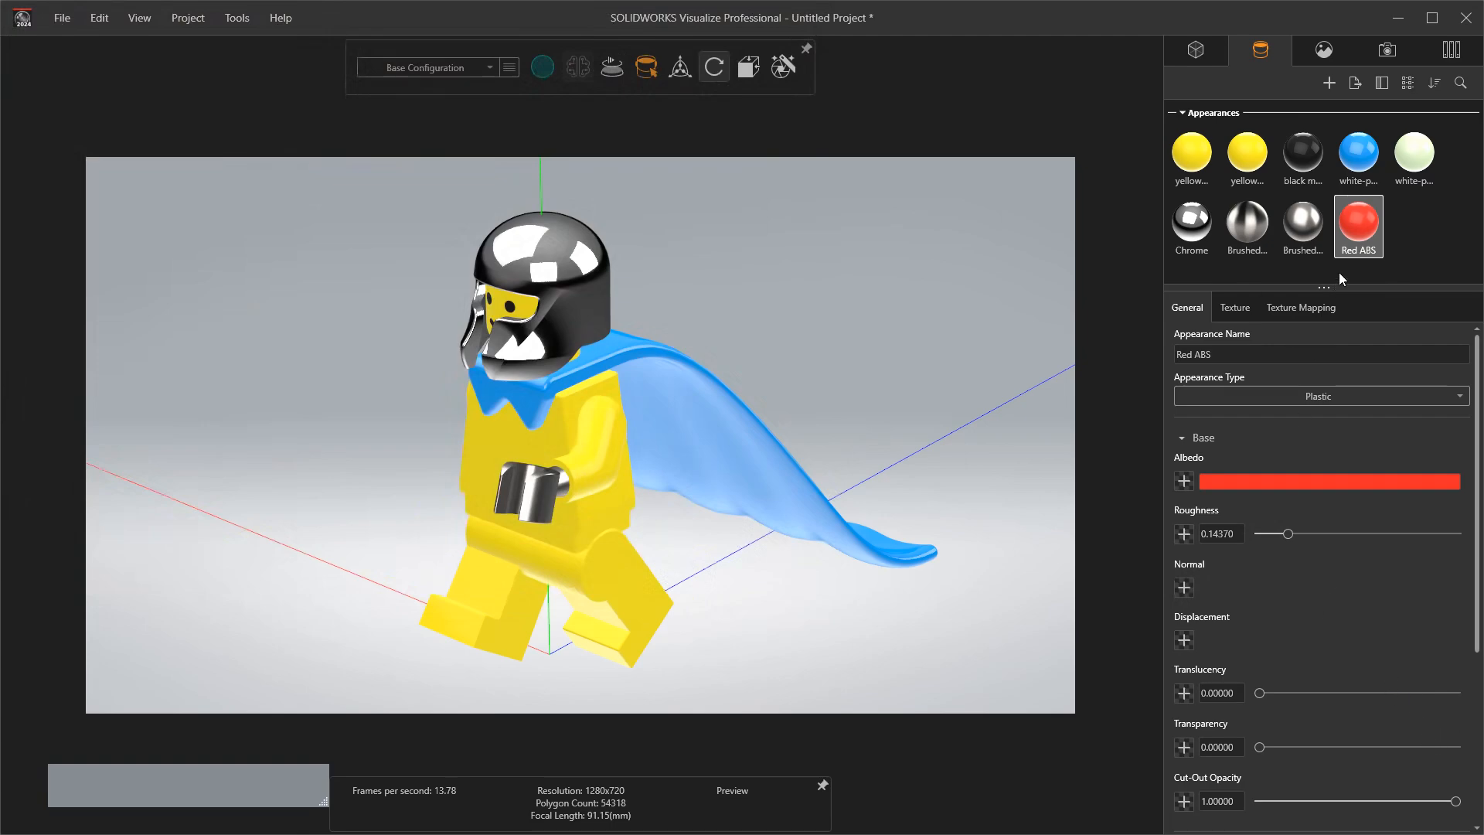
Step: Apply Red ABS to the figure's head and lower the appearance's roughness to about 0.028
left_click_drag(1365, 225, 516, 309)
left_click(736, 289)
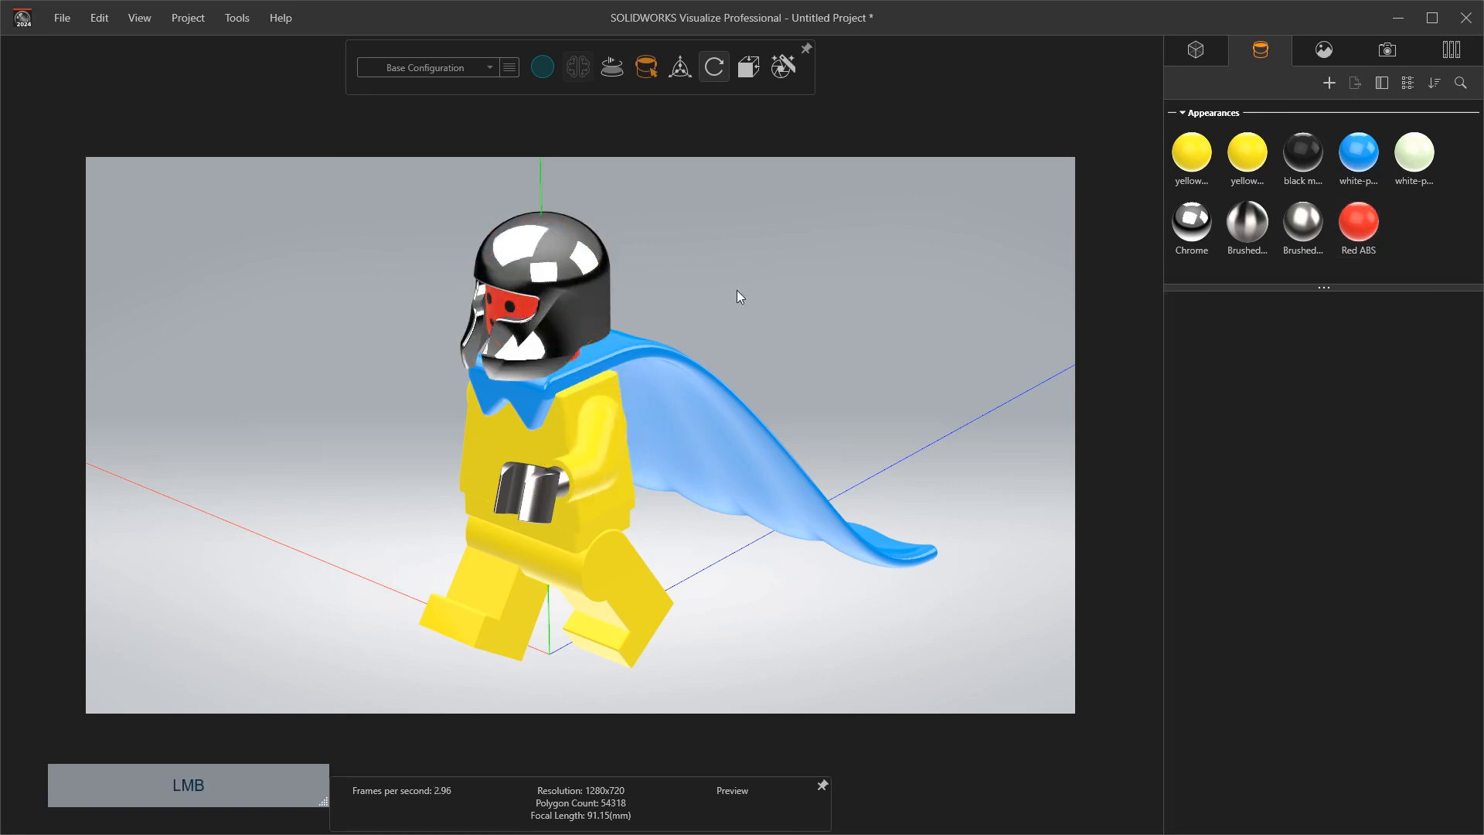
left_click(1359, 224)
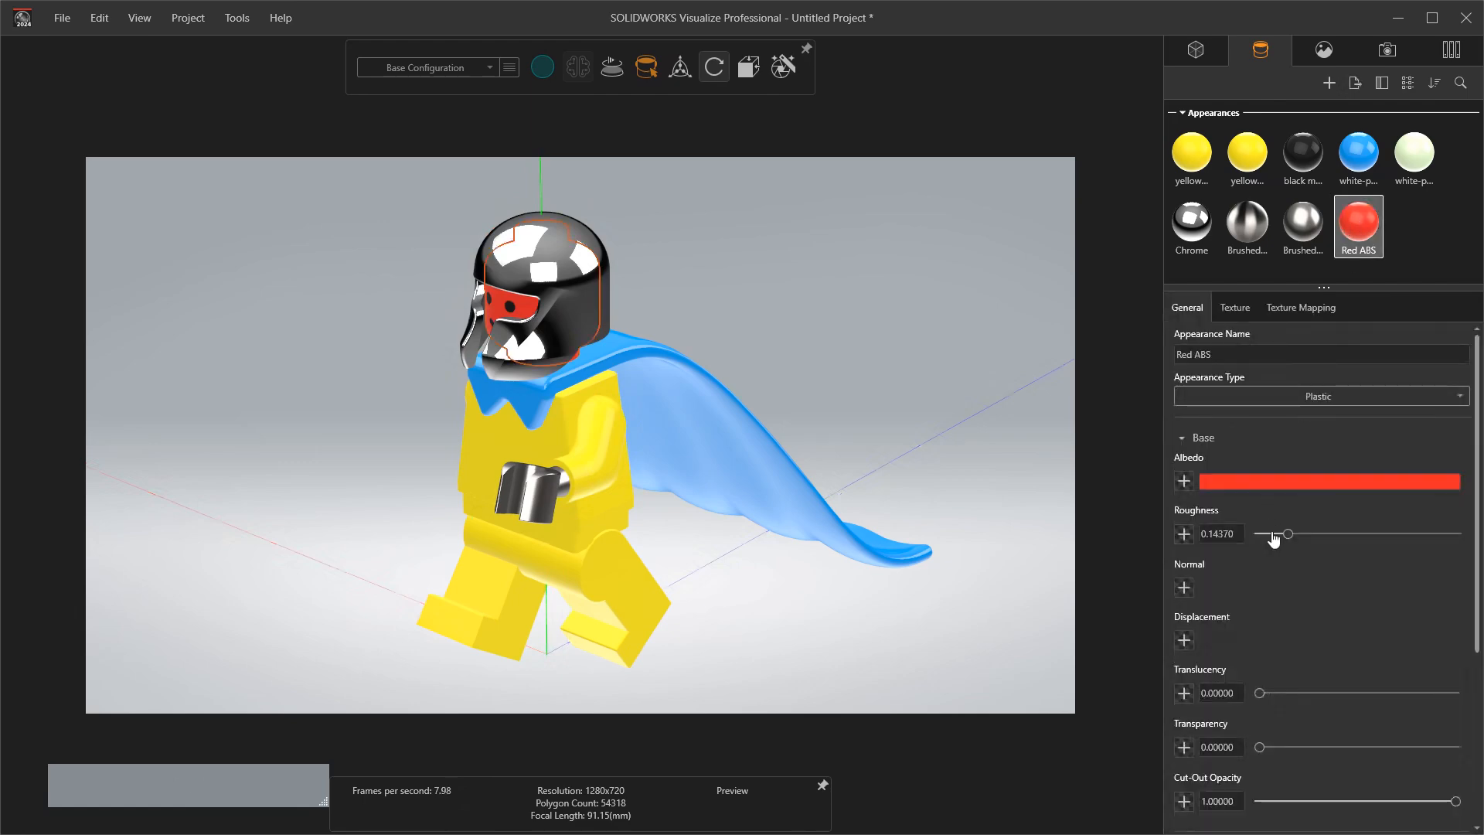
mouse_move(1271, 533)
left_mouse_down()
mouse_move(1451, 538)
mouse_move(1264, 541)
left_mouse_up()
Step: Set the index of refraction of the Red ABS appearance to 1.33
scroll(1296, 596, "down", 3)
scroll(1297, 605, "down", 3)
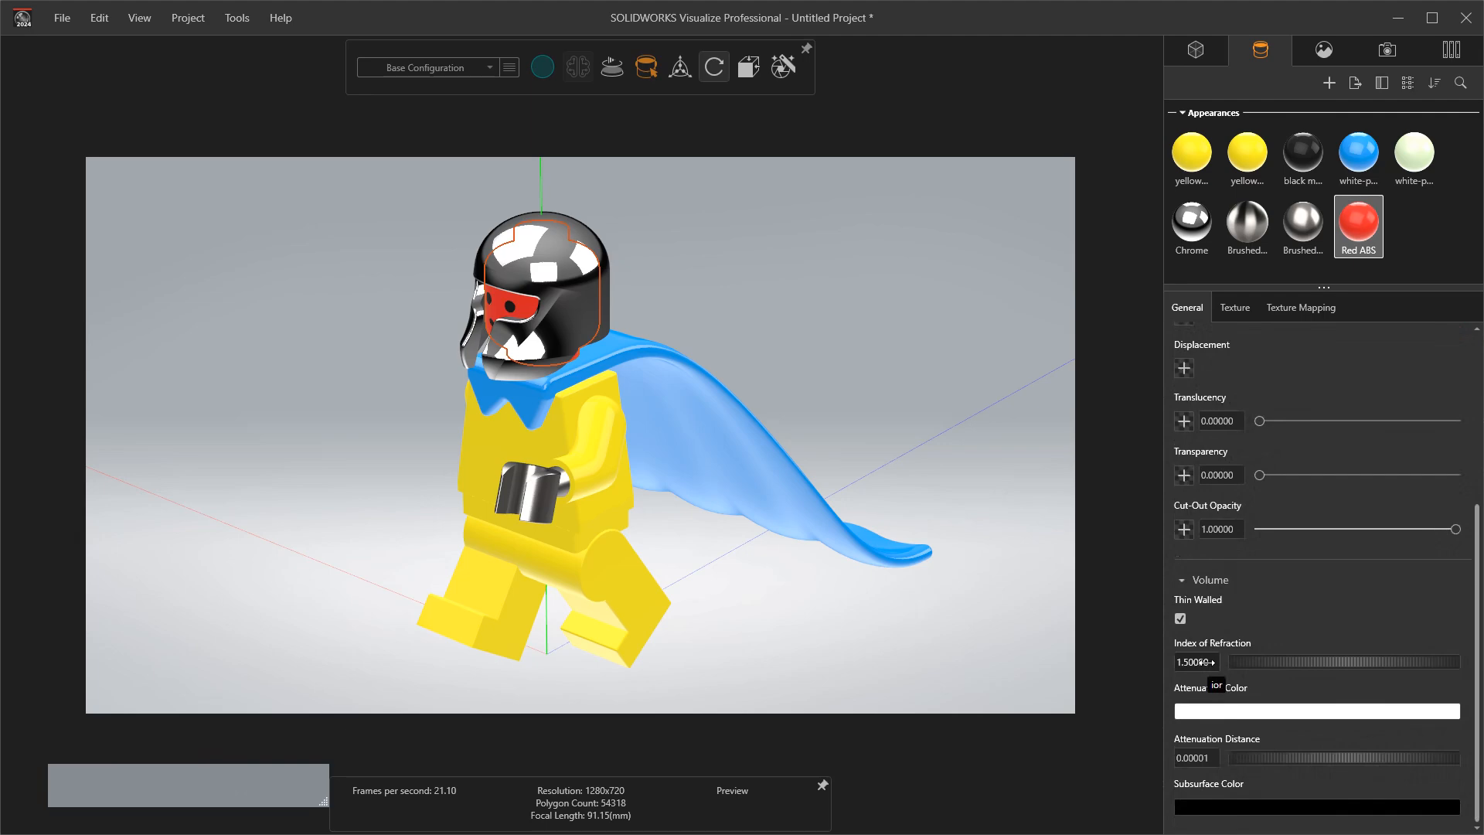
left_click(1203, 663)
key("Return")
Step: Render the figure in Accurate mode to examine the red head and chrome helmet, and return to Preview mode
left_click_drag(1126, 616, 937, 414)
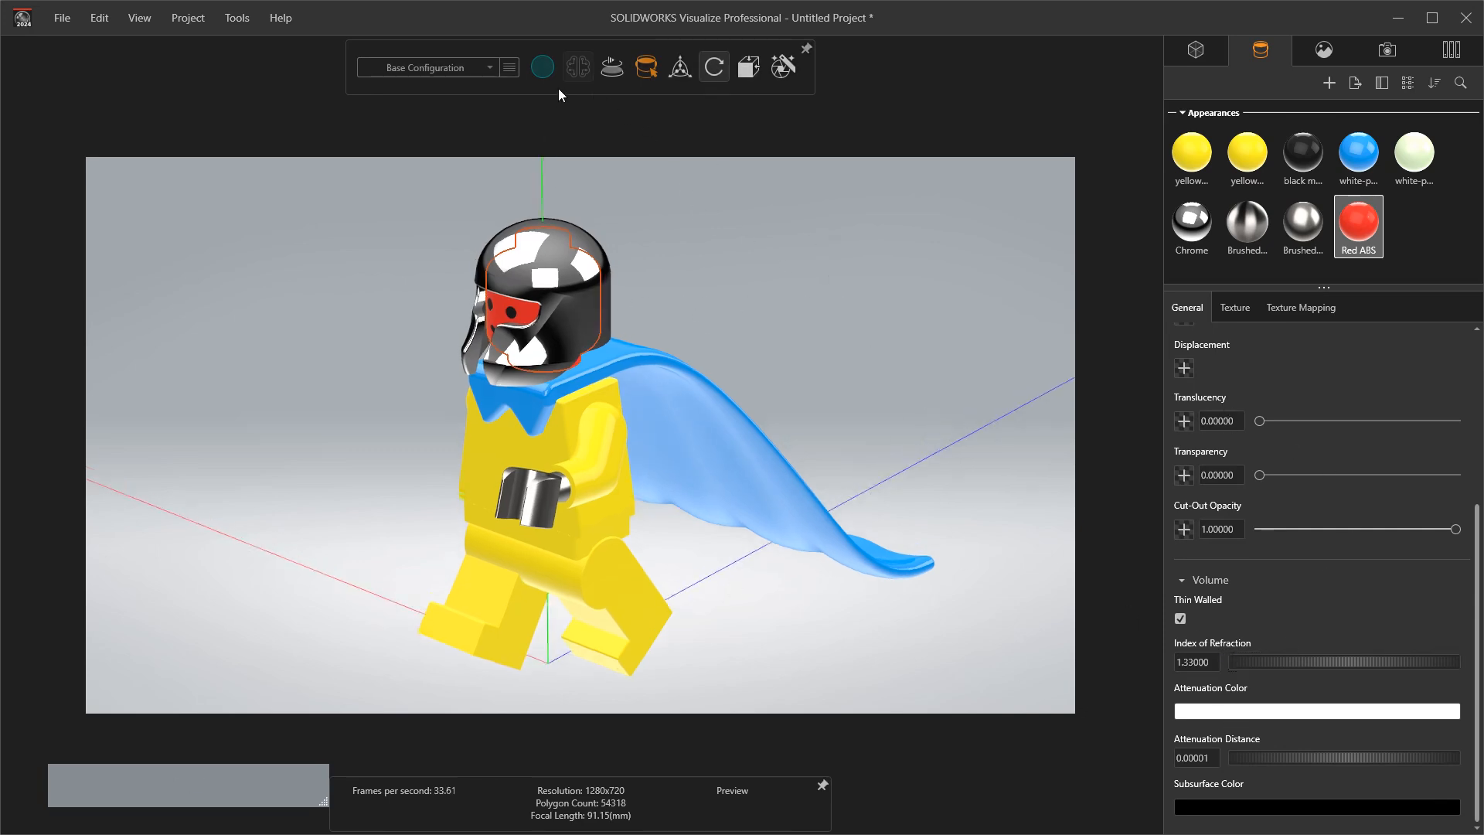
left_click(628, 198)
mouse_move(551, 68)
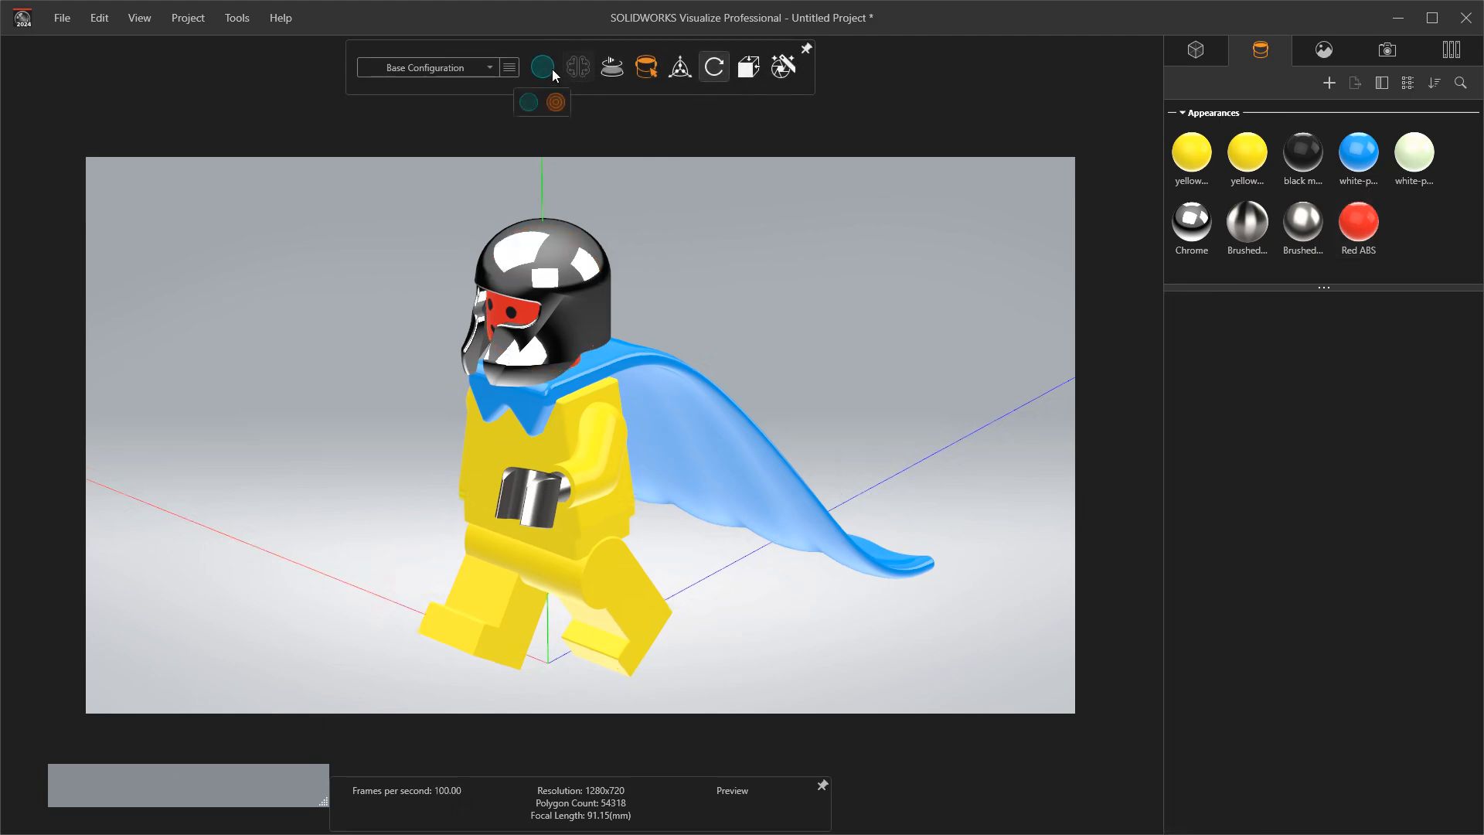
left_click(555, 103)
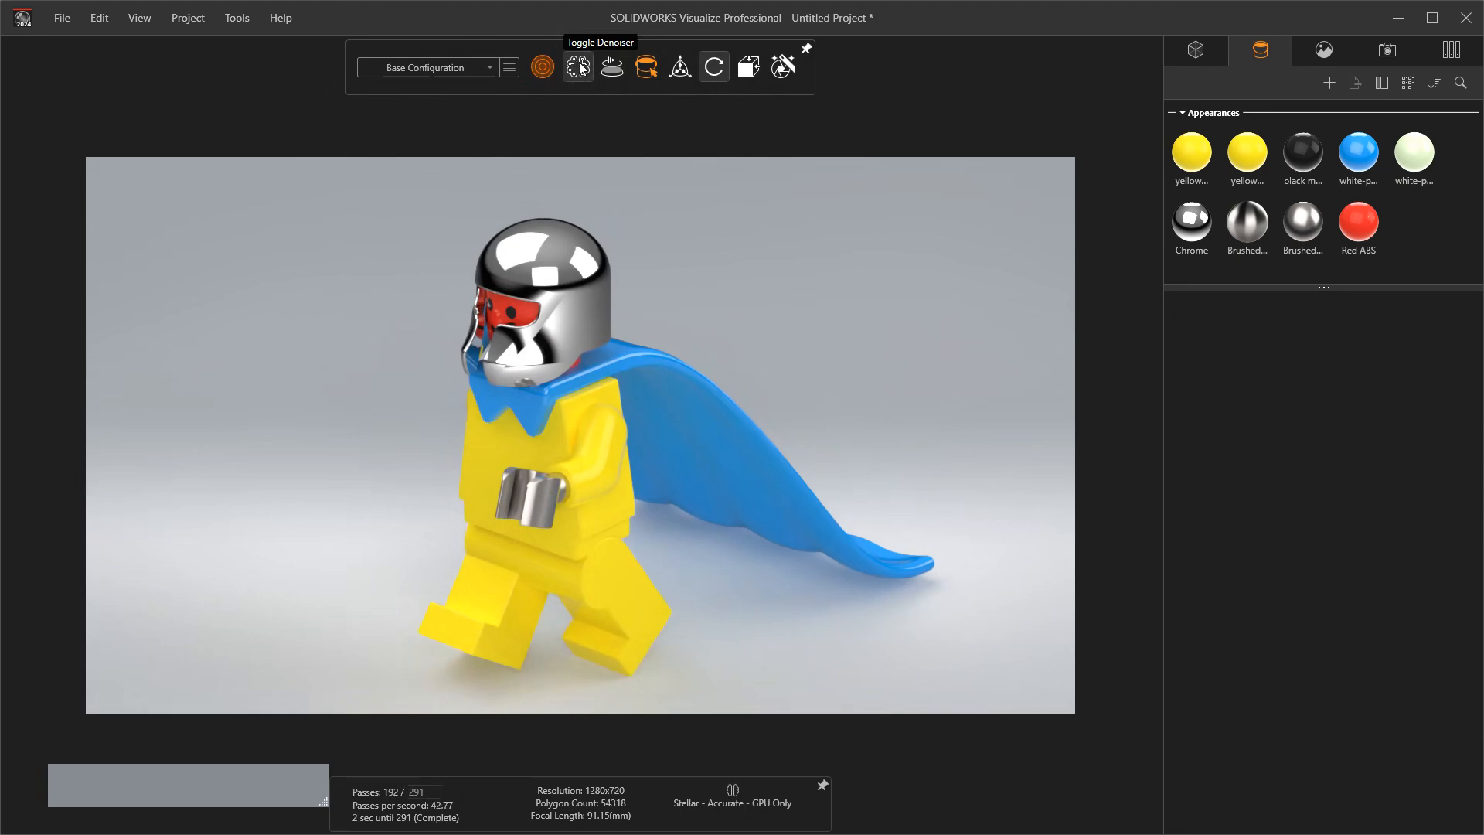
mouse_move(544, 66)
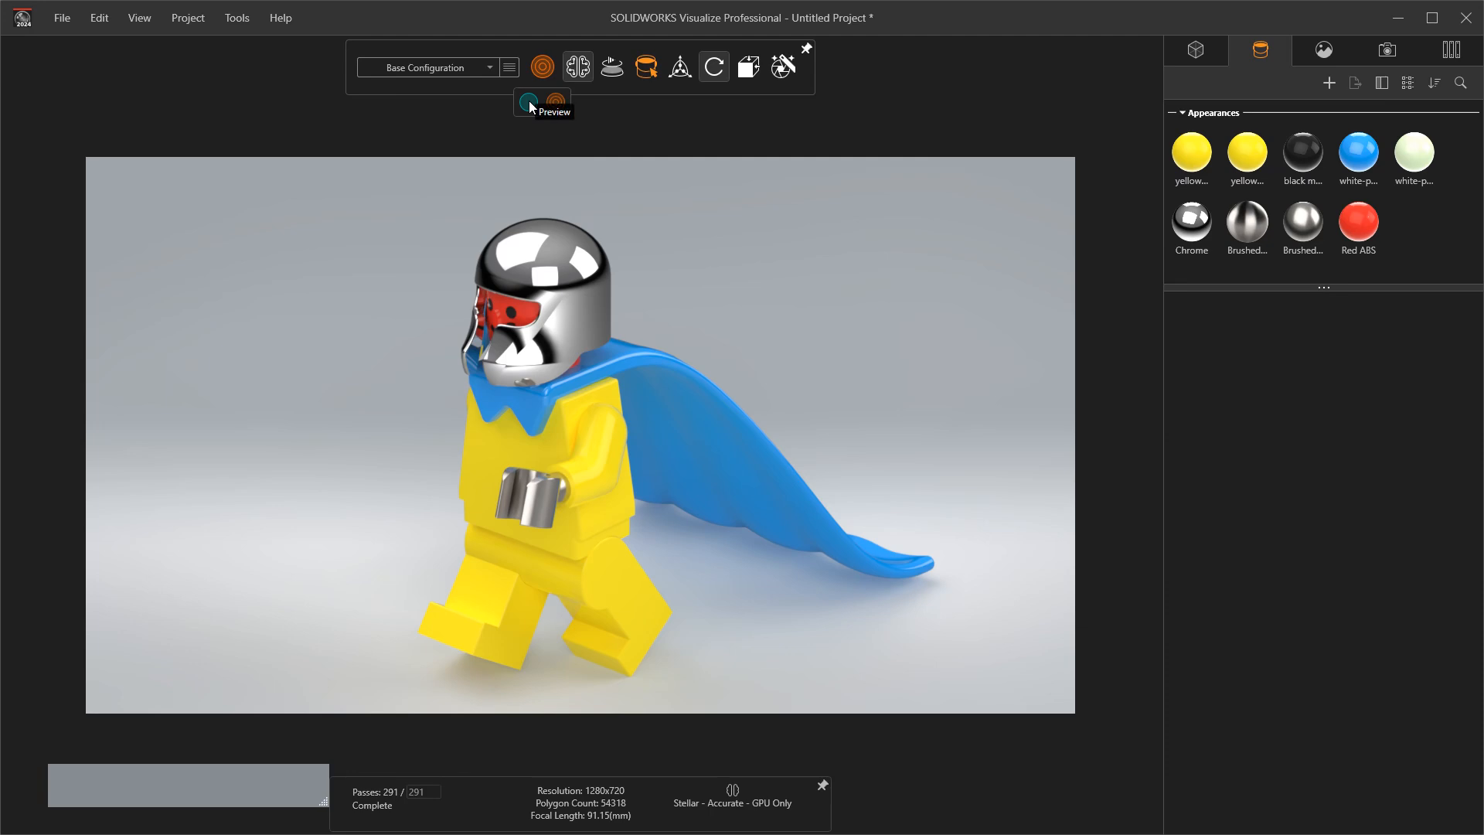
left_click(528, 102)
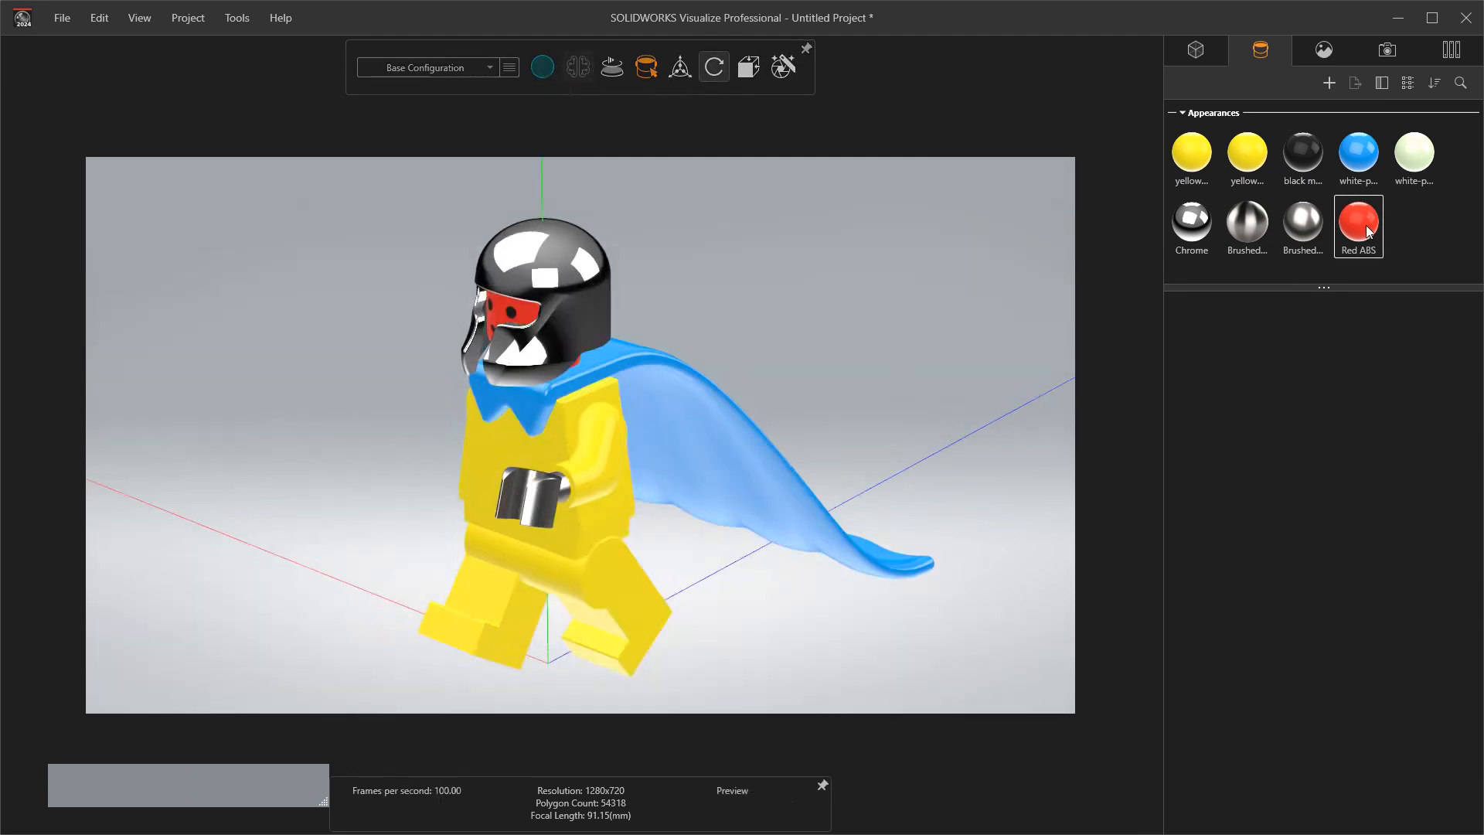
Step: Open the properties of the head's appearance from the model and rename the appearance as yellow
key("Escape")
left_click(526, 311)
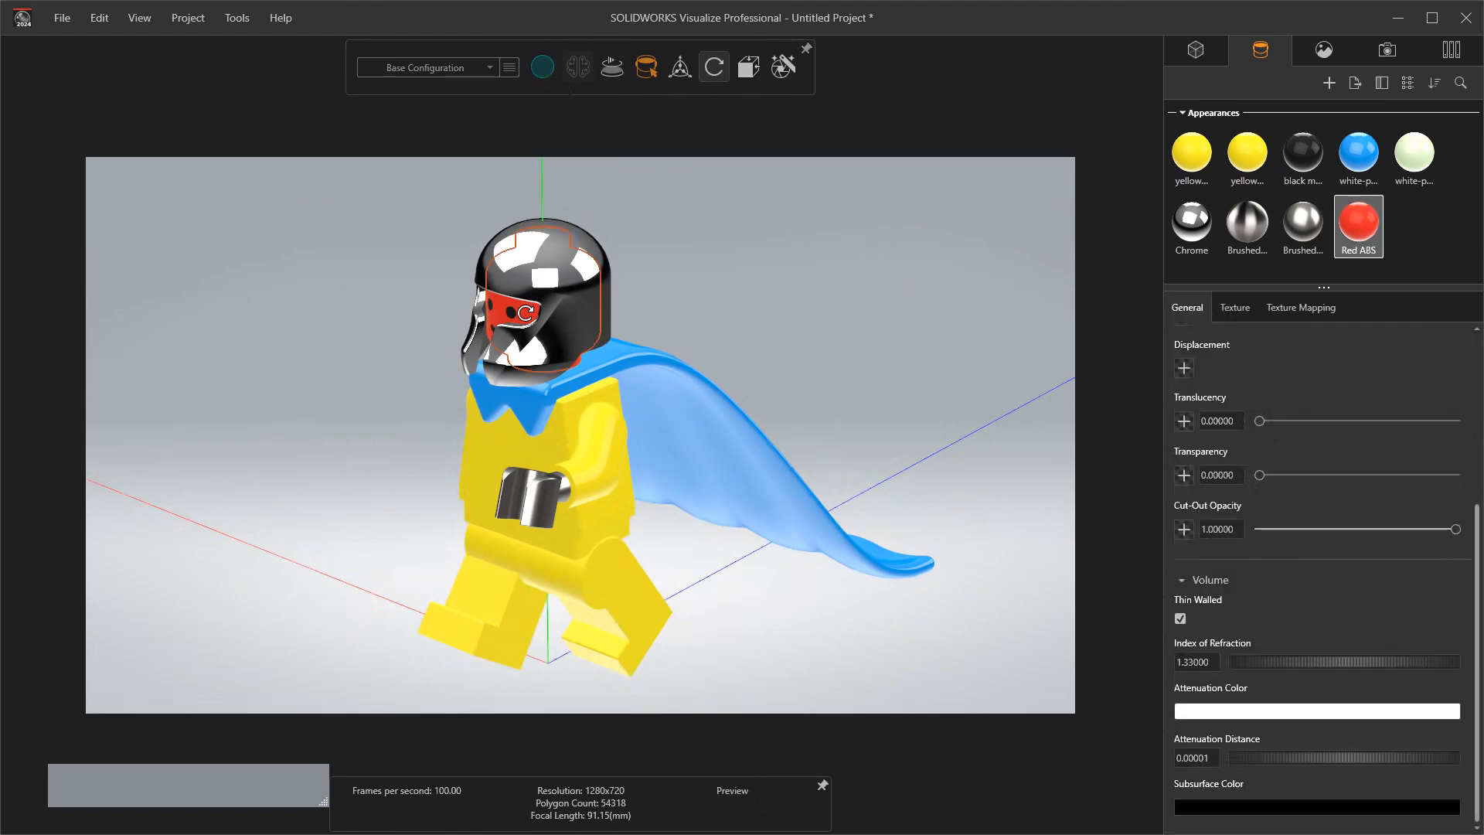
right_click(526, 312)
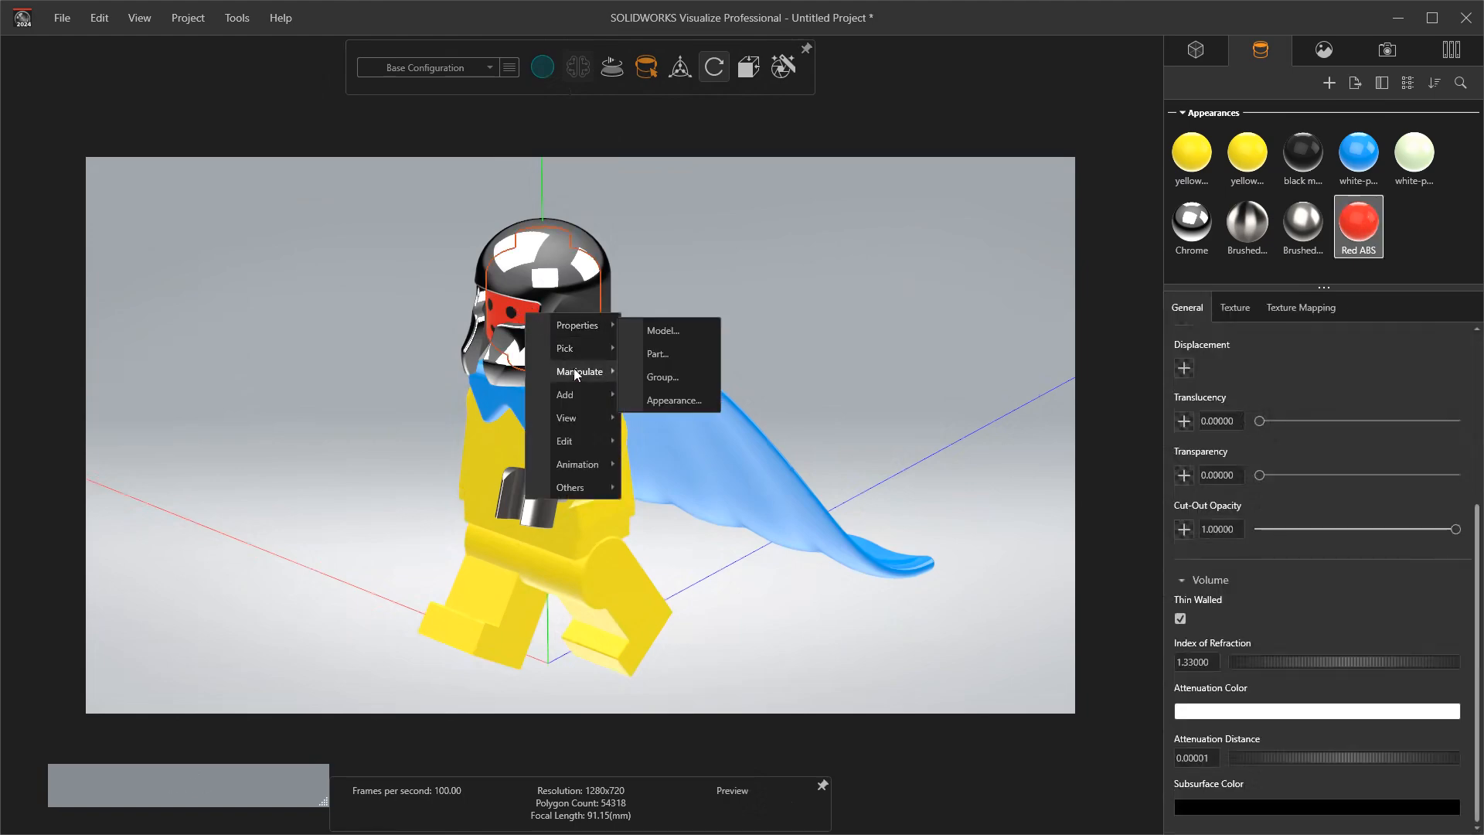
mouse_move(572, 323)
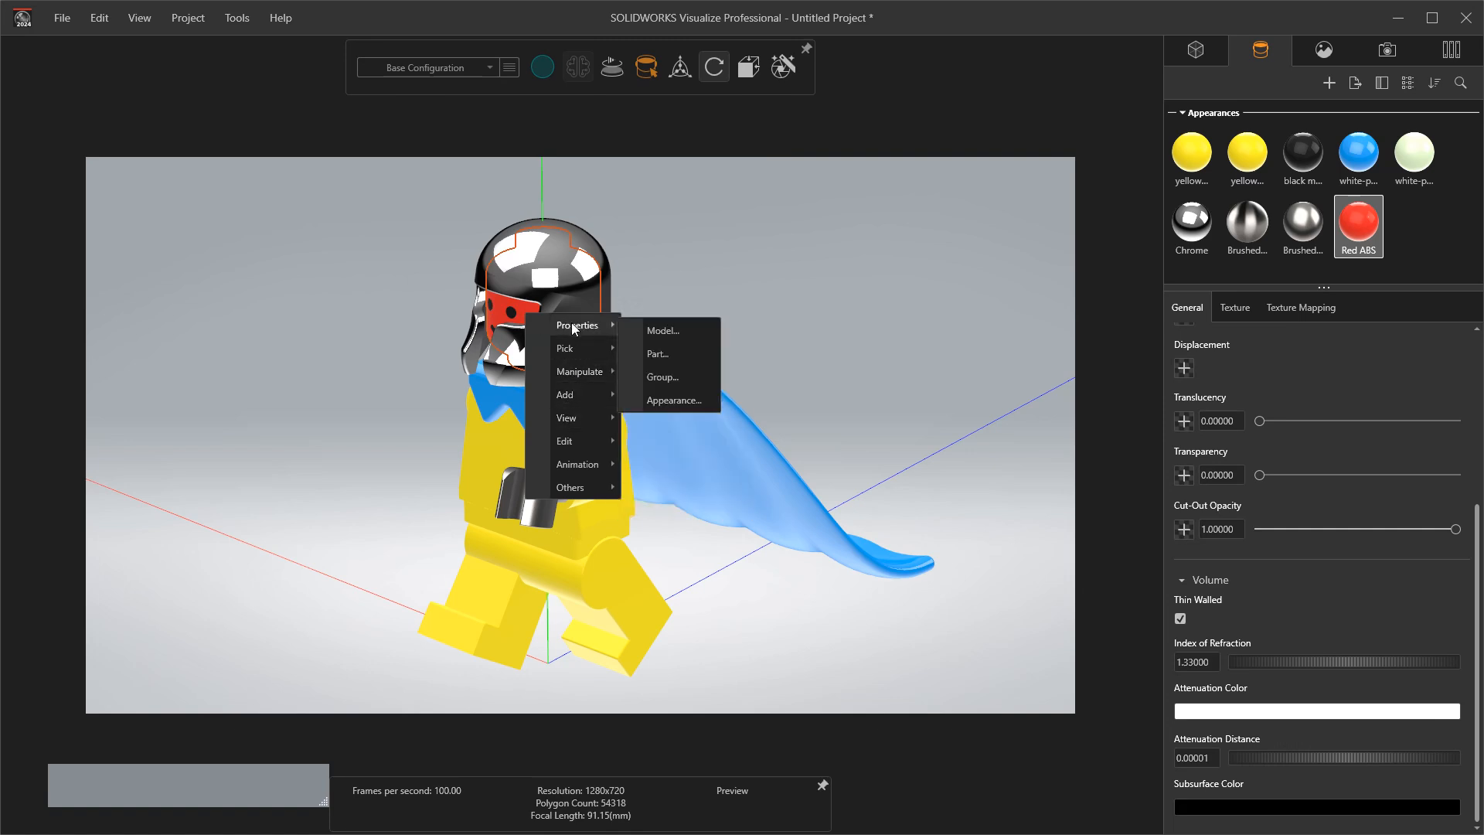
left_click(666, 401)
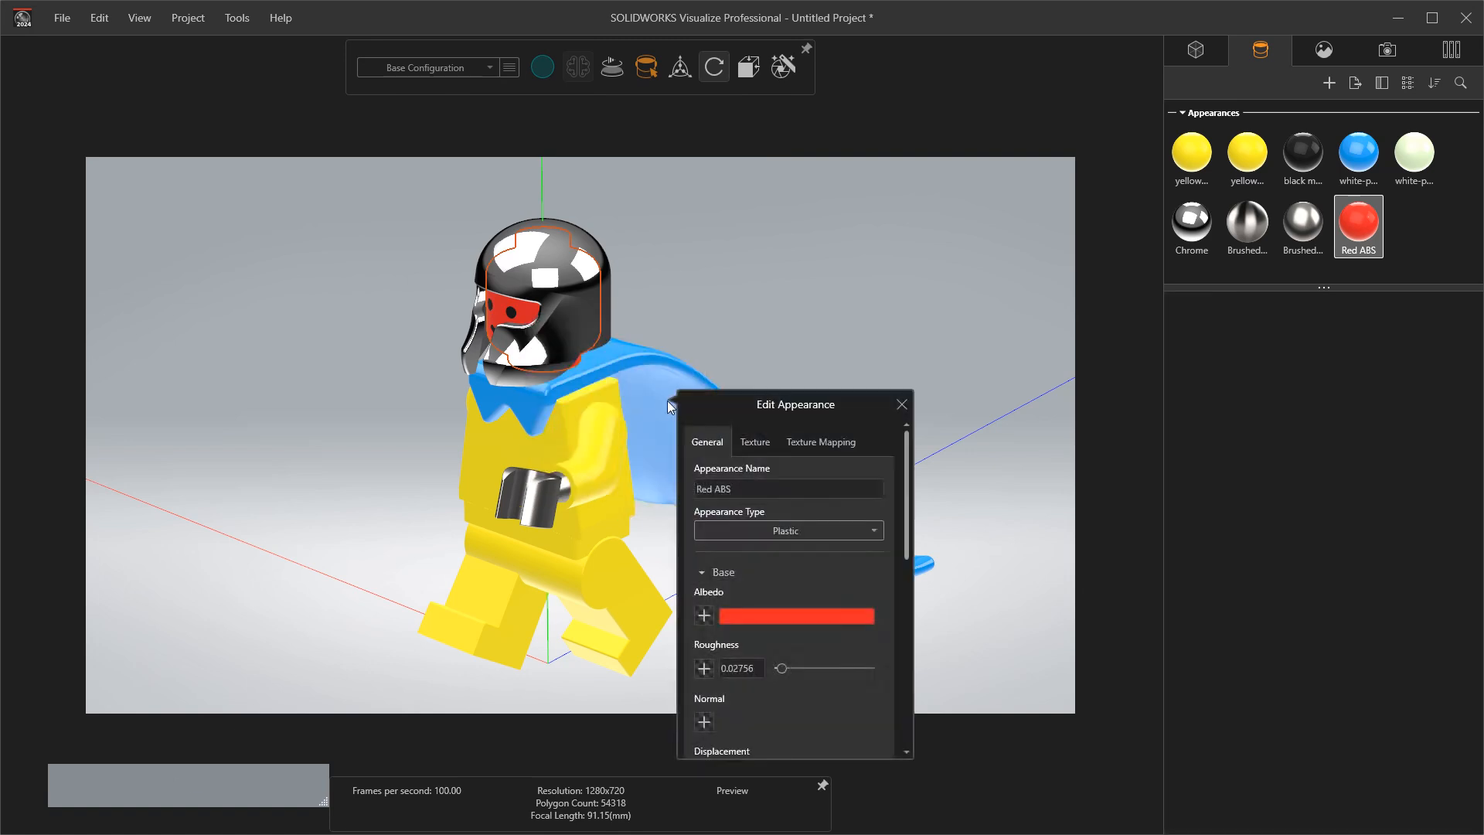
left_click(741, 489)
type("yellow")
left_click_drag(906, 536, 886, 453)
key("Return")
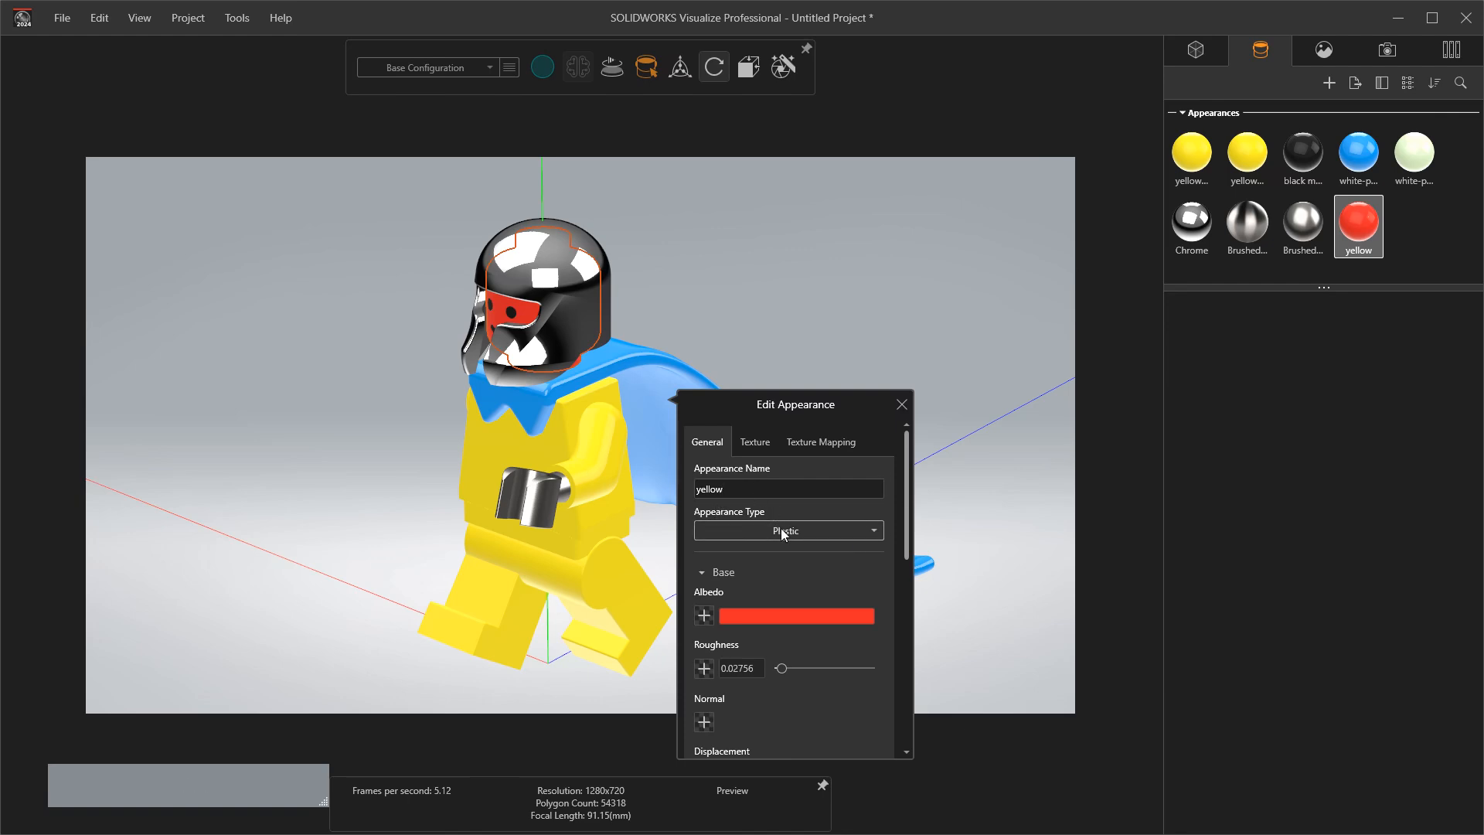
Step: Set the head appearance's albedo colour to yellow, RGB 241, 206, 33, and review its volume settings
left_click(741, 615)
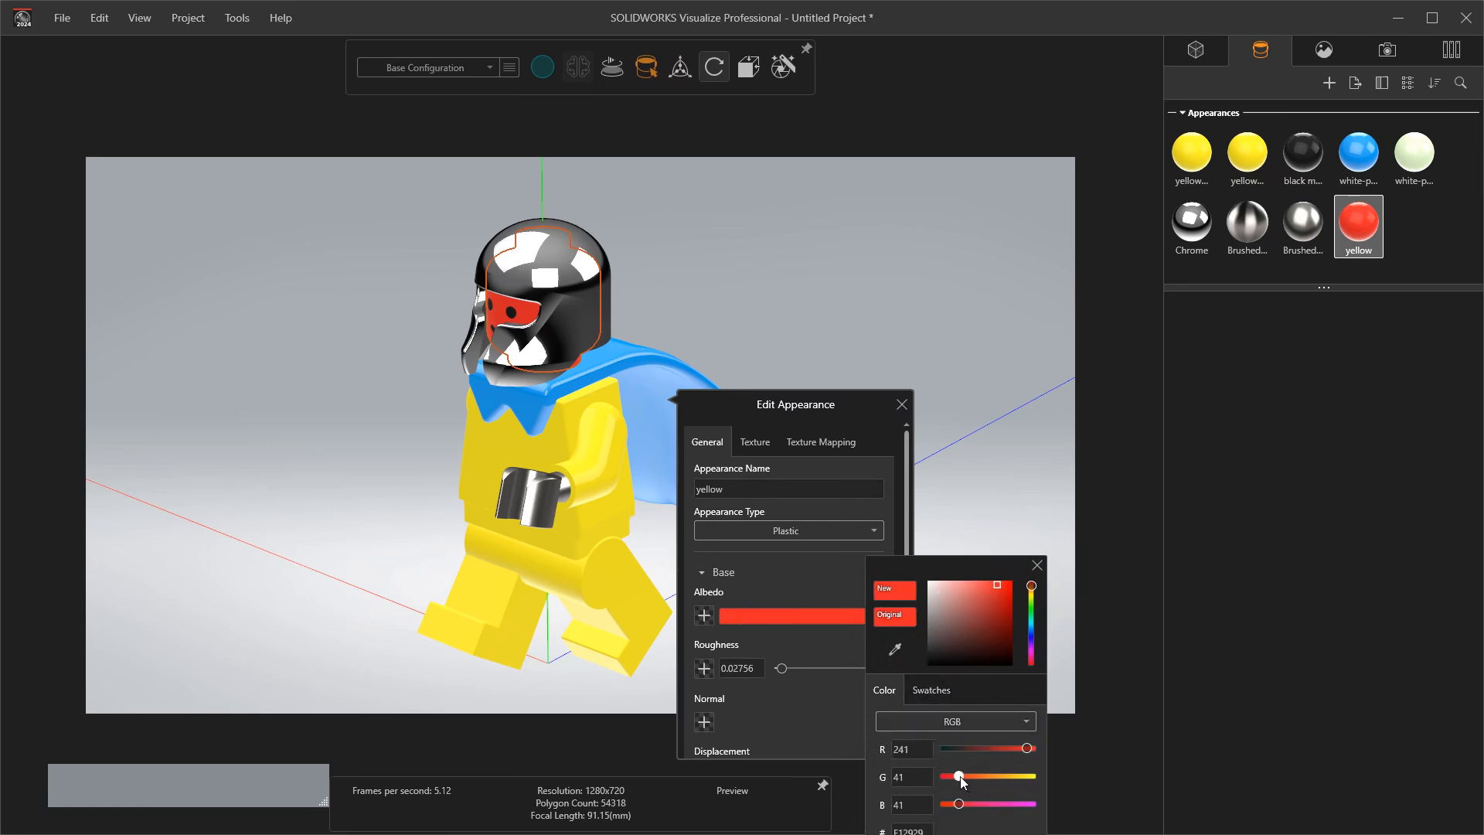
left_click_drag(960, 776, 956, 808)
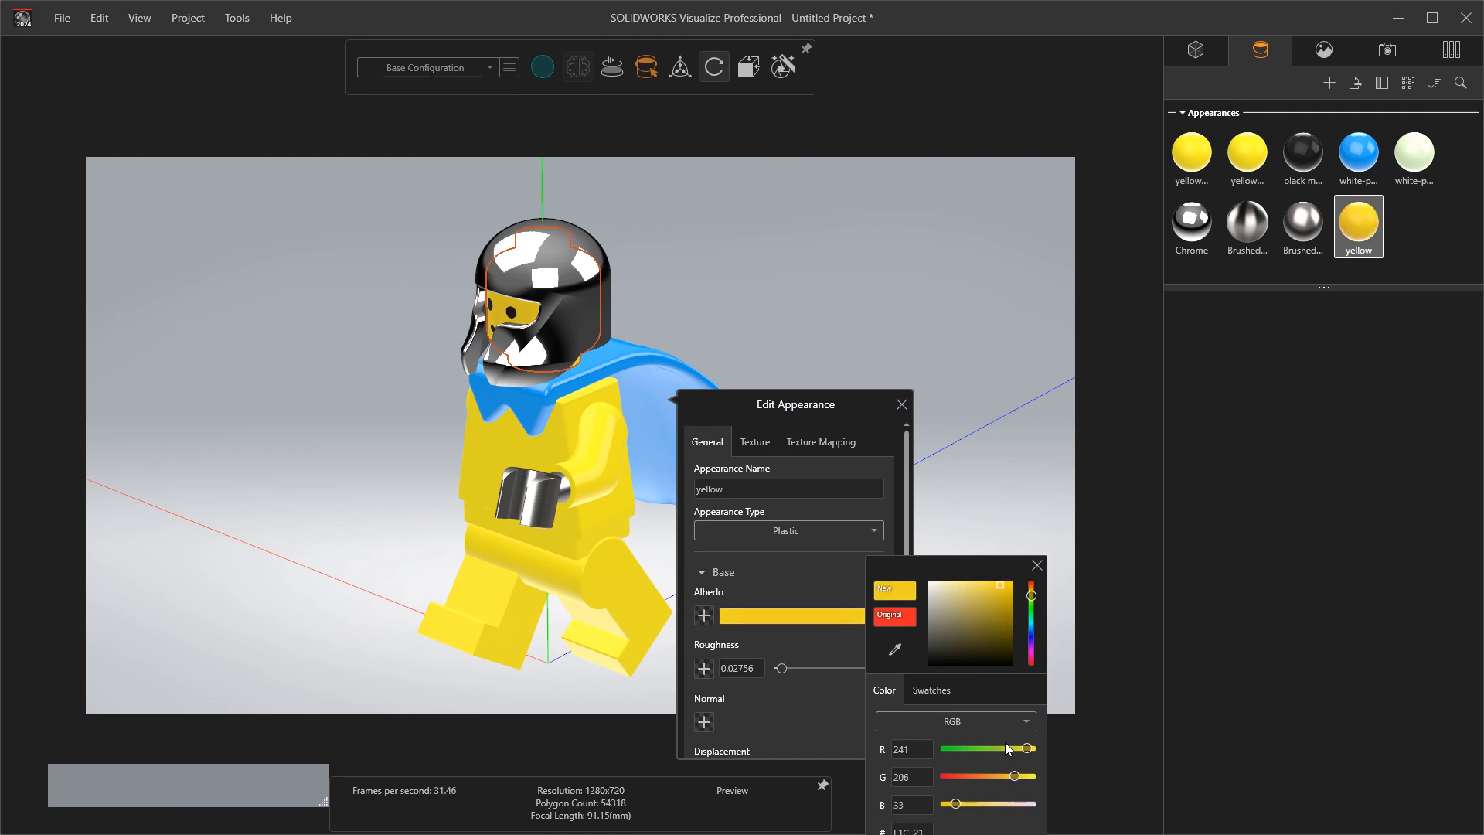
left_click(1038, 564)
left_click(790, 487)
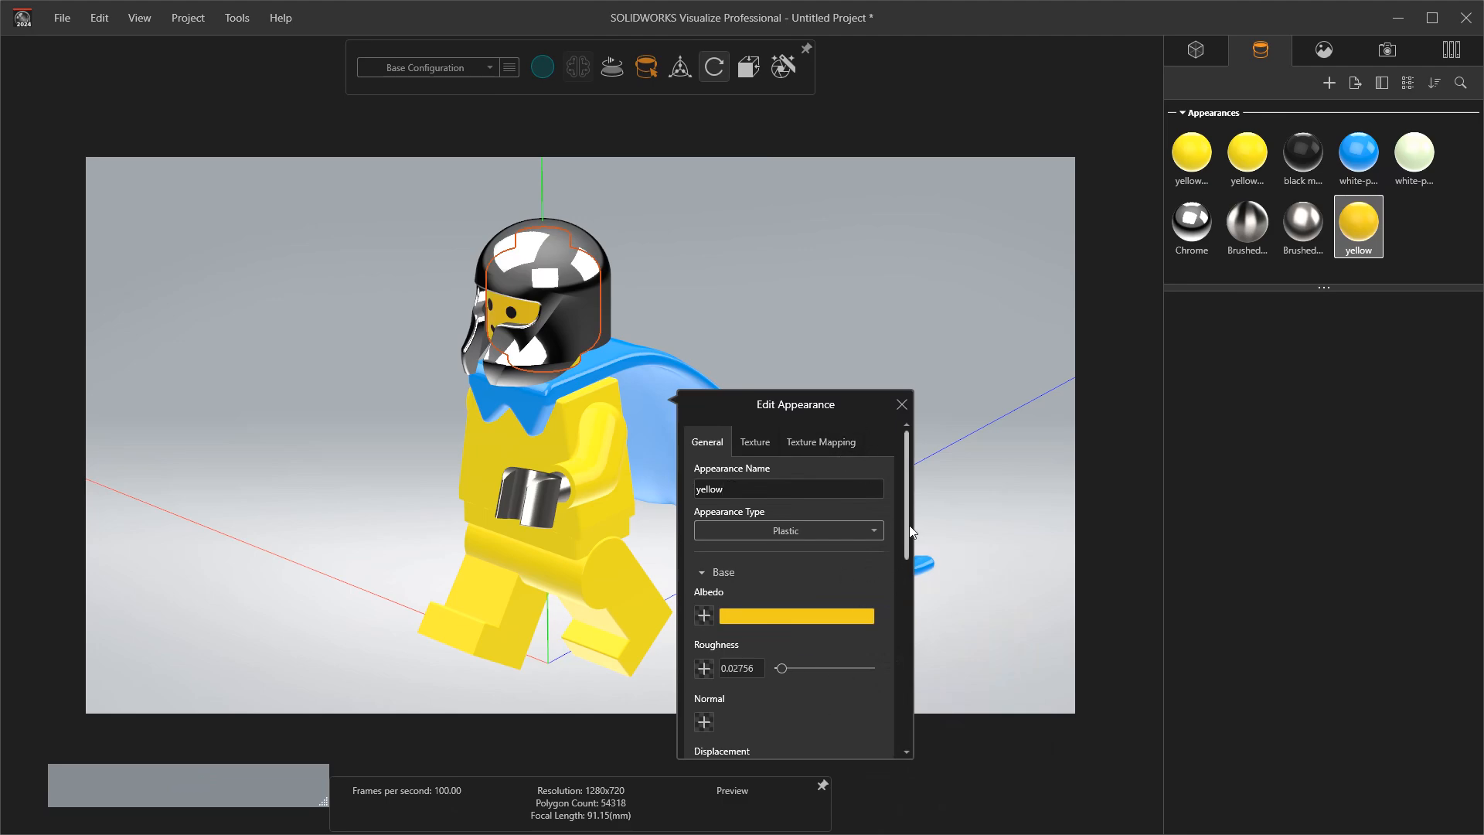
left_click_drag(905, 533, 929, 752)
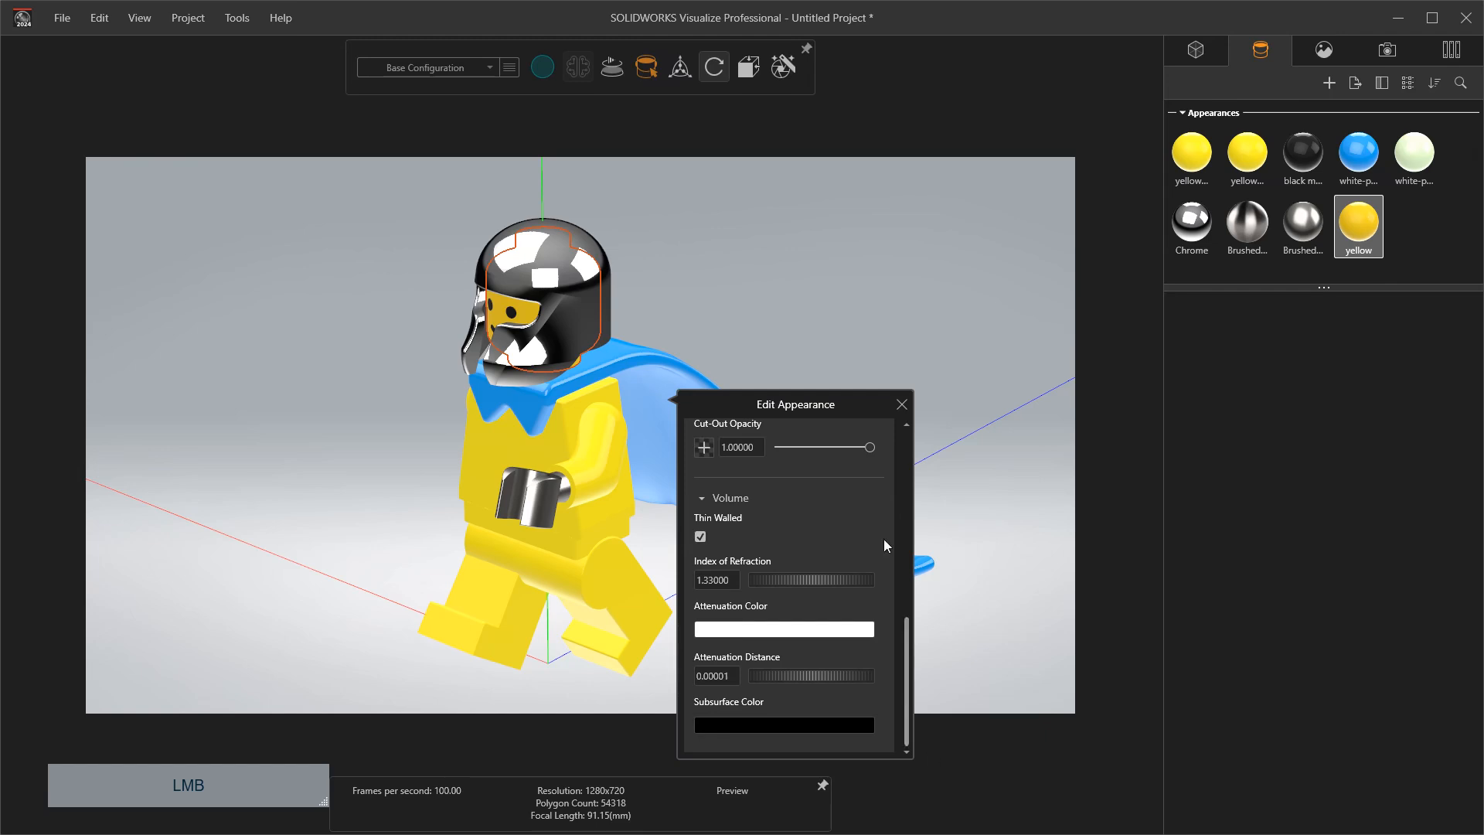
left_click(901, 404)
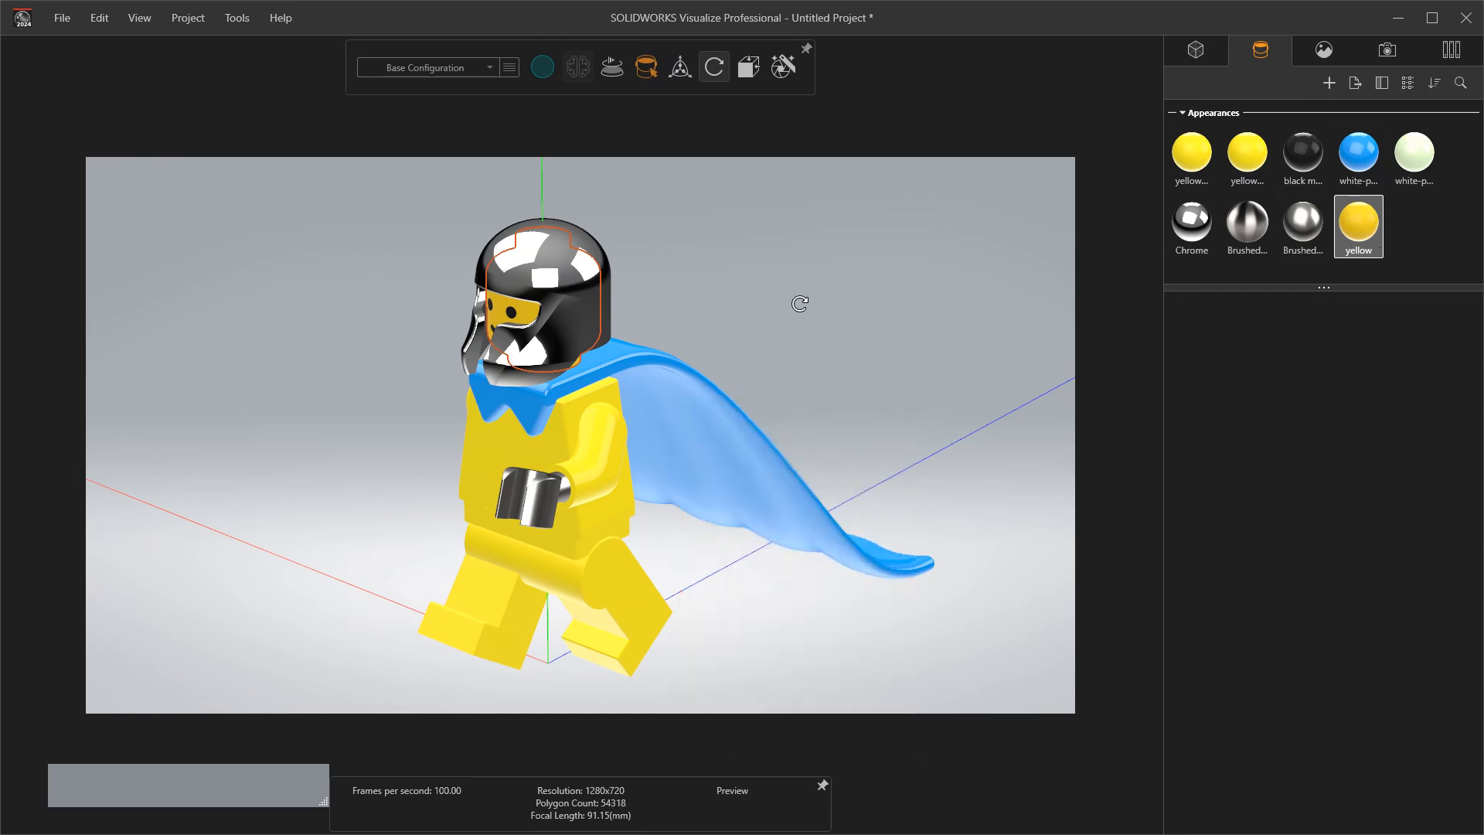
Step: Inspect the appearance settings of the figure's torso and the property options offered for it on the model
left_click(620, 334)
left_click_drag(621, 334, 726, 331)
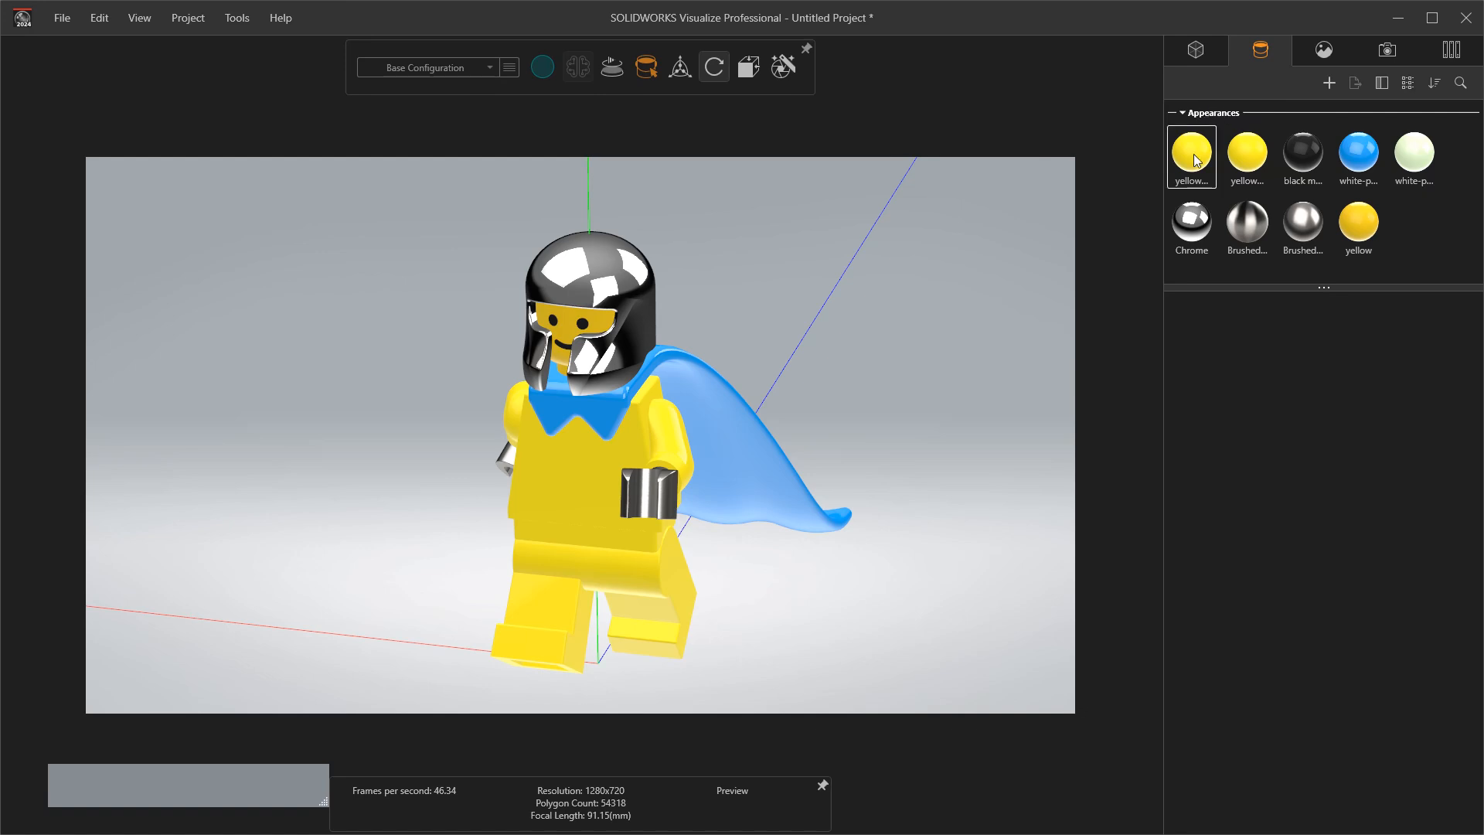
left_click(600, 464)
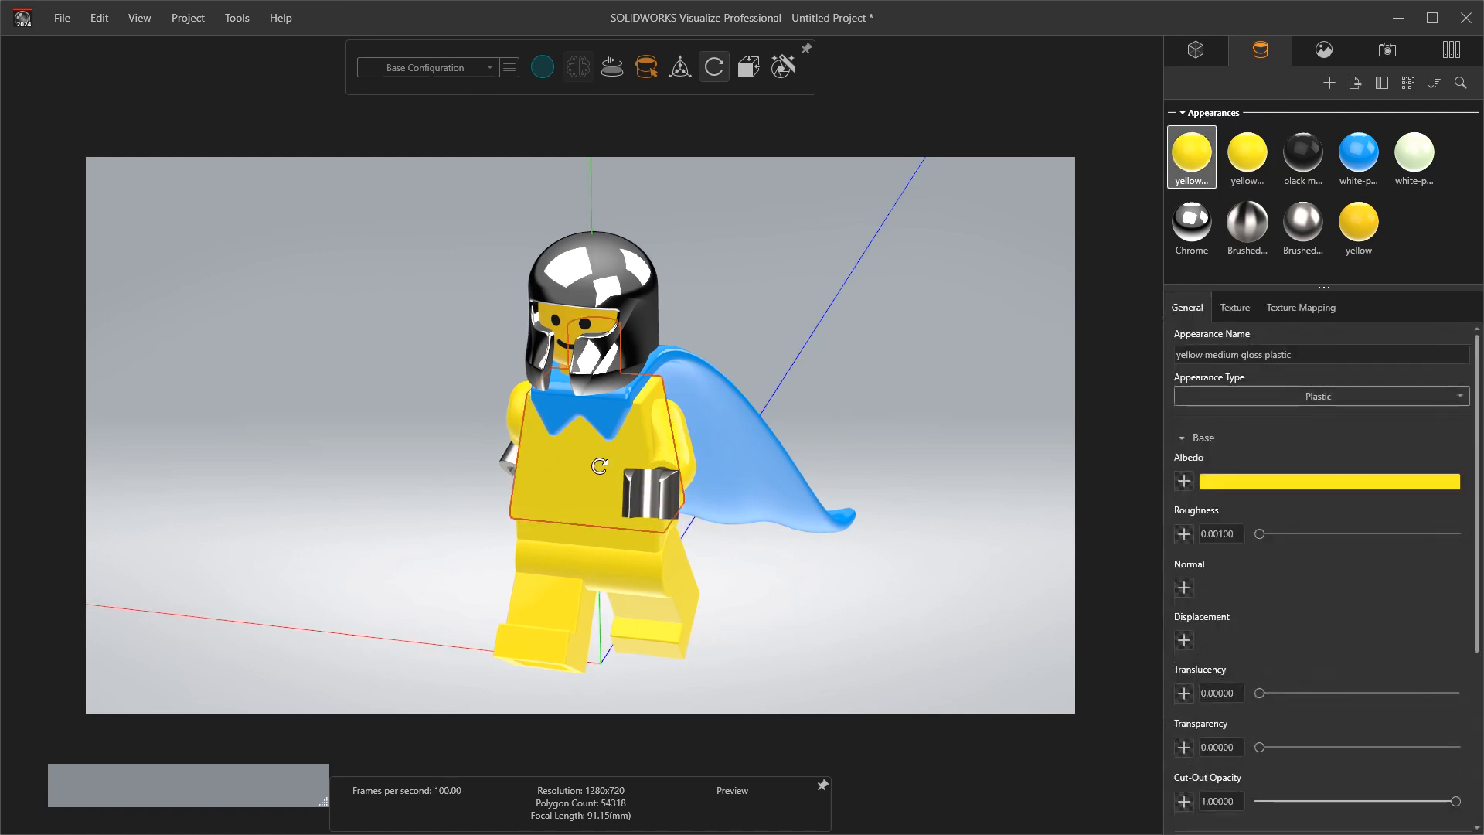
right_click(600, 465)
mouse_move(651, 480)
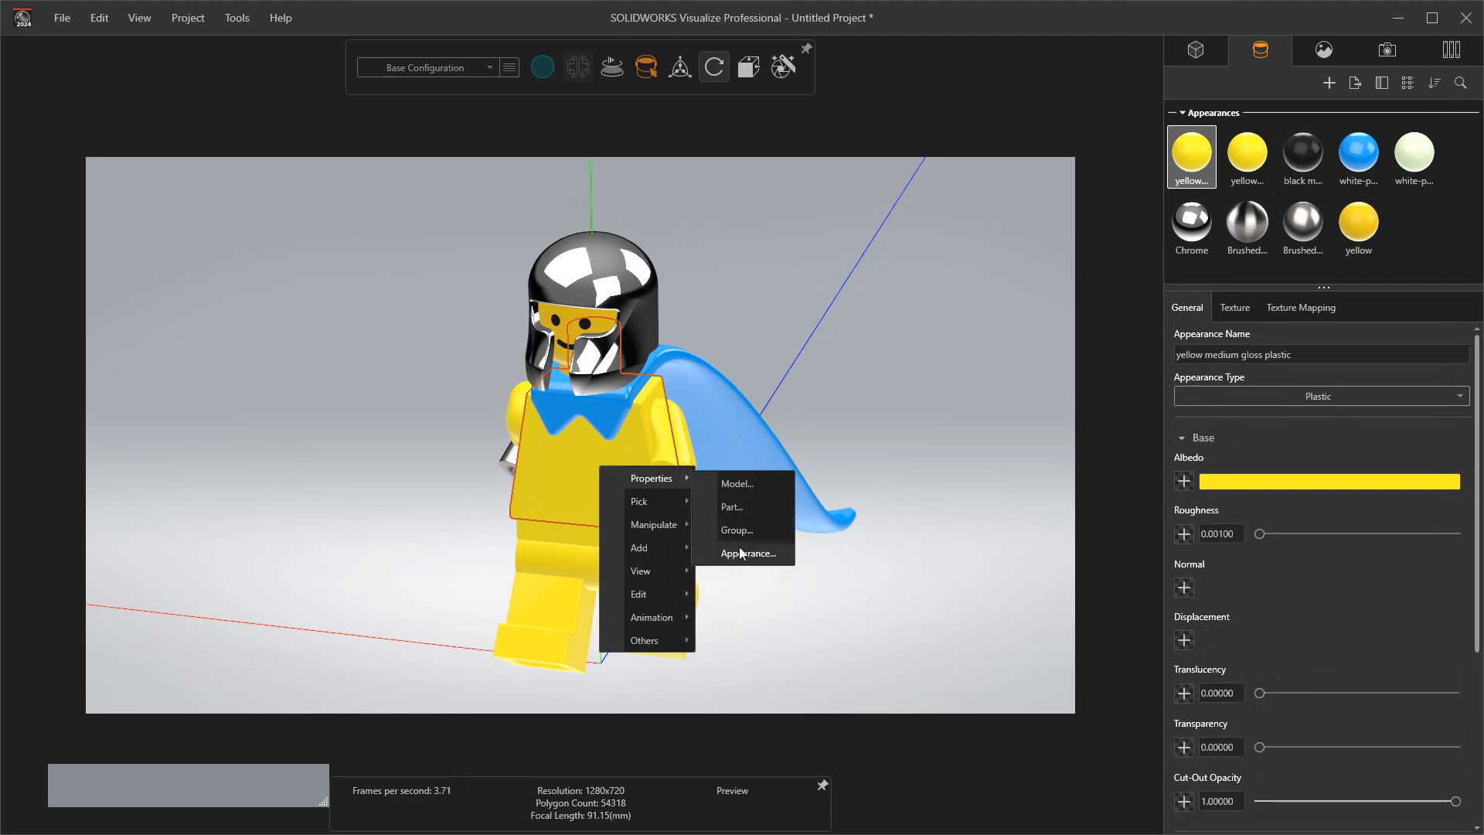
key("Escape")
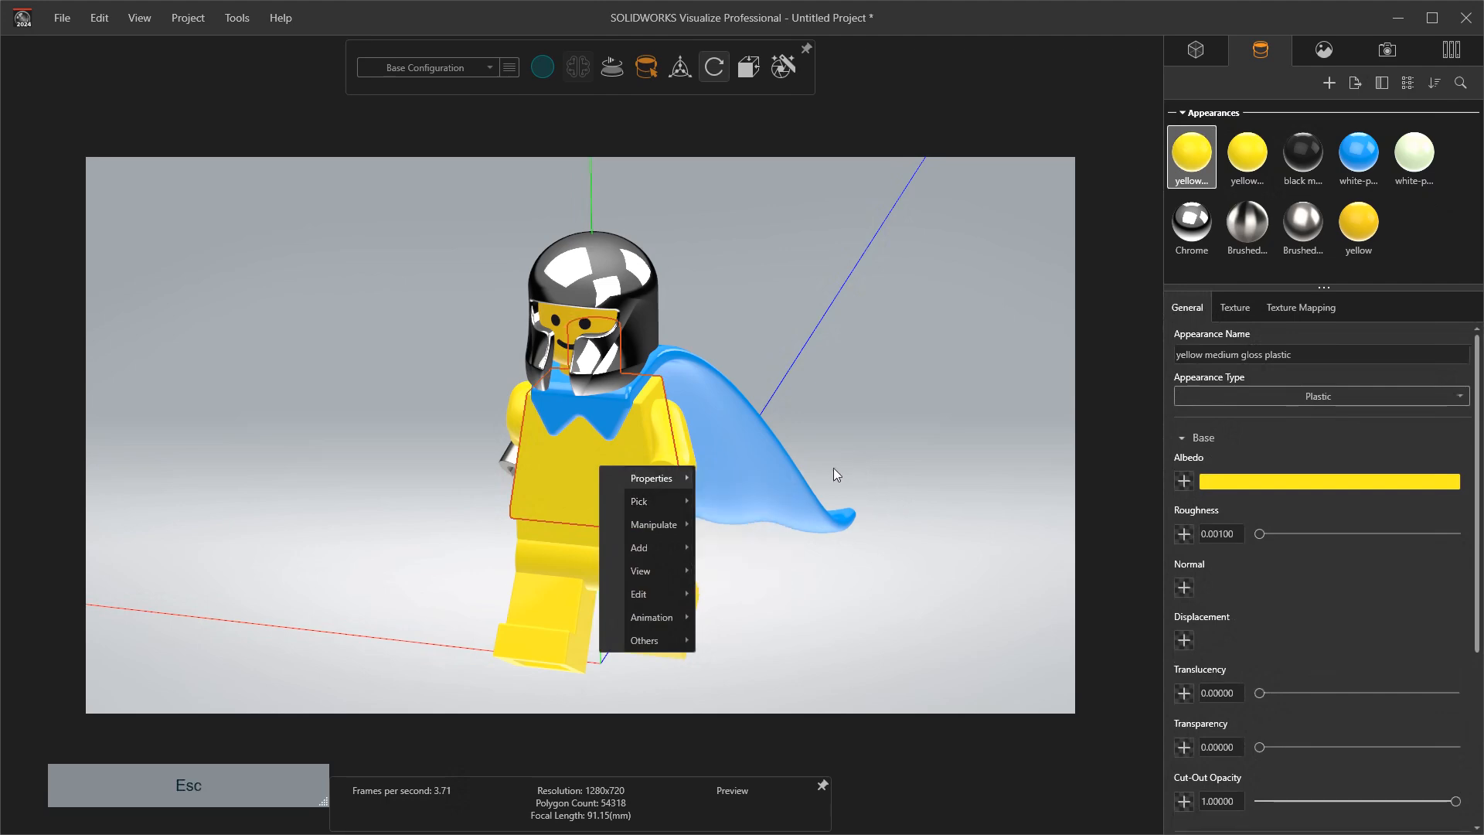
Step: Review the environments and backplates of the project and examine the settings of the Studio Soft Grey 12 backplate
left_click_drag(834, 376, 861, 347)
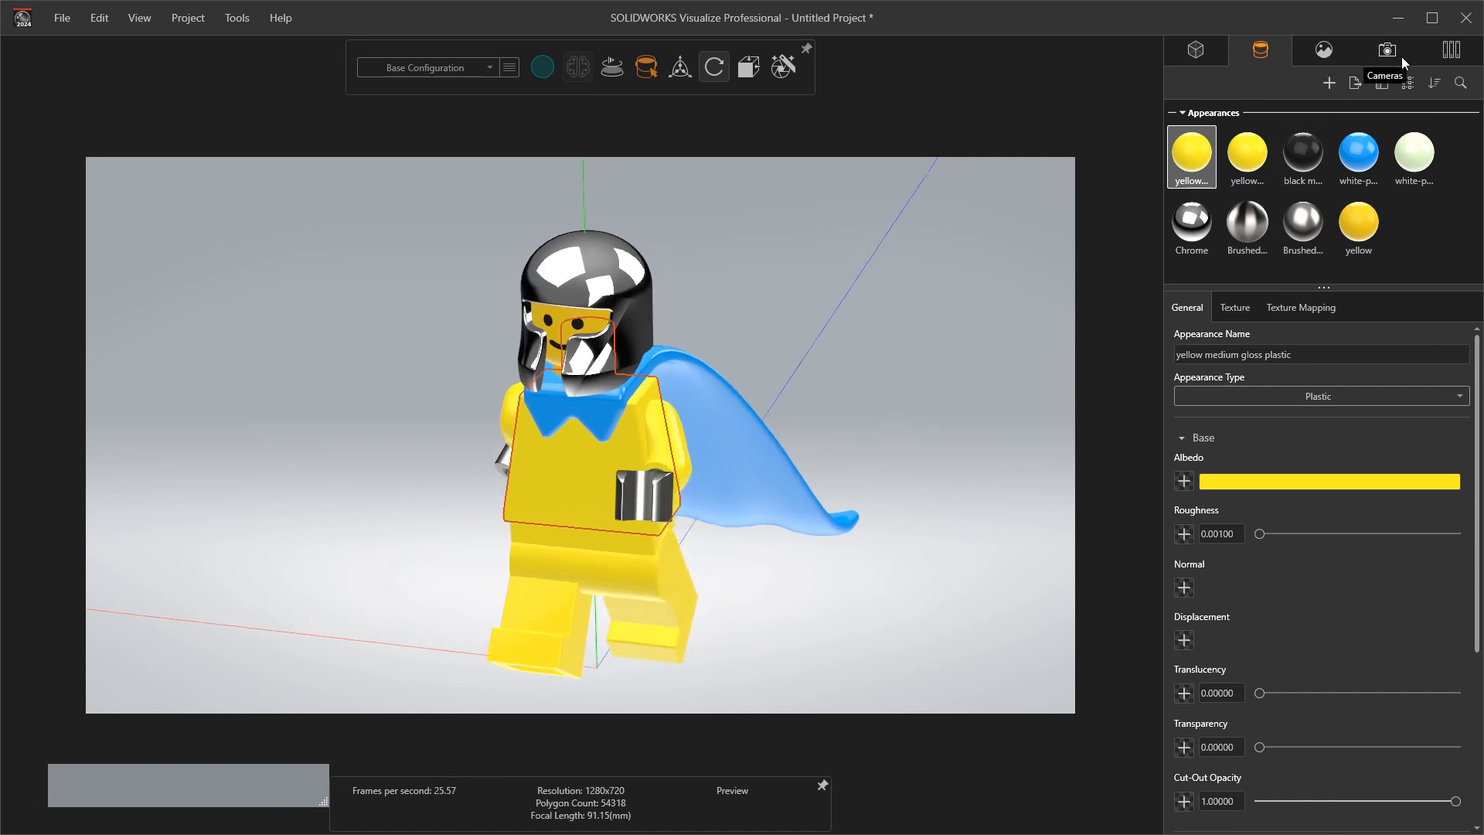
left_click(1323, 53)
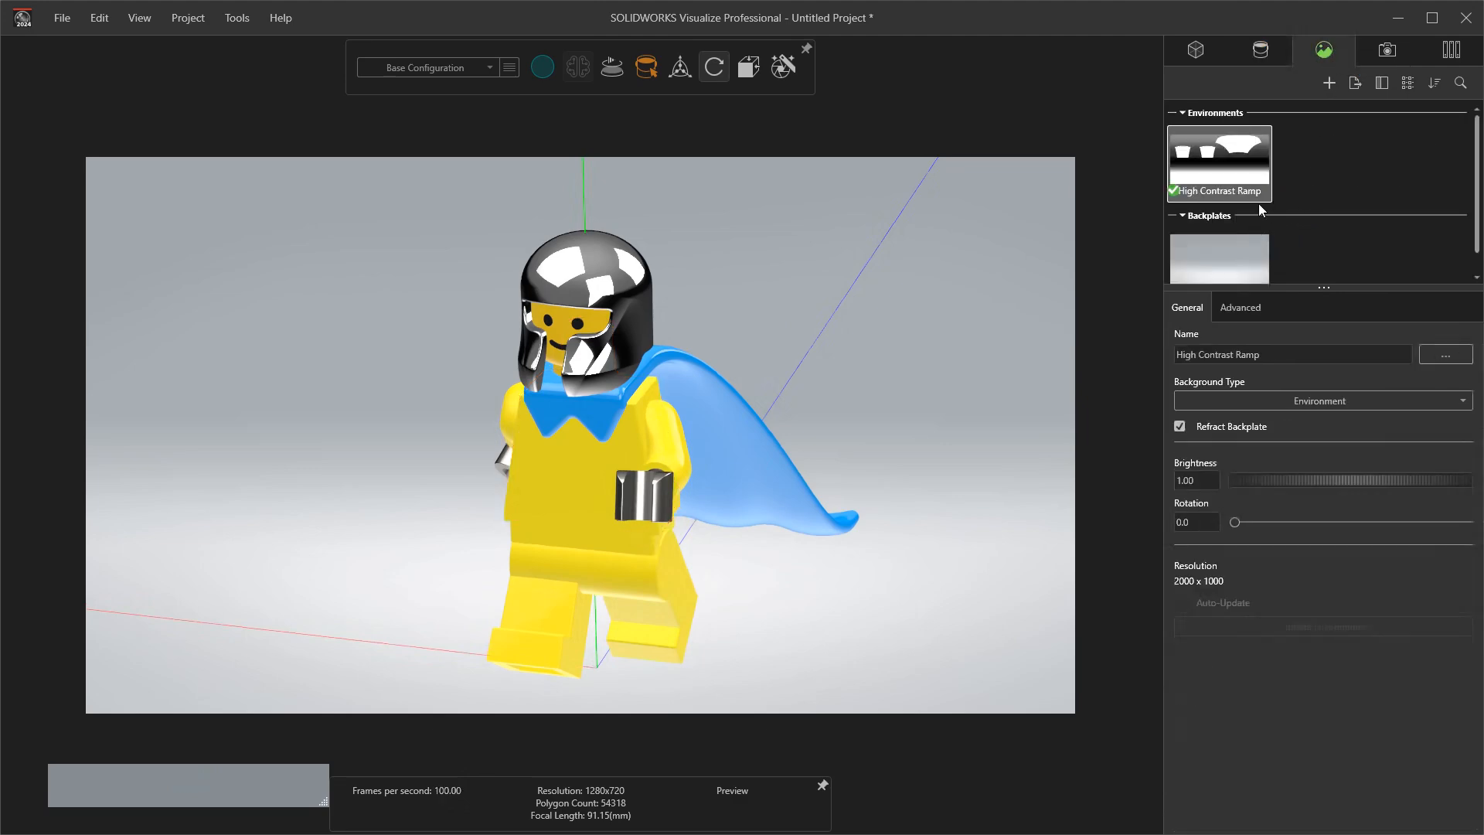
left_click(1184, 217)
left_click(1184, 216)
left_click_drag(1476, 240, 1476, 261)
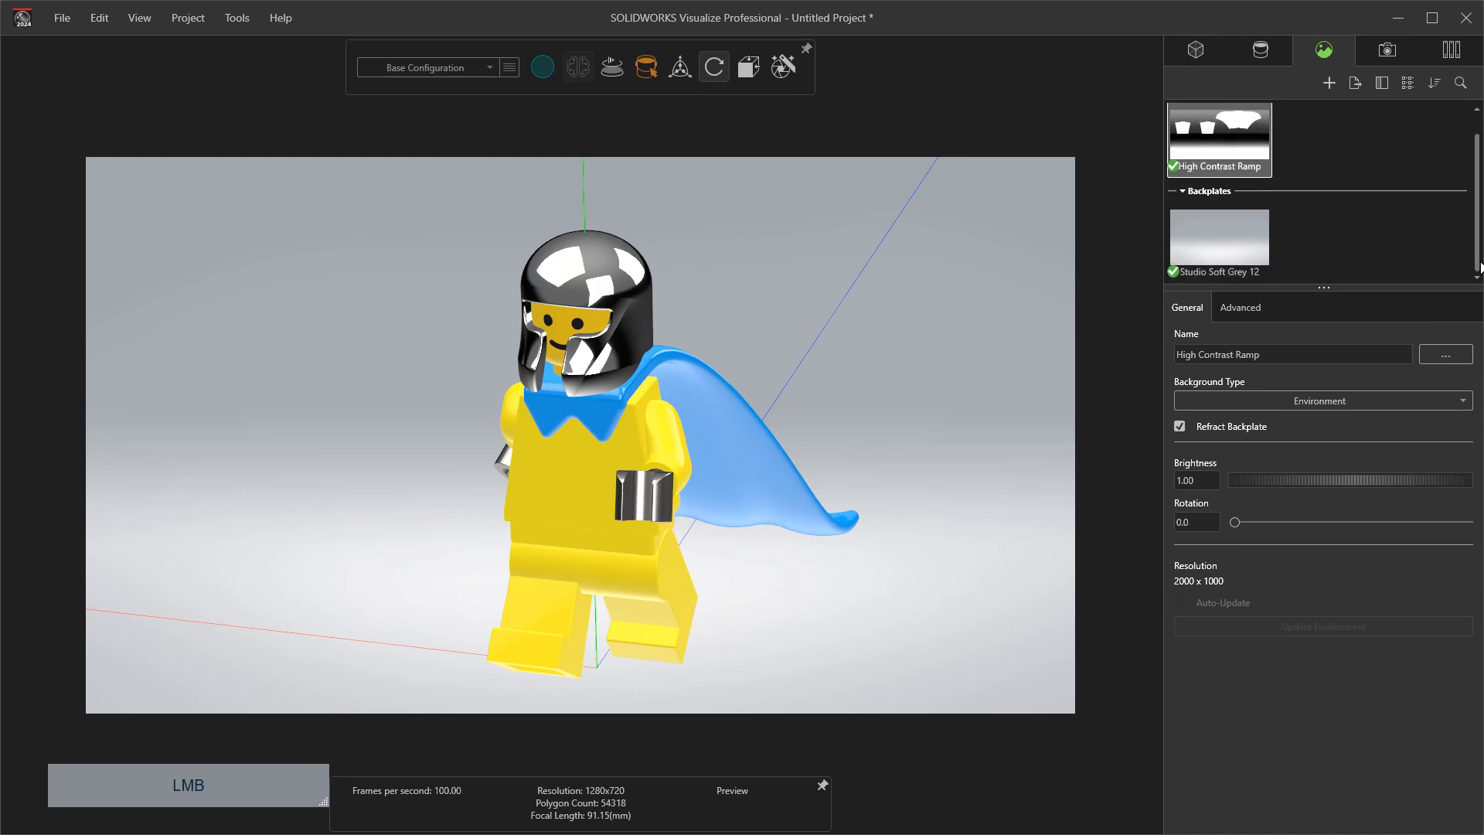
left_click(1178, 277)
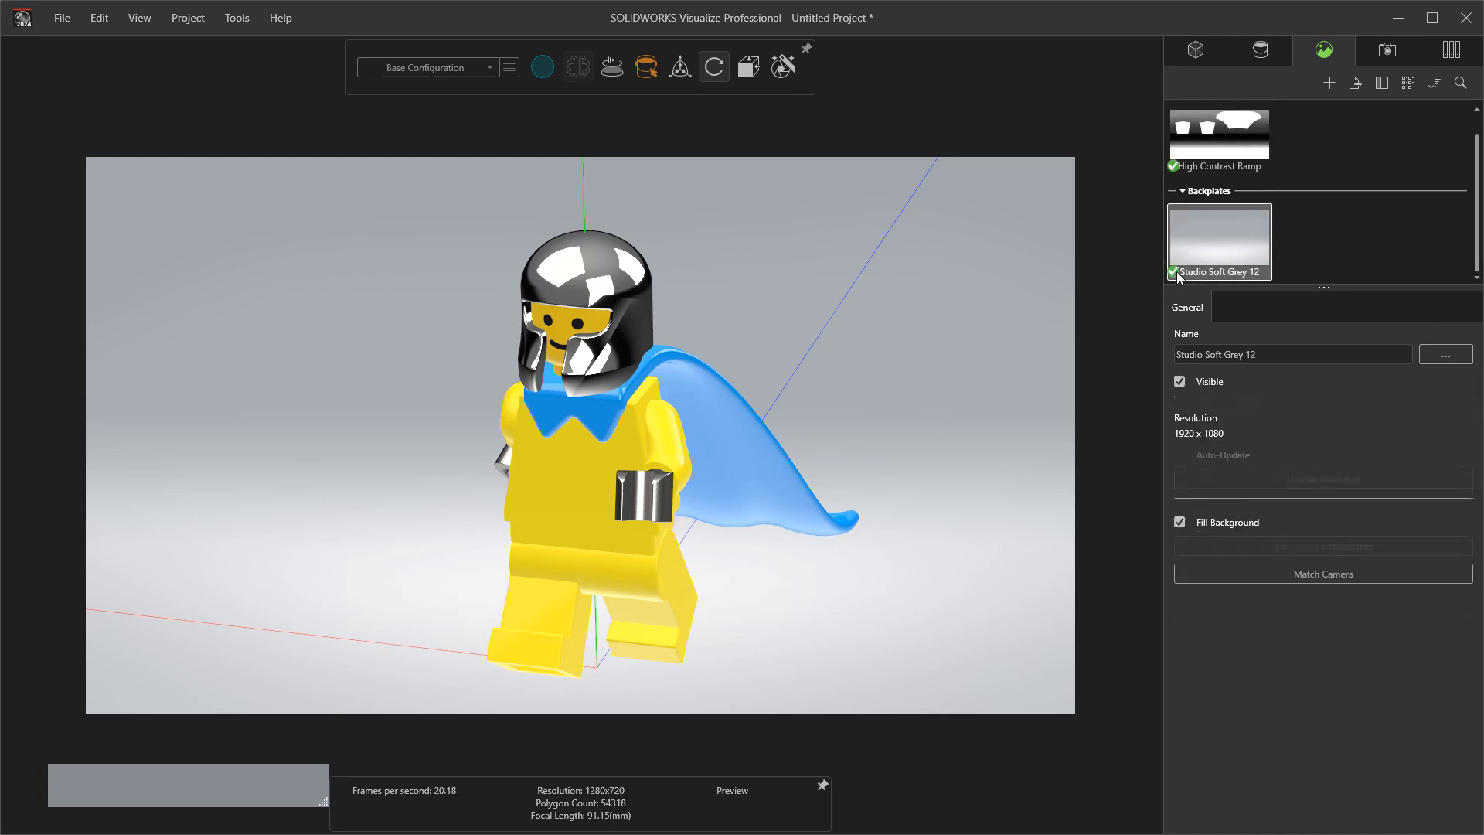
Step: Delete the Studio Soft Grey 12 backplate and undo the deletion
right_click(1176, 274)
left_click(1221, 354)
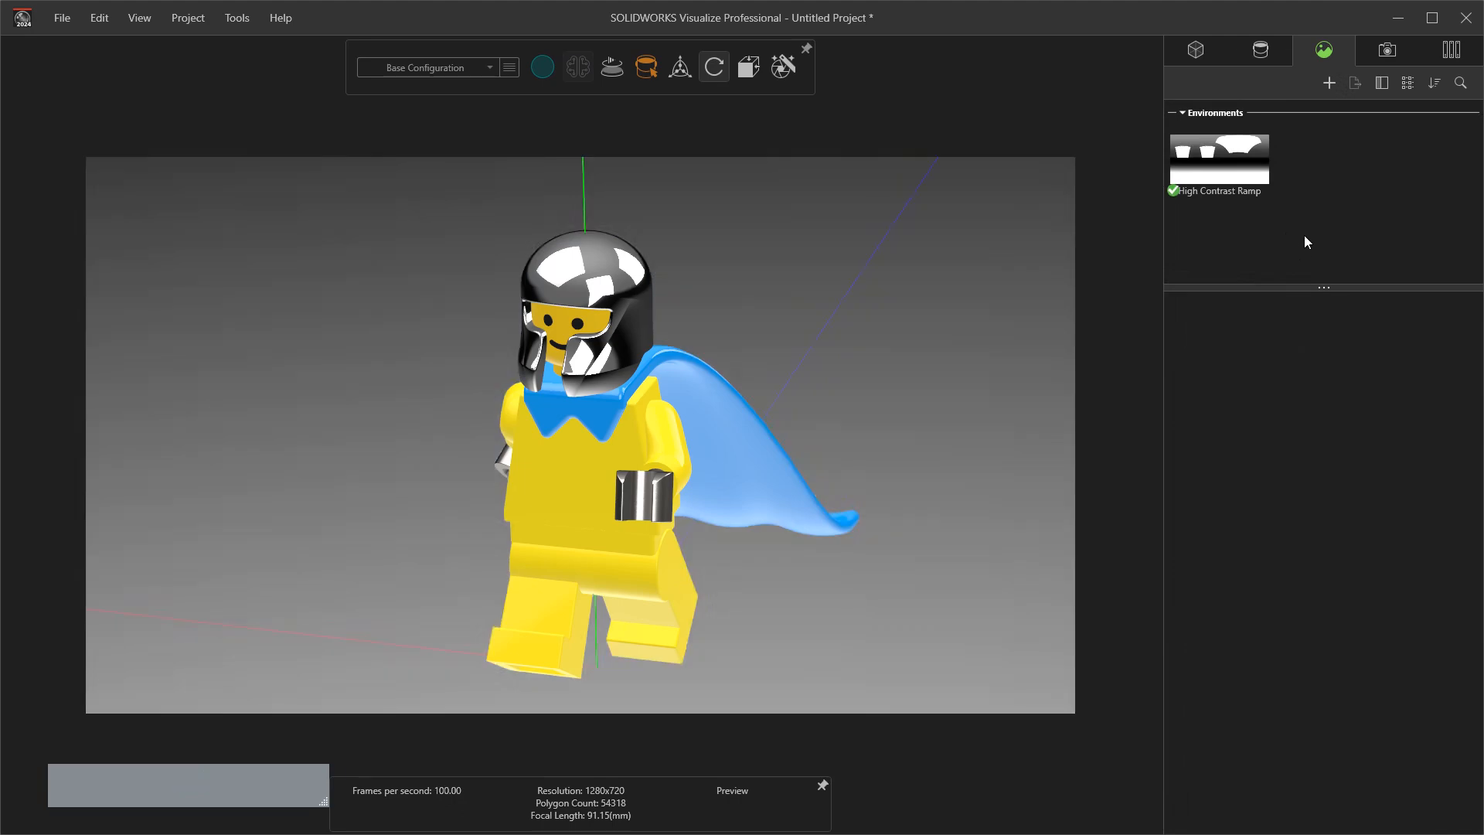
key("ctrl+z")
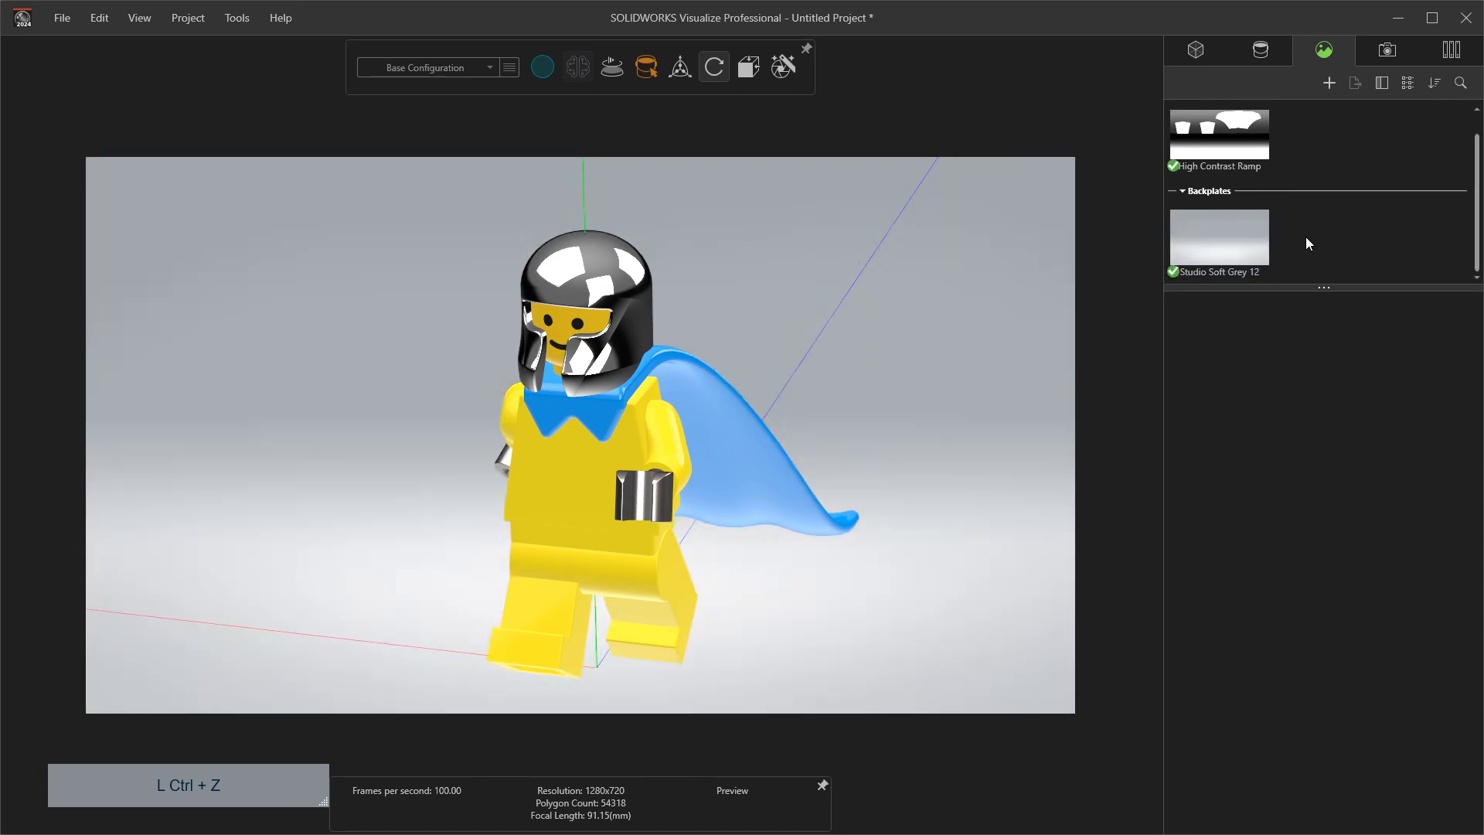
Step: Add Z4_Museum.jpg as a new backplate and frame the figure small, standing on the museum floor
right_click(1346, 227)
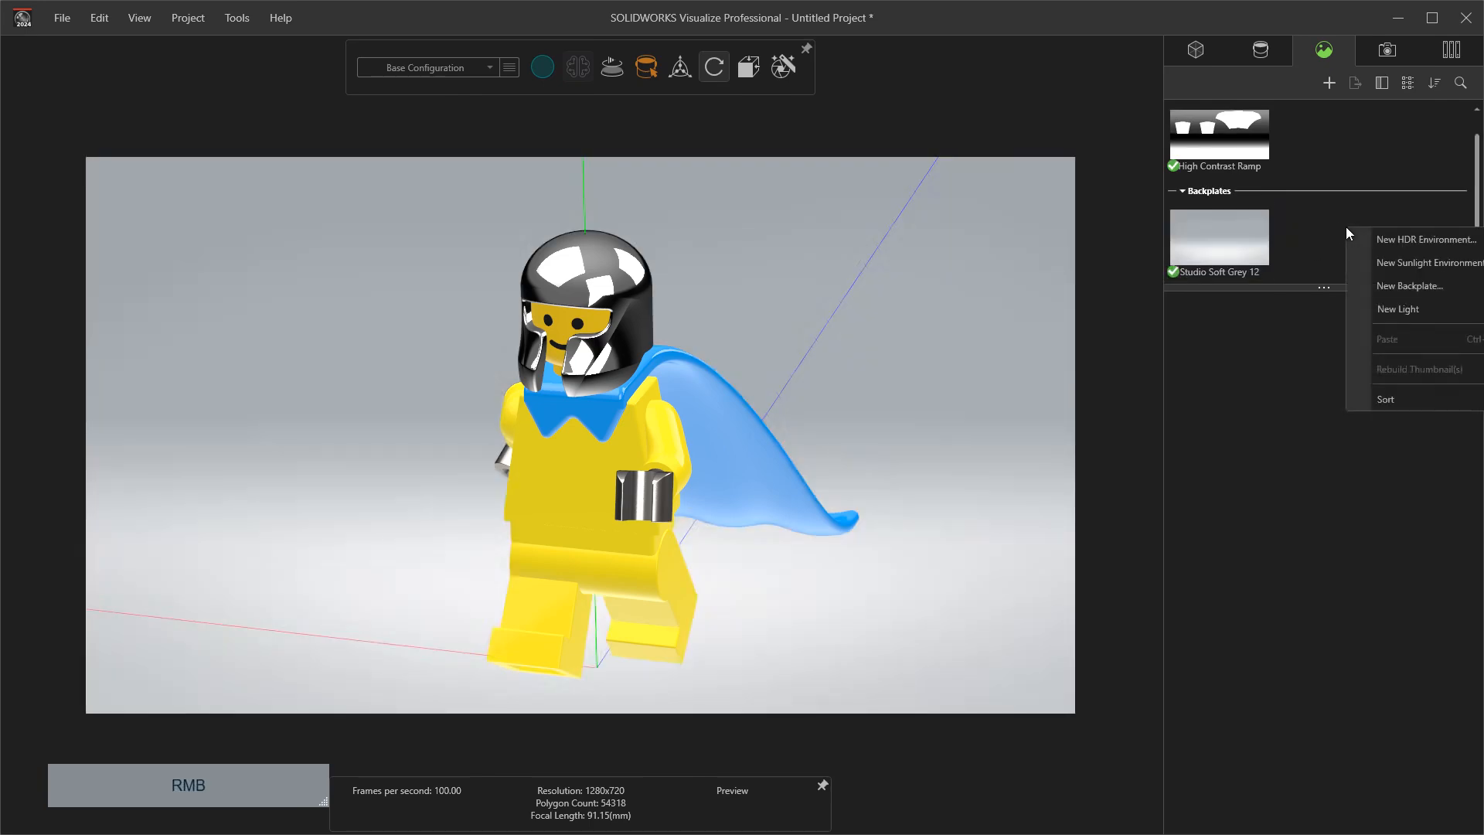
left_click(1411, 285)
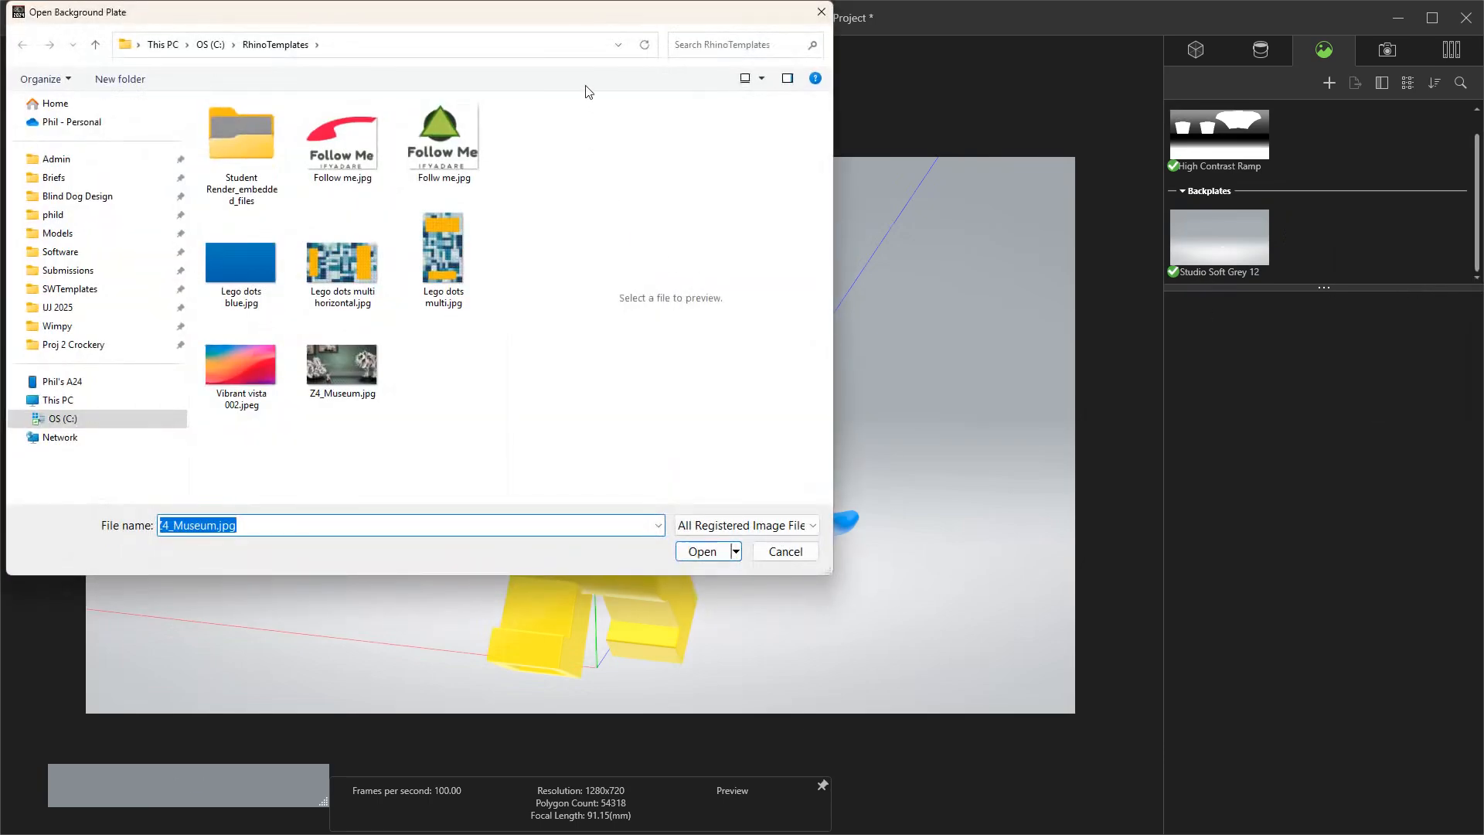
left_click_drag(578, 17, 929, 122)
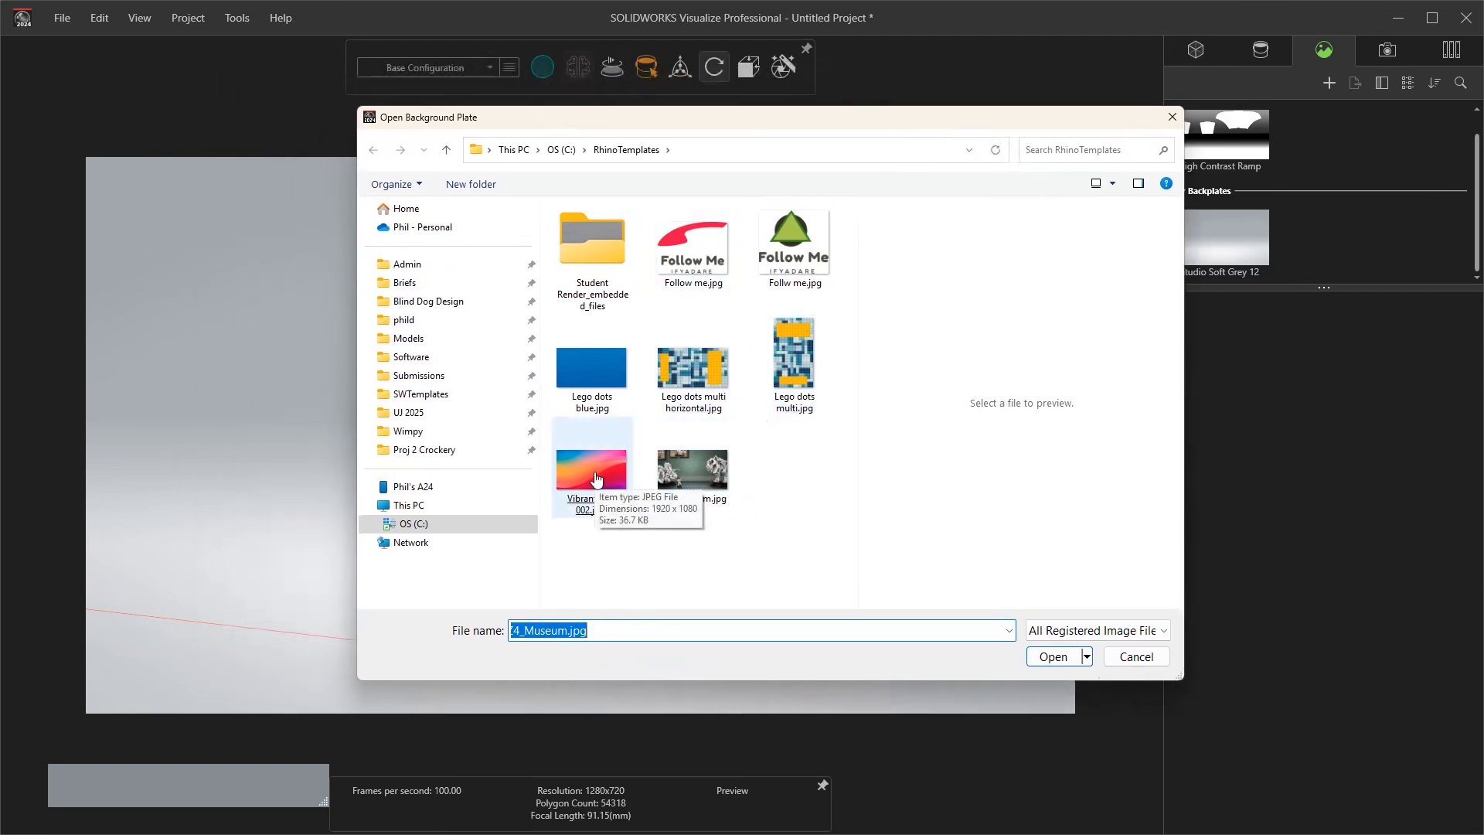
double_click(693, 470)
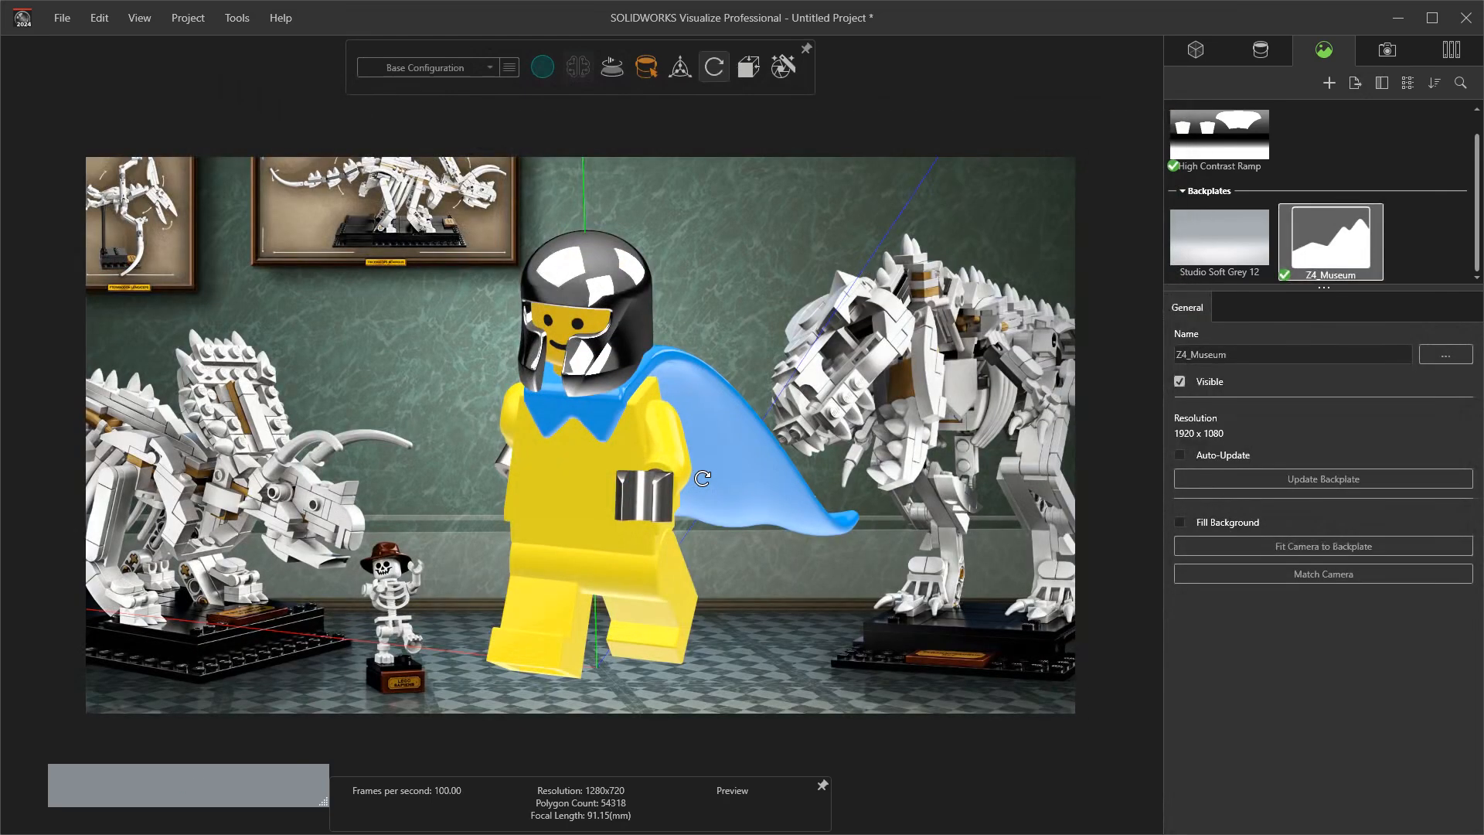
left_click_drag(853, 420, 827, 515)
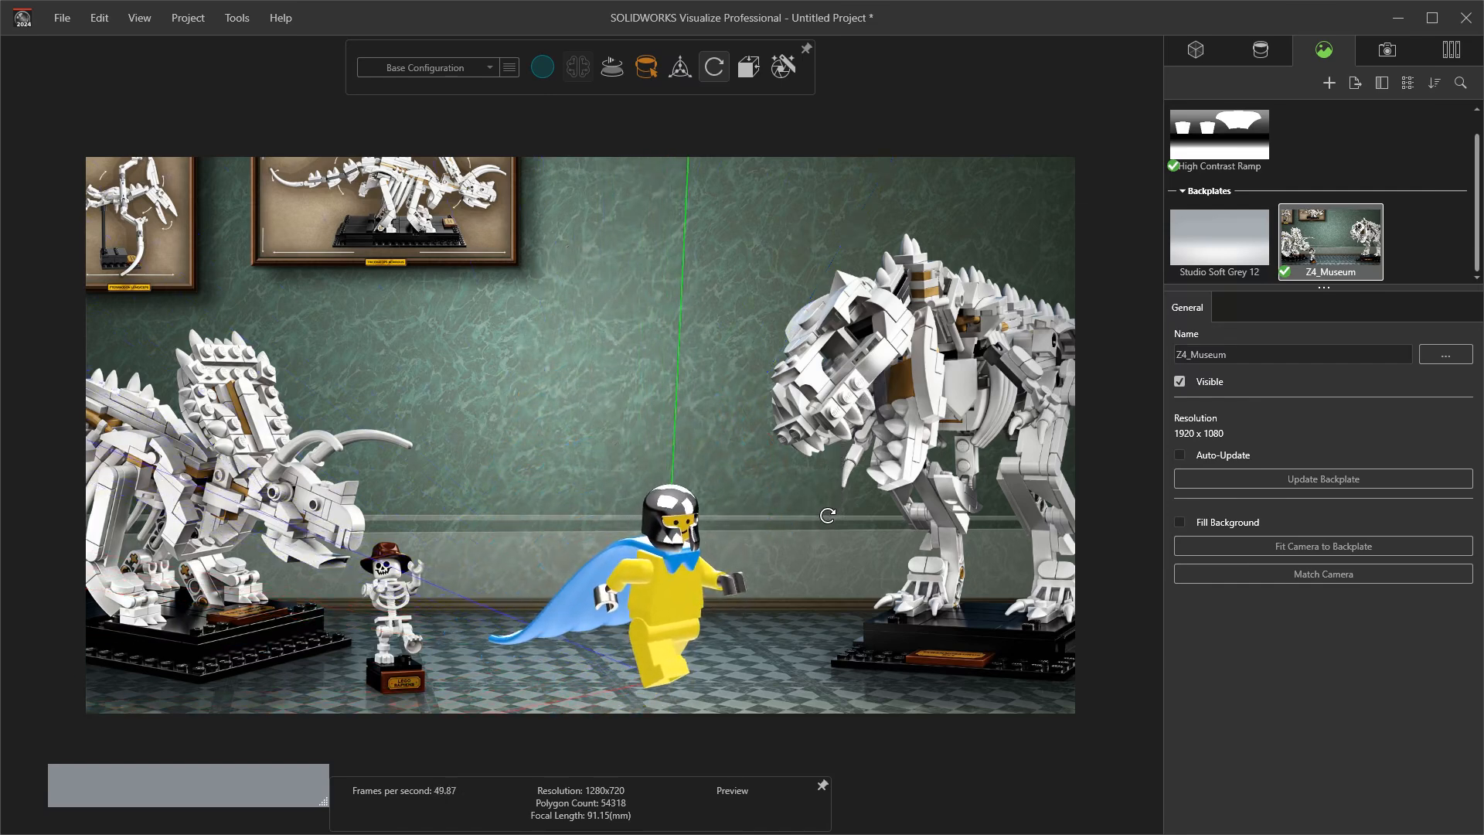
Step: Replace the Z4_Museum backplate with Vibrant vista 002.jpeg and frame the figure larger in front of it
right_click(1336, 250)
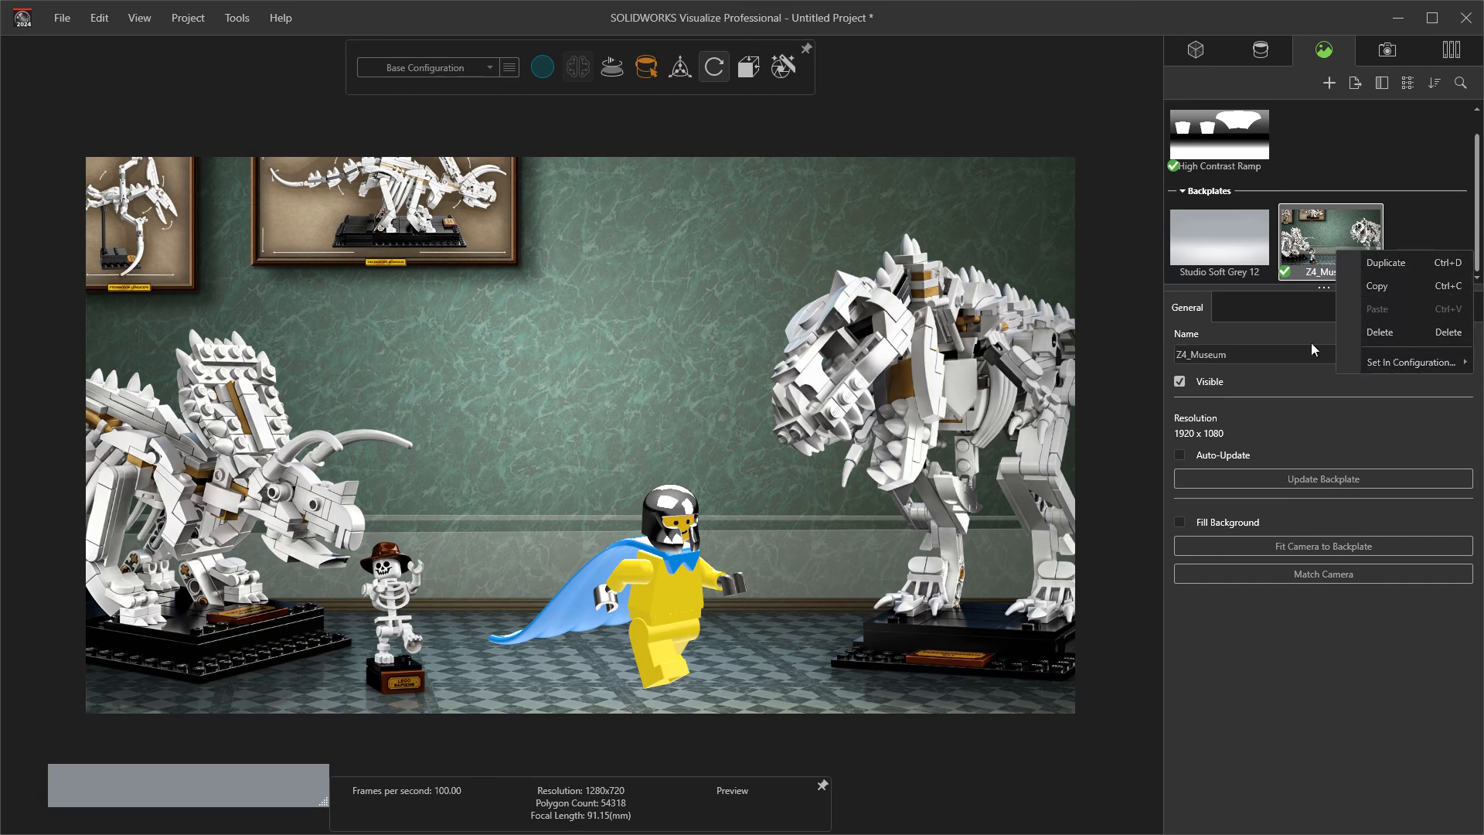
left_click(1380, 332)
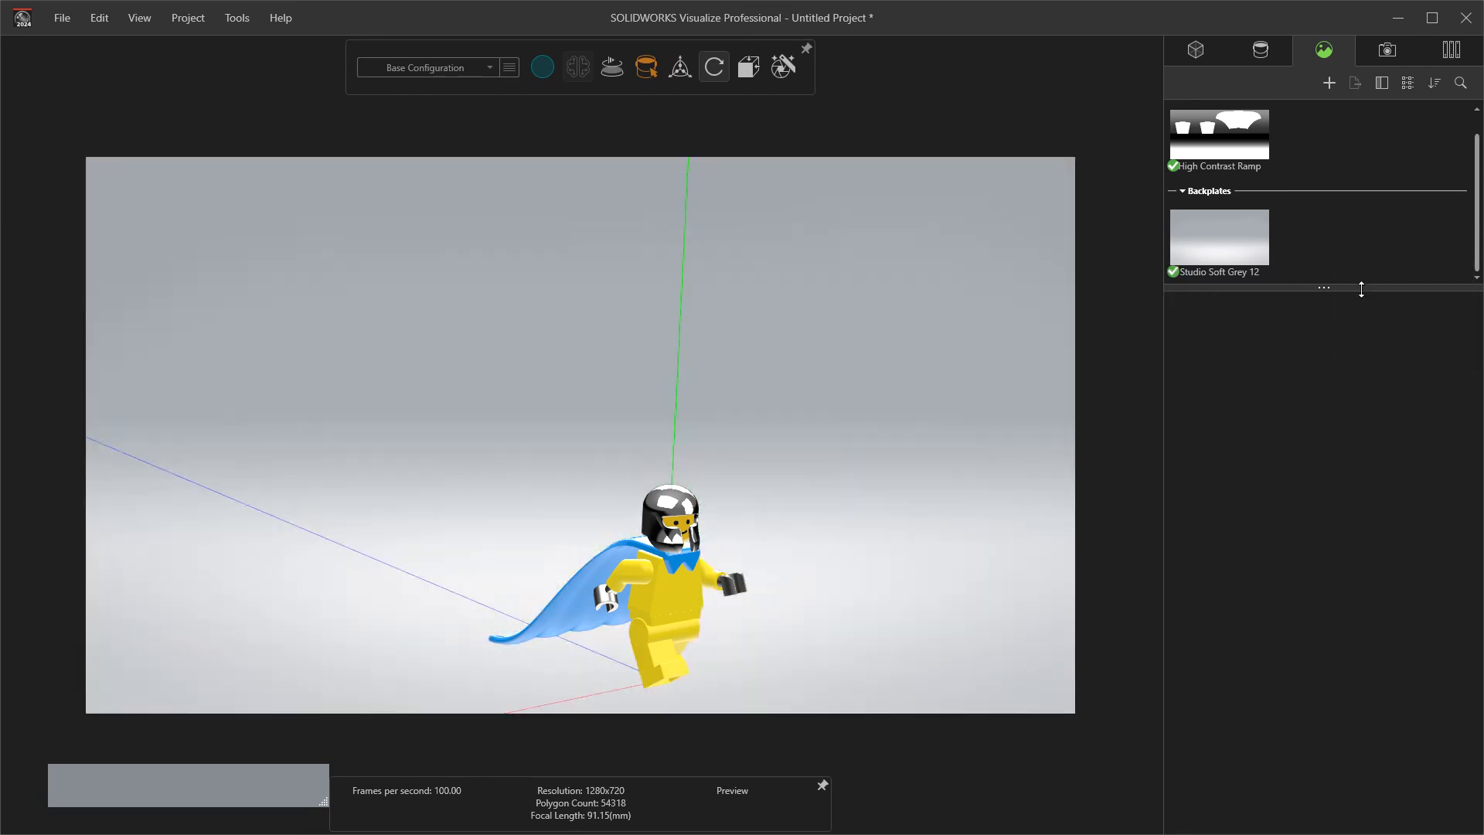
right_click(1333, 230)
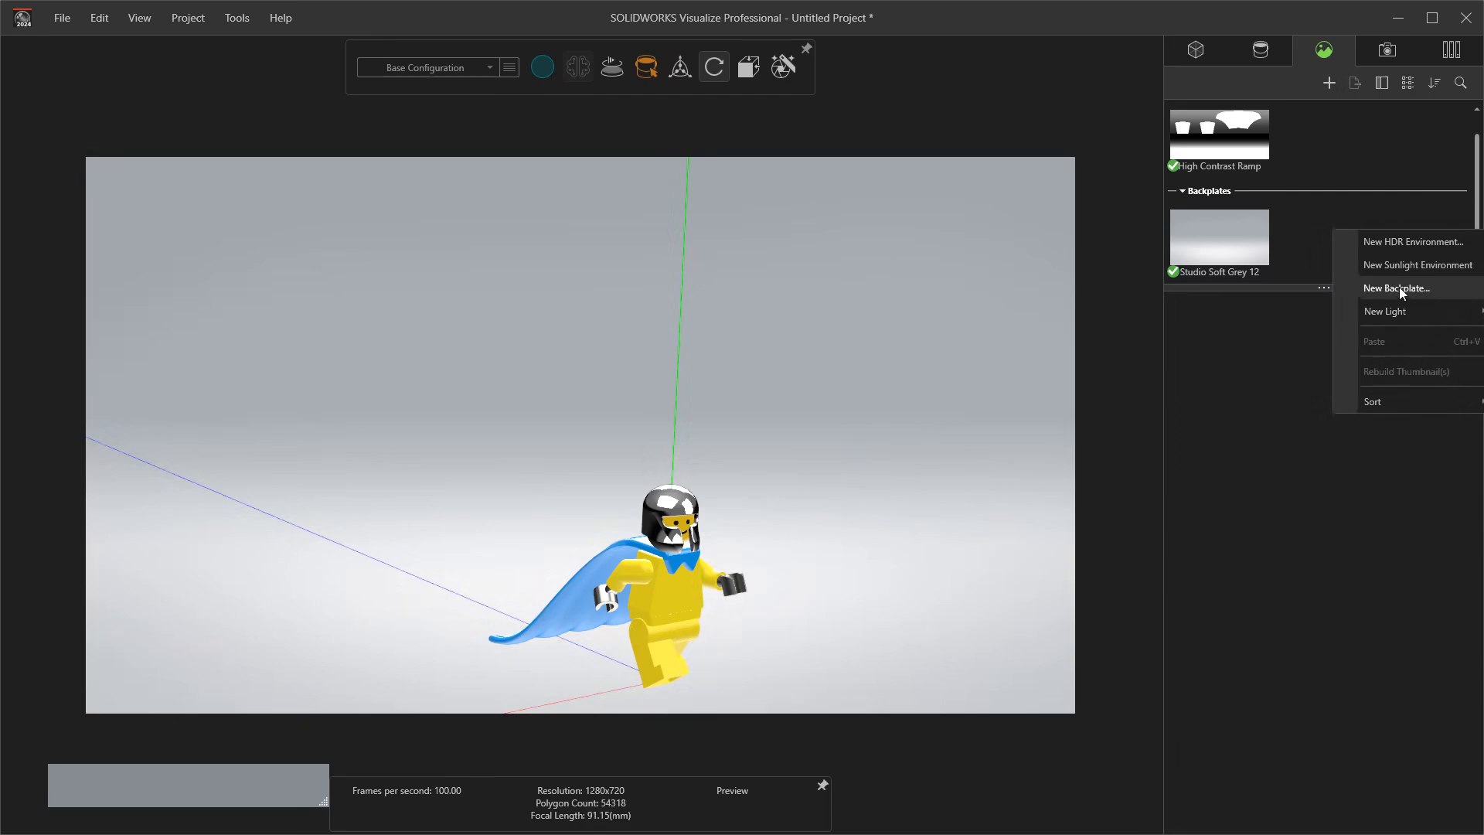
left_click(1399, 288)
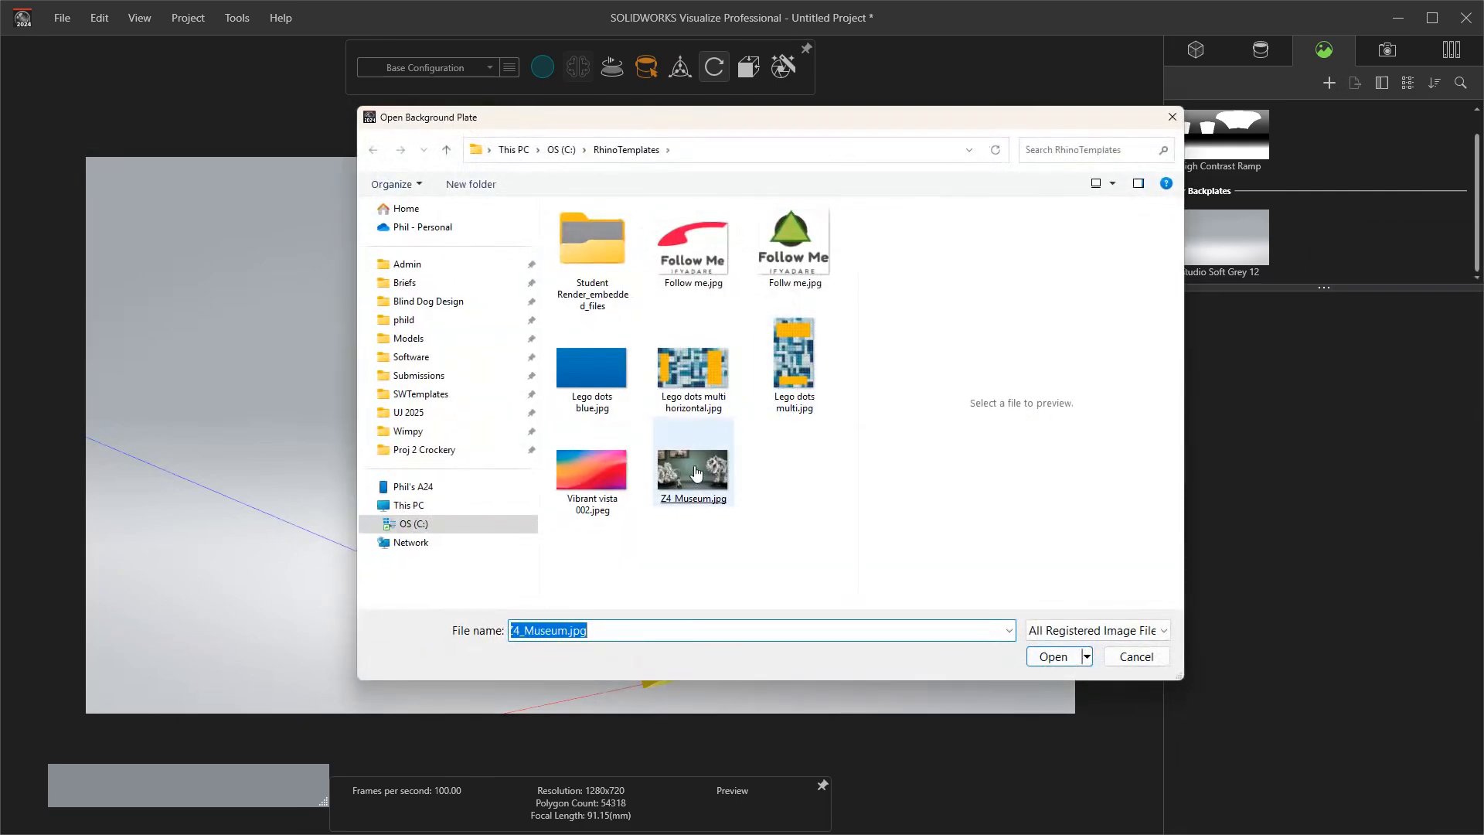
double_click(586, 477)
left_click_drag(779, 481, 858, 317)
scroll(853, 315, "up", 2)
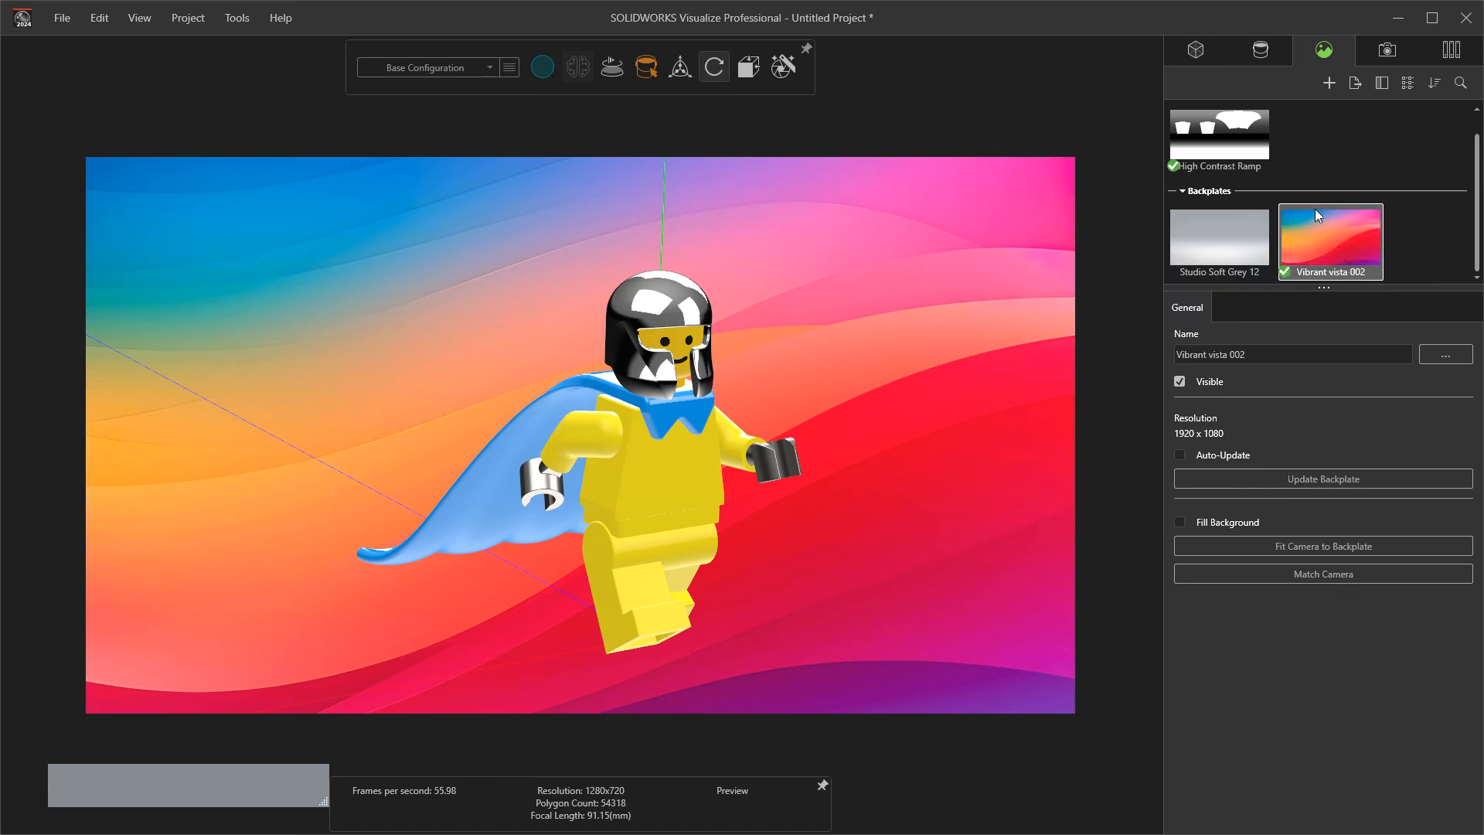
scroll(1316, 220, "up", 1)
scroll(1320, 244, "down", 1)
Step: Browse the HDR files offered for a new environment without loading one
right_click(1321, 239)
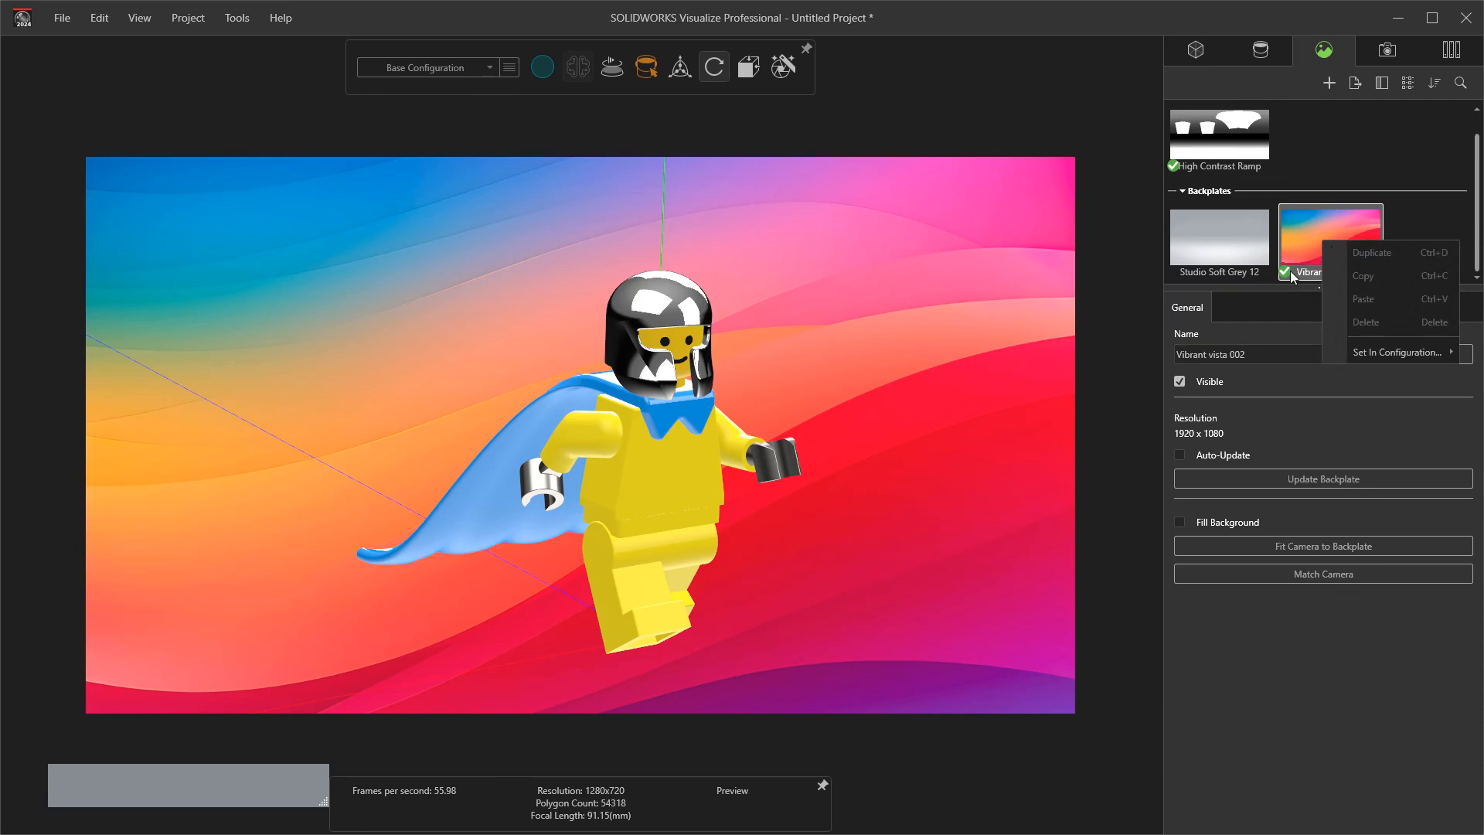
left_click(1458, 229)
left_click(1306, 171)
scroll(1305, 172, "up", 1)
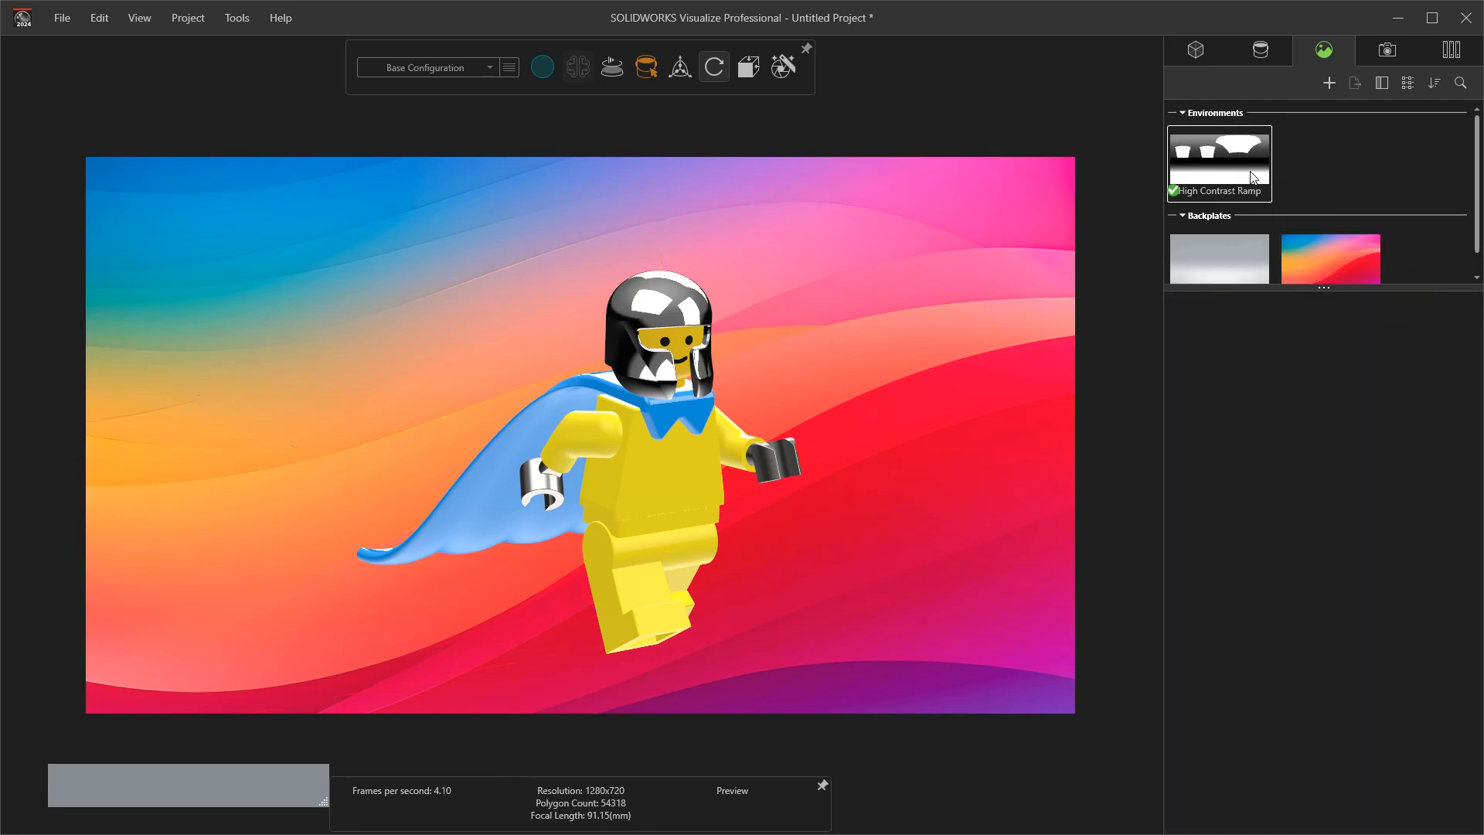
left_click(1330, 148)
right_click(1352, 159)
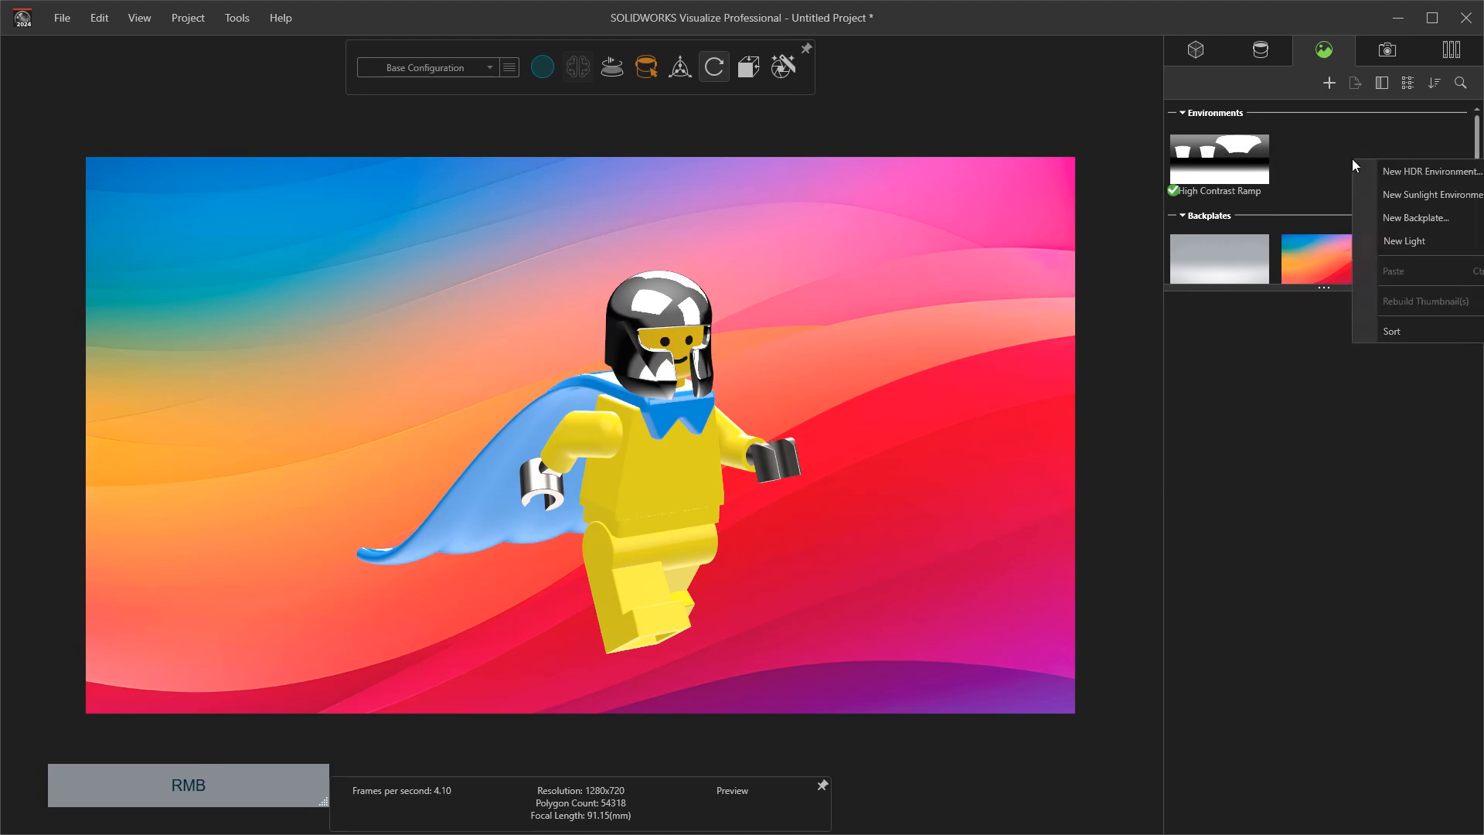
left_click(1407, 170)
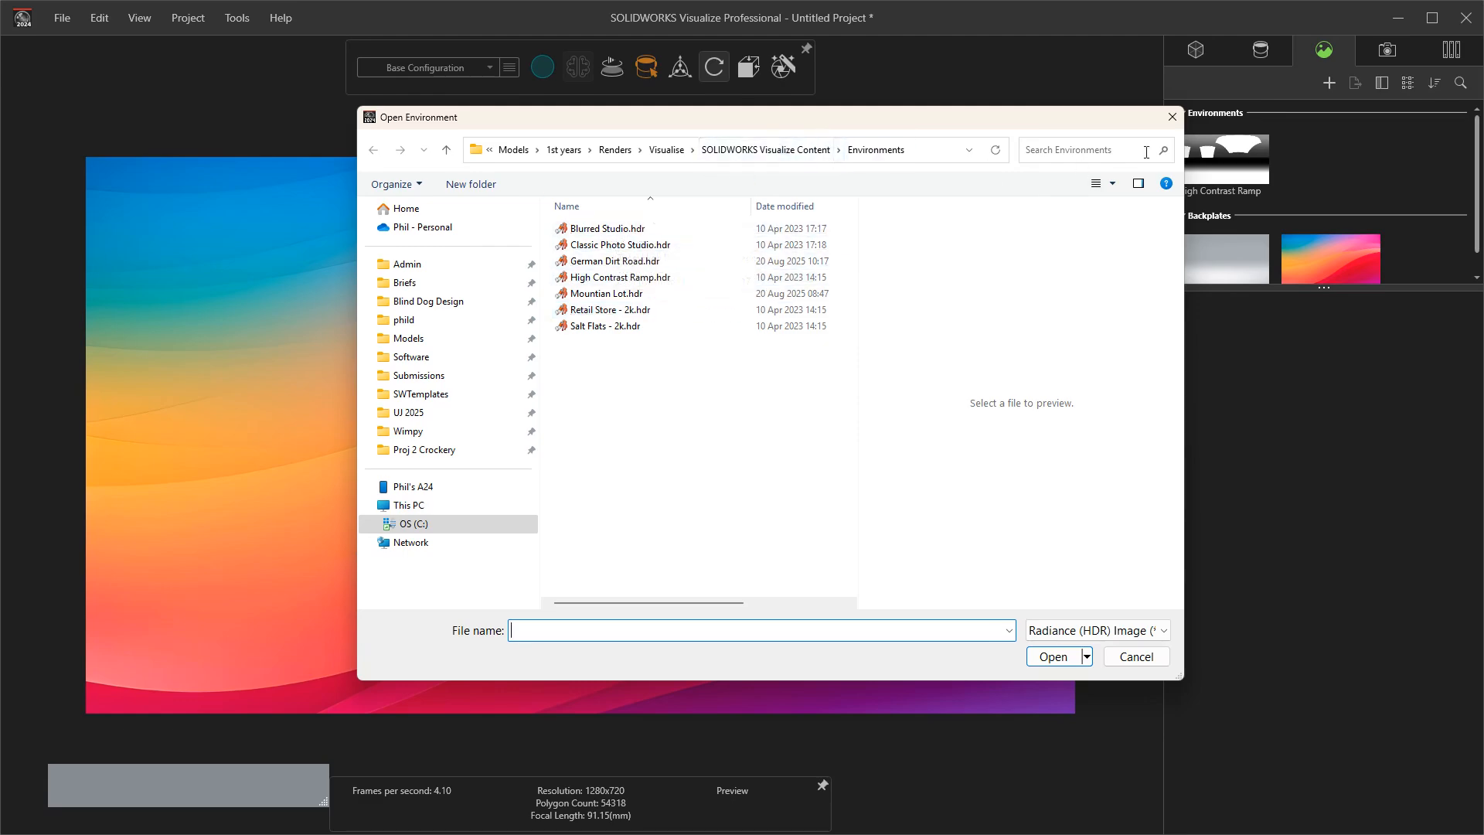
left_click(1172, 116)
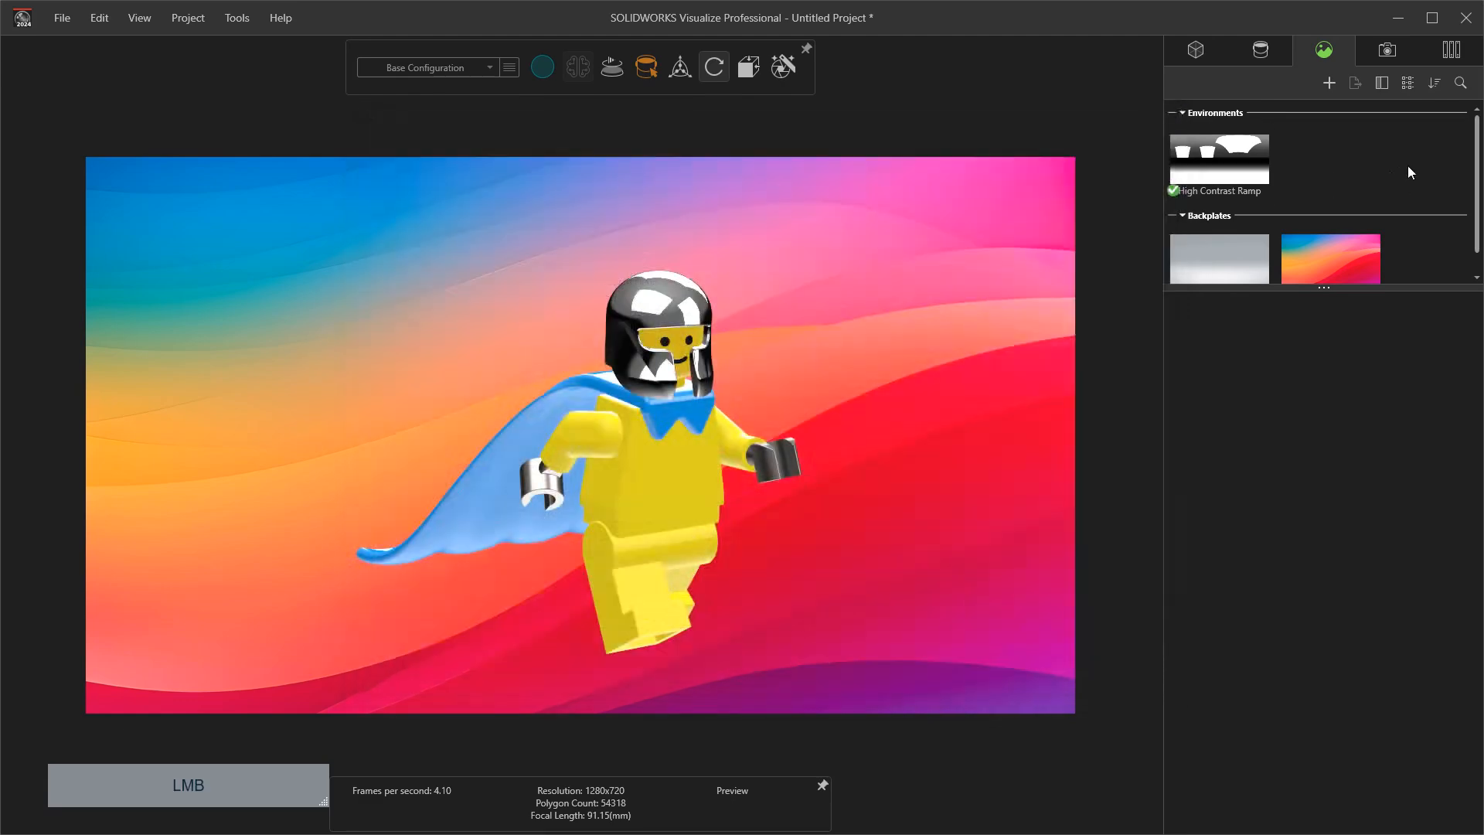
Step: Apply the German Dirt Road environment from the cloud library to the scene
left_click(1452, 51)
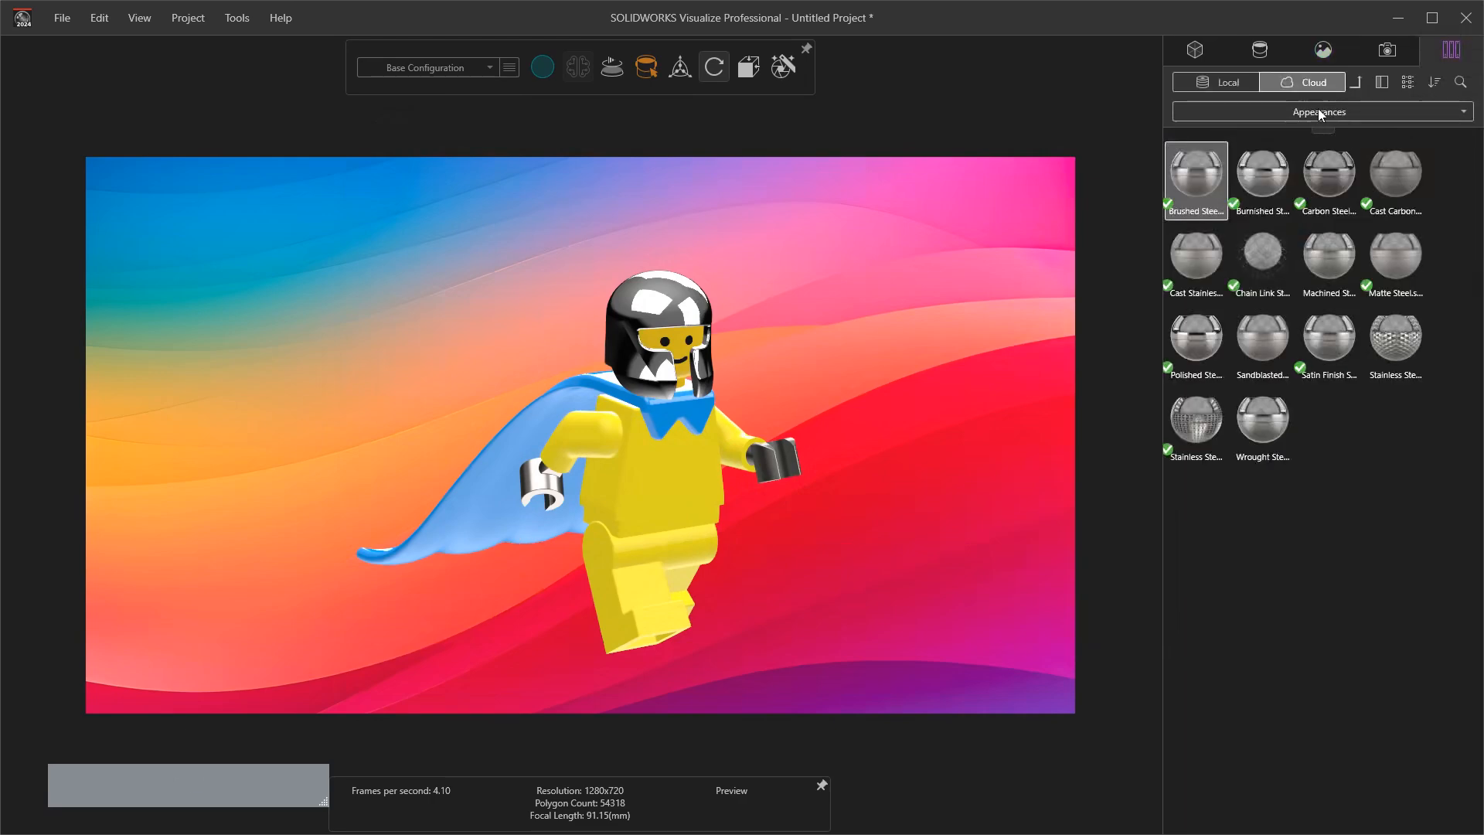
left_click(1320, 112)
left_click(1214, 154)
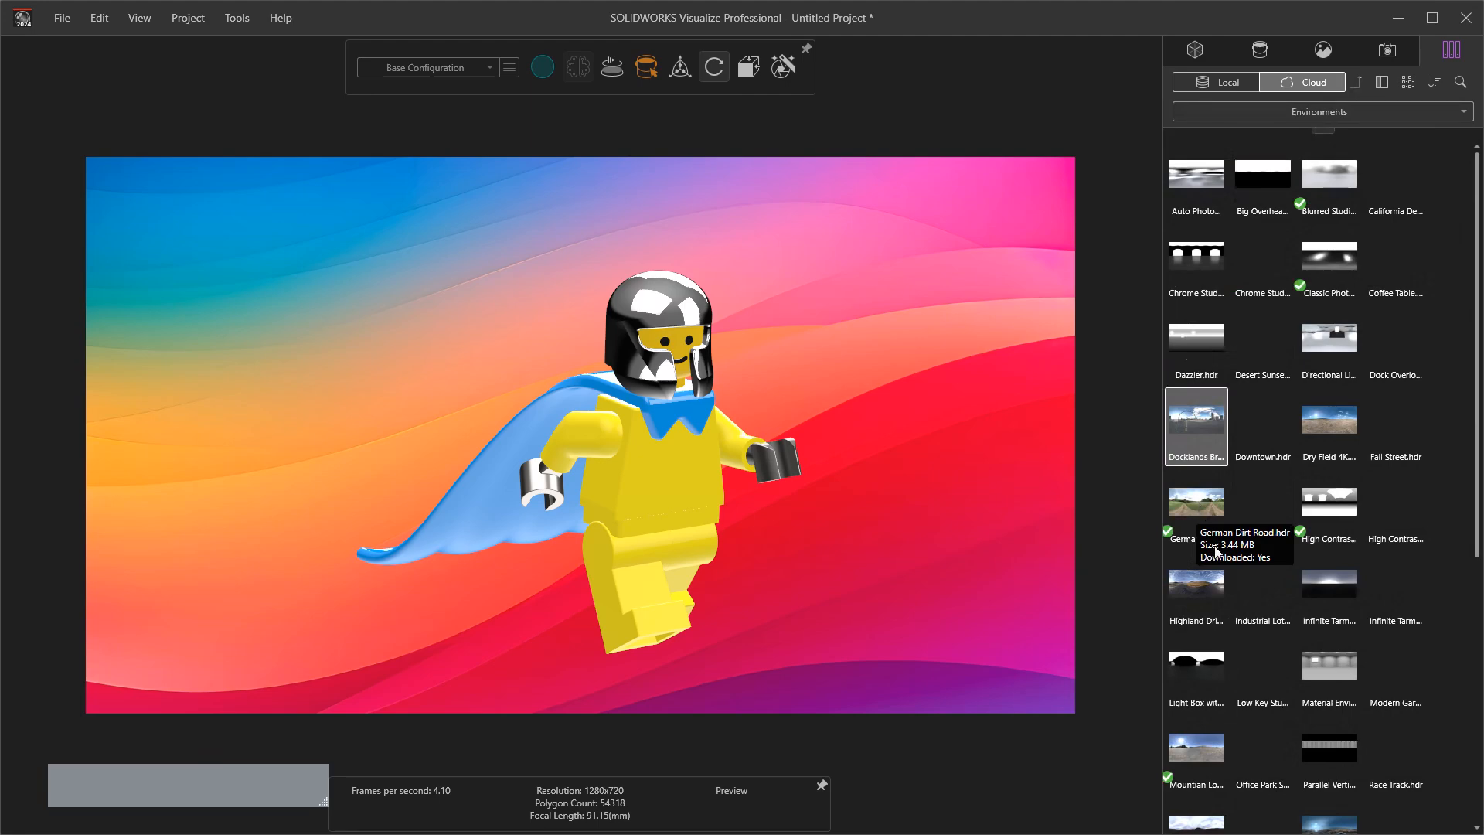
scroll(1214, 550, "down", 1)
left_click_drag(1209, 468, 663, 425)
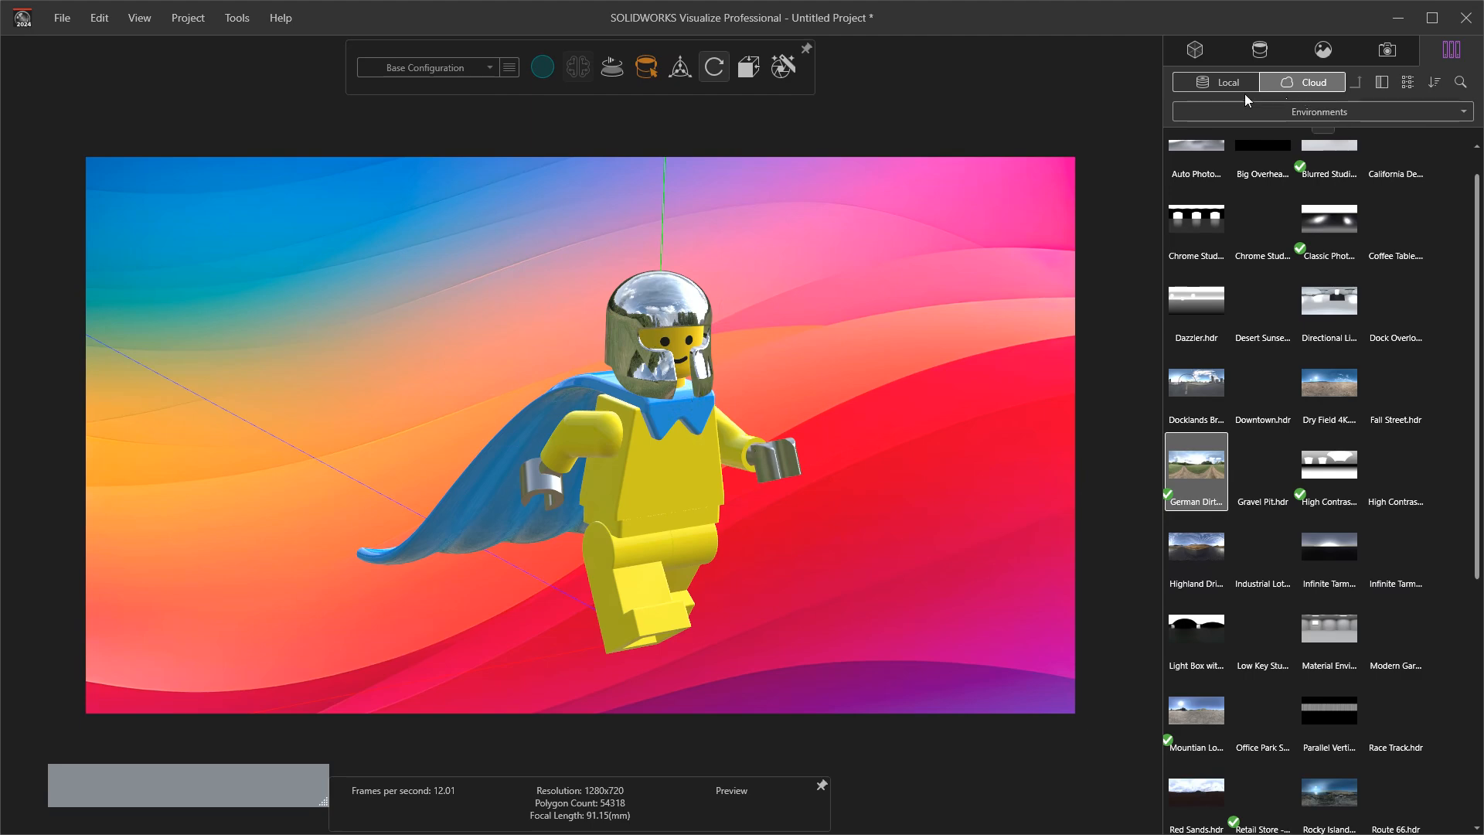
Step: Delete the Vibrant vista 002 and Studio Soft Grey 12 backplates so the German Dirt Road environment serves as the background
left_click(1264, 56)
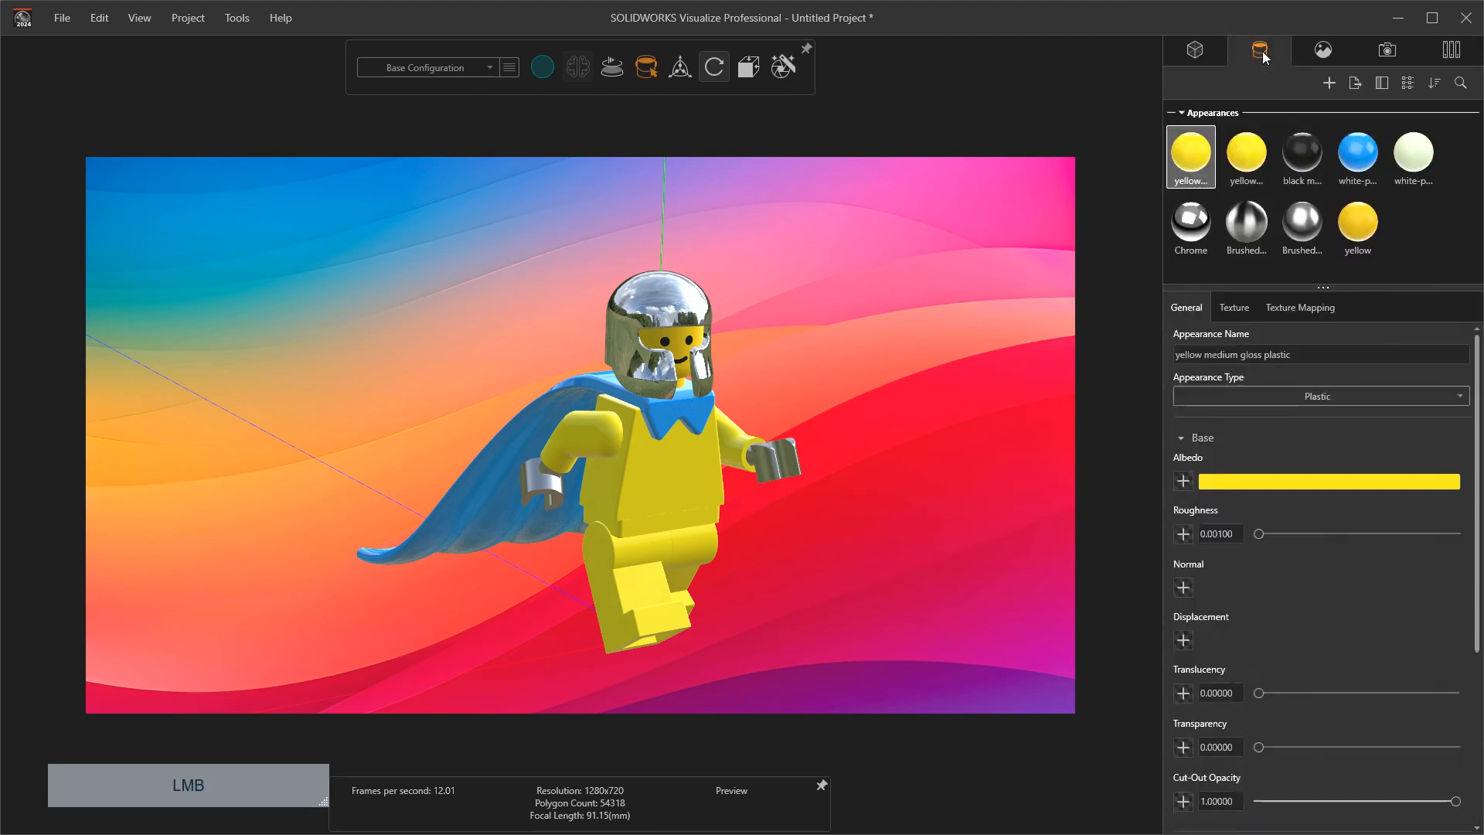
left_click(1323, 51)
scroll(1356, 250, "down", 1)
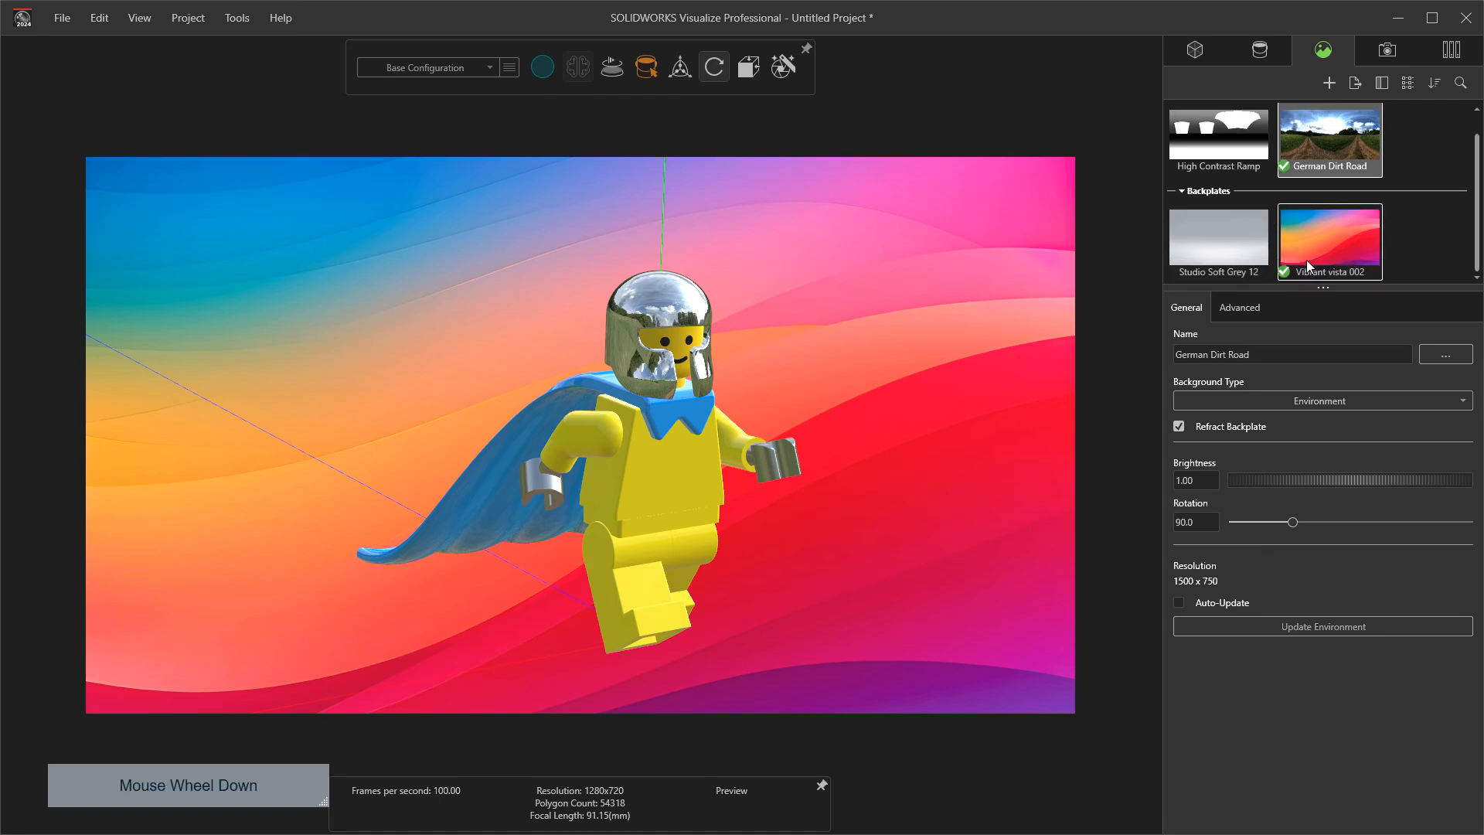
right_click(1323, 244)
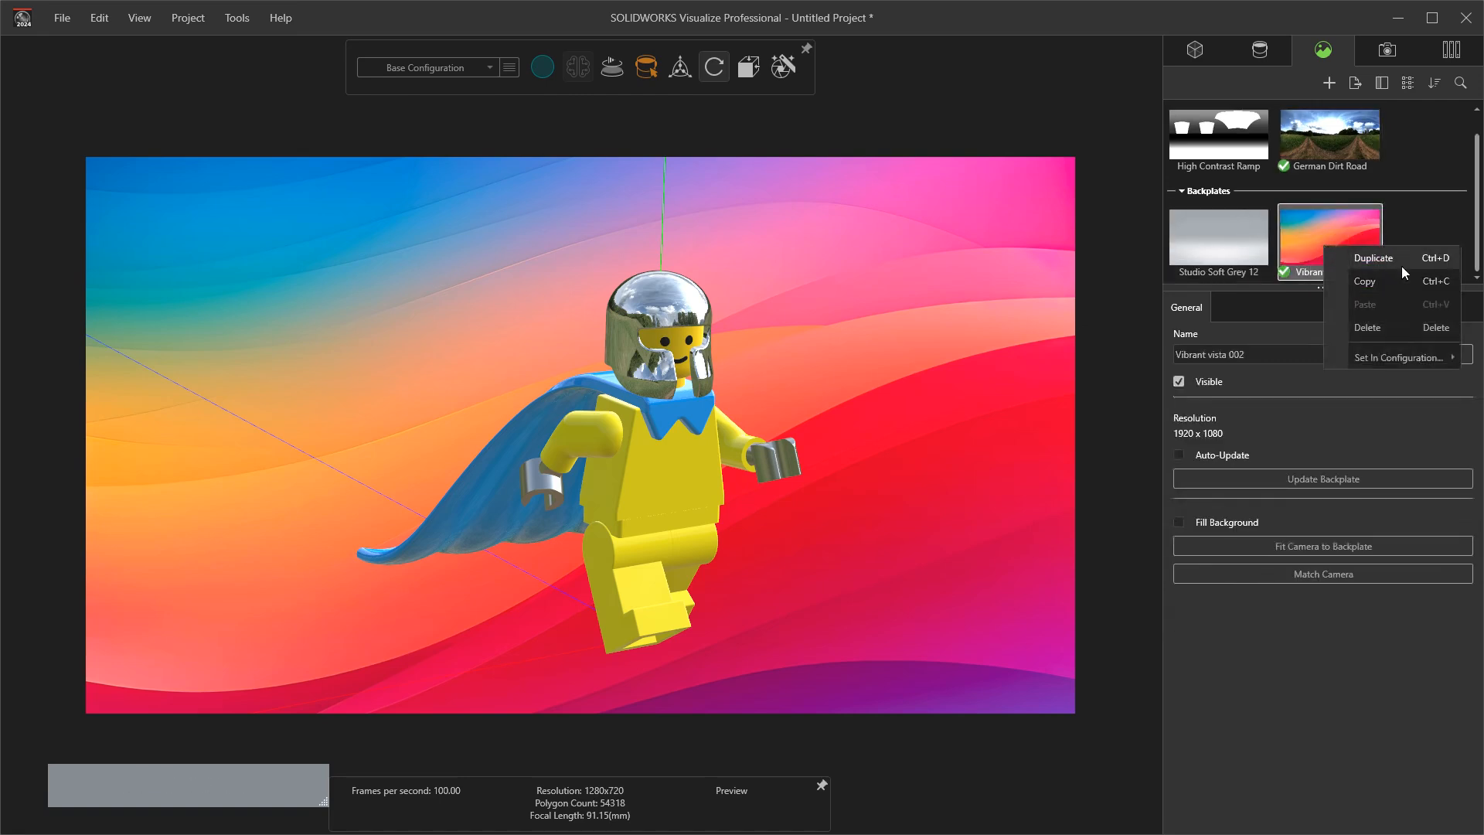
left_click(1367, 327)
right_click(1254, 246)
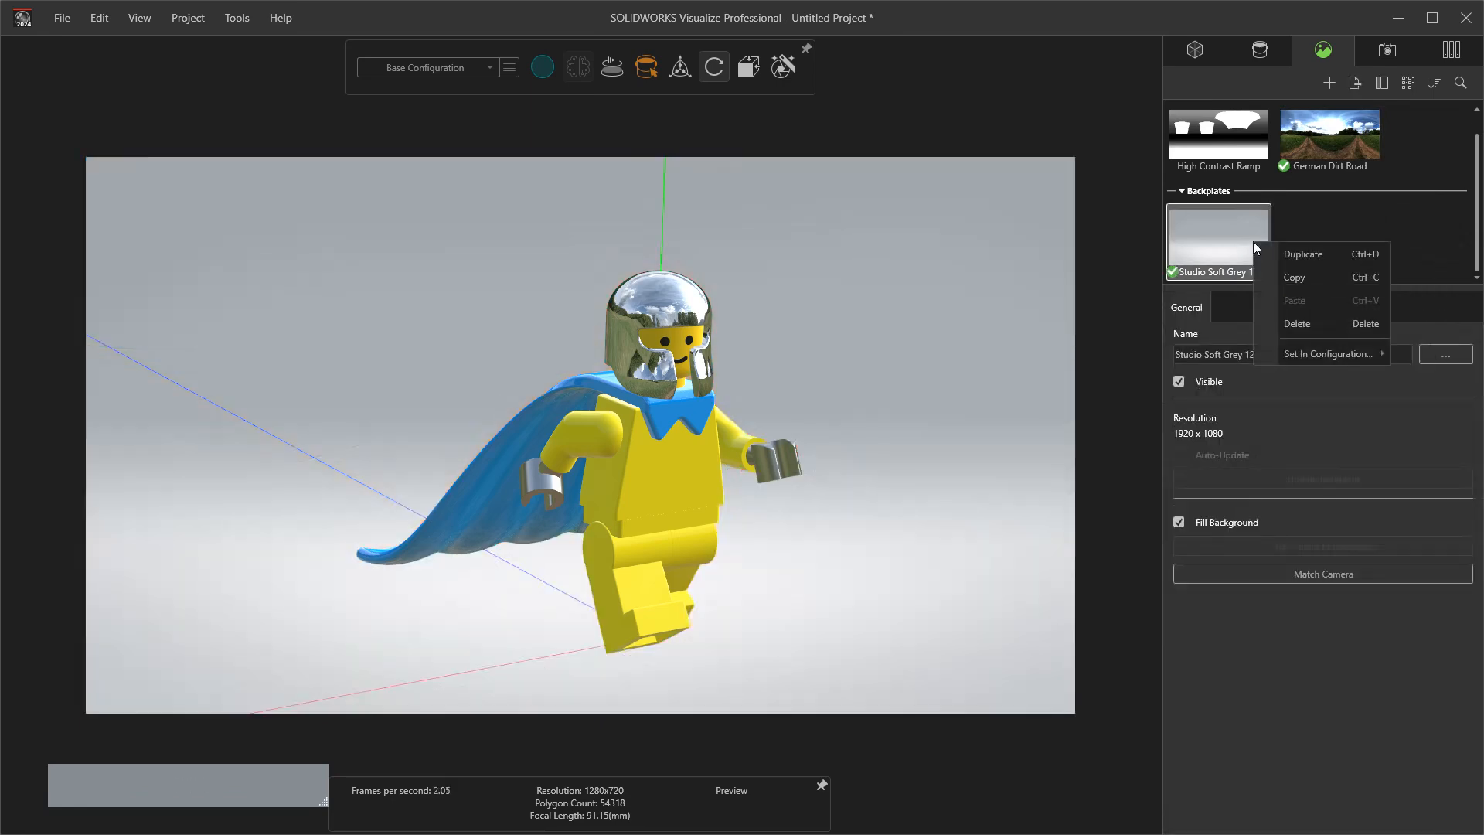
left_click(1299, 324)
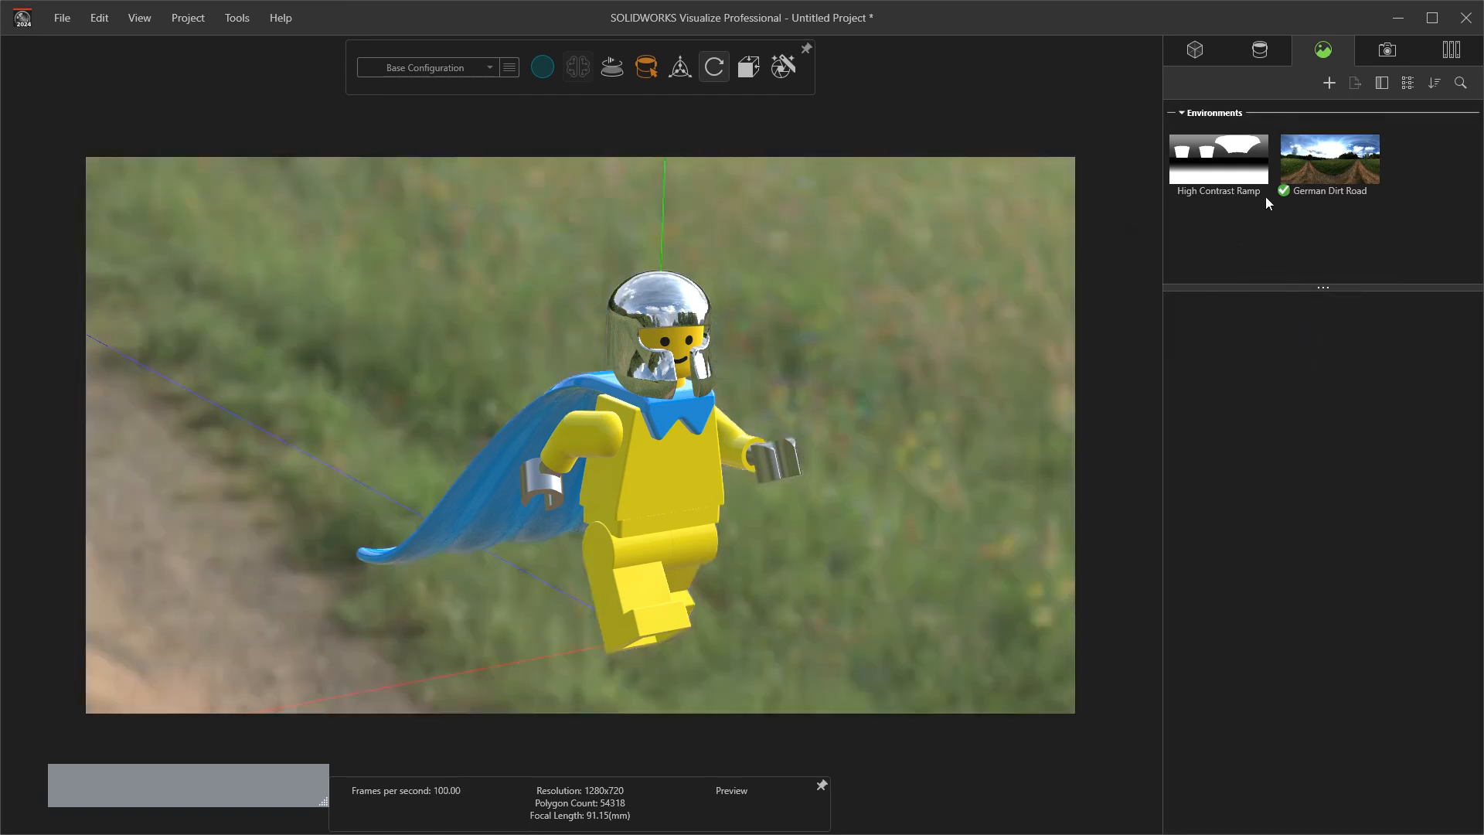
Step: Add Vibrant vista 002.jpeg as a new backplate and frame the figure large in front of it
left_click_drag(901, 321, 870, 343)
left_click(1343, 243)
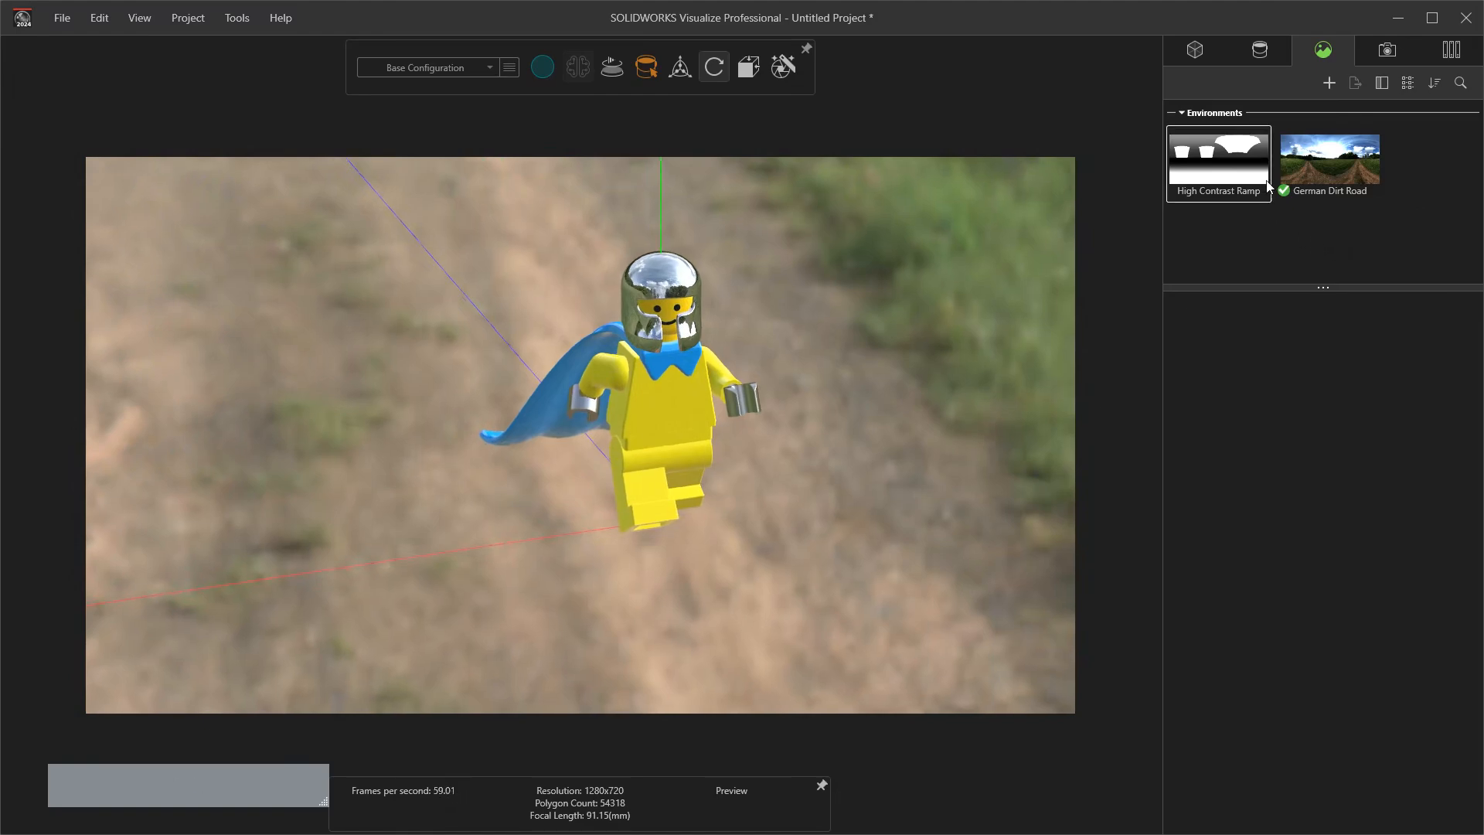
left_click(1277, 235)
right_click(1282, 231)
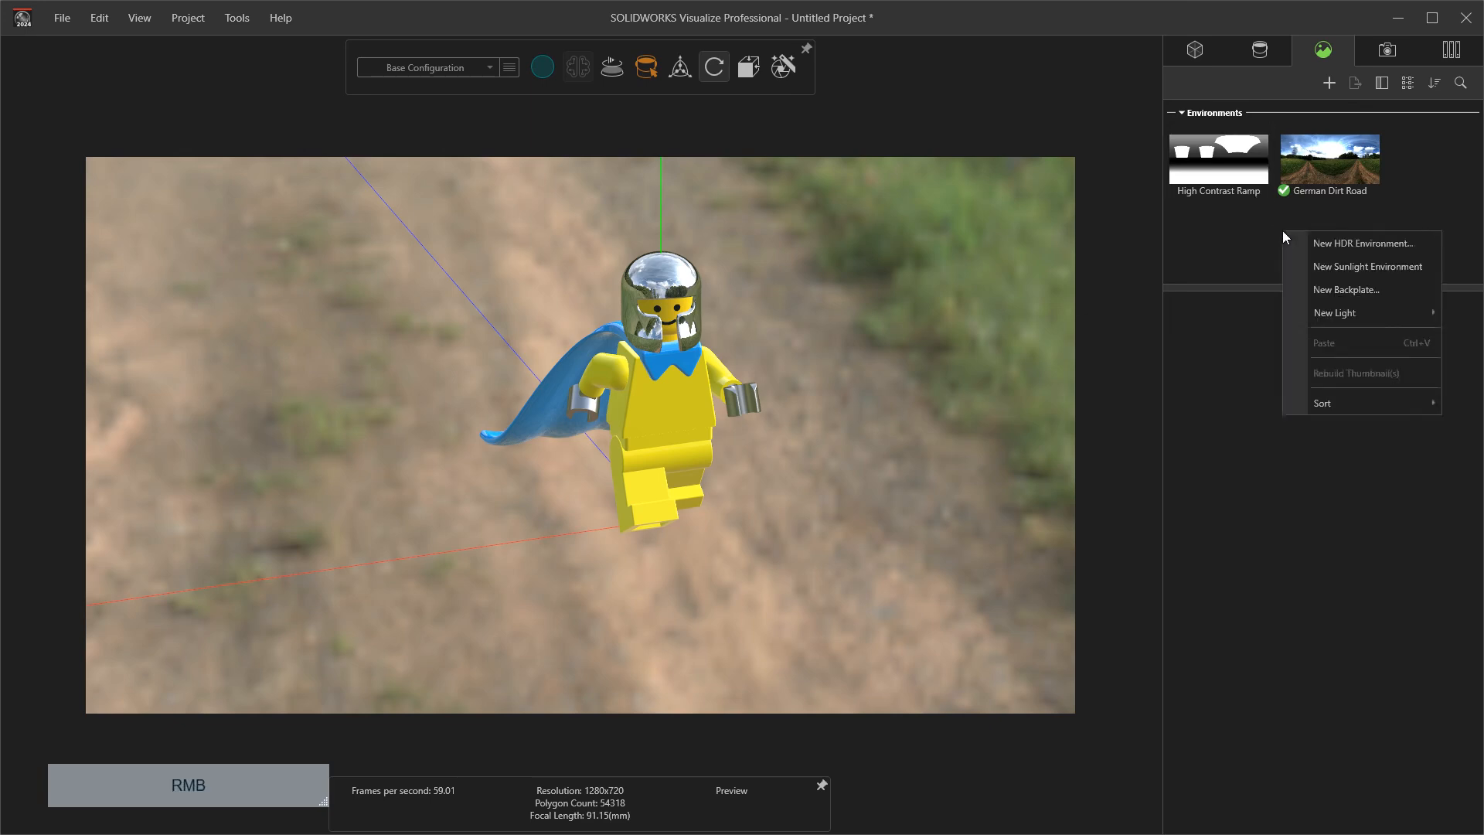
left_click(1340, 291)
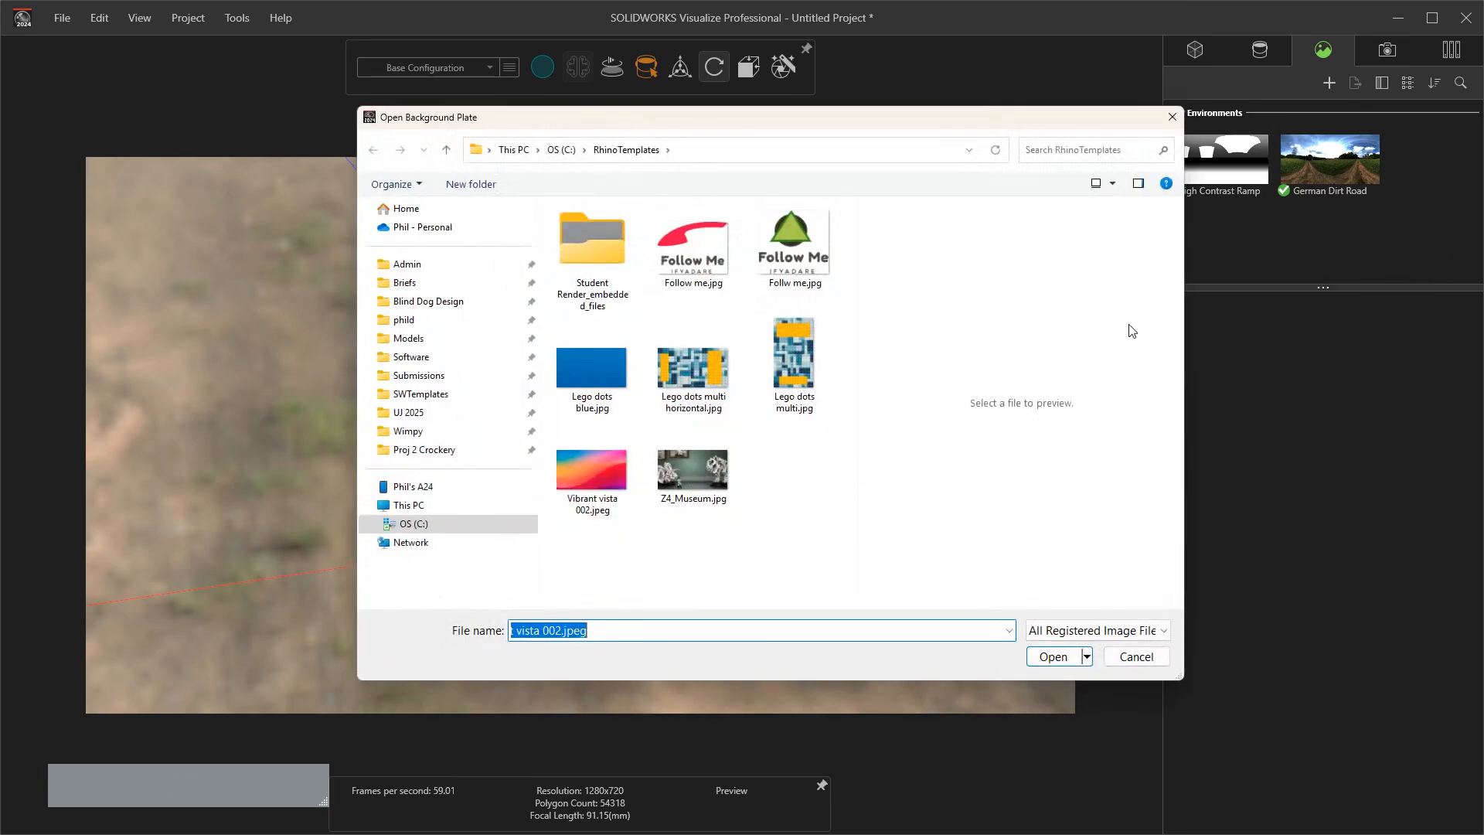
double_click(591, 471)
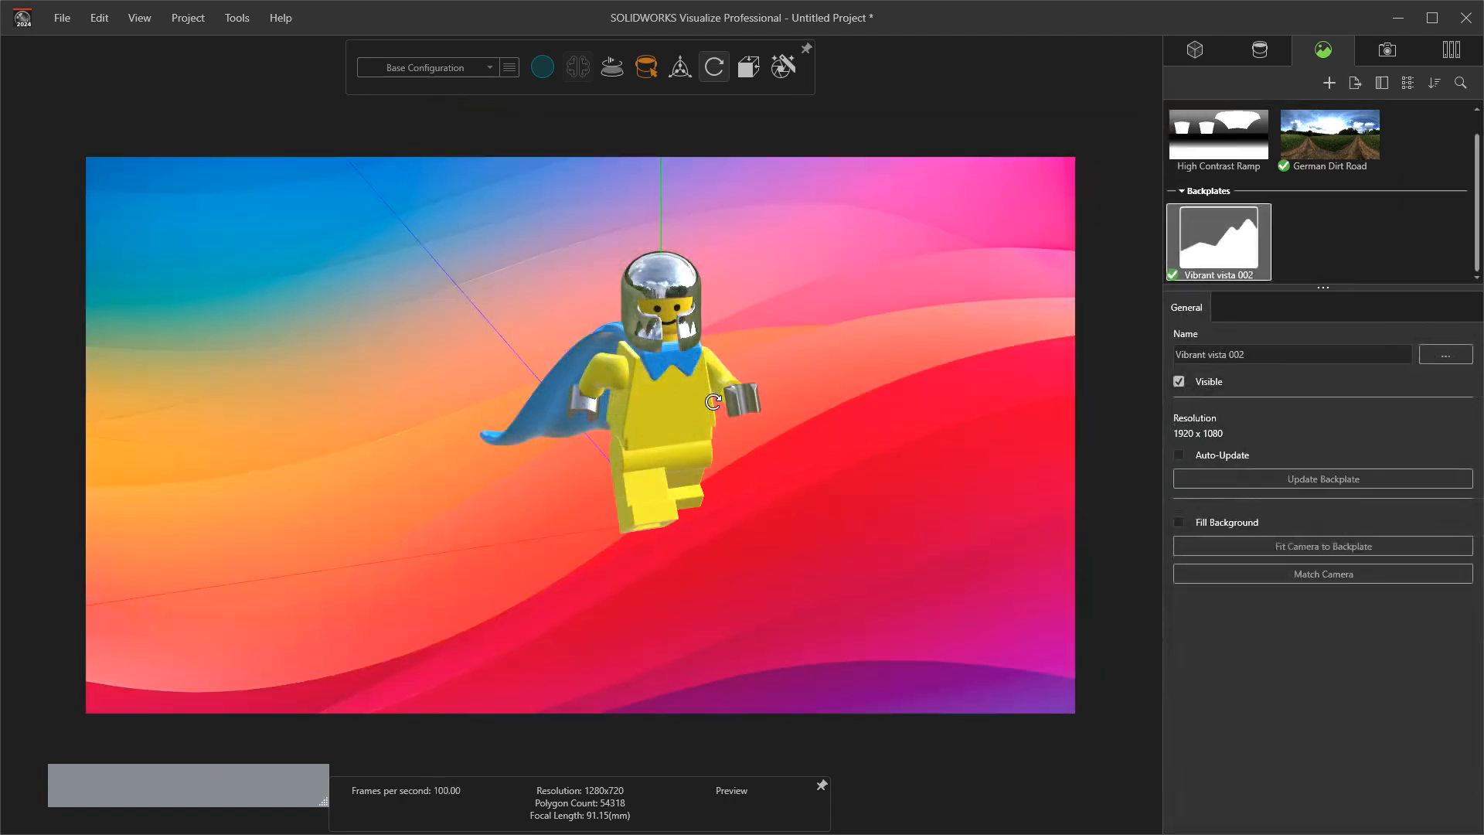
scroll(840, 352, "up", 5)
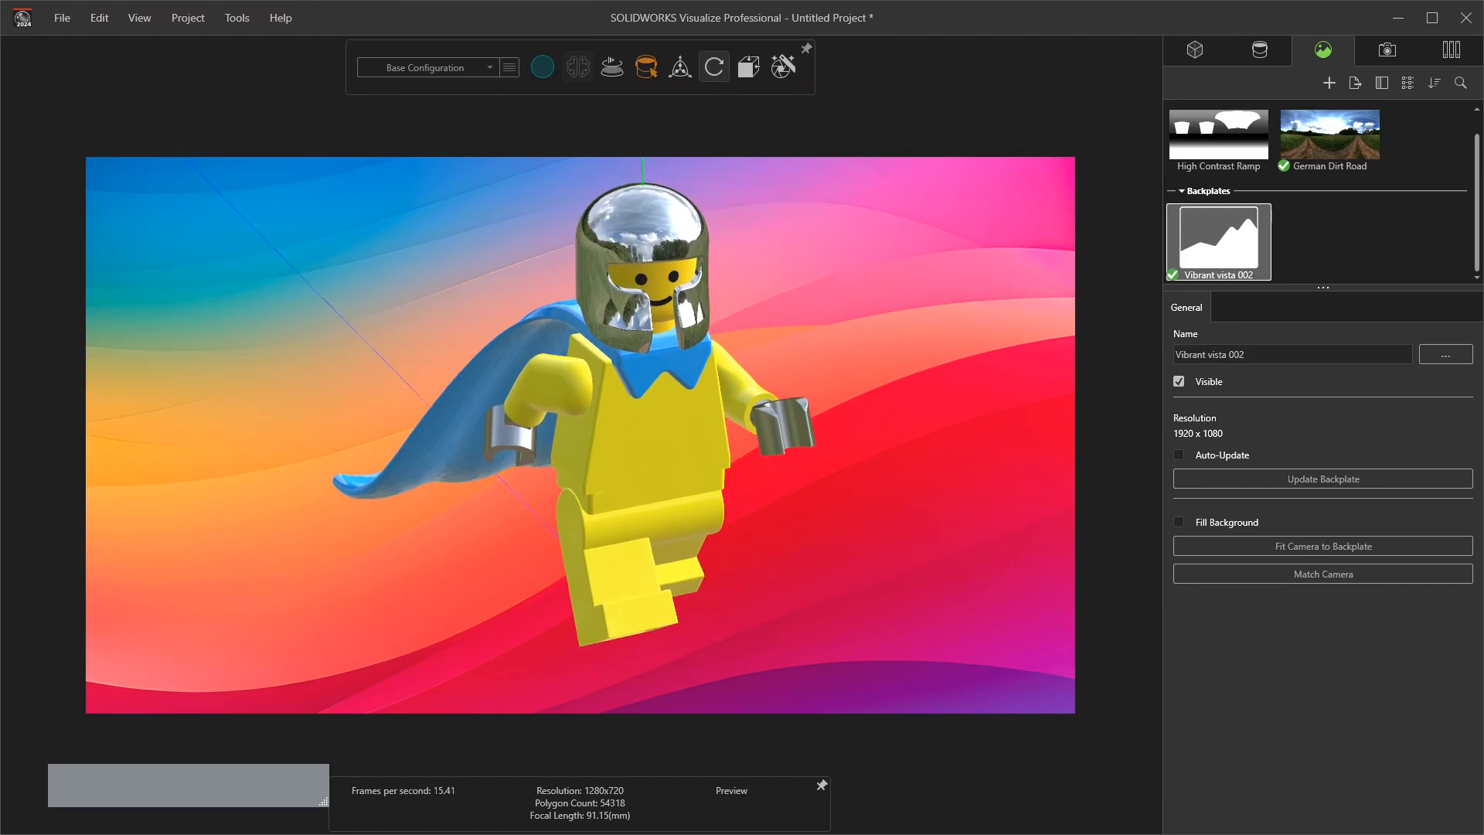
Step: Set the Default Camera's perspective to 34.50, giving a focal length of 79.10 mm
left_click(1388, 51)
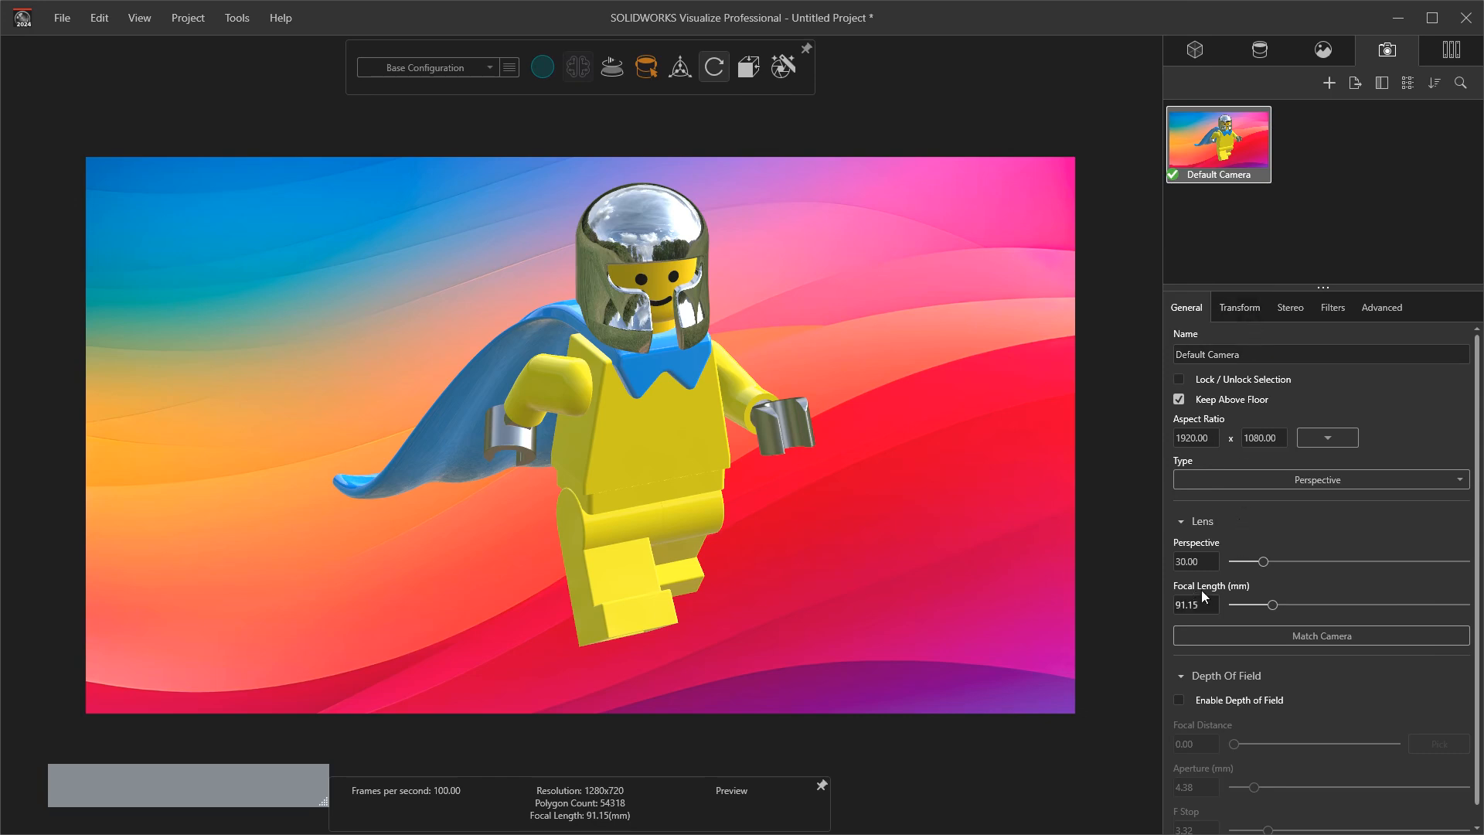
left_click_drag(1264, 562, 1294, 565)
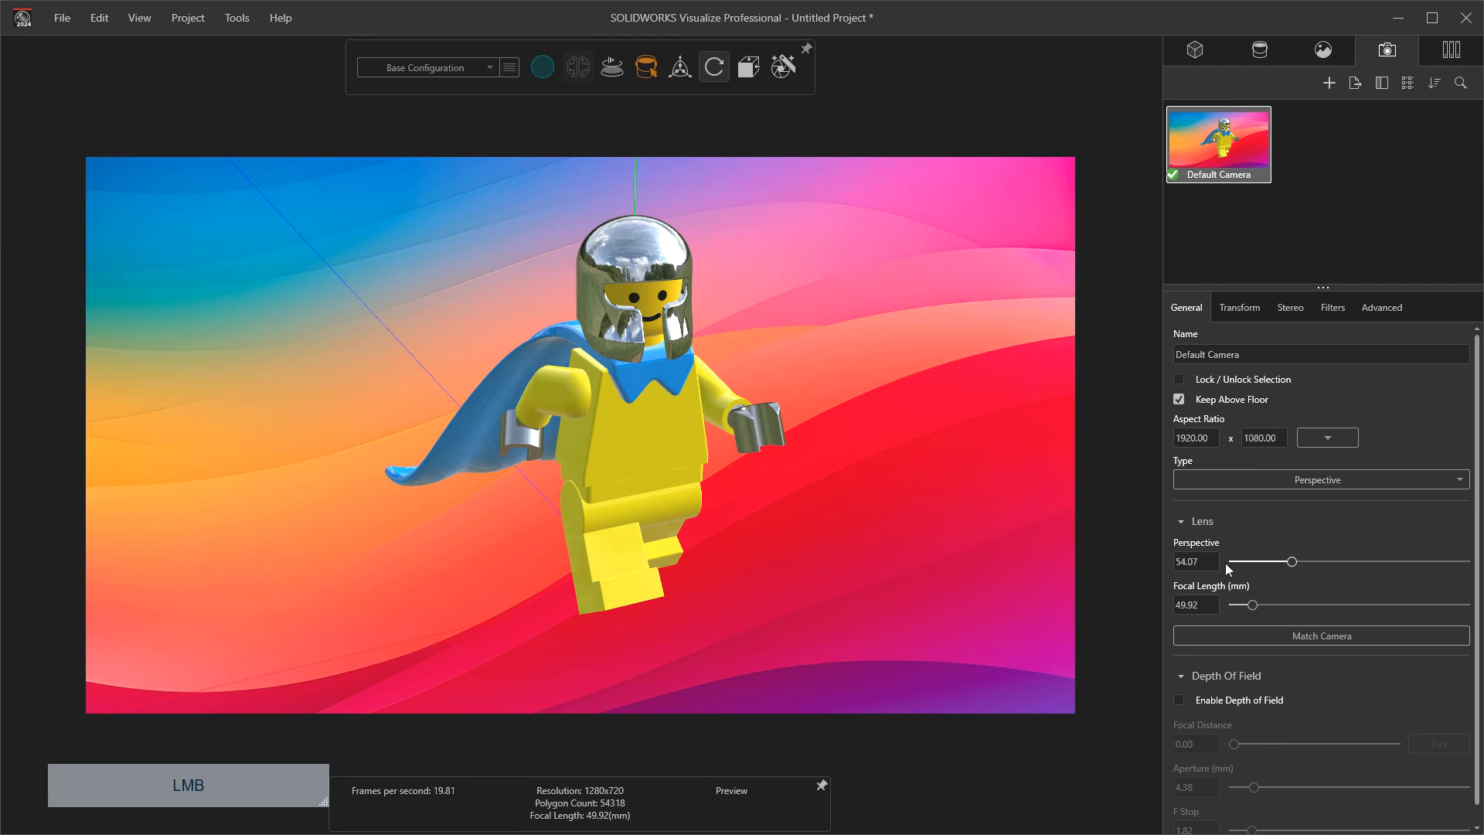
left_click_drag(1208, 563, 1268, 609)
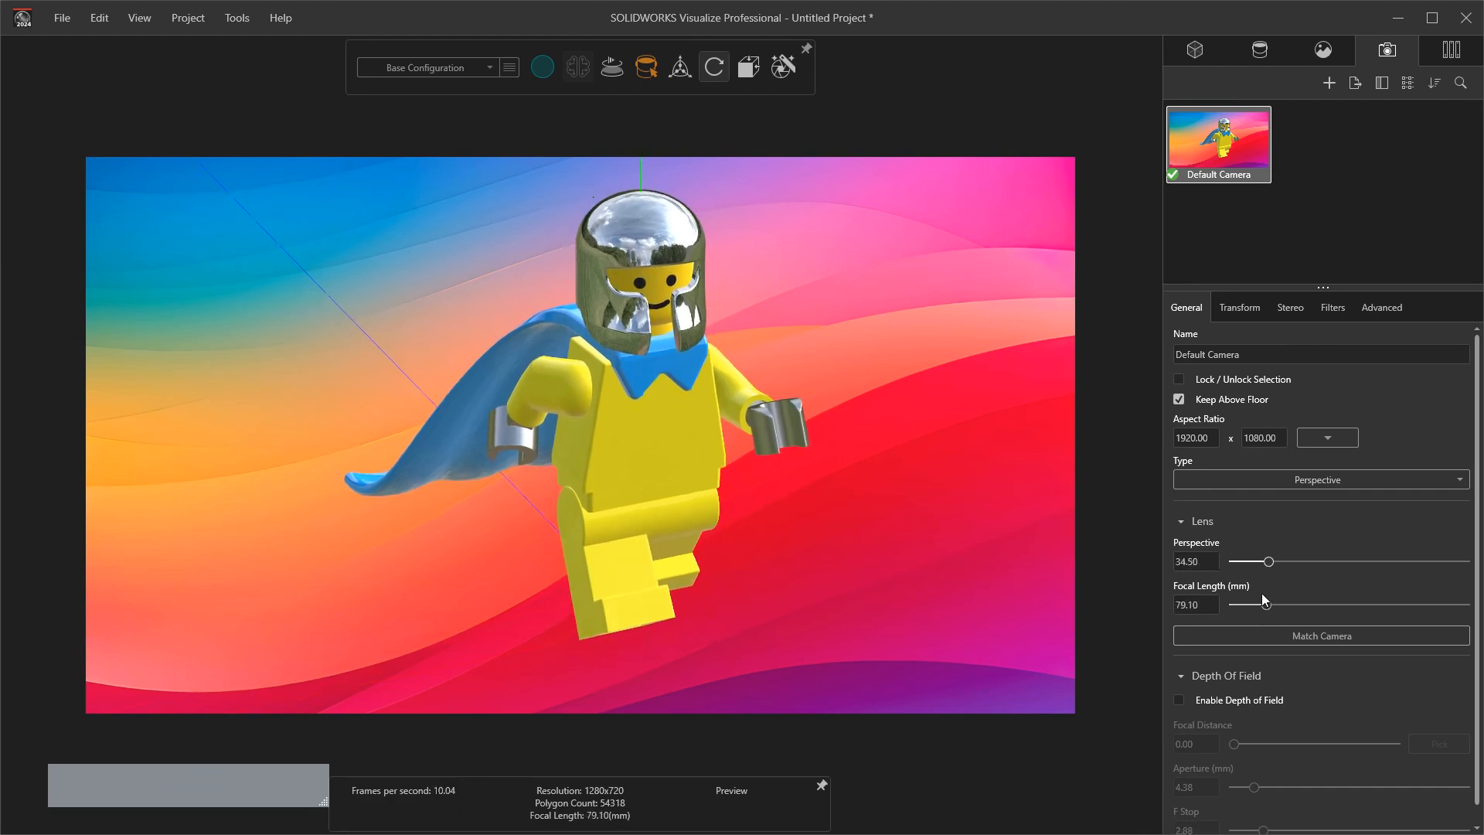
Step: Enable a render region for the camera and resize it around the helmet to X 342, Y 37, width 632 and height 246
left_click(1337, 309)
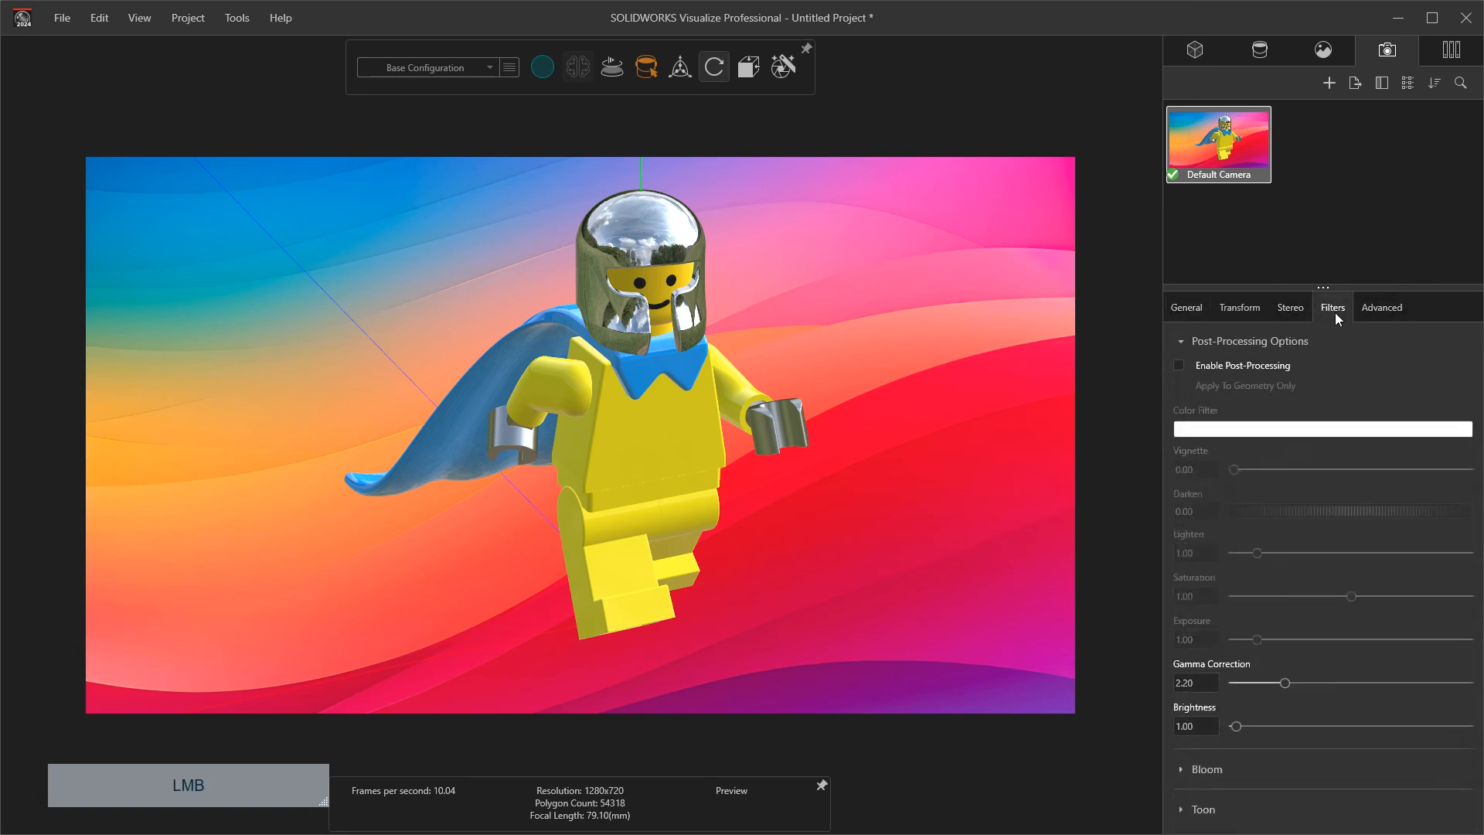
left_click(1241, 307)
left_click(1287, 307)
left_click(1382, 309)
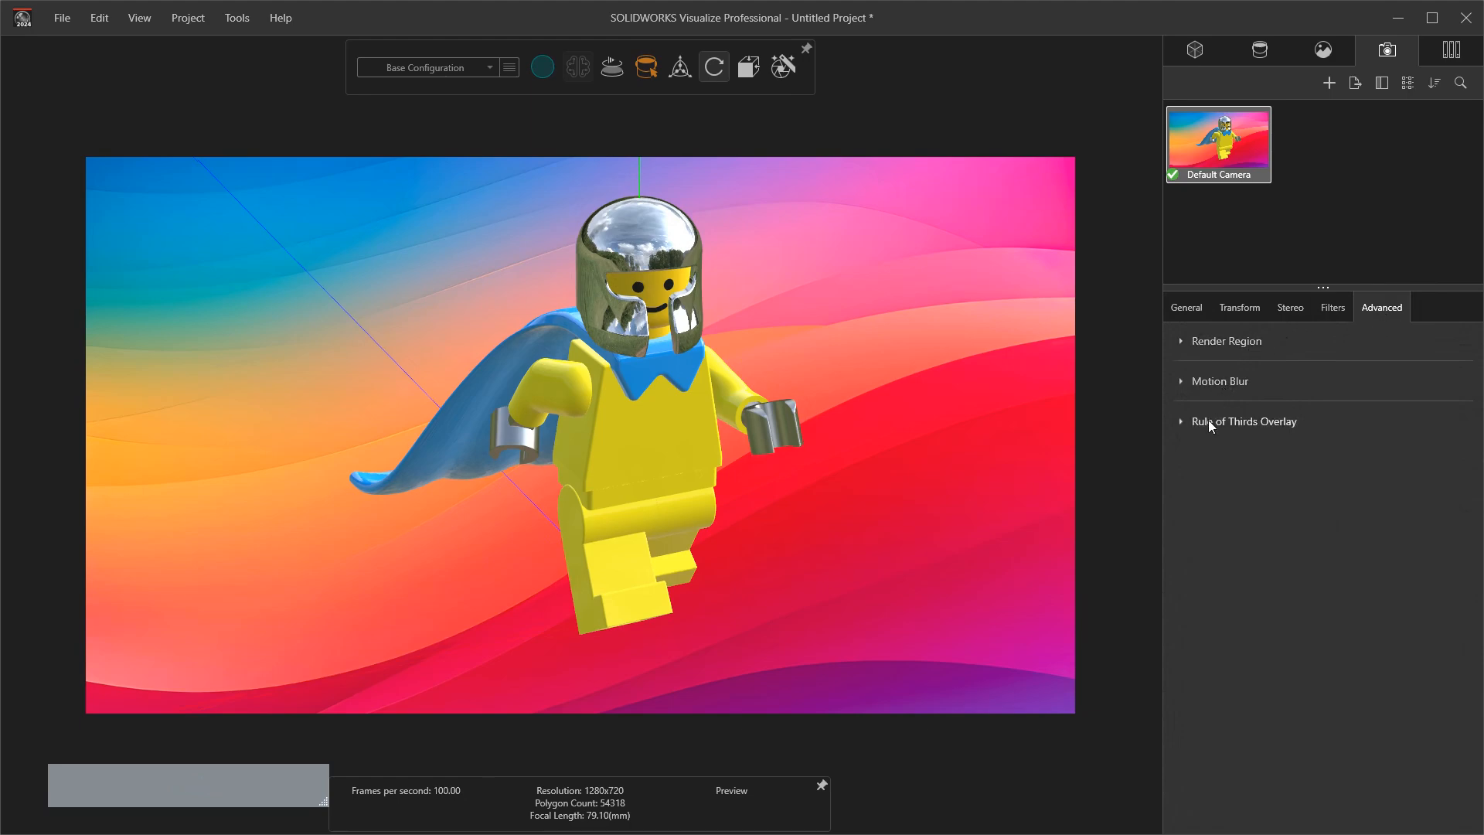
left_click(1181, 340)
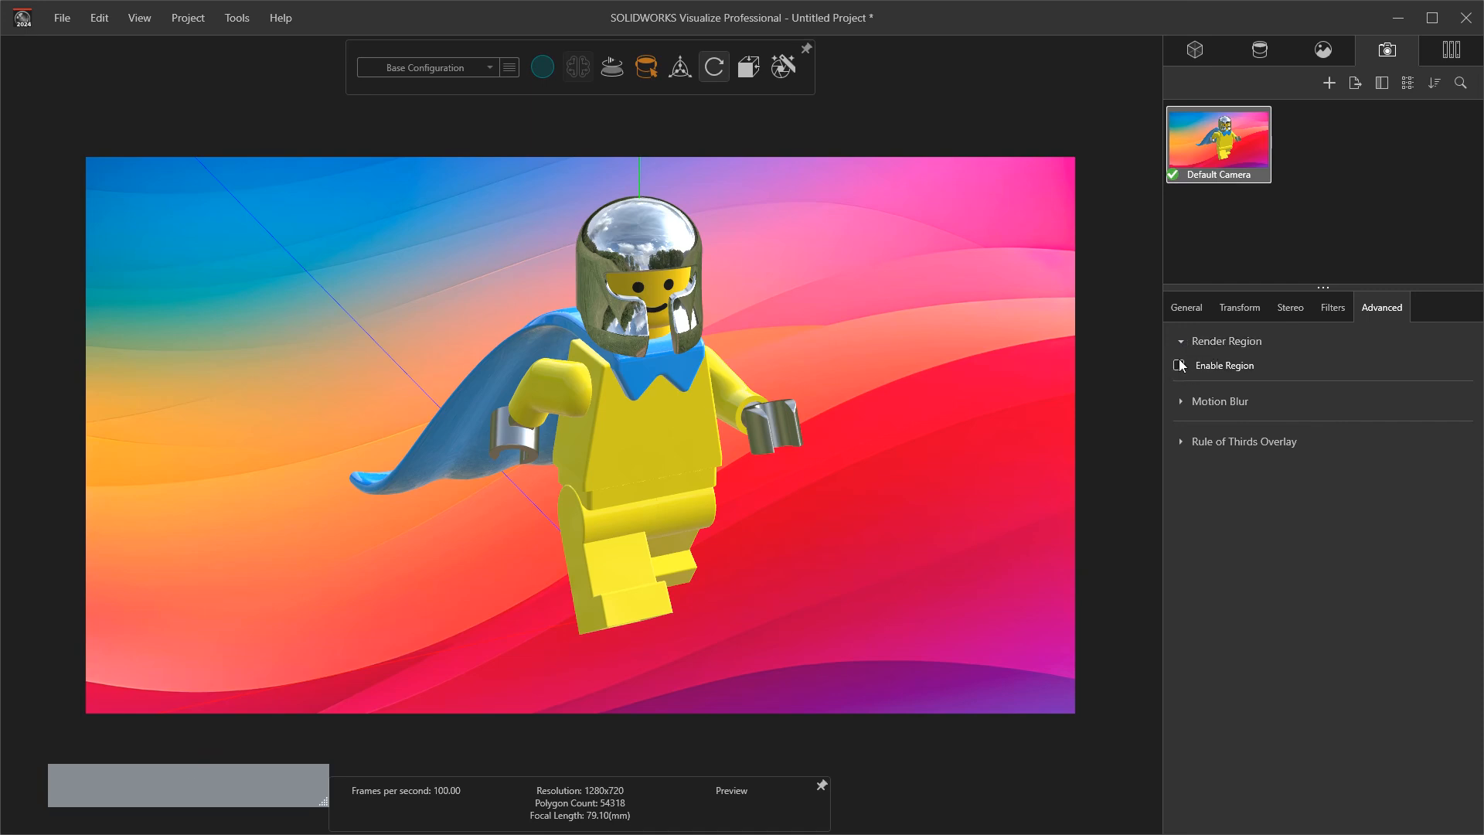
left_click(1180, 365)
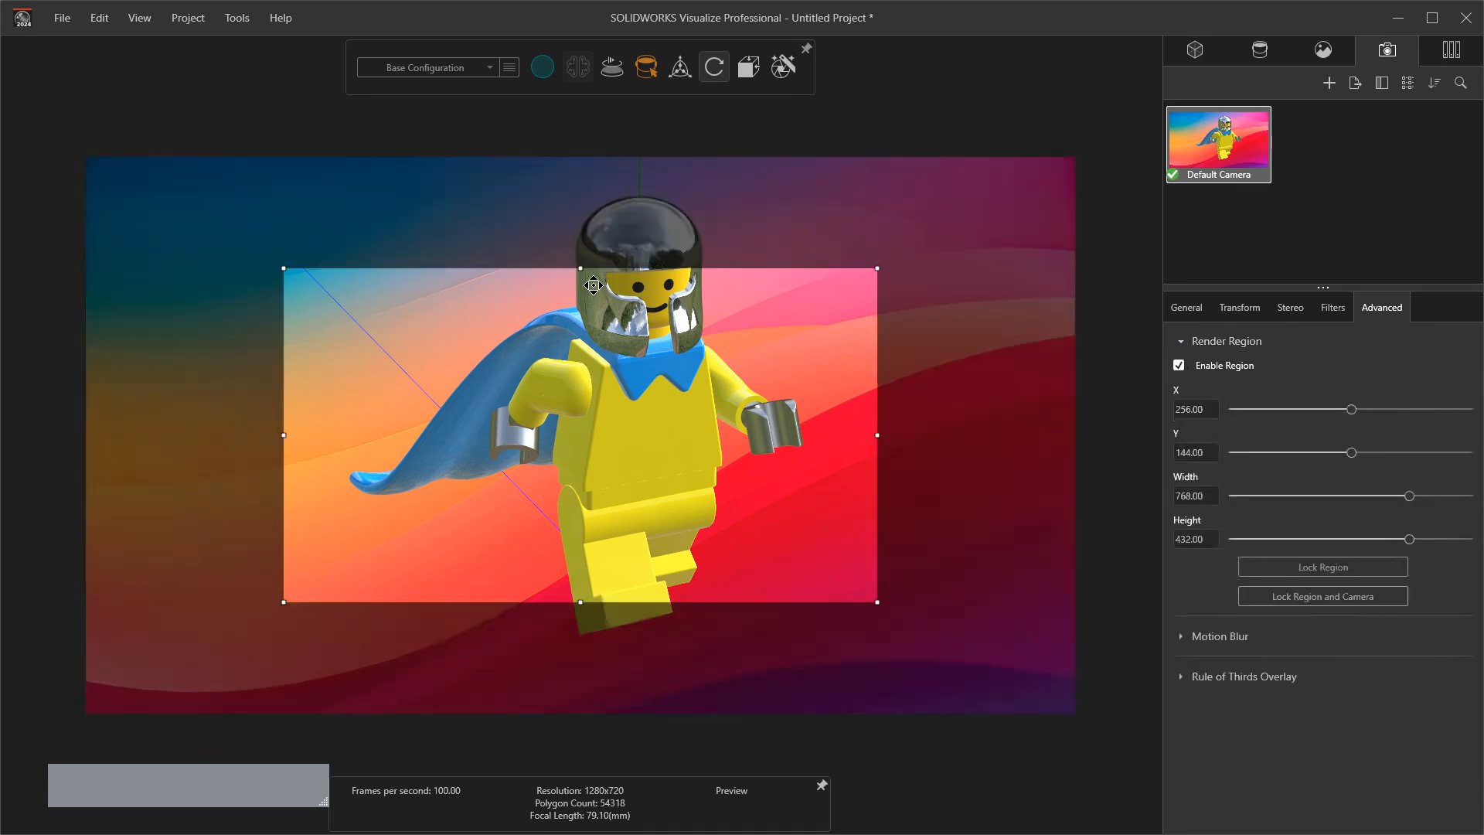
left_click_drag(588, 268, 586, 185)
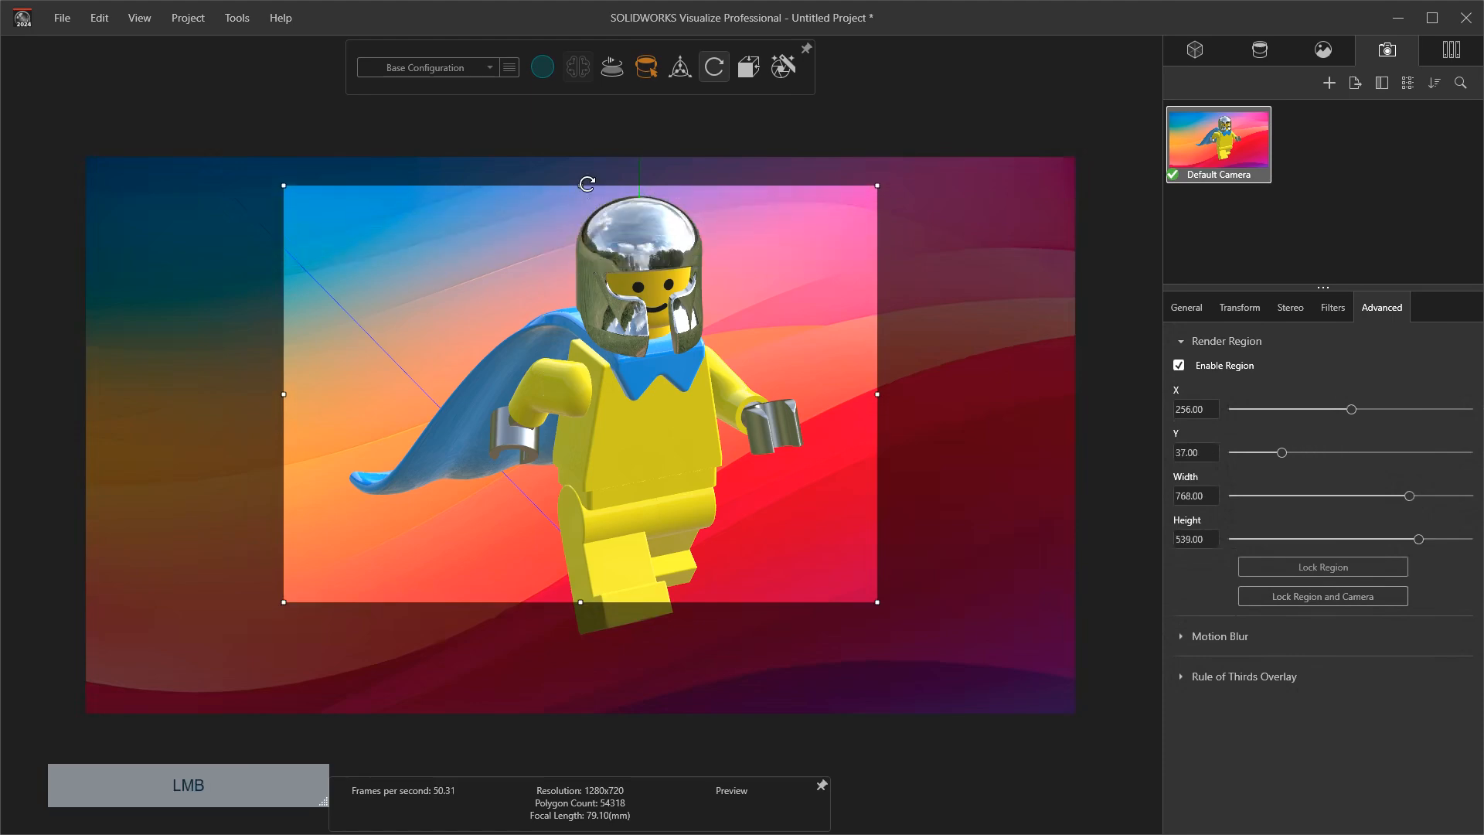
left_click_drag(280, 399, 350, 394)
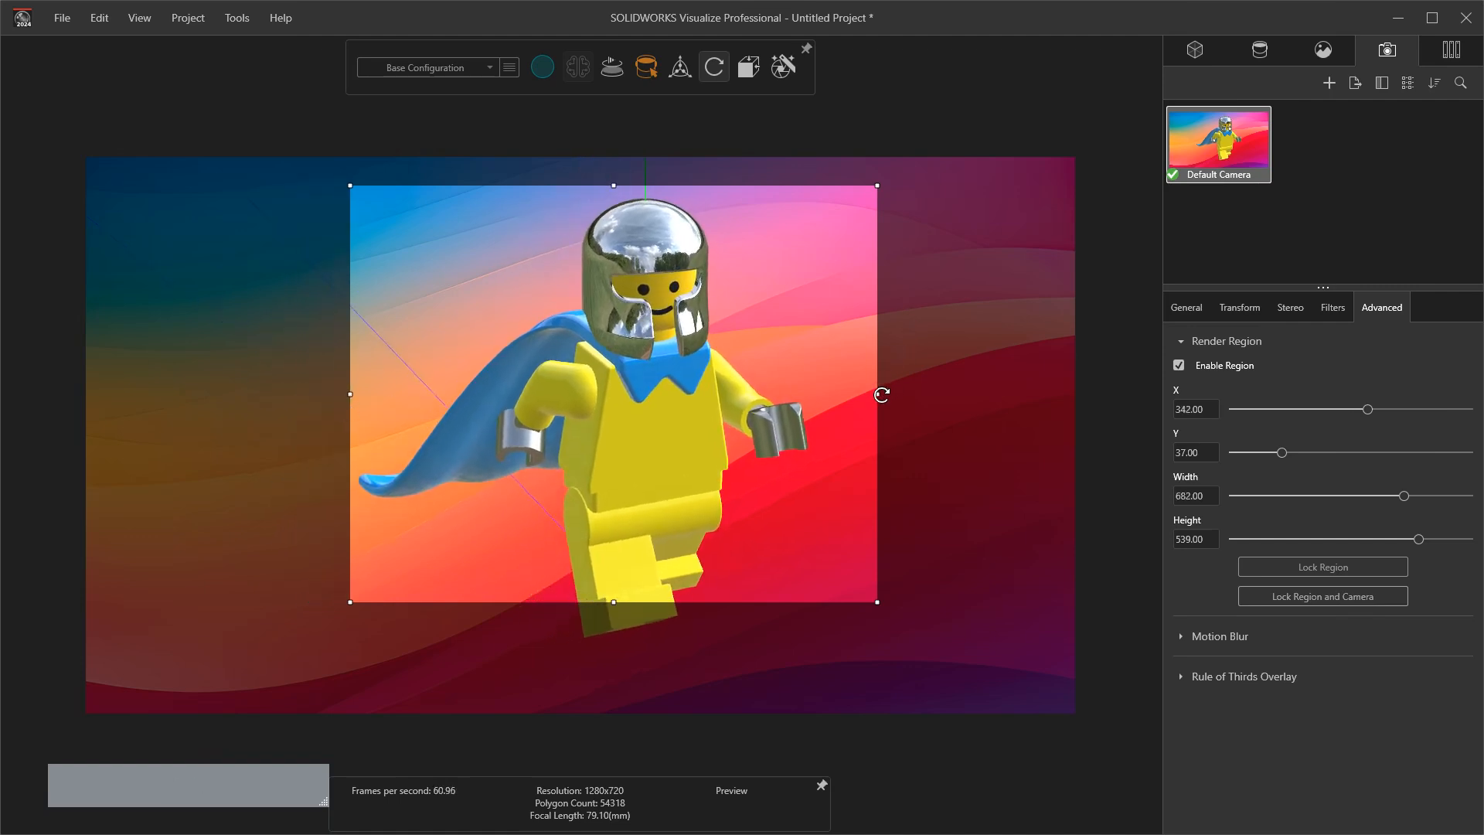
left_click_drag(877, 395, 838, 395)
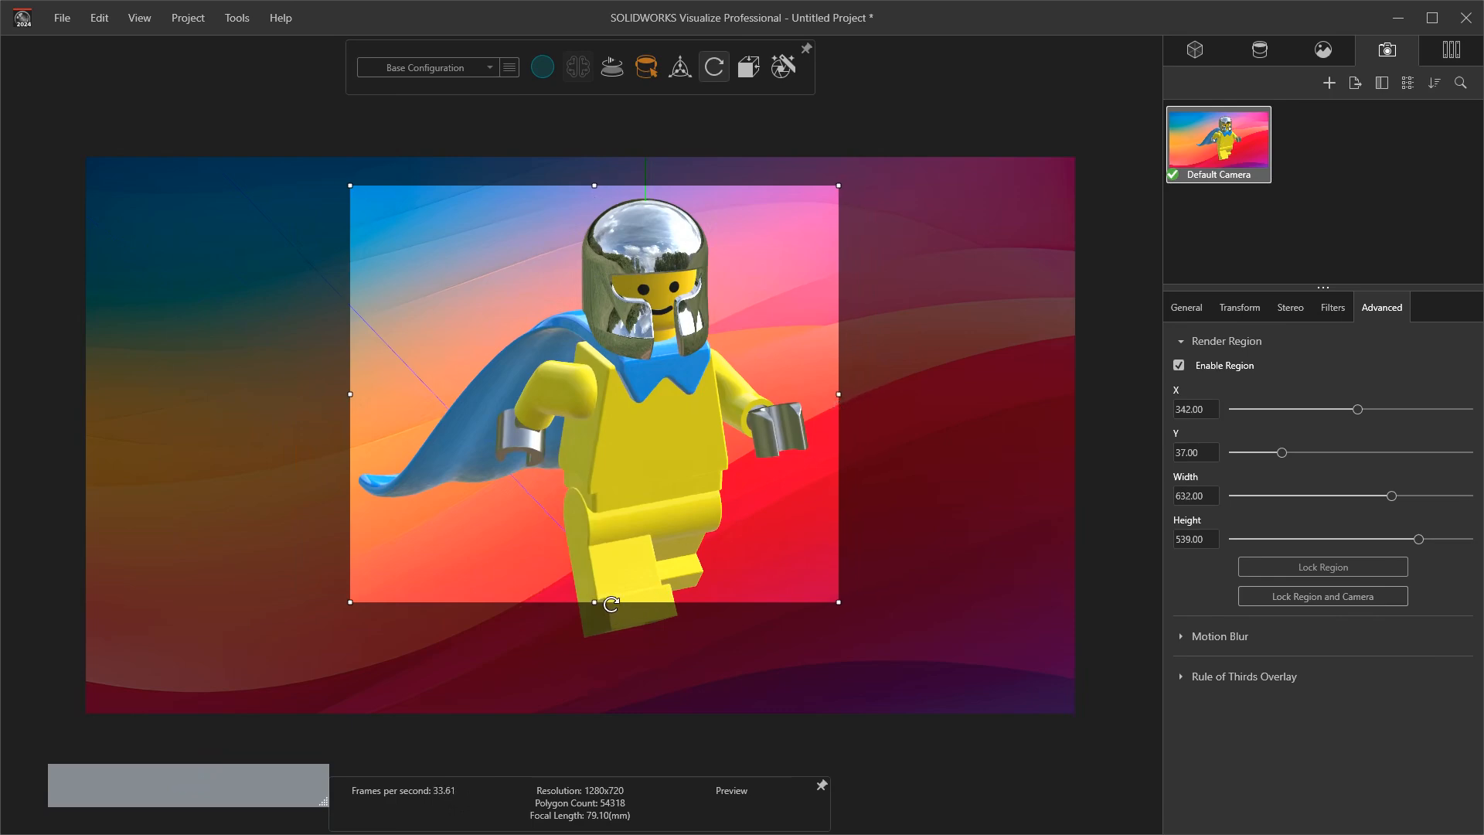
left_click_drag(594, 601, 594, 376)
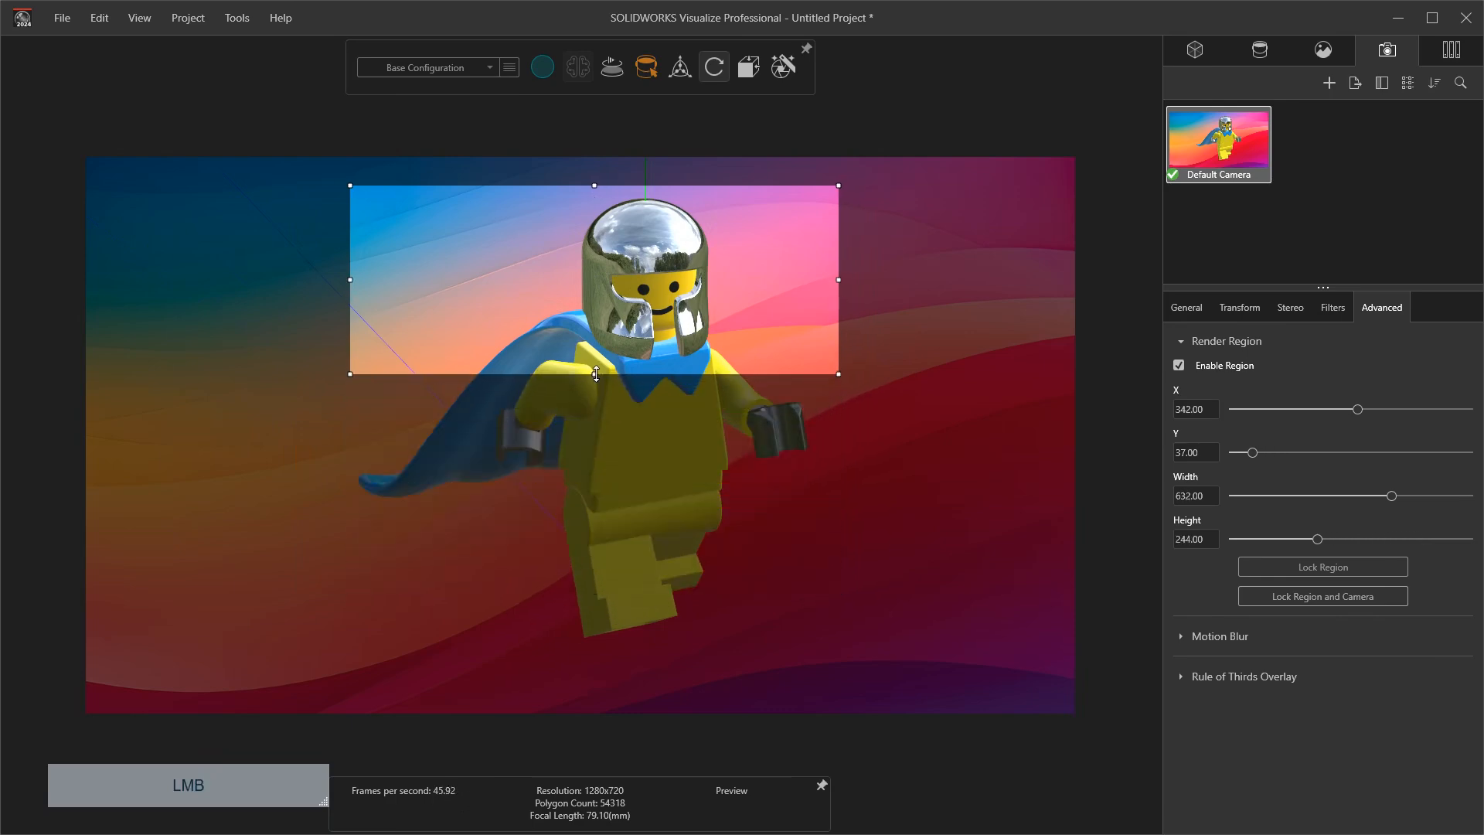
Step: Render the helmet region in Accurate mode, return to Preview mode and disable the render region
mouse_move(566, 78)
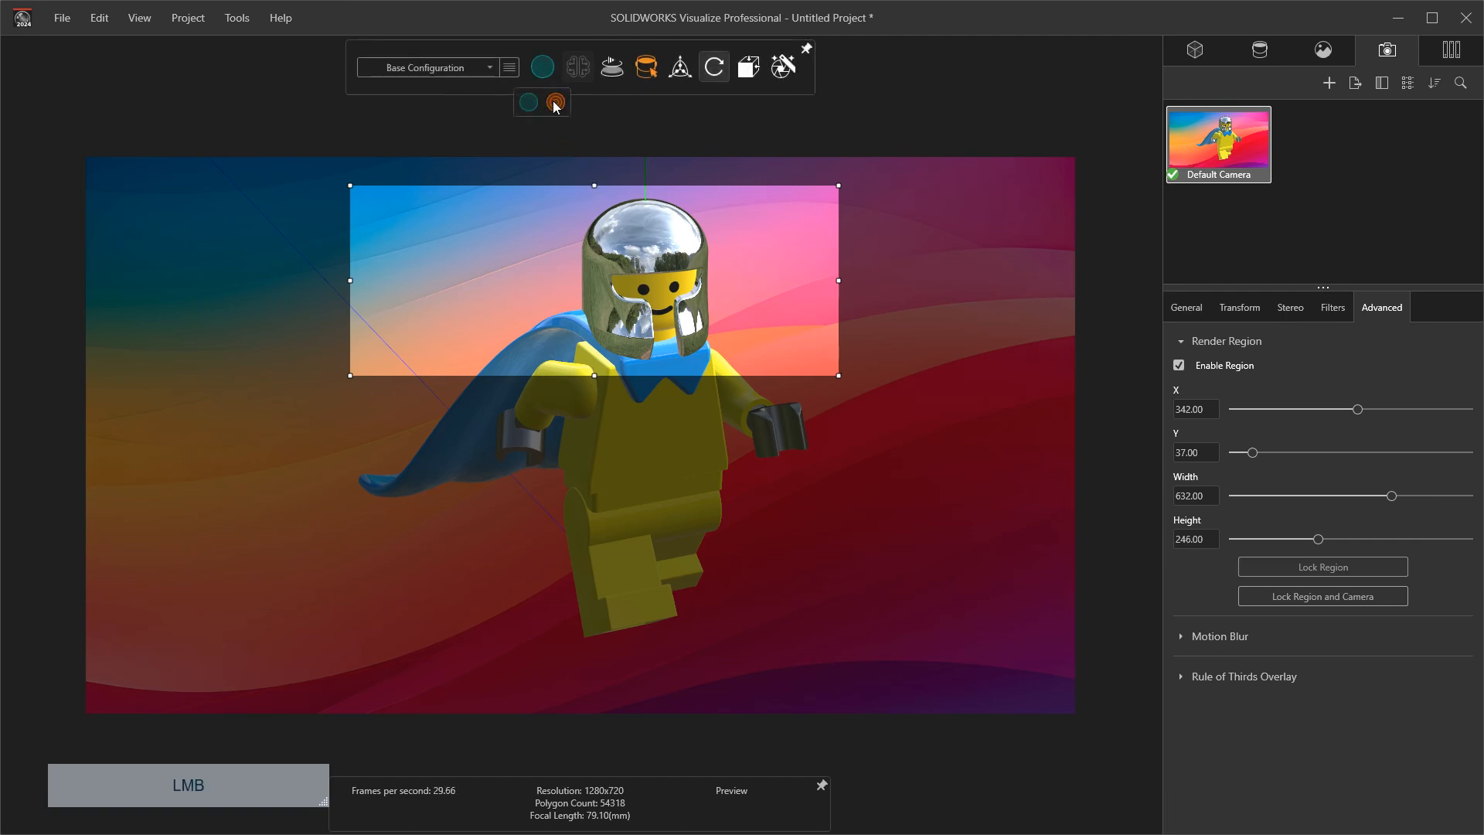
left_click(556, 102)
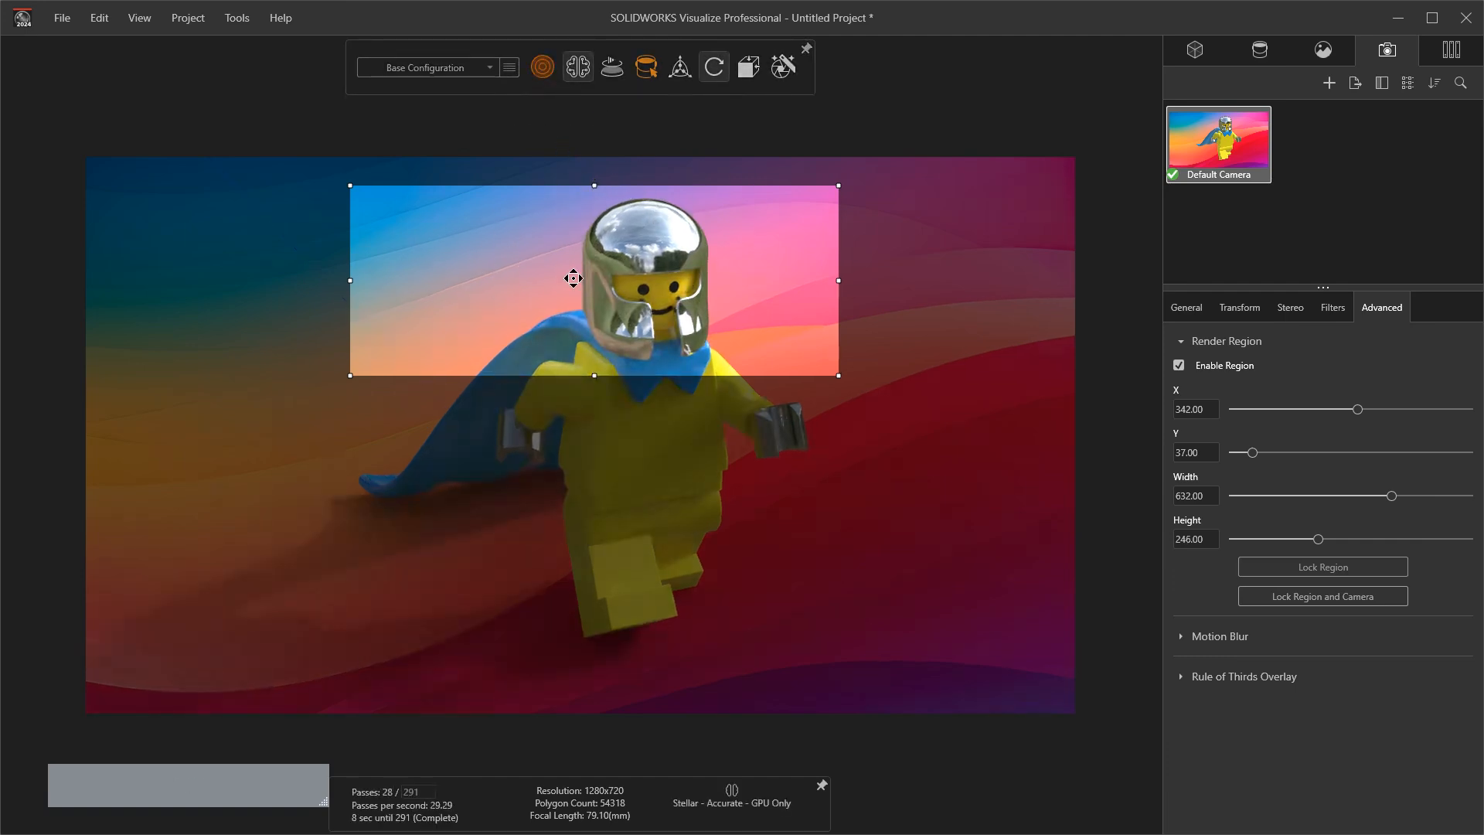
mouse_move(542, 68)
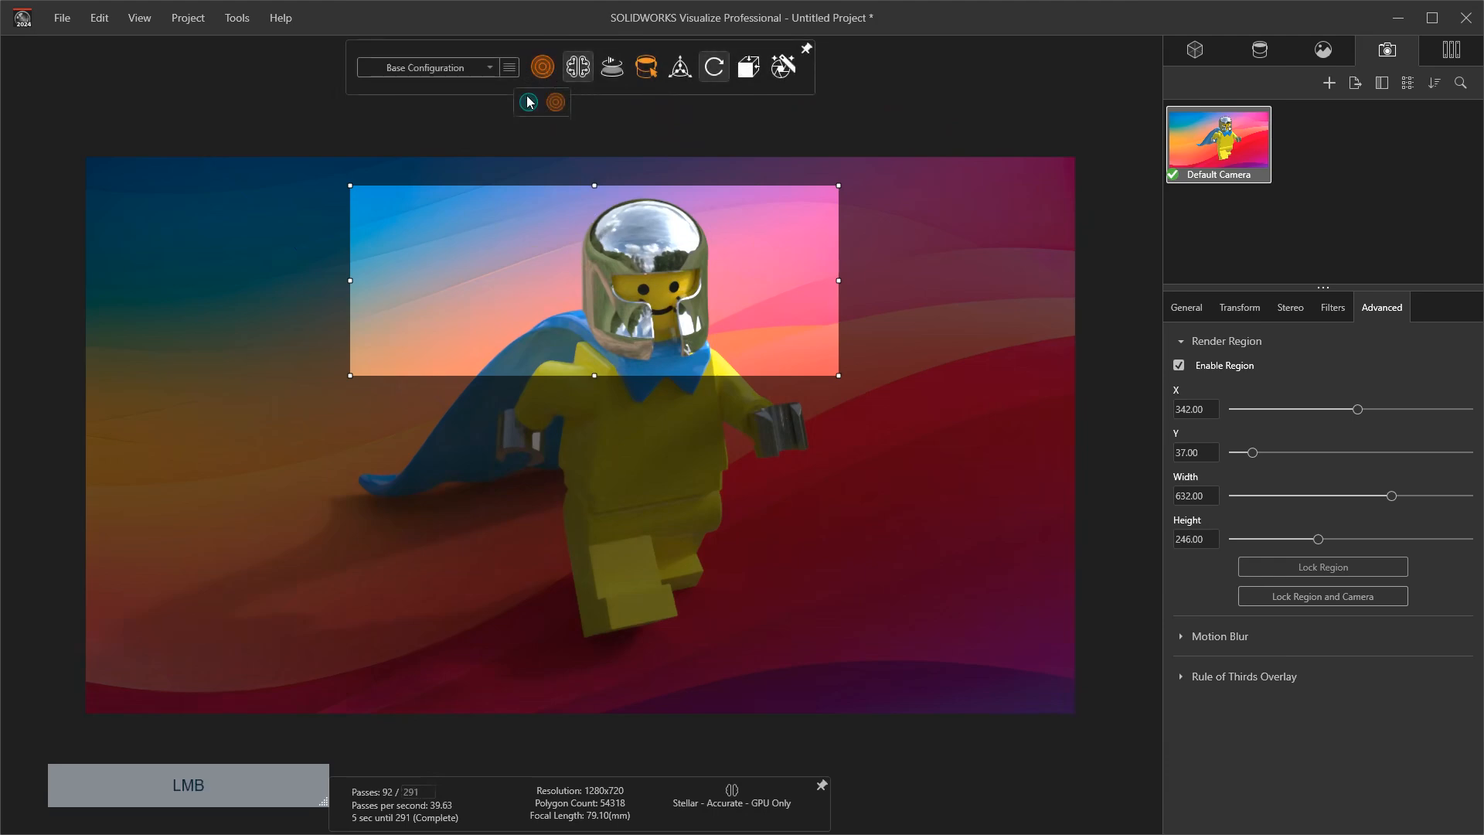
left_click(529, 102)
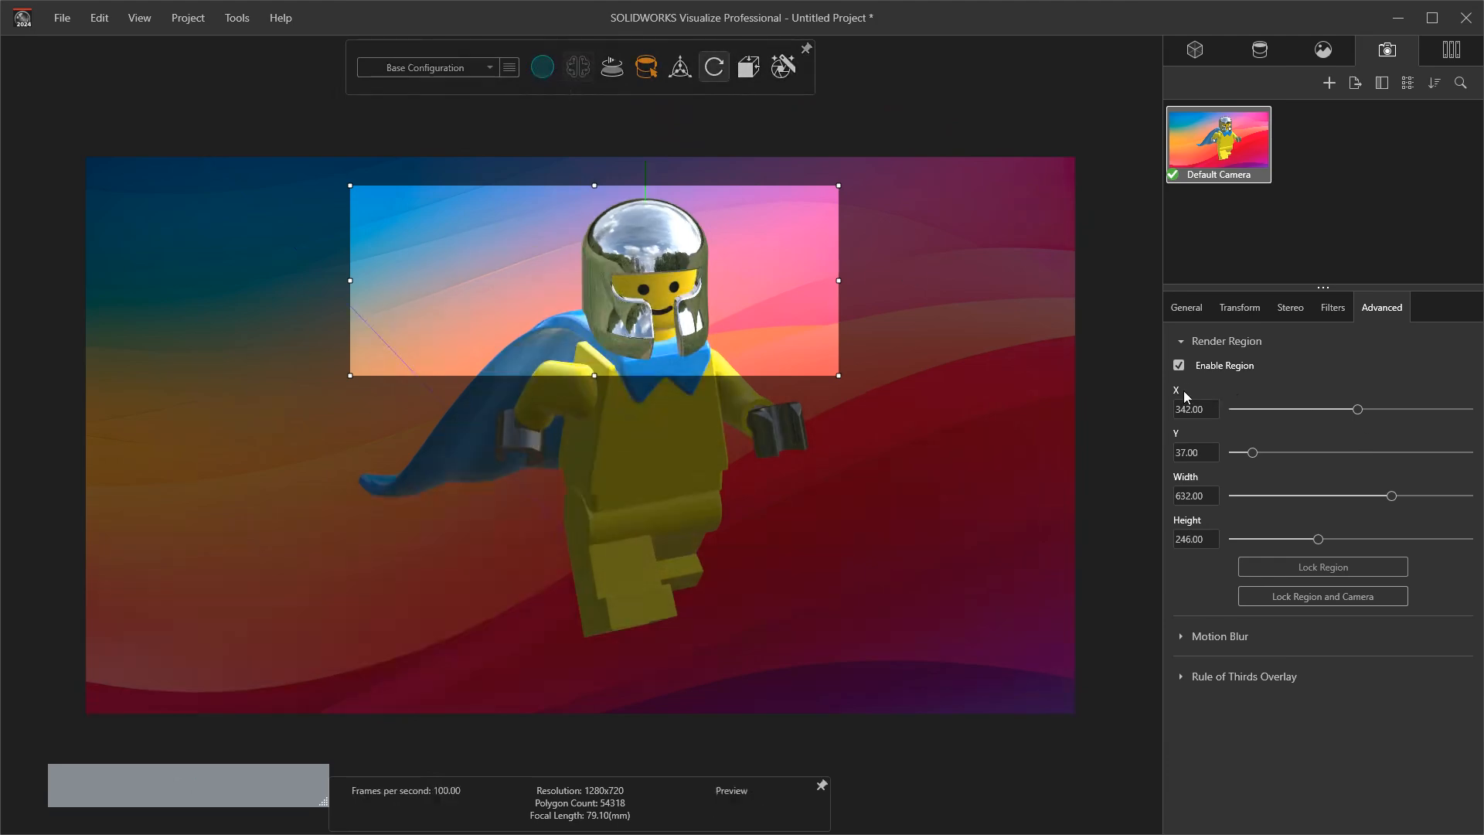
left_click(1179, 365)
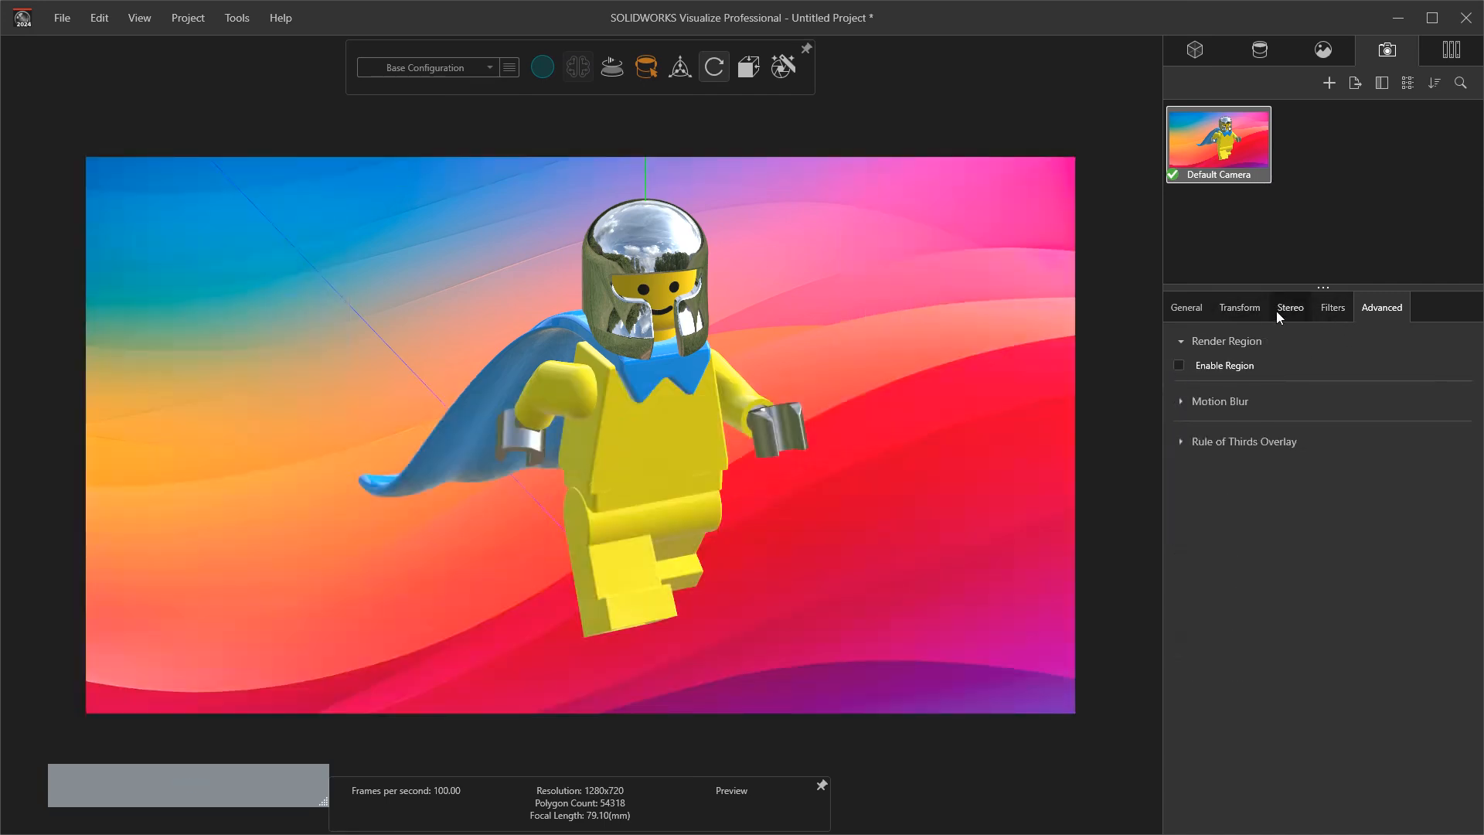
Step: Enable depth of field for the Default Camera and pick its focal distance in the scene
left_click(1197, 309)
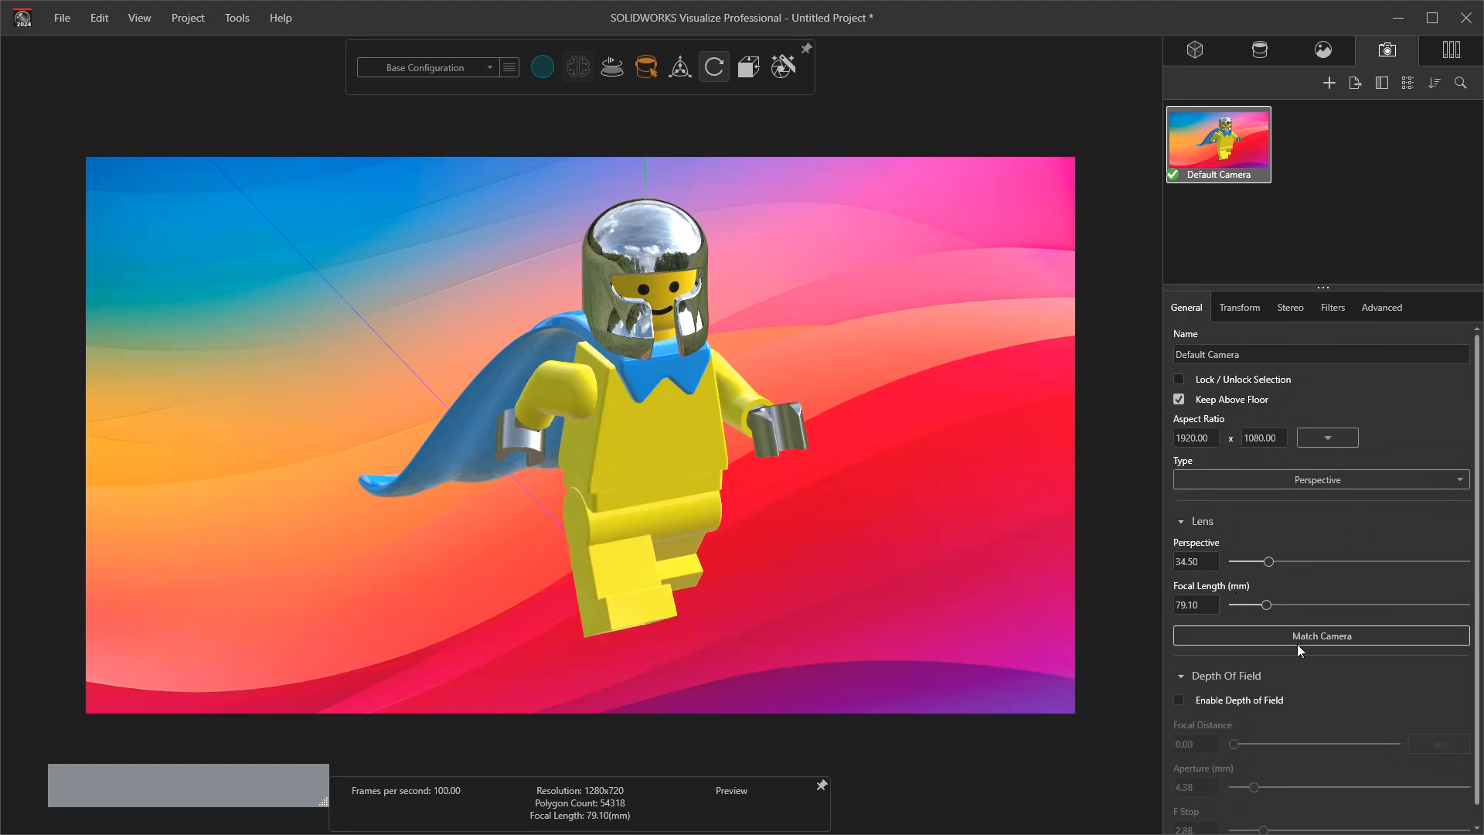
scroll(1255, 669, "down", 1)
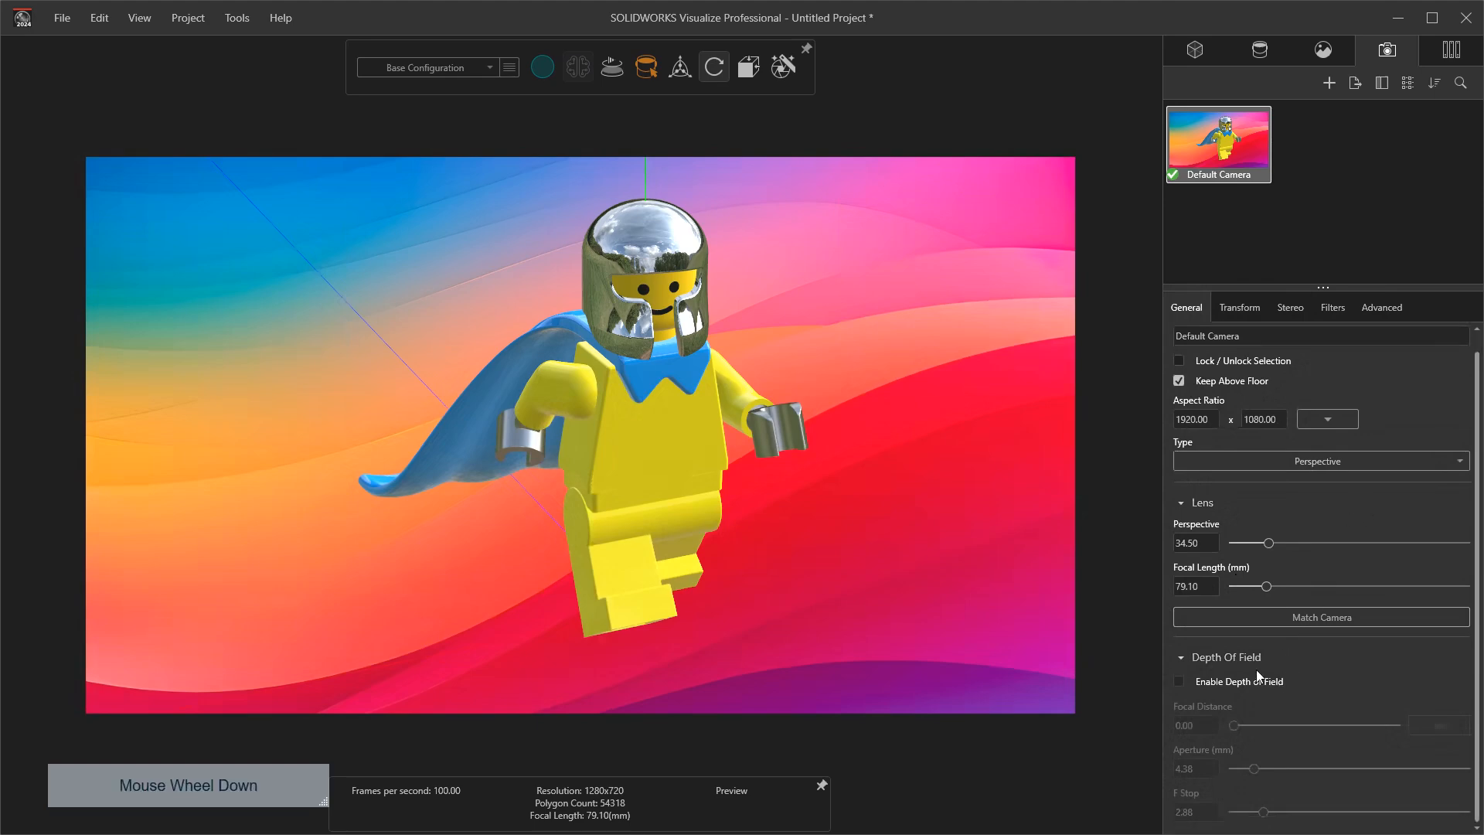
left_click(1181, 680)
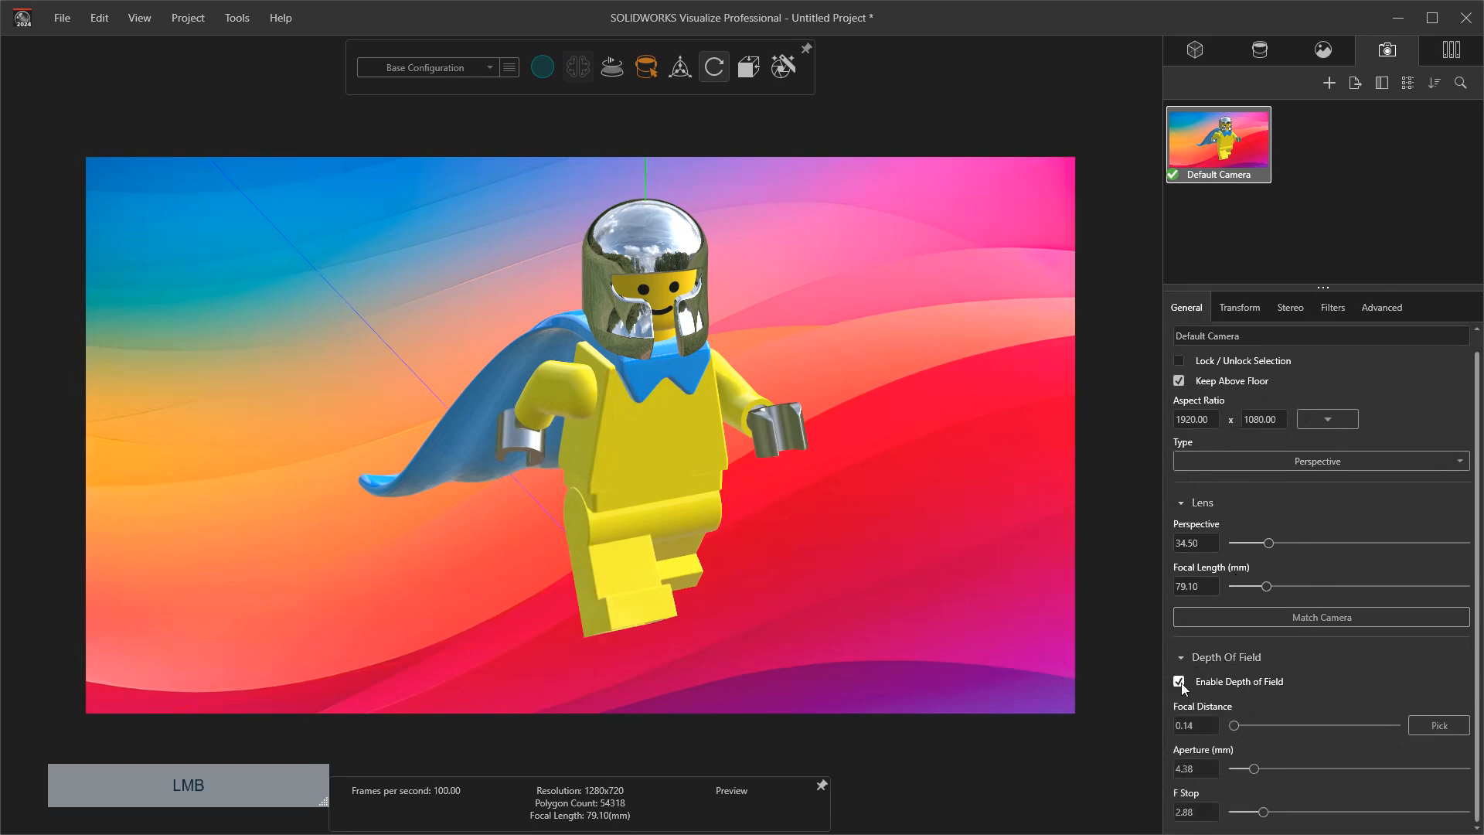
left_click(1437, 727)
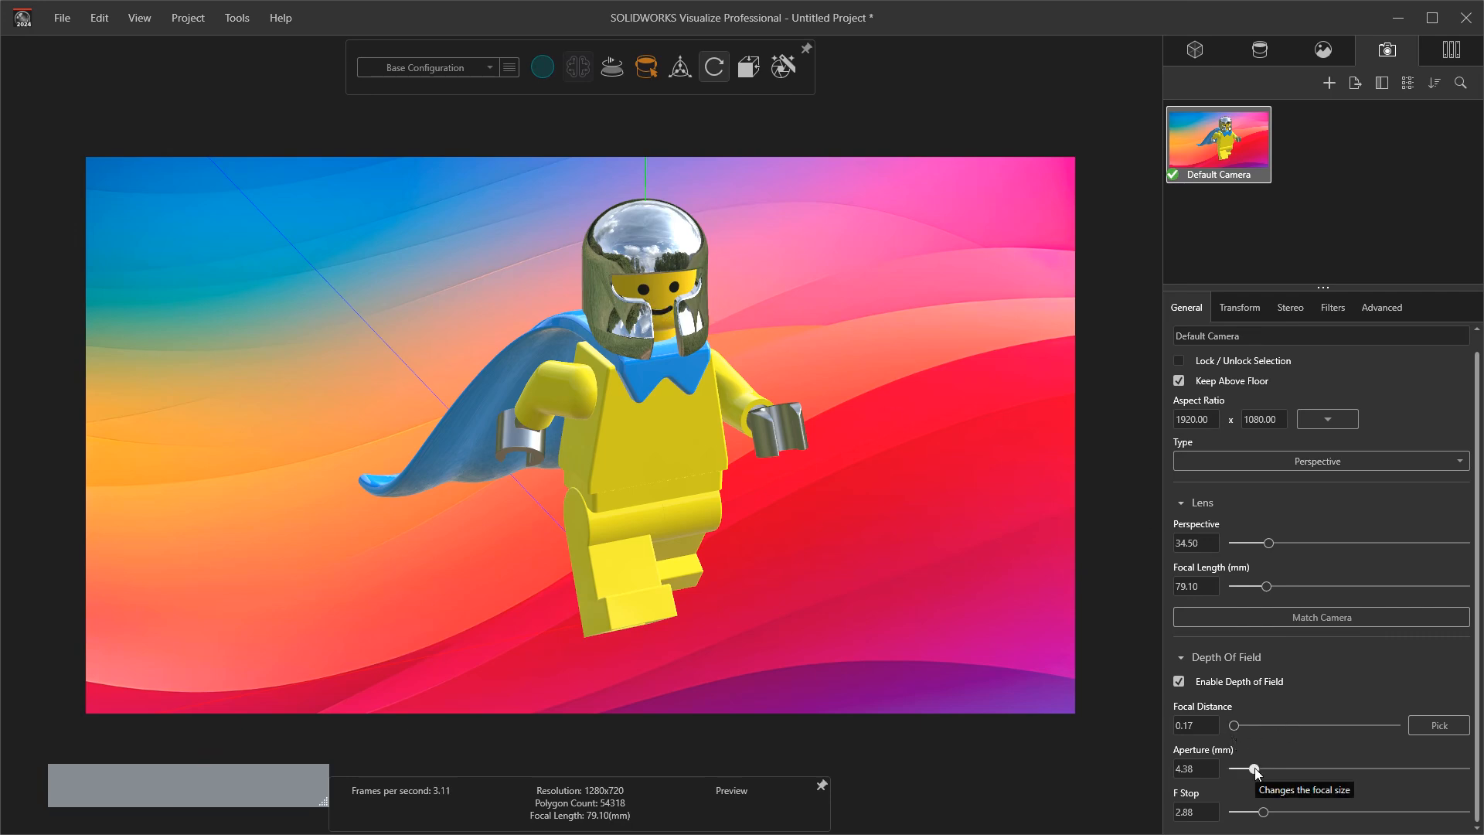
Step: Set the depth of field aperture to 0.26 mm with F Stop 49.05 and pick the focal distance on the helmet
left_click_drag(1255, 768, 1257, 728)
left_click_drag(1360, 812, 1242, 739)
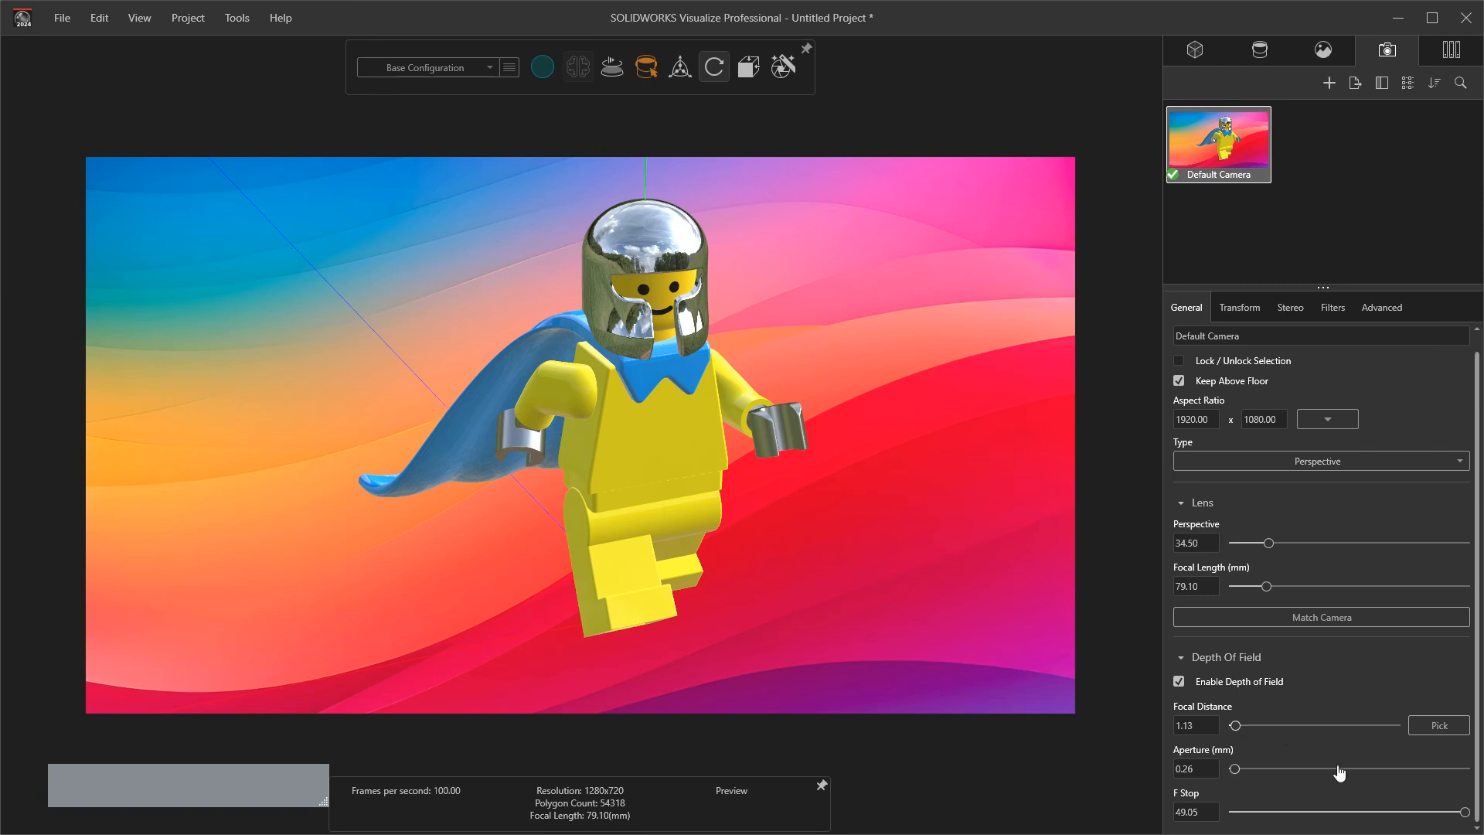
left_click_drag(1236, 726, 1384, 734)
left_click(1439, 725)
left_click(680, 317)
Step: Select the whole Lego Mini (spaceman) assembly using the helmet's Pick options
right_click(680, 316)
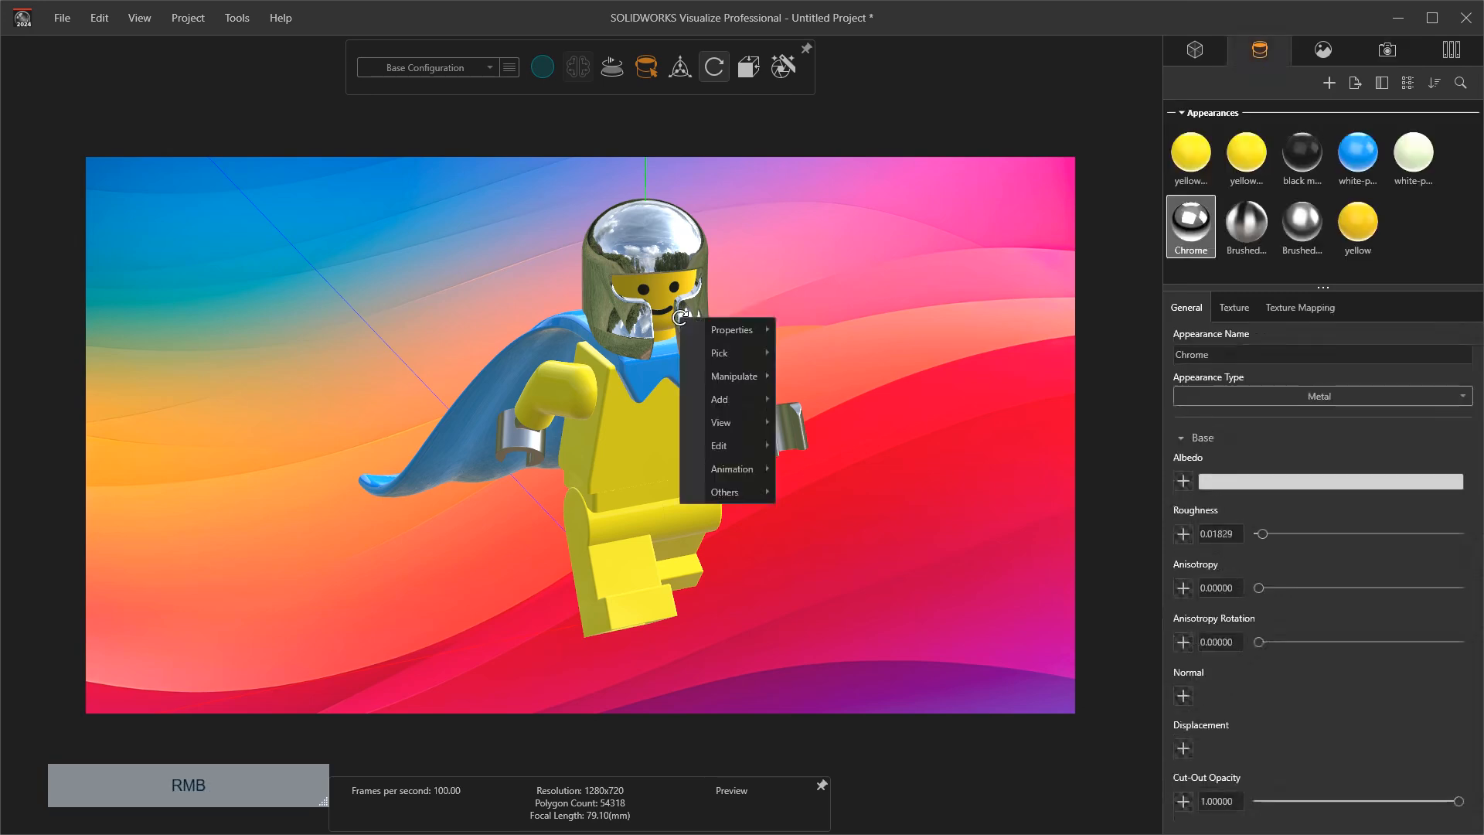
mouse_move(748, 355)
left_click(821, 357)
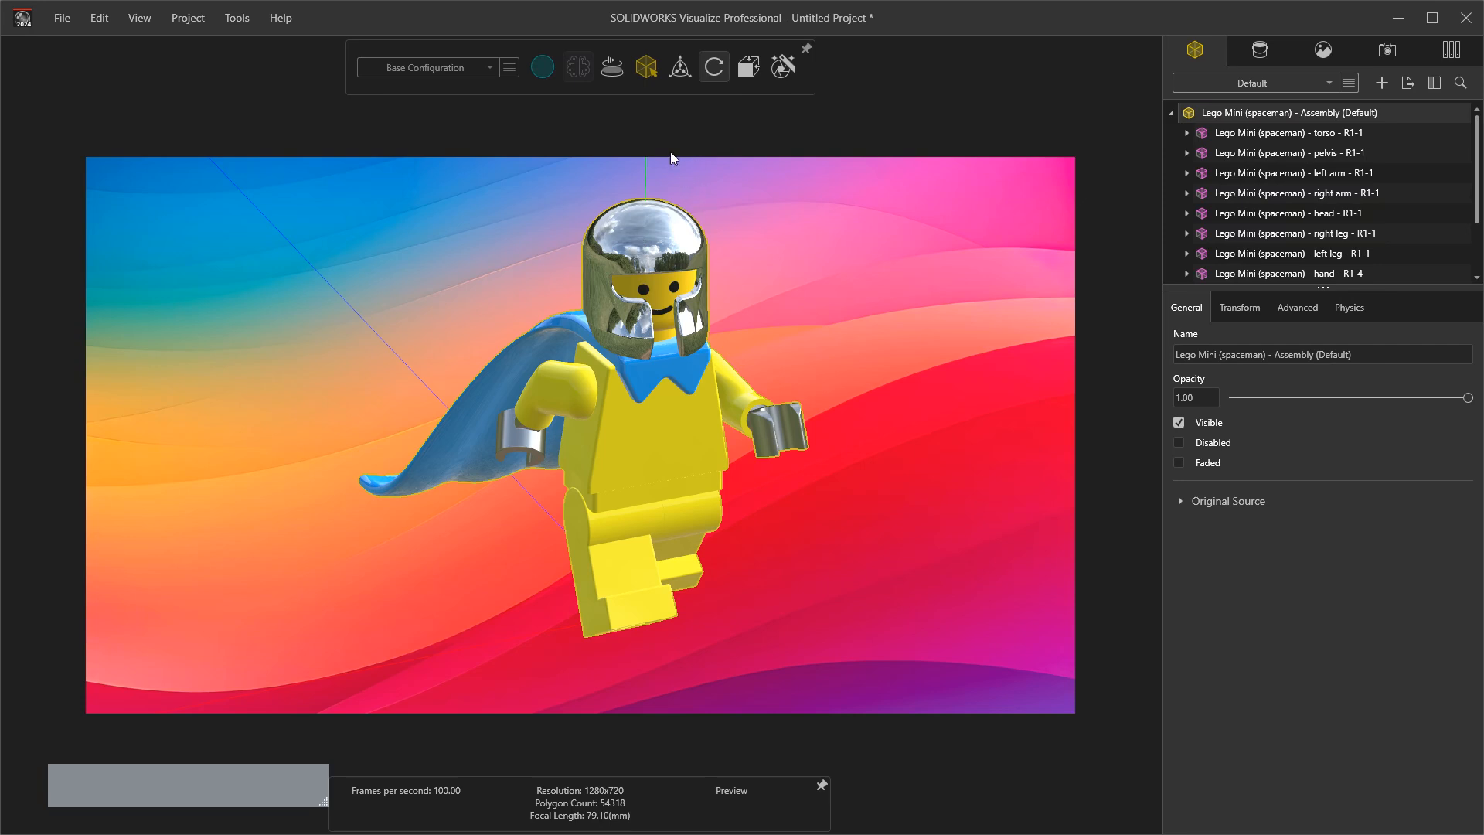
Step: View the render types offered in the Render Output Wizard and close it without rendering
mouse_move(542, 47)
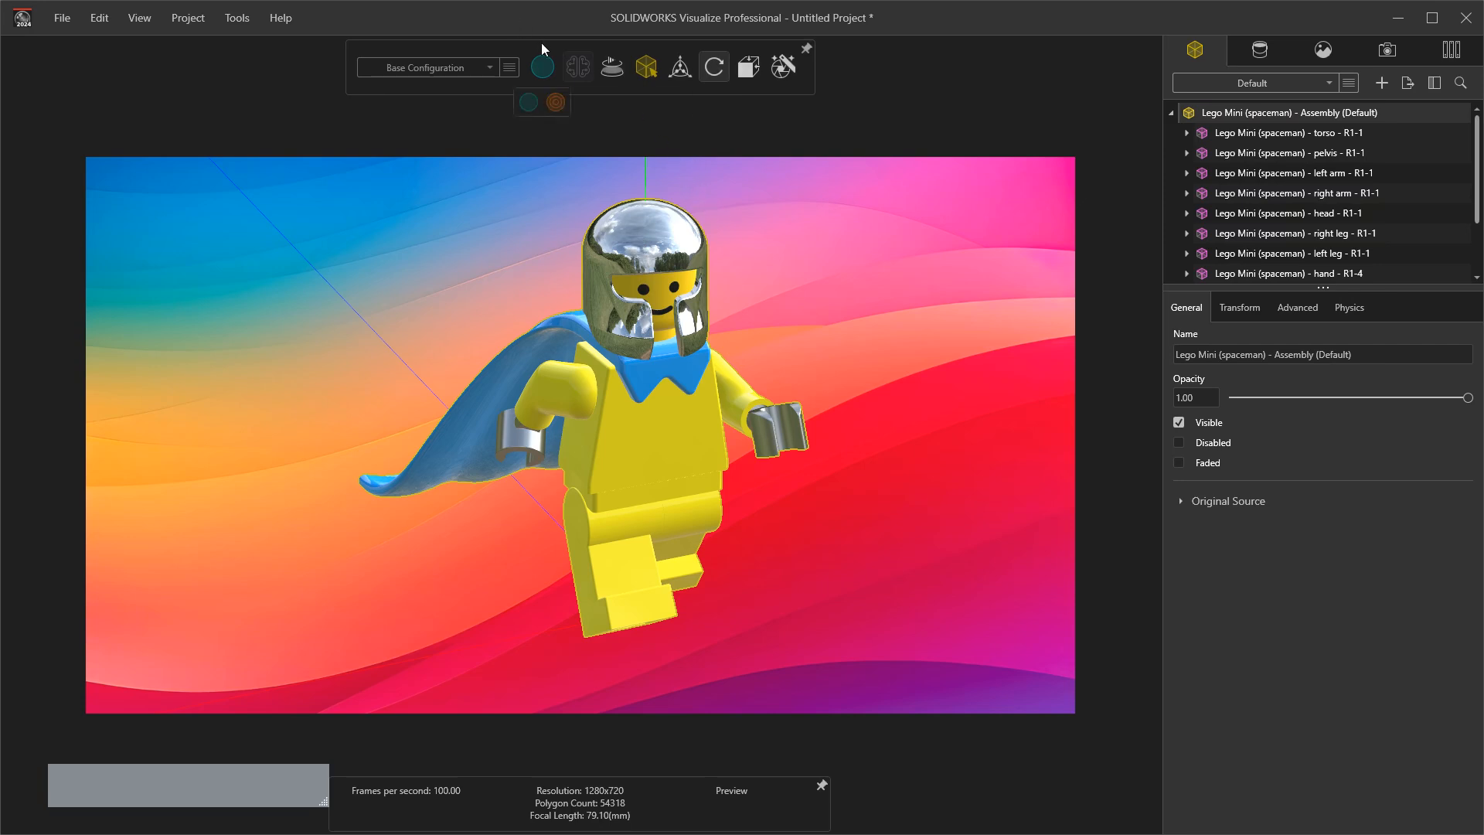
left_click(786, 72)
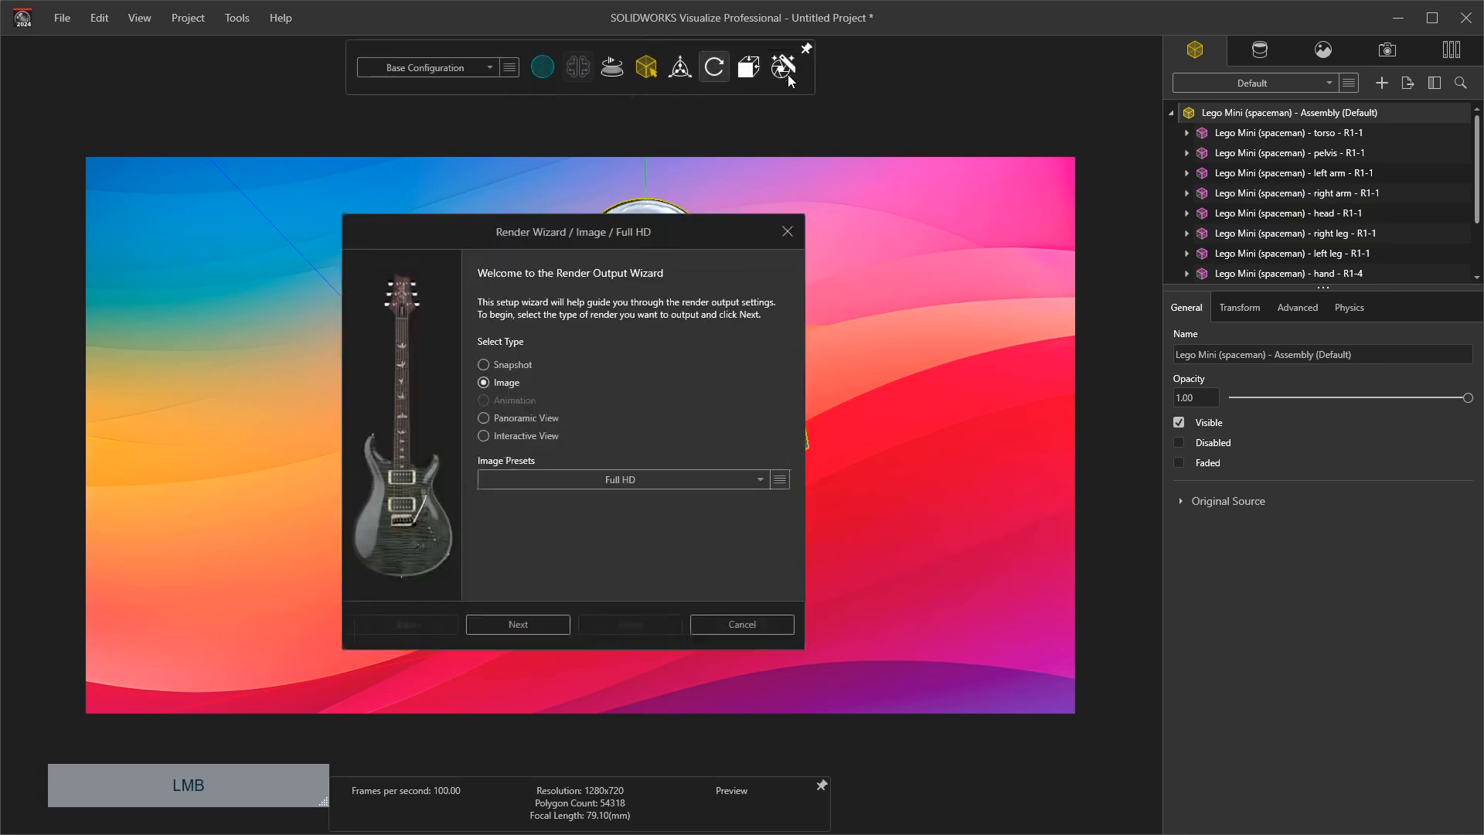
left_click(792, 227)
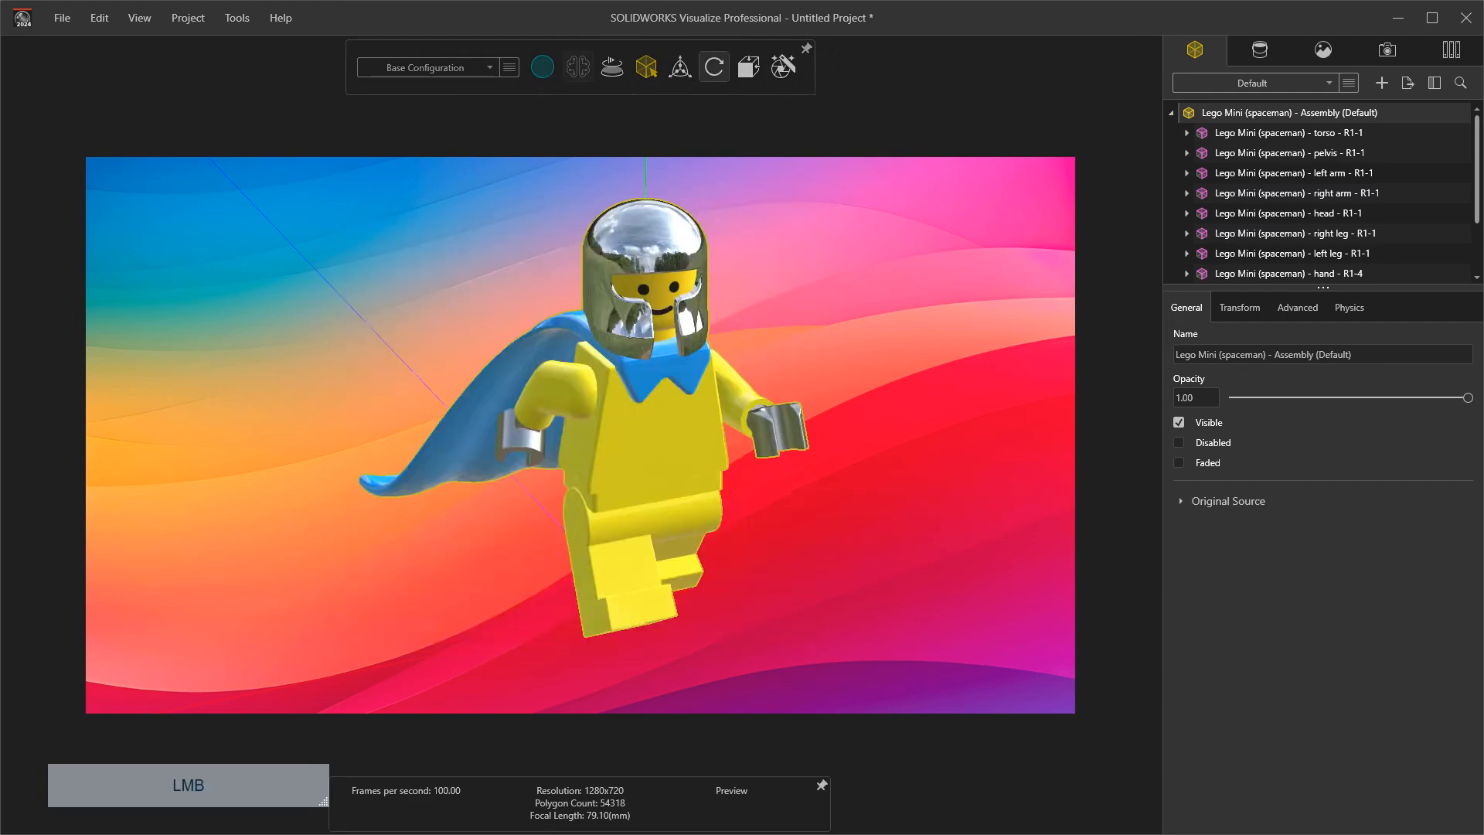
Step: Open the program options at the 3D Viewport settings and move the dialog higher up
left_click(239, 20)
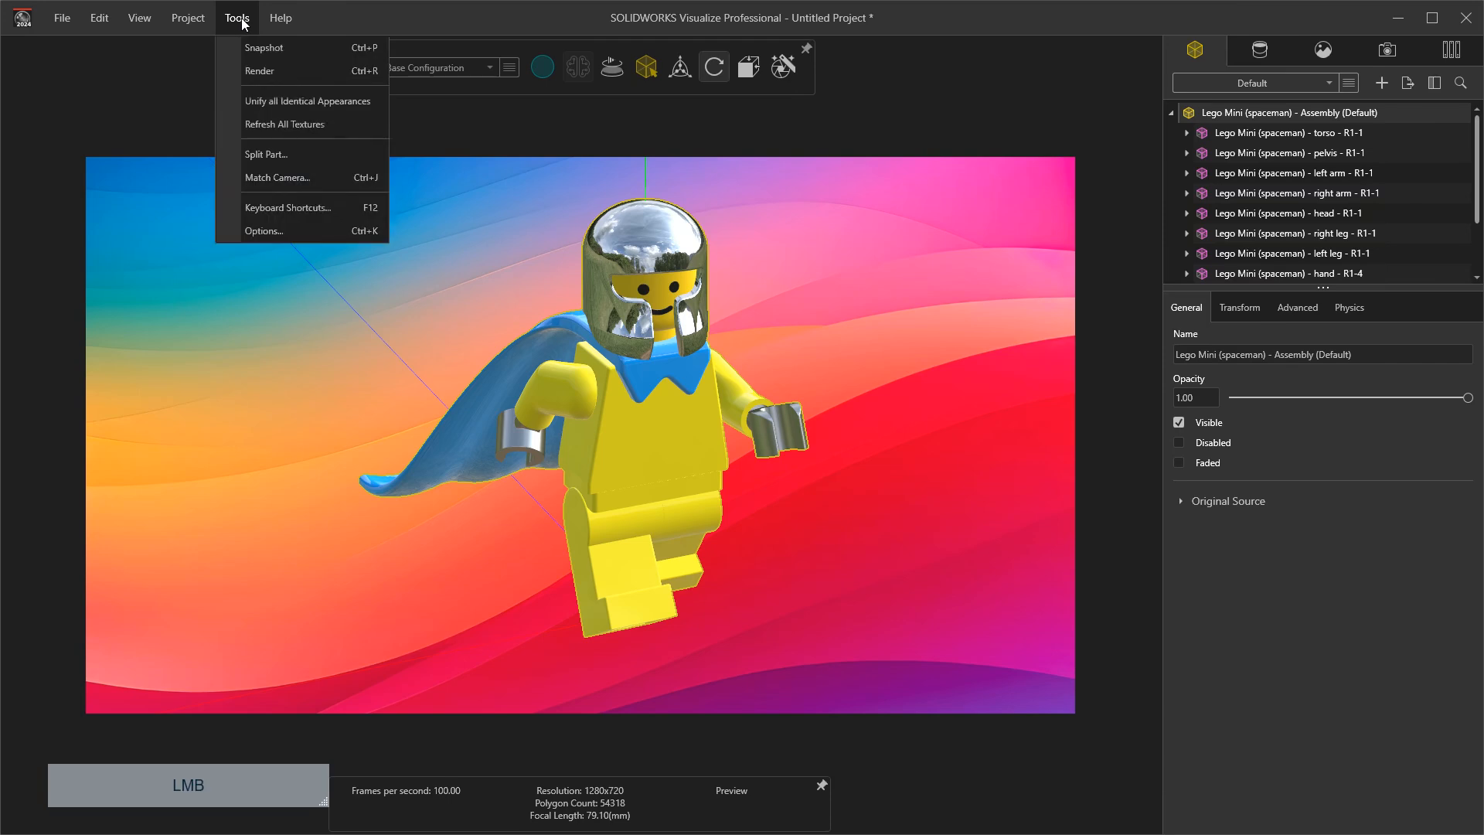
left_click(288, 227)
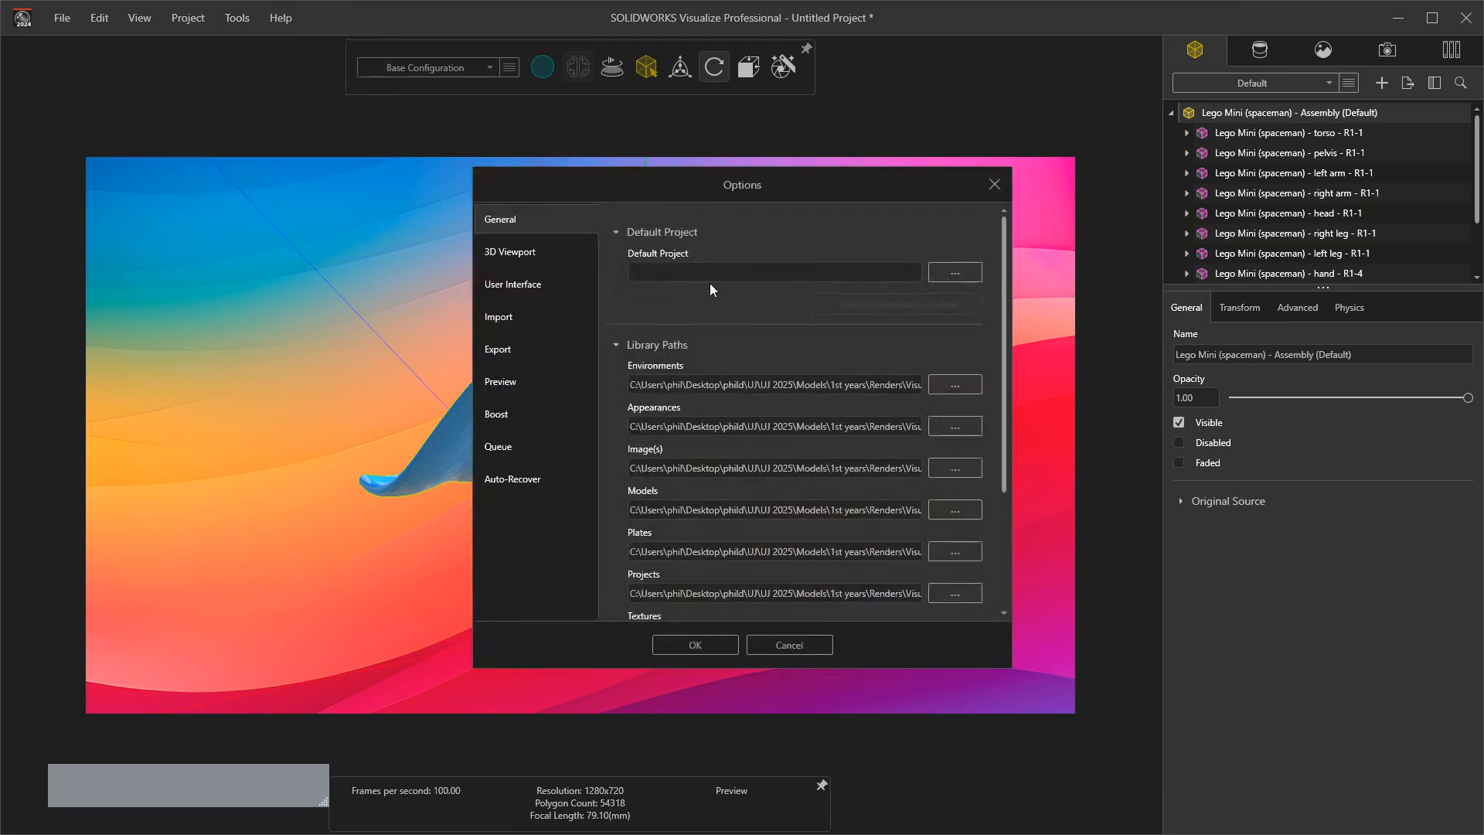
left_click(518, 253)
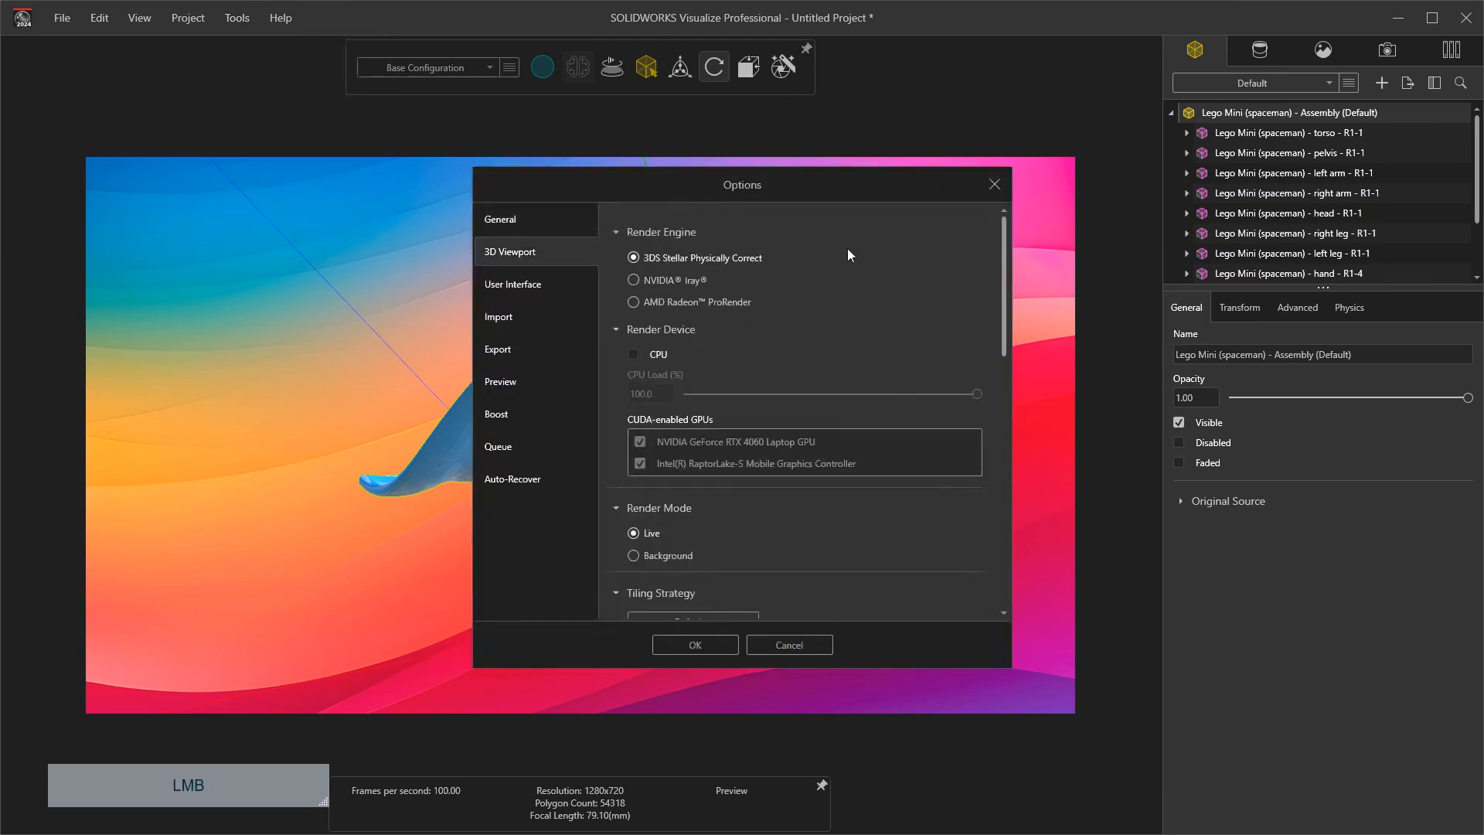
left_click_drag(855, 183, 802, 106)
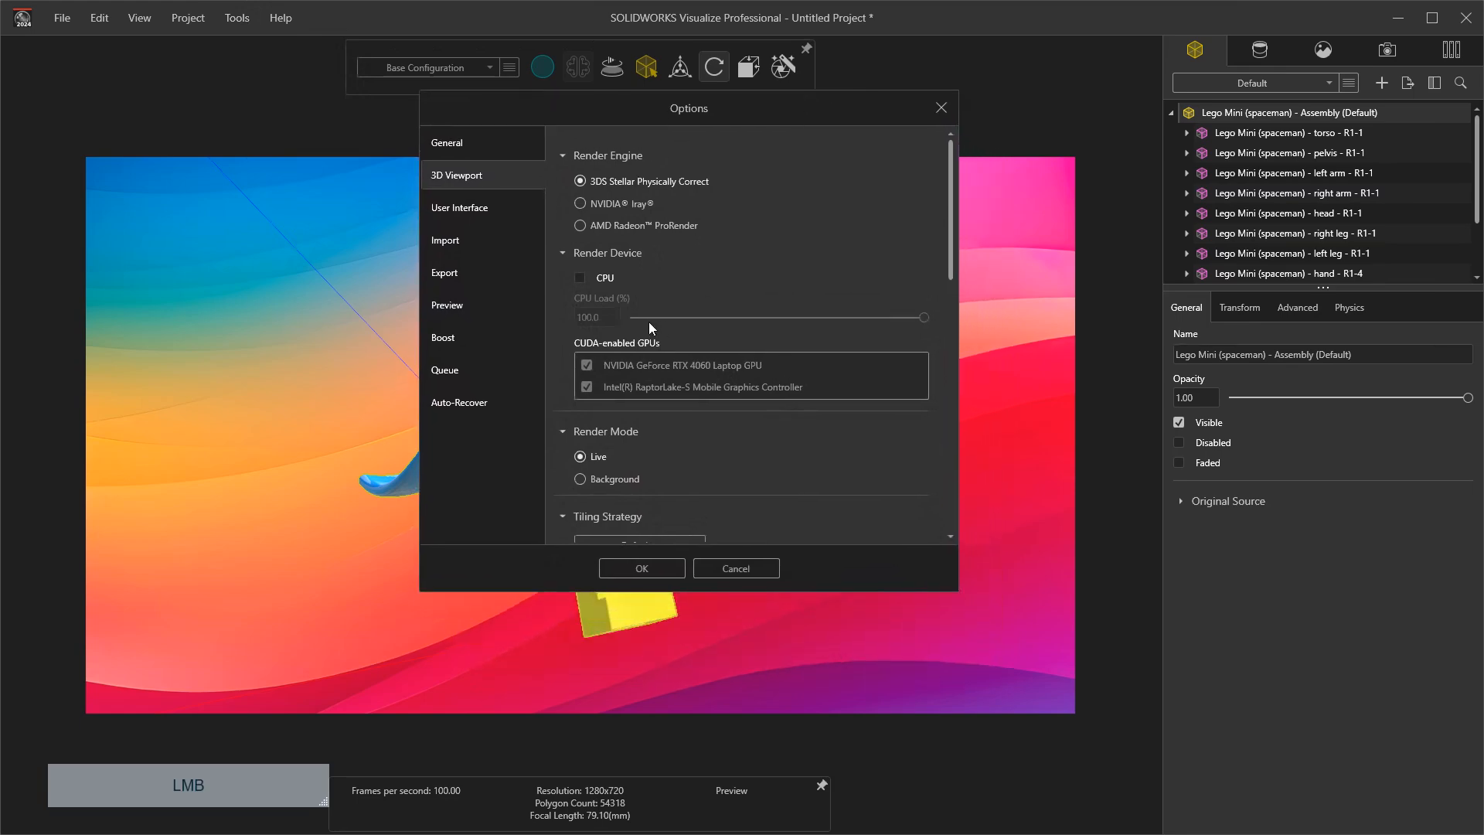
Step: Try the NVIDIA Iray render engine, return to 3DS Stellar Physically Correct, and toggle the CUDA-enabled GPUs off and on
left_click(580, 204)
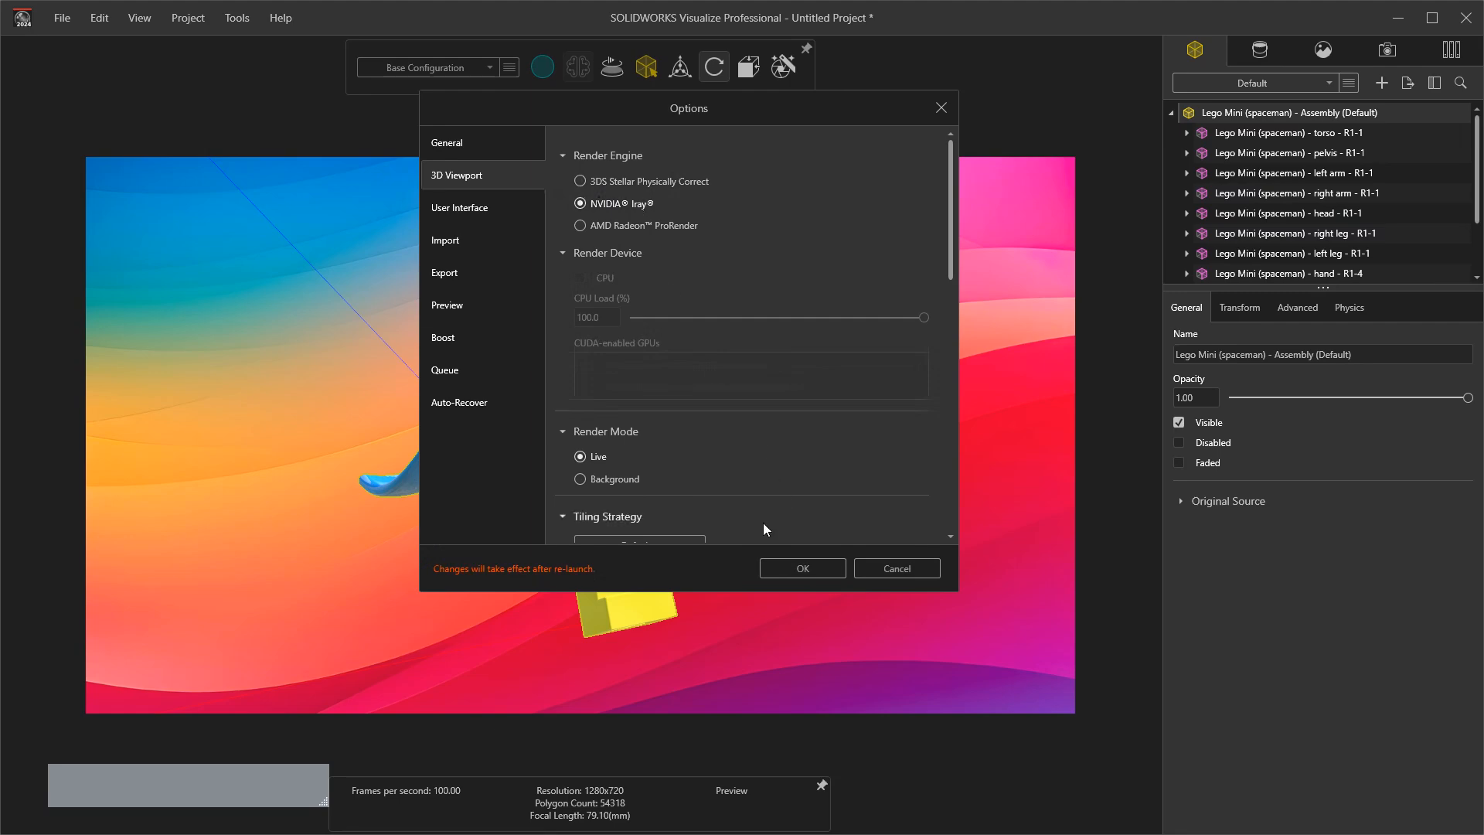
left_click(616, 225)
left_click(581, 181)
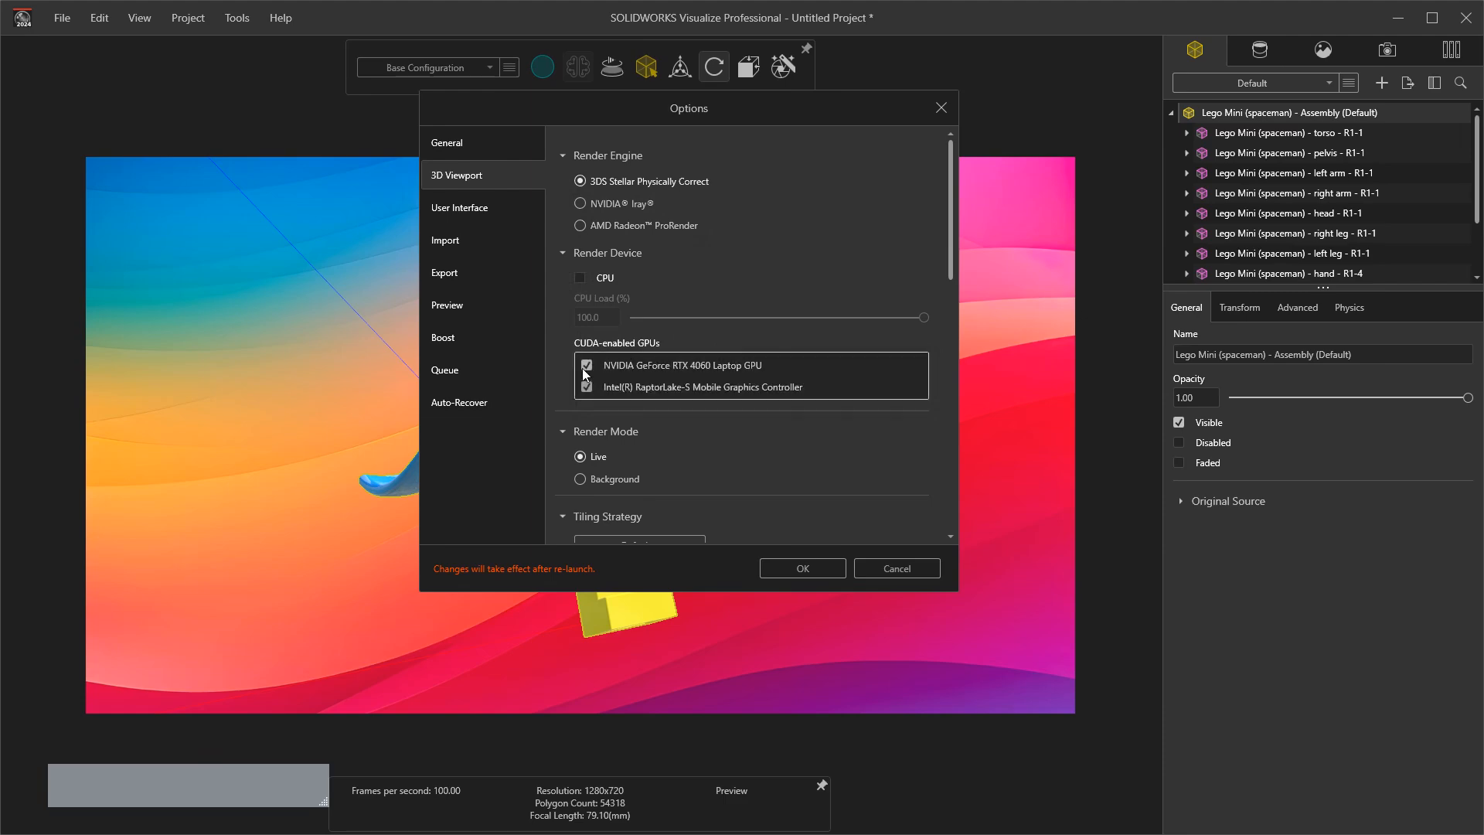
left_click(586, 386)
left_click(586, 364)
left_click(589, 362)
left_click(590, 386)
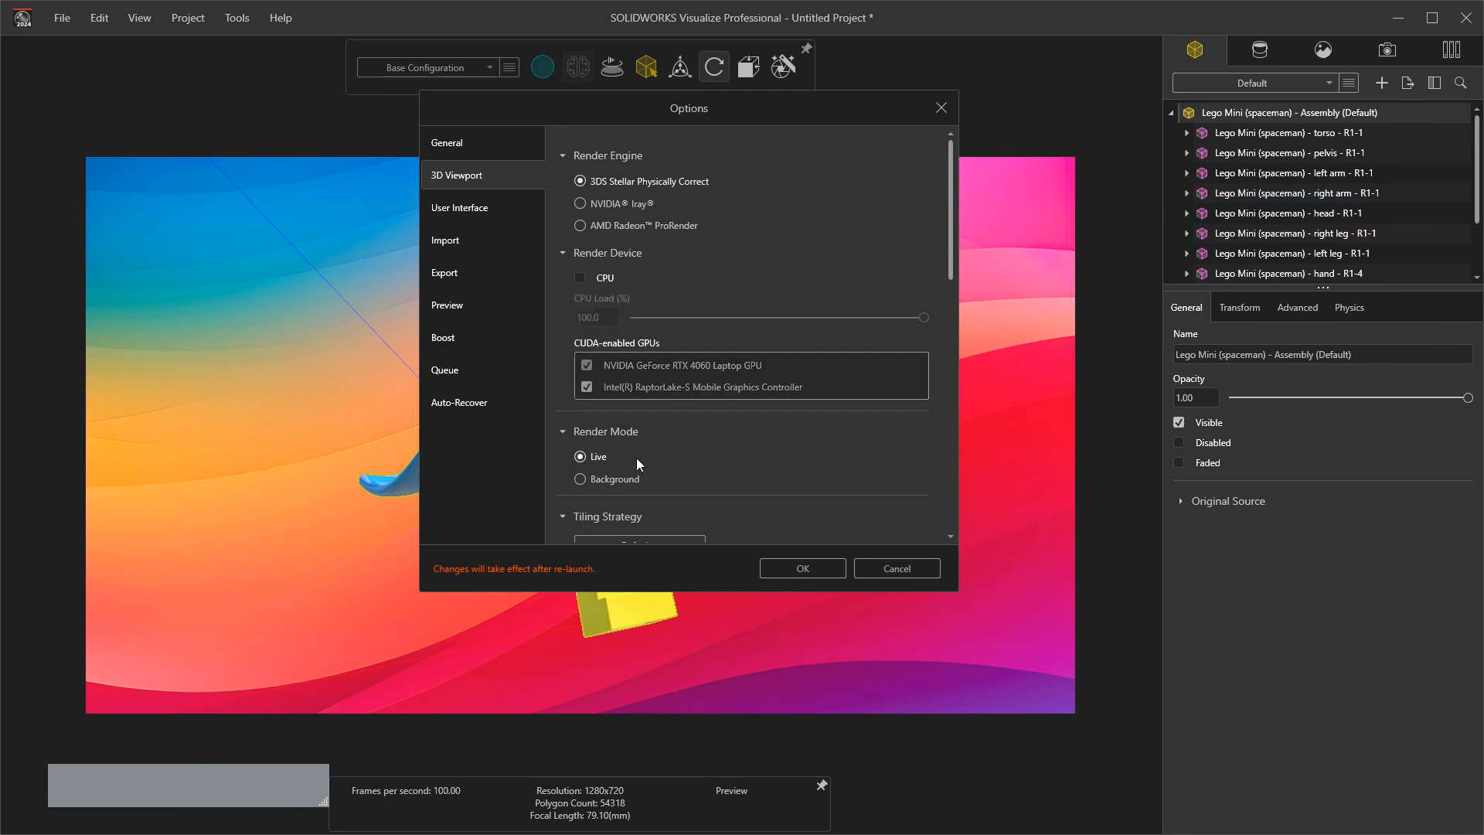
Step: Set the 3D viewport's maximum resolution to 640x360 and apply the options
scroll(638, 462, "down", 1)
scroll(612, 424, "down", 3)
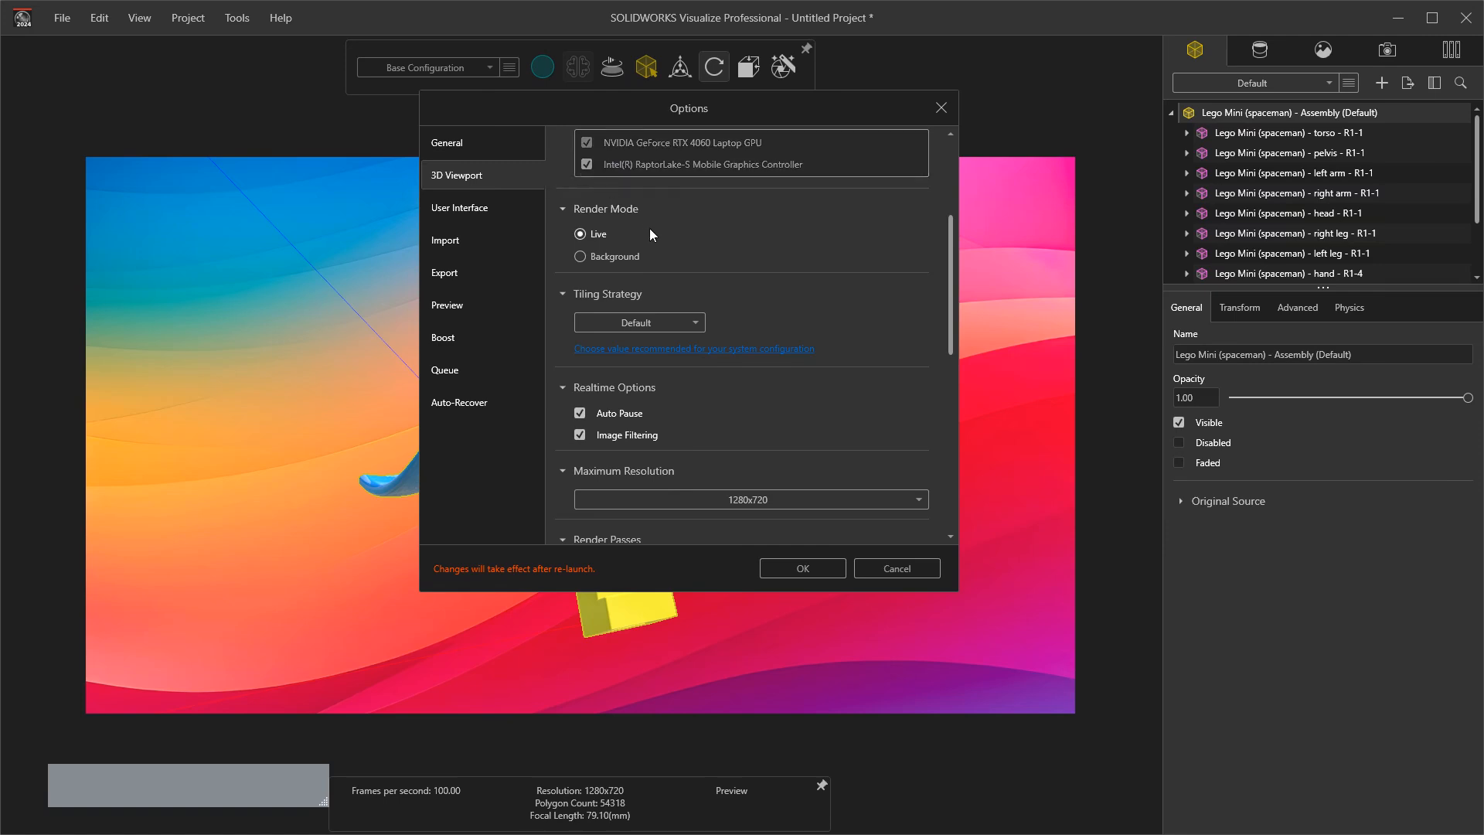
scroll(681, 430, "down", 3)
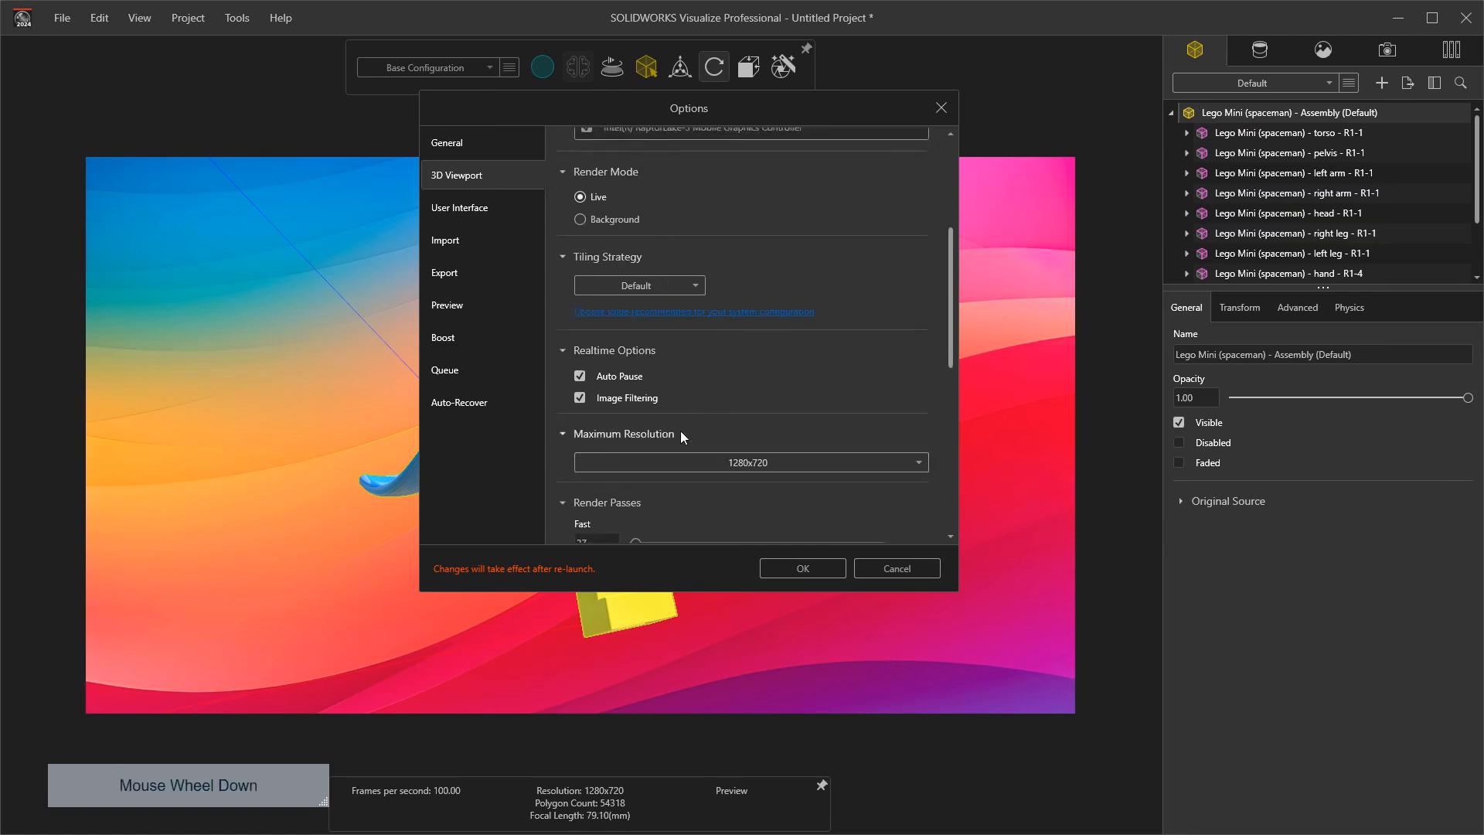
left_click(755, 393)
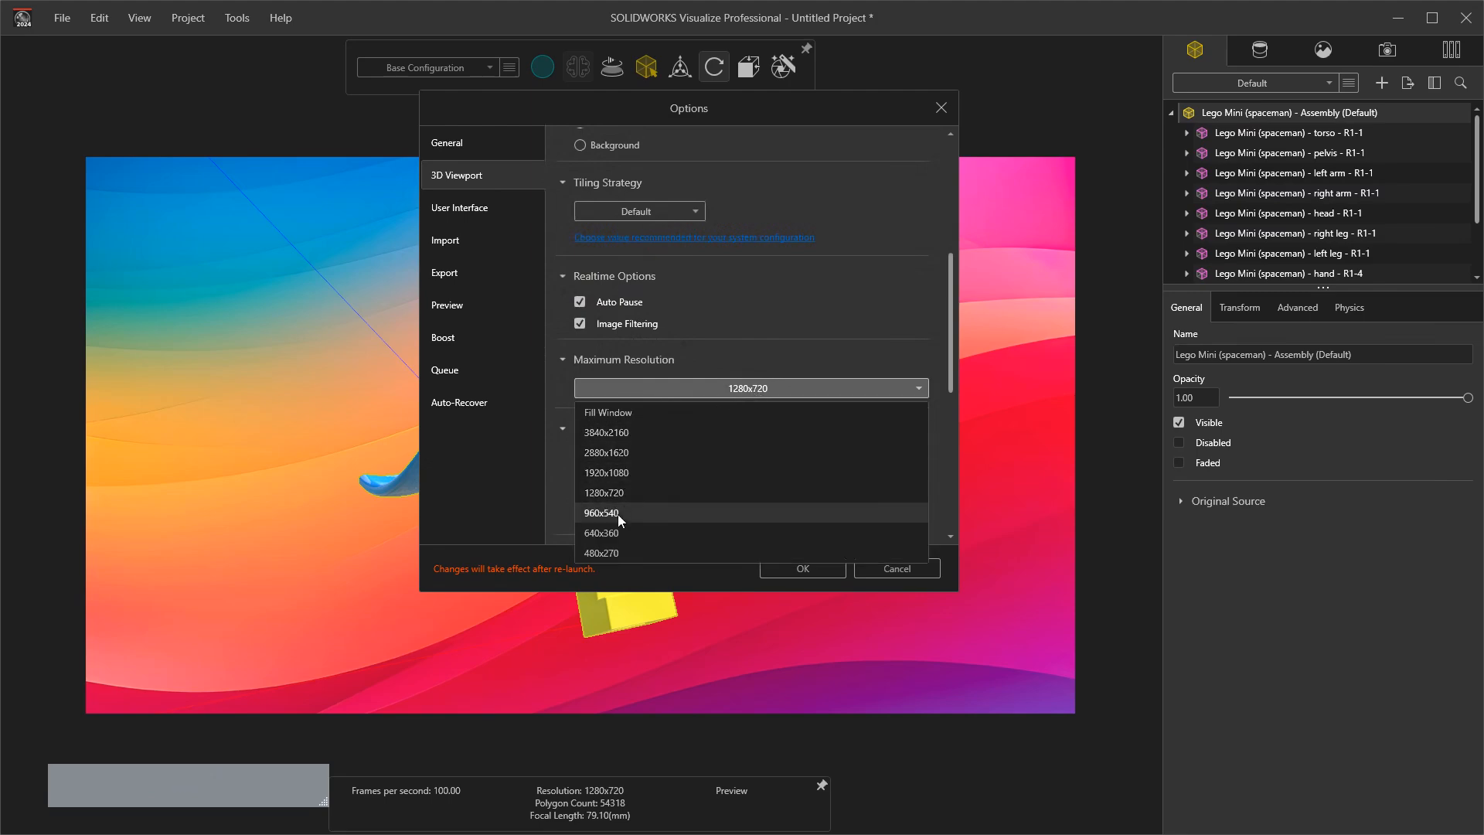
left_click(610, 533)
left_click(791, 565)
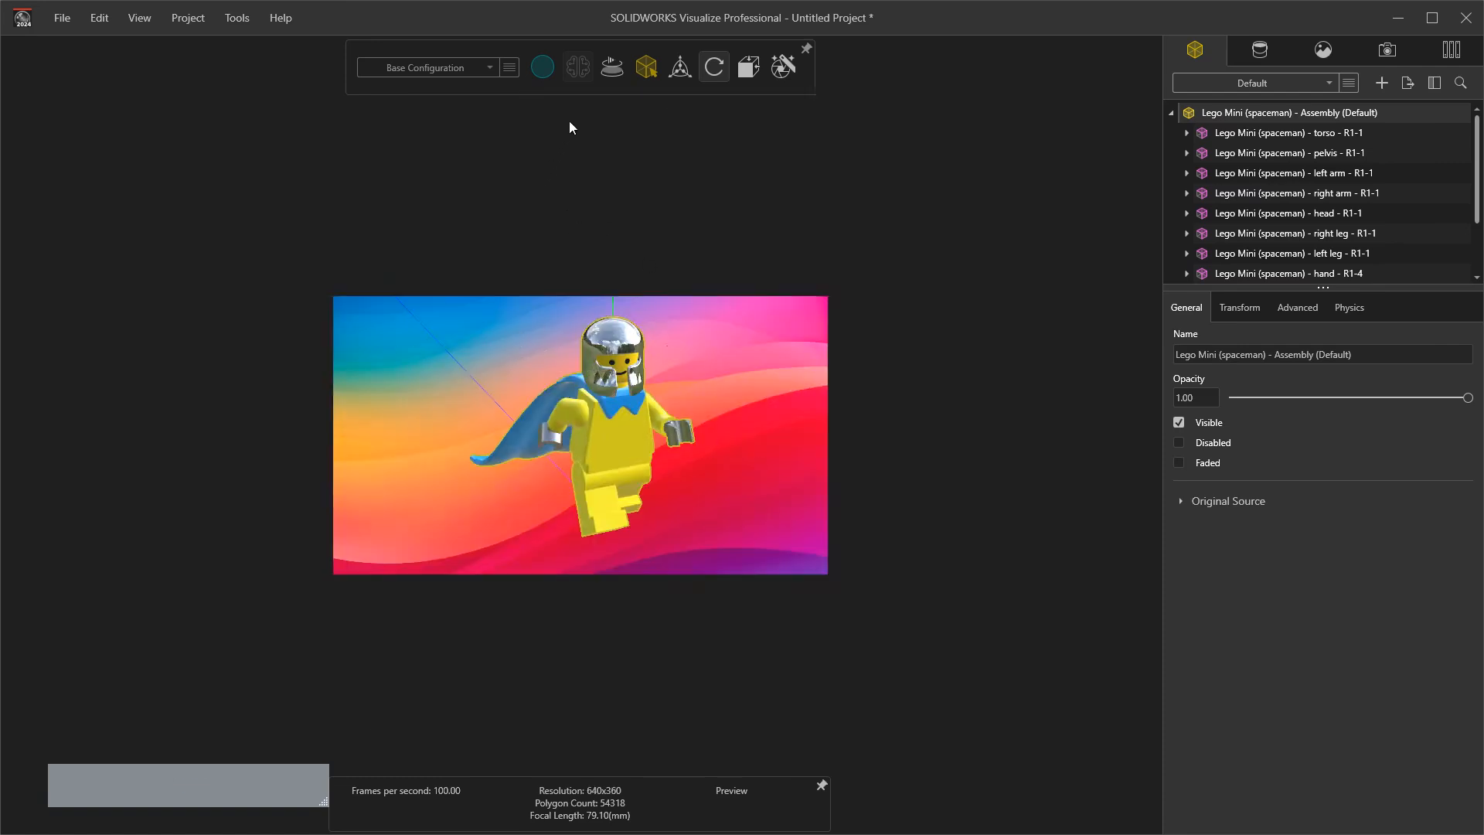
Step: Reopen the 3D Viewport options and set the maximum resolution to 1920x1080
left_click(237, 17)
left_click(267, 228)
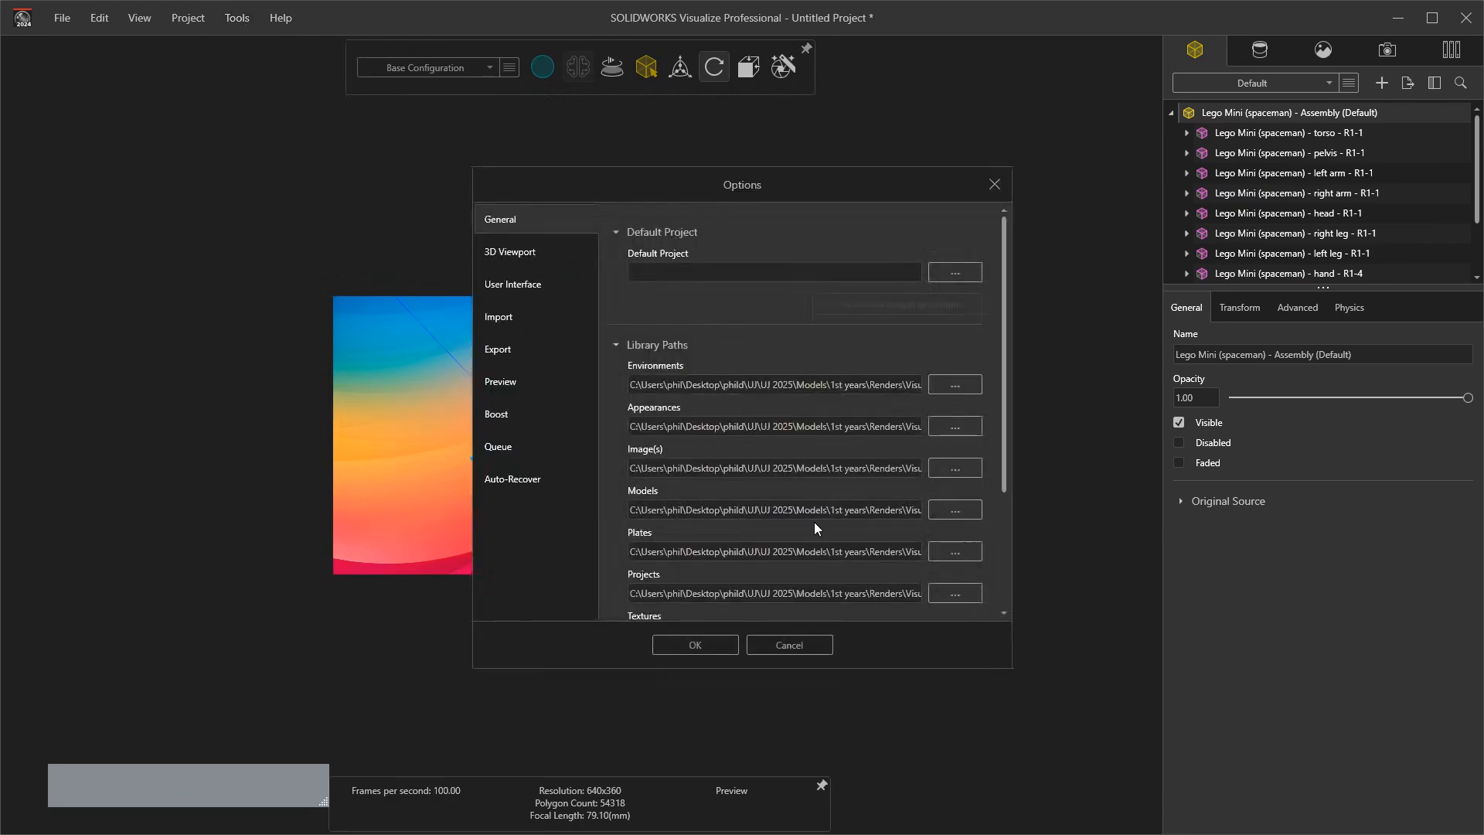
left_click(499, 250)
scroll(802, 534, "down", 5)
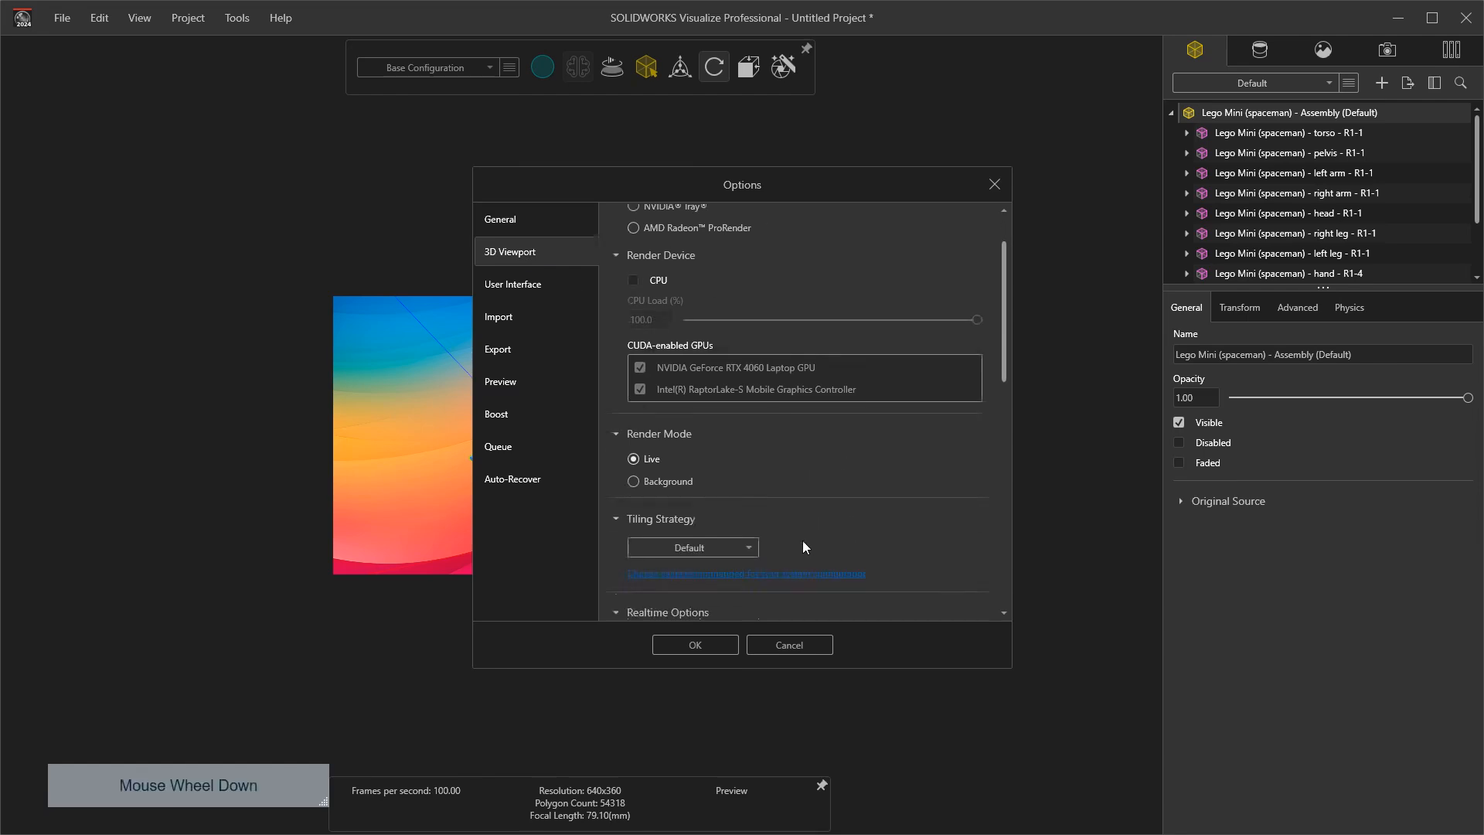
left_click(789, 501)
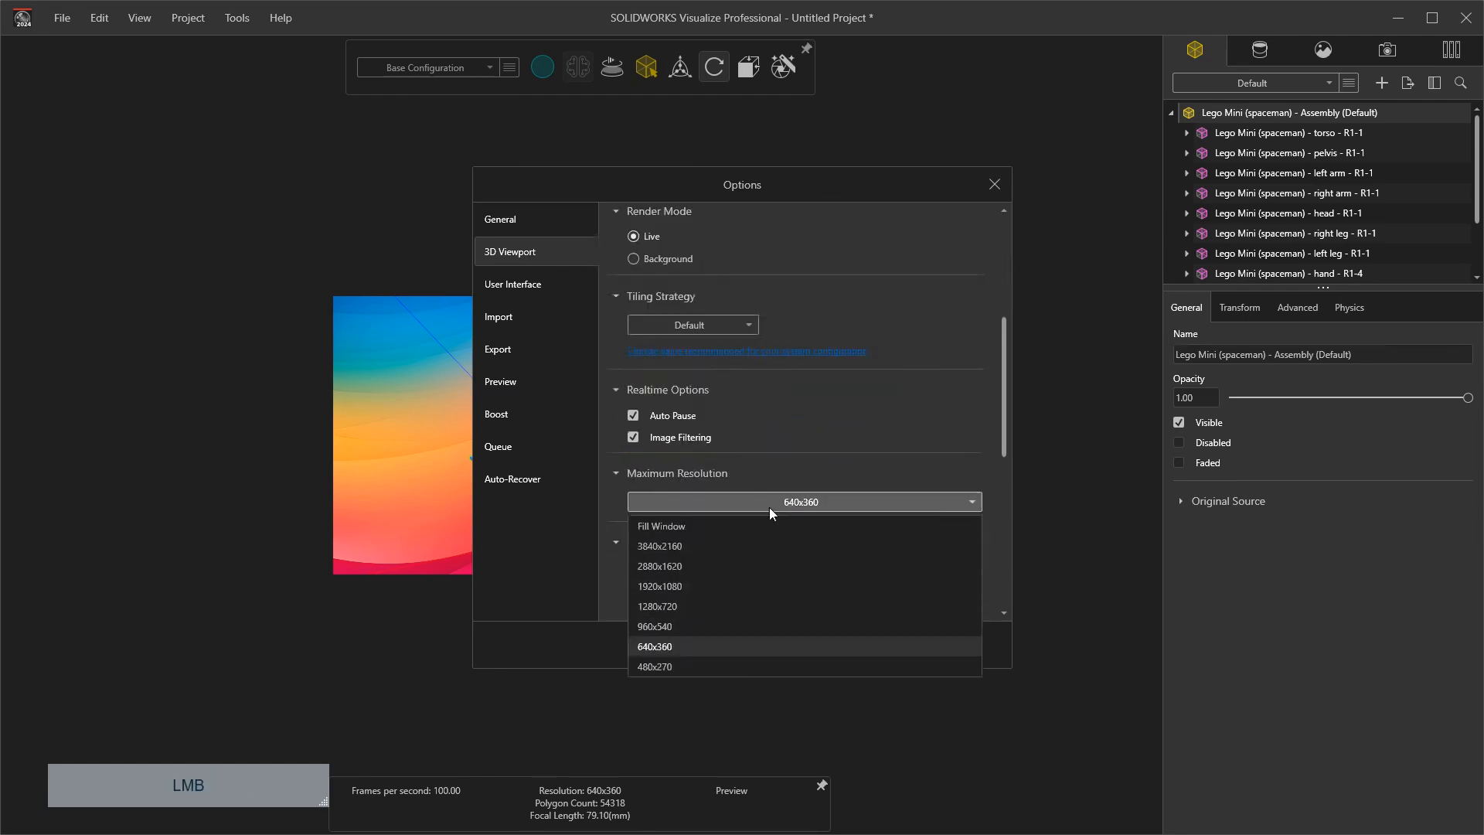
left_click(663, 586)
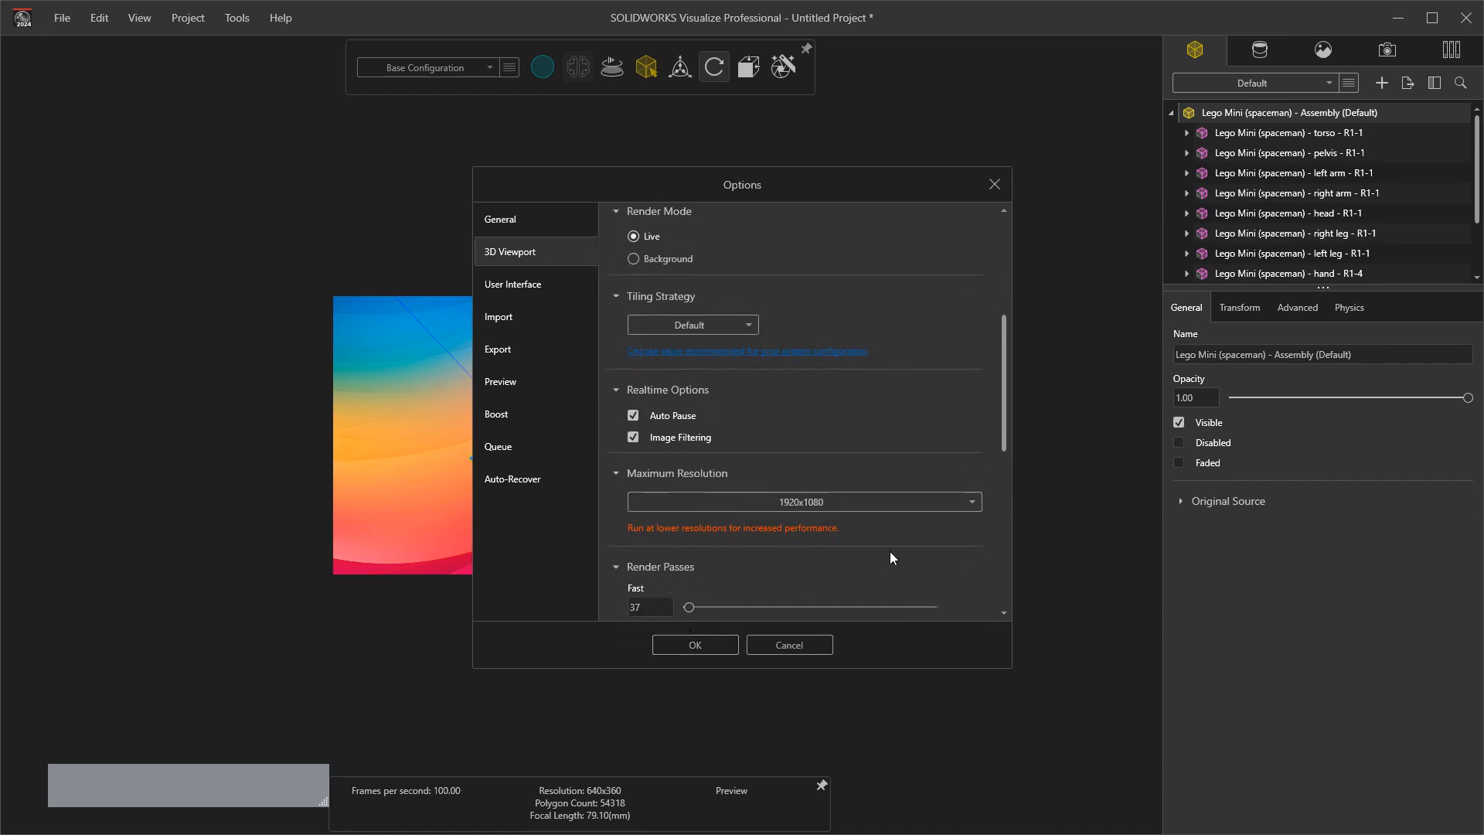
left_click_drag(872, 177, 870, 172)
Step: Set the render passes to 481 for Fast and 894 for Accurate, and apply the options
mouse_move(686, 604)
left_mouse_down()
mouse_move(768, 611)
mouse_move(702, 609)
left_mouse_up()
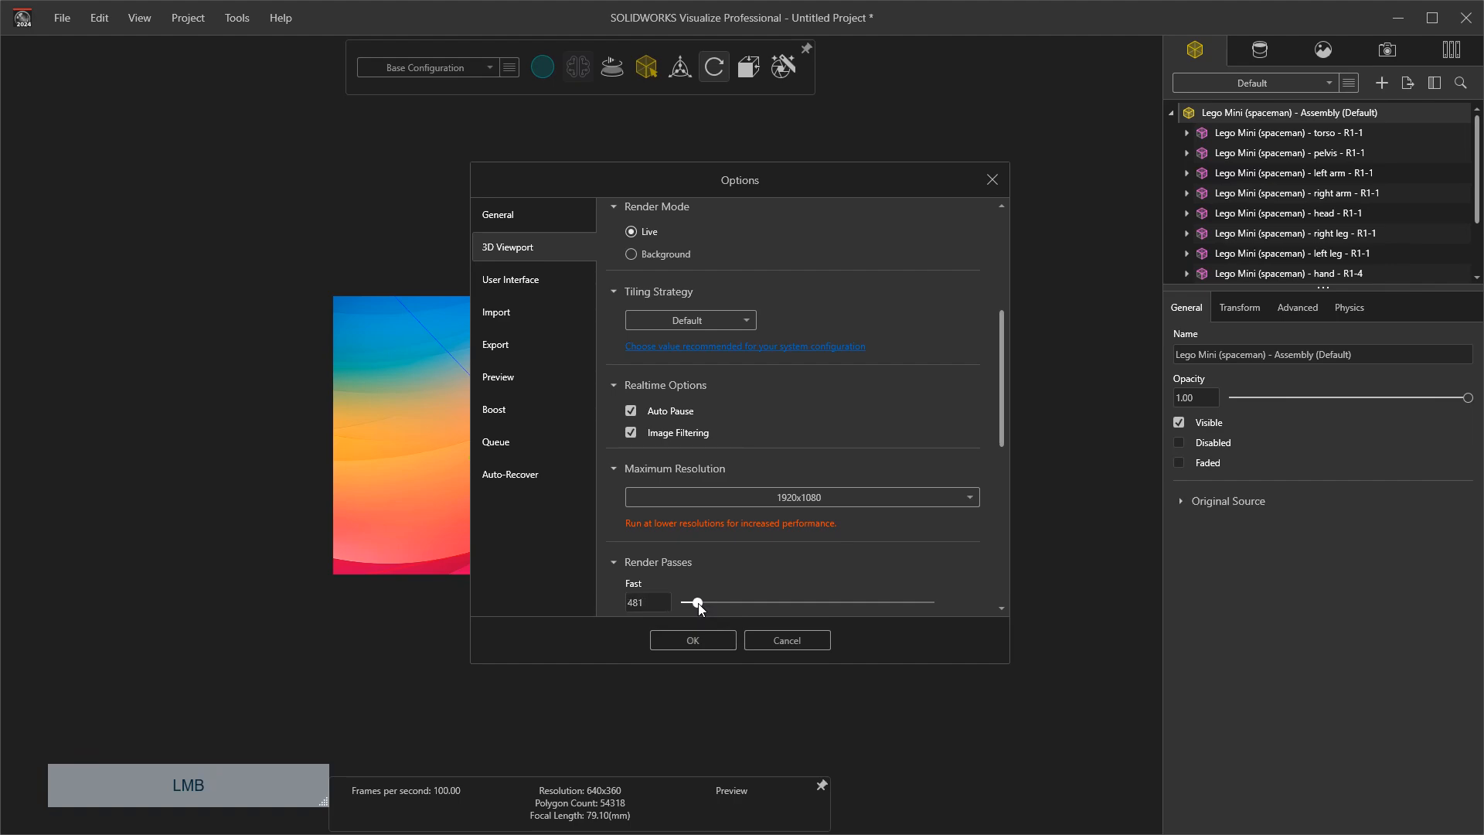
left_click_drag(1000, 433, 1017, 529)
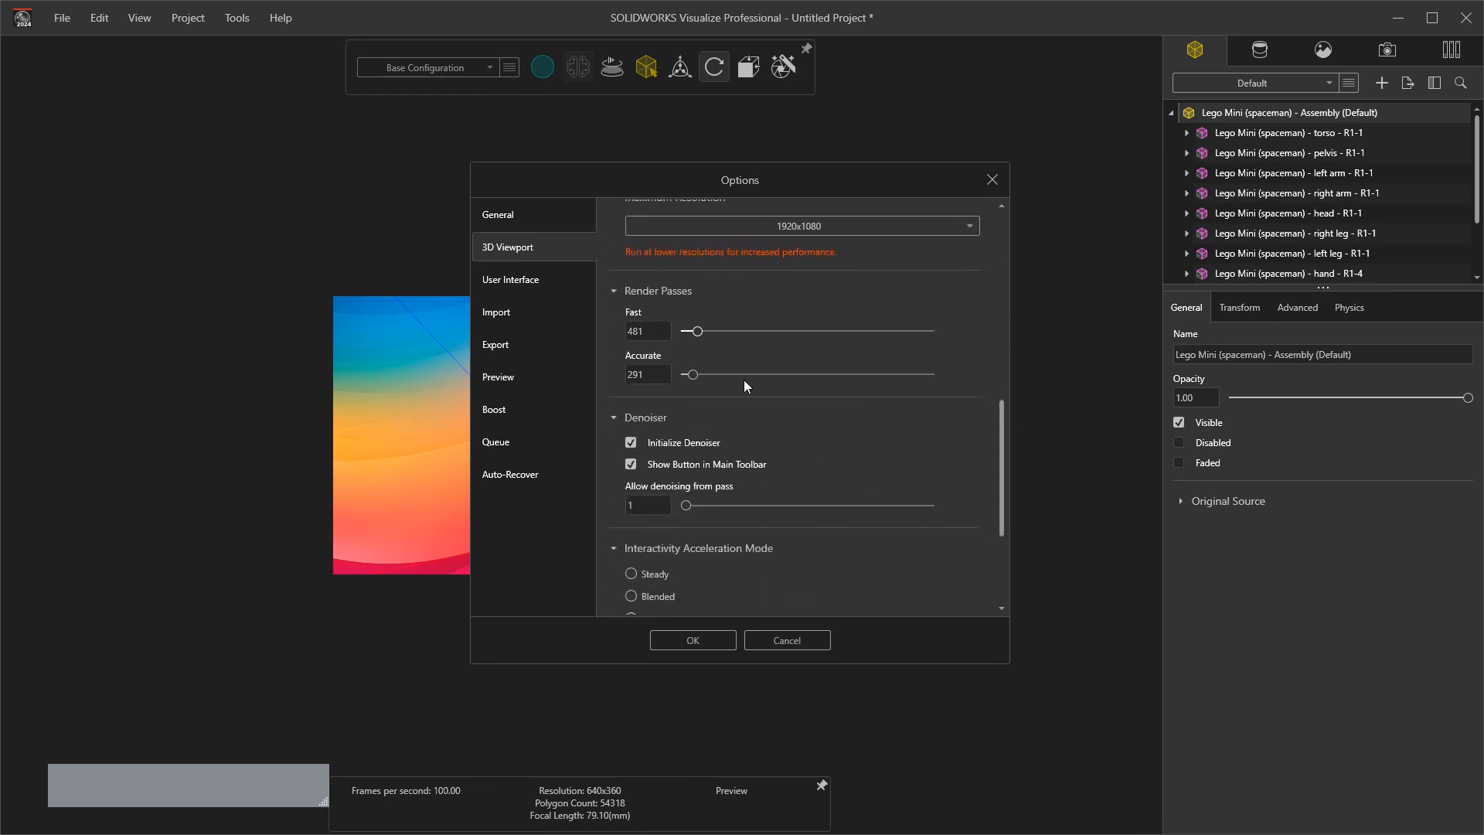
mouse_move(706, 379)
left_mouse_down()
mouse_move(725, 379)
mouse_move(709, 387)
left_mouse_up()
left_click(713, 641)
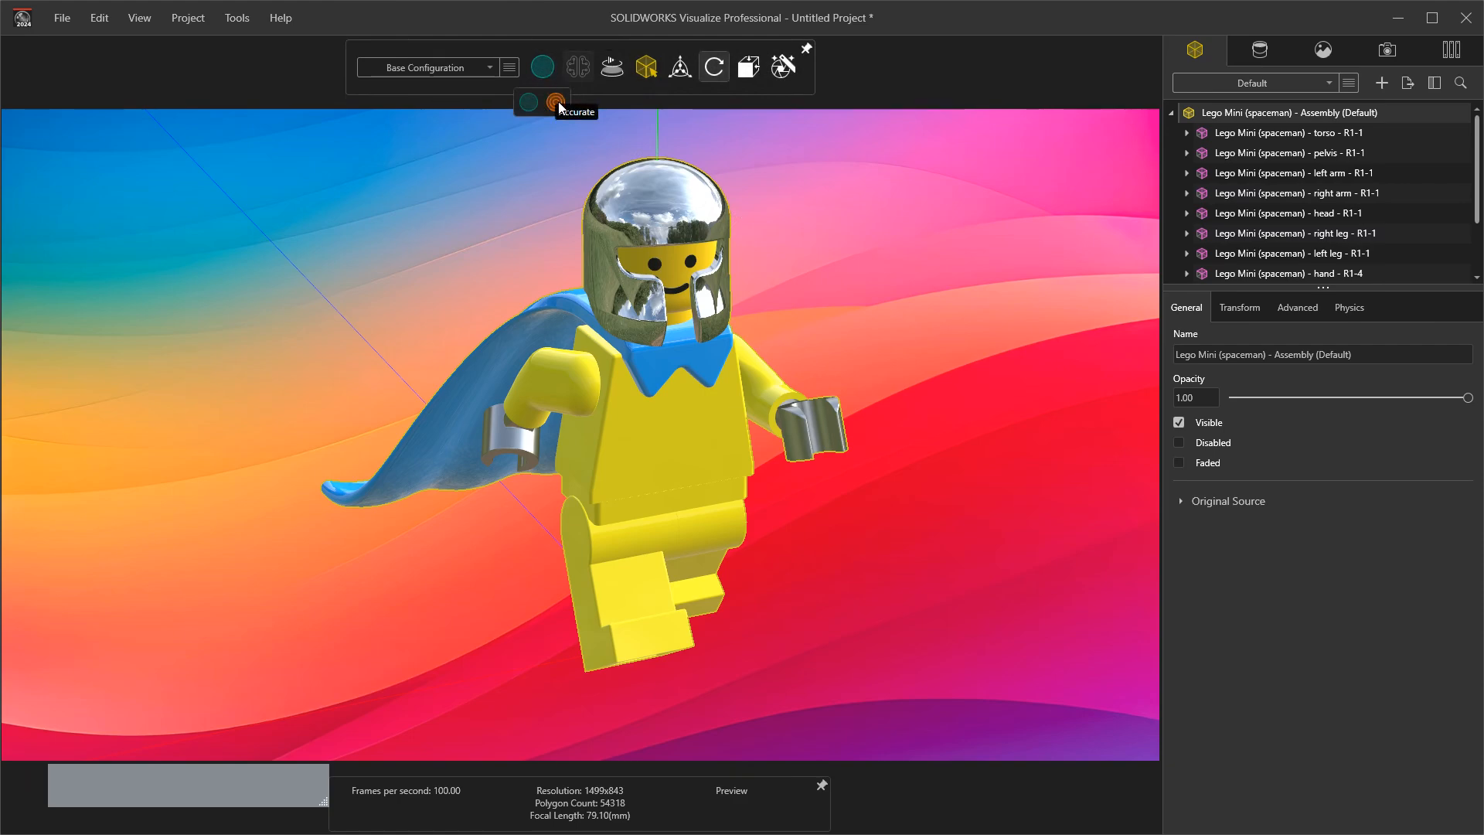
Step: Switch the viewport to Accurate rendering and restart it with the assembly's opacity at 1.00
left_click(557, 103)
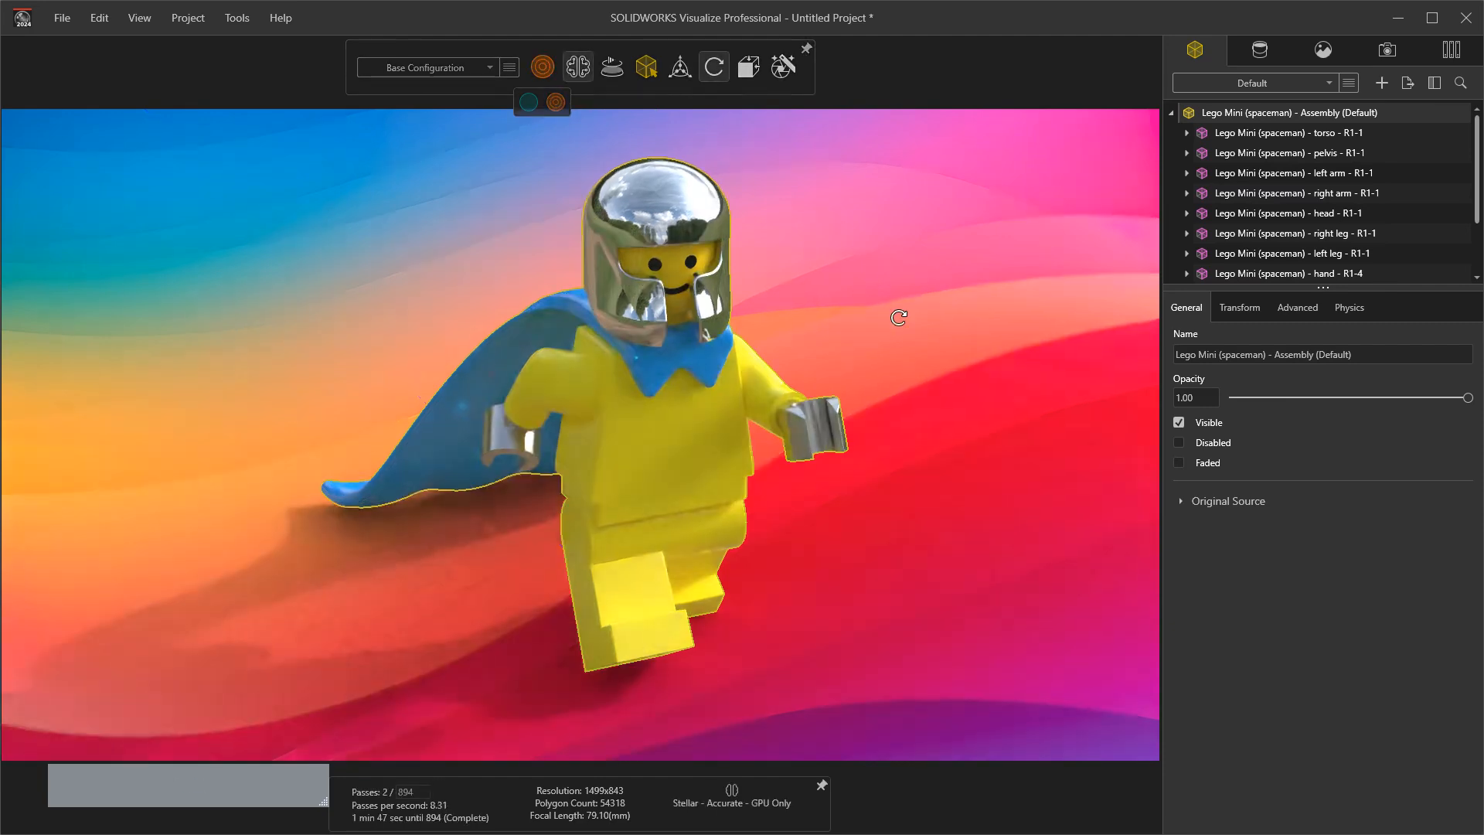
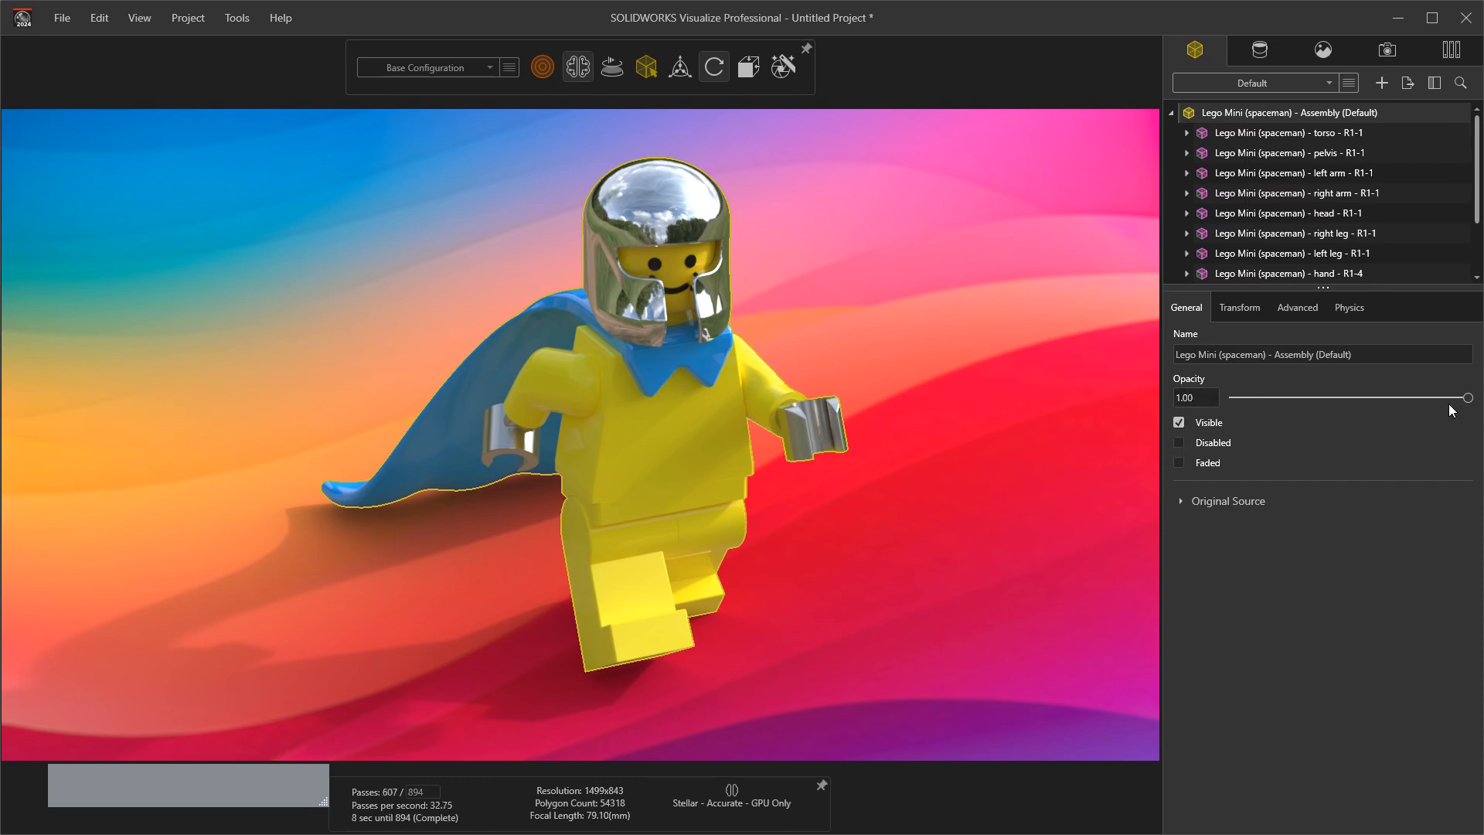
mouse_move(1467, 398)
left_mouse_down()
mouse_move(1333, 406)
mouse_move(1468, 398)
left_mouse_up()
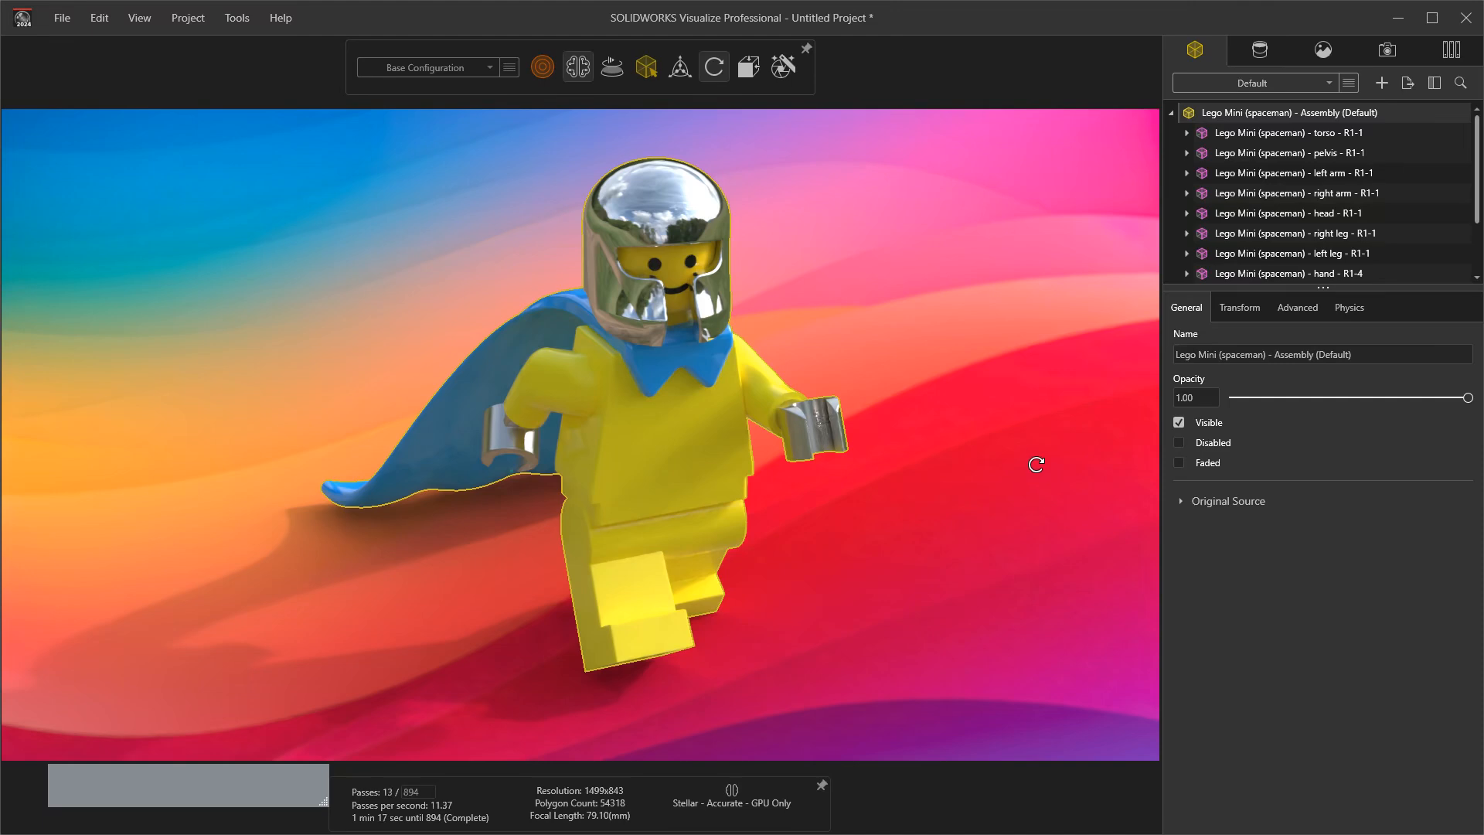
Step: Start an image render setup with the Full HD preset and JPEG (*.jpg) as the output format
left_click(781, 68)
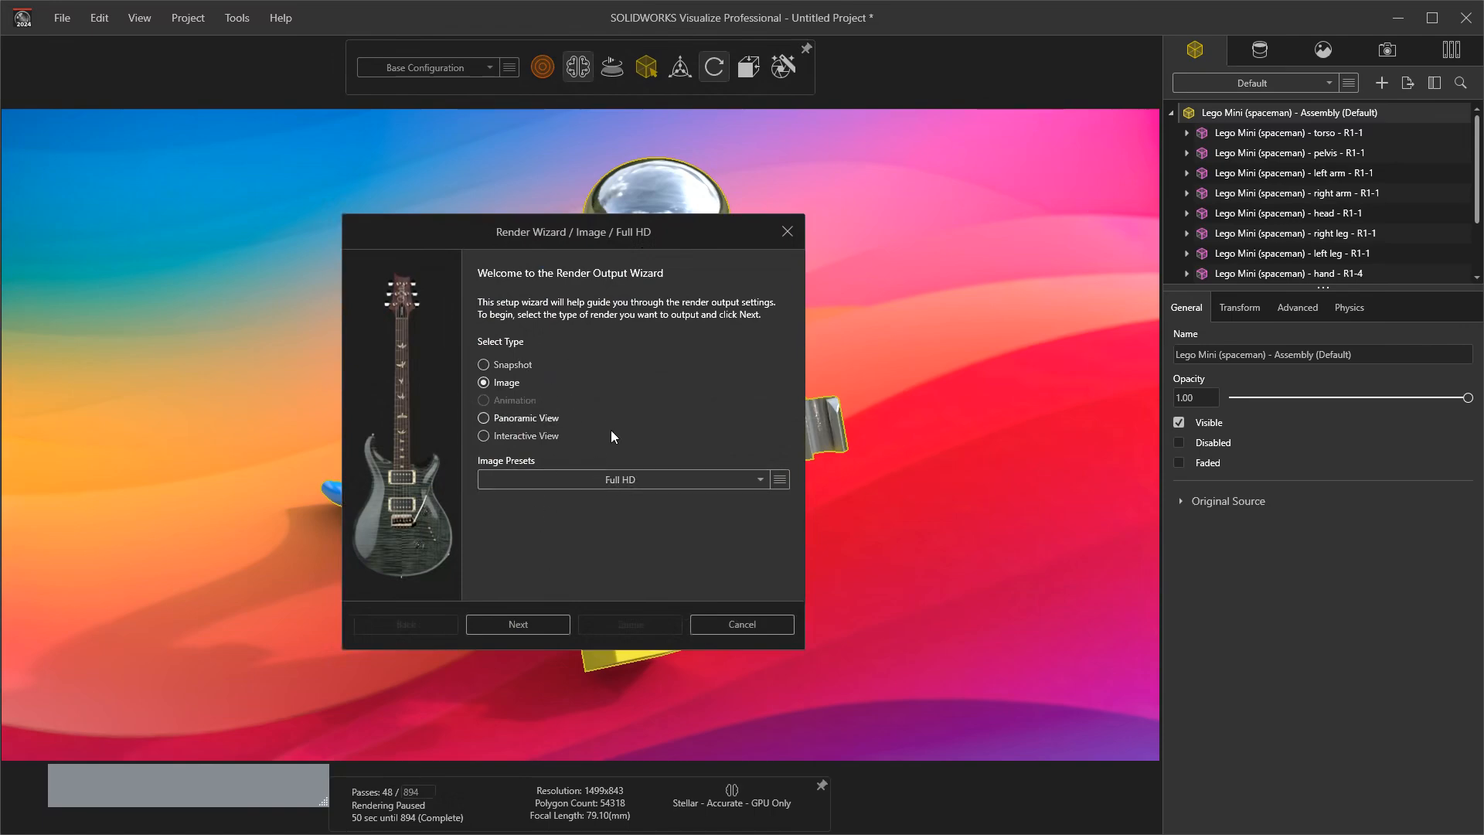
left_click(615, 480)
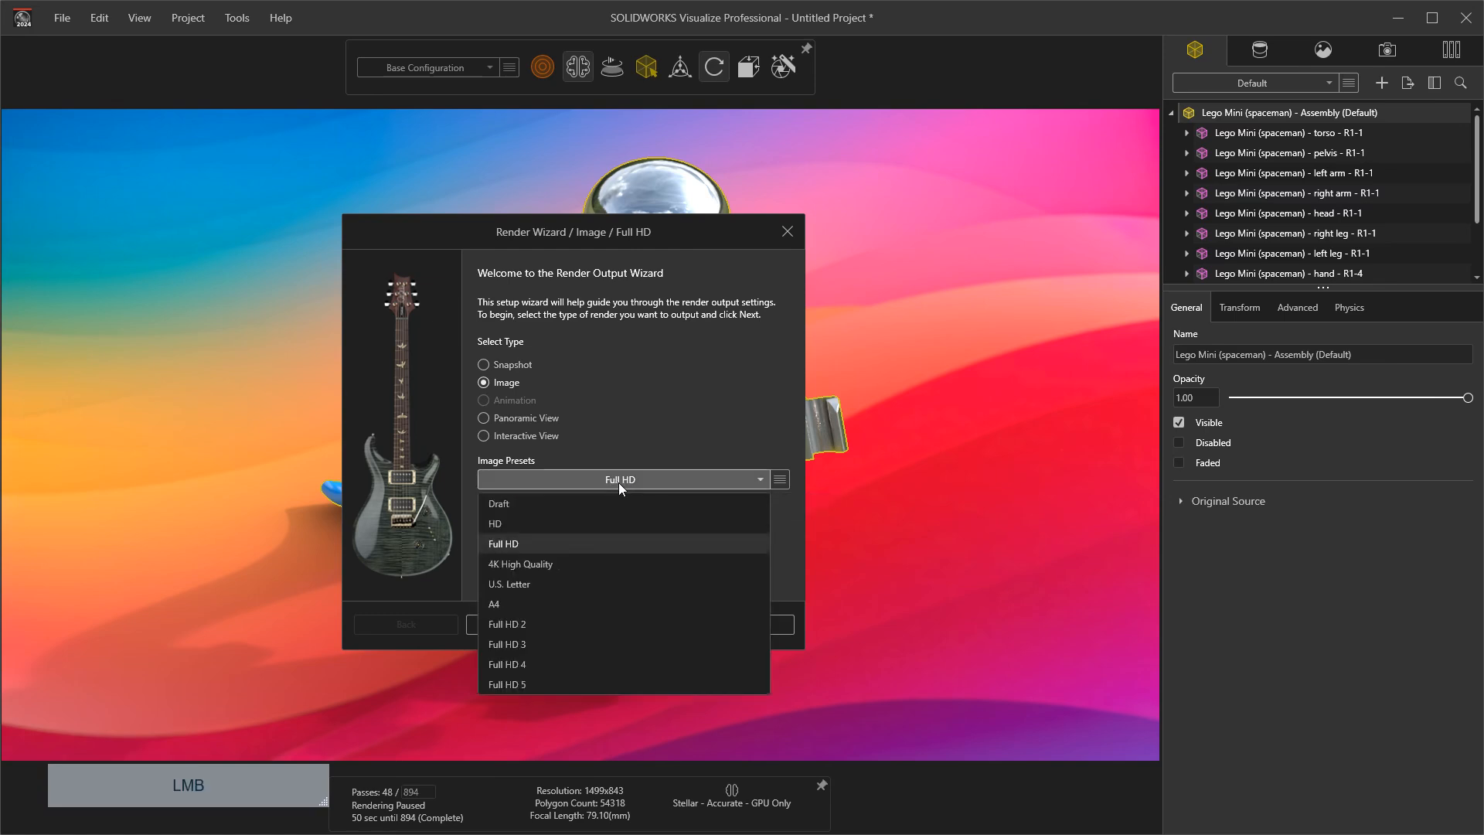
left_click(514, 542)
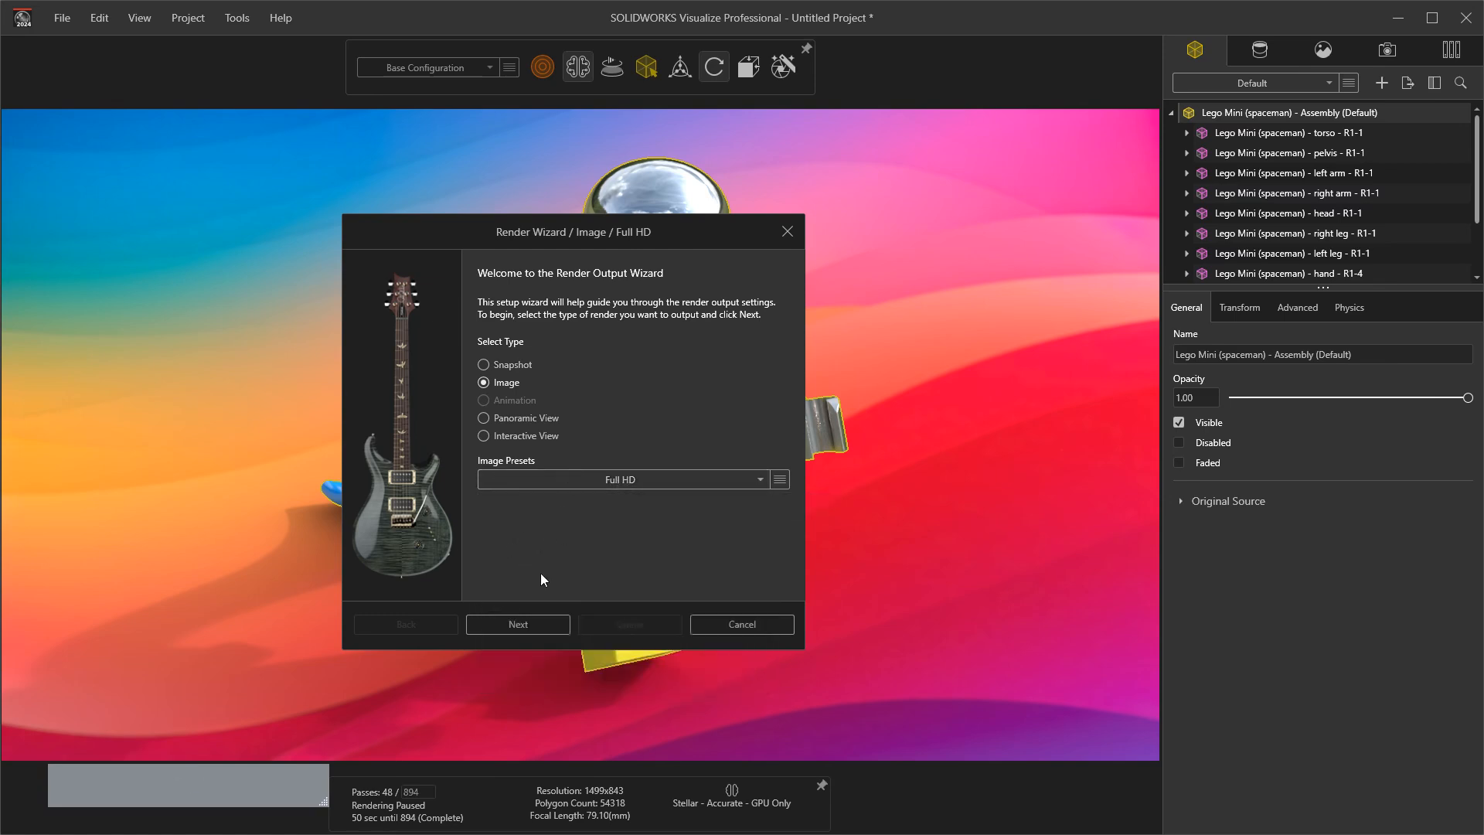
left_click(532, 622)
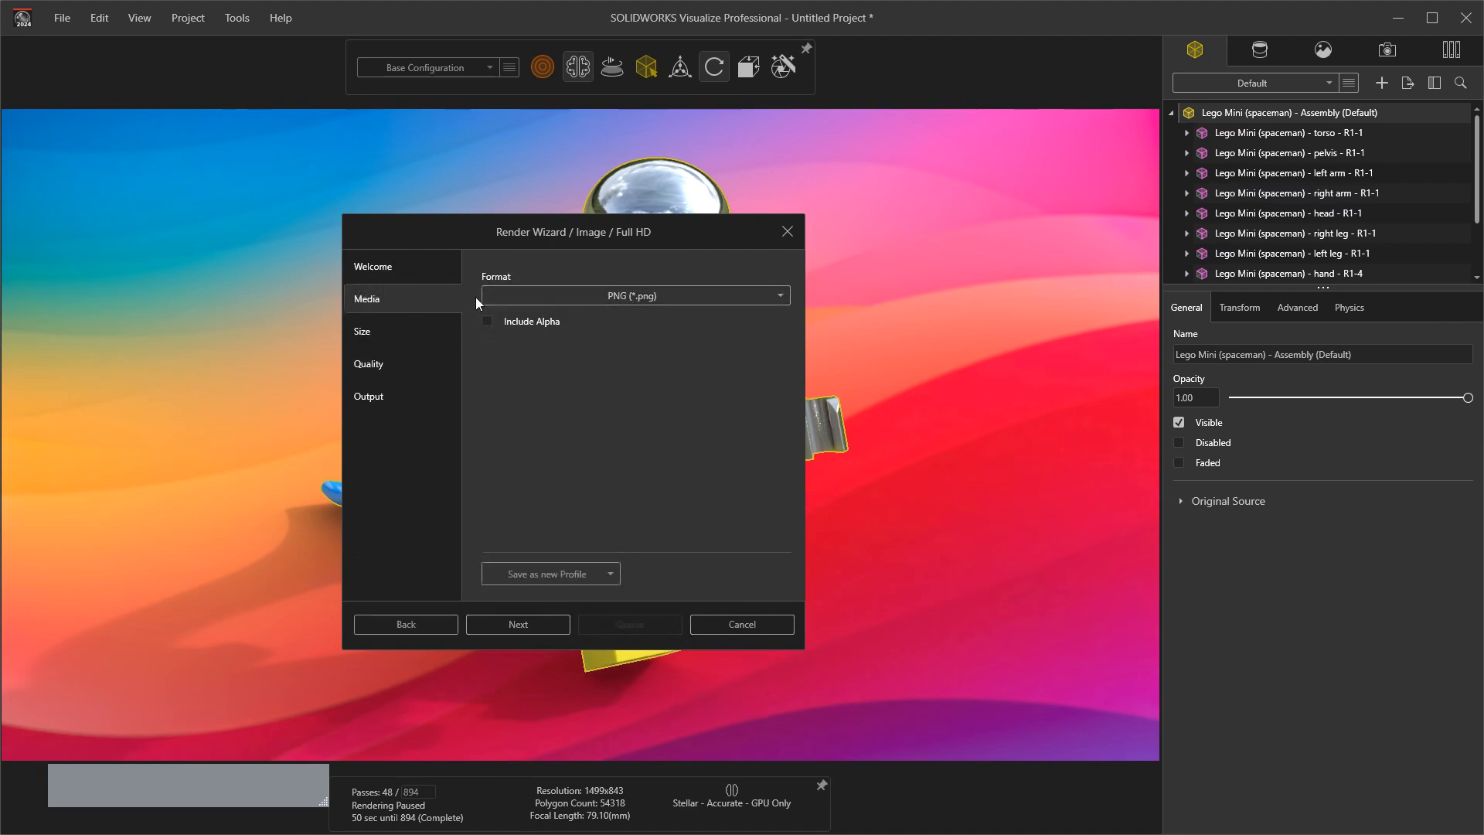
left_click(591, 295)
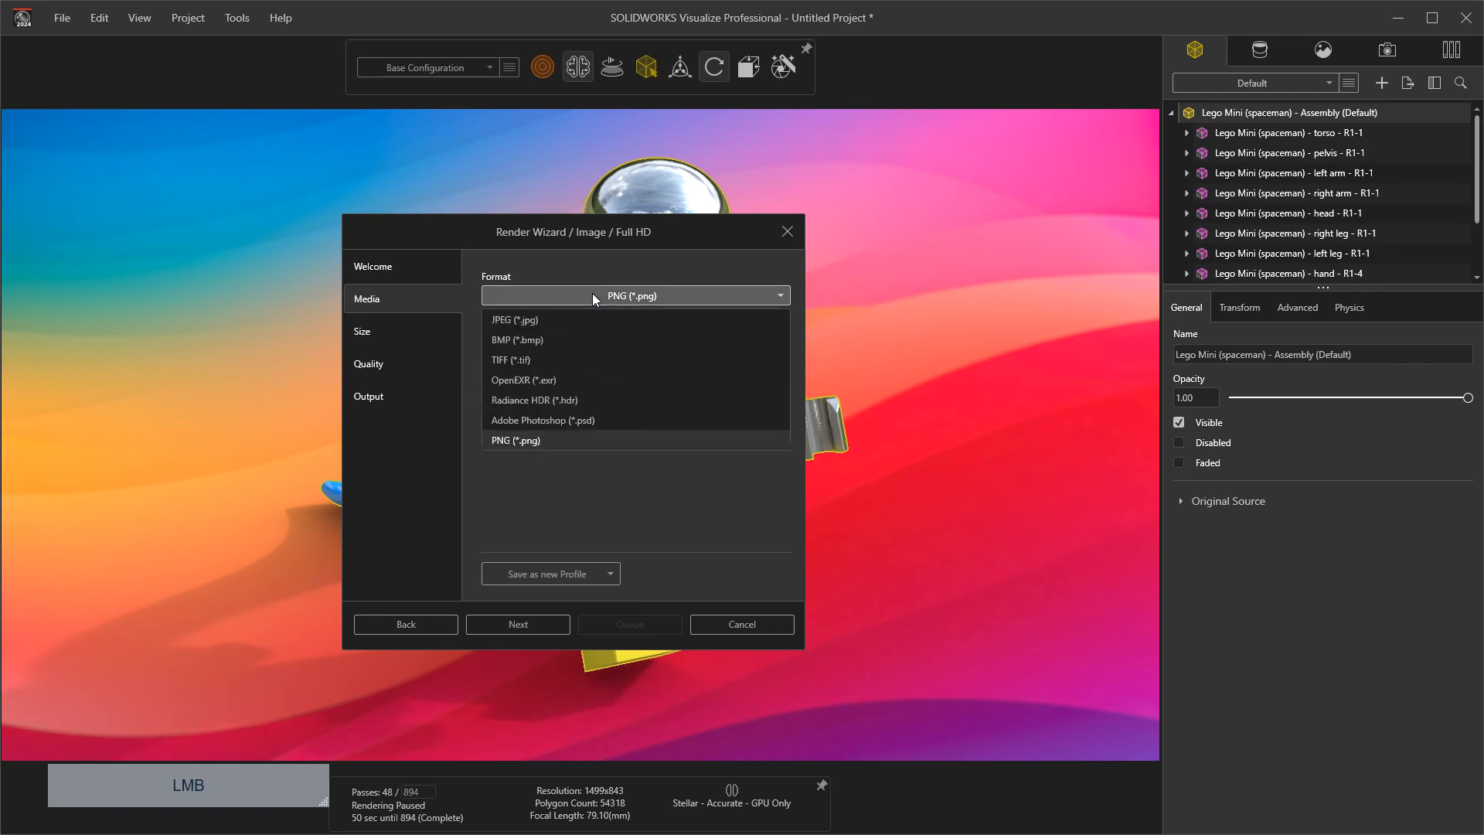
left_click(535, 320)
Step: Set the output image's print resolution to 200 pixels/in
left_click(385, 333)
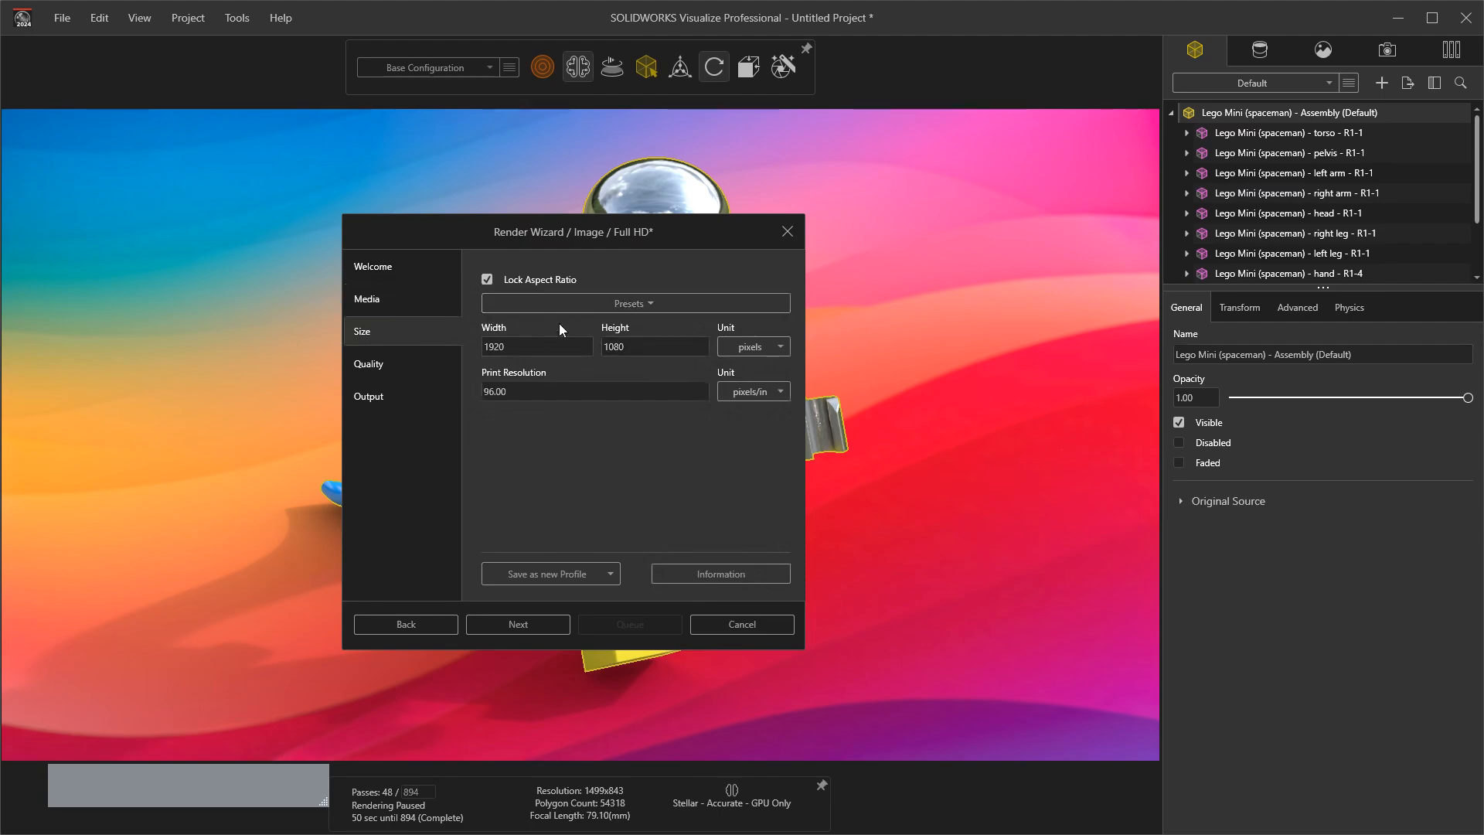
left_click(524, 392)
type("200")
Step: Configure the render quality with the Beauty render layer and 140 render passes
left_click(367, 363)
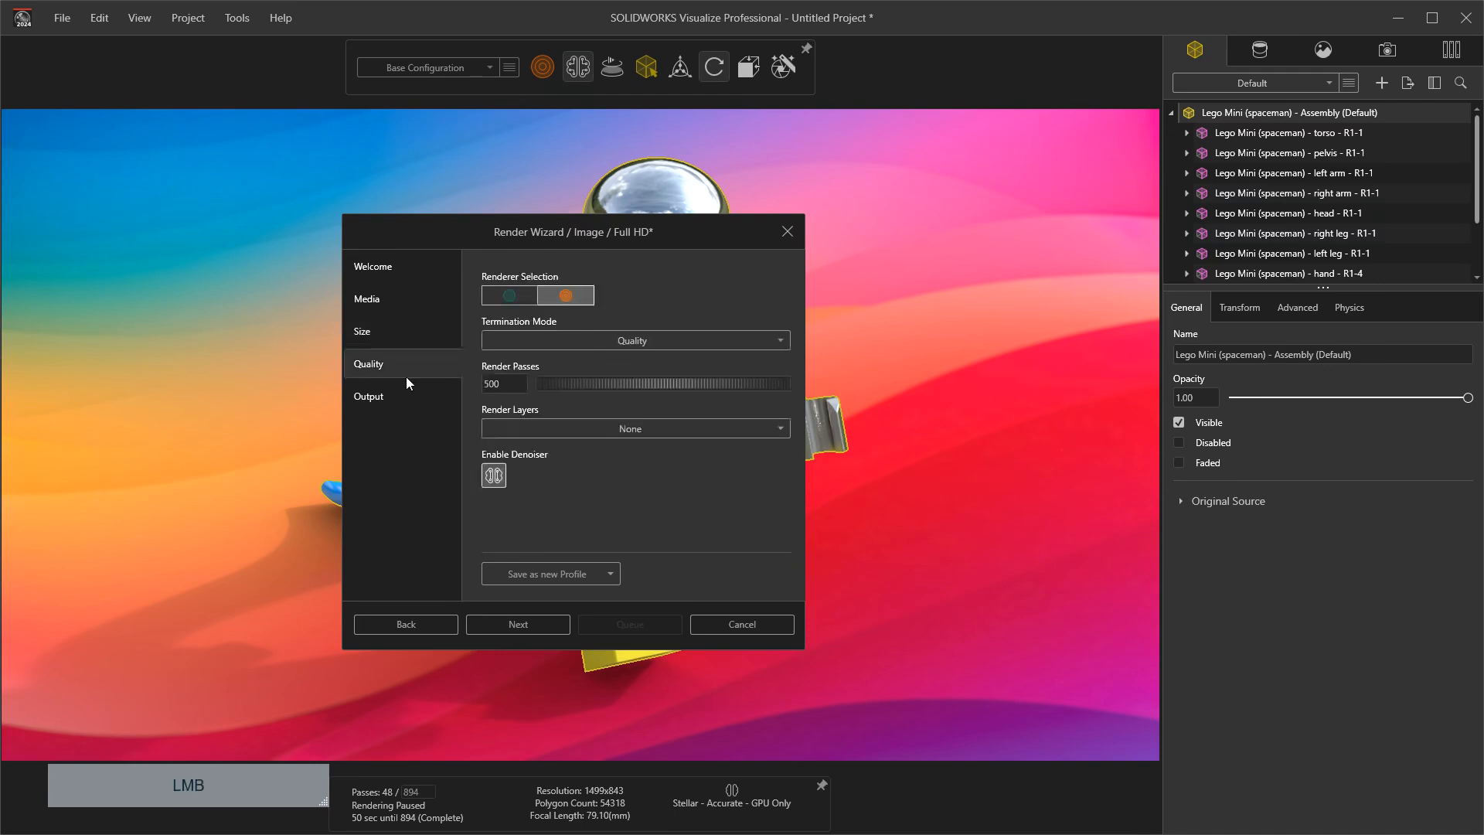
left_click(605, 424)
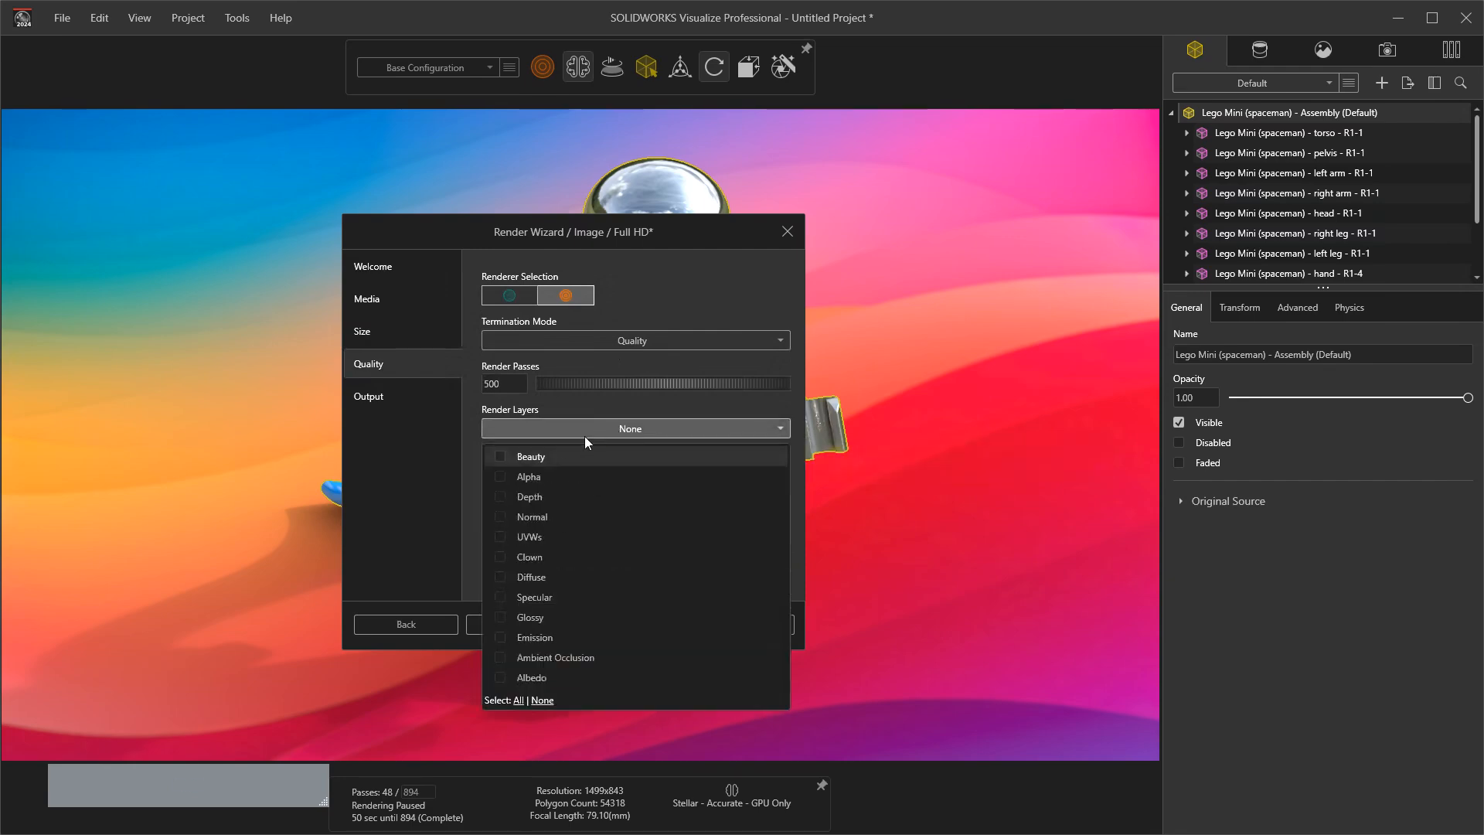
left_click(501, 457)
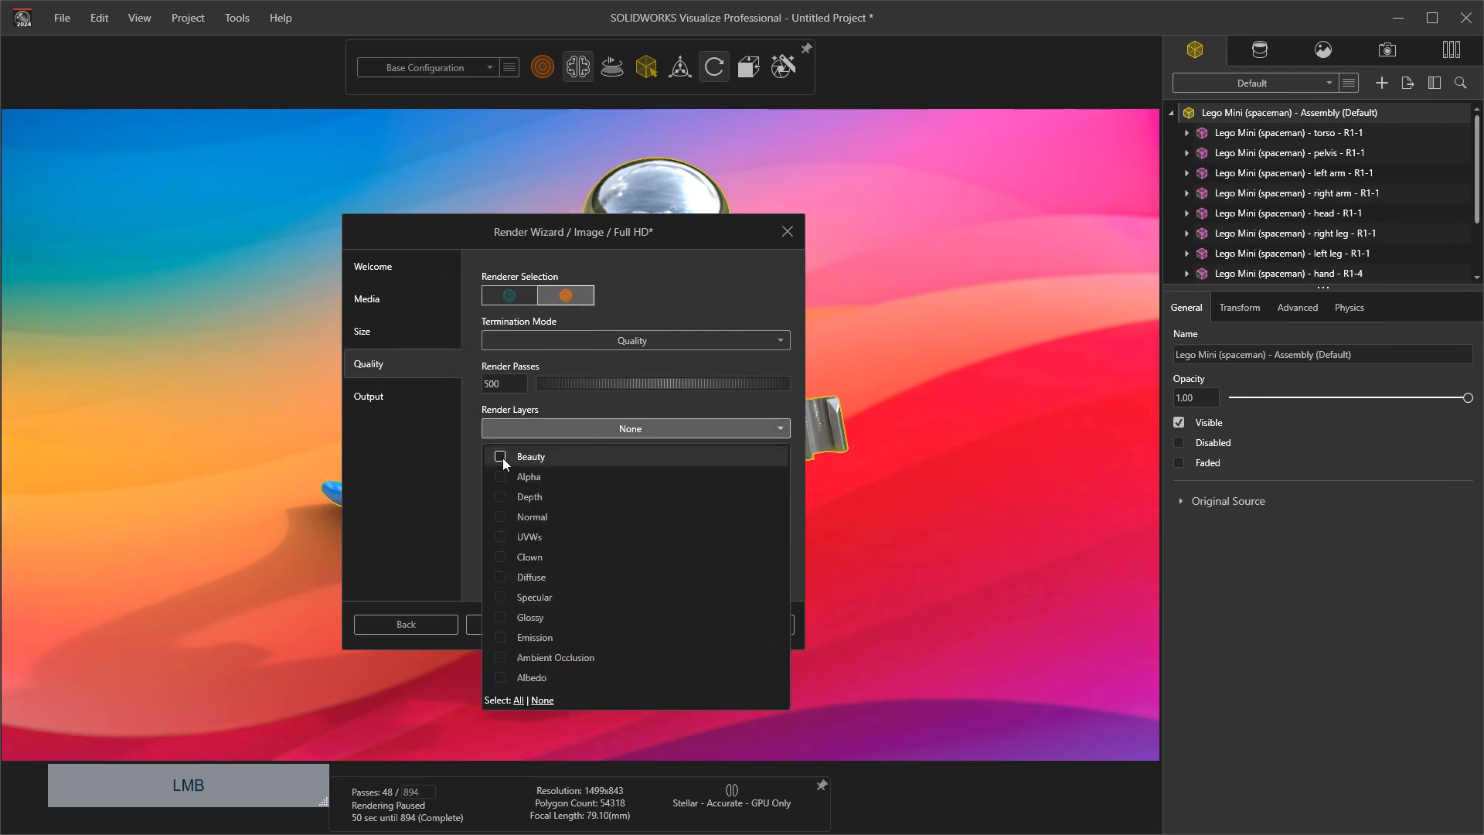
left_click(618, 404)
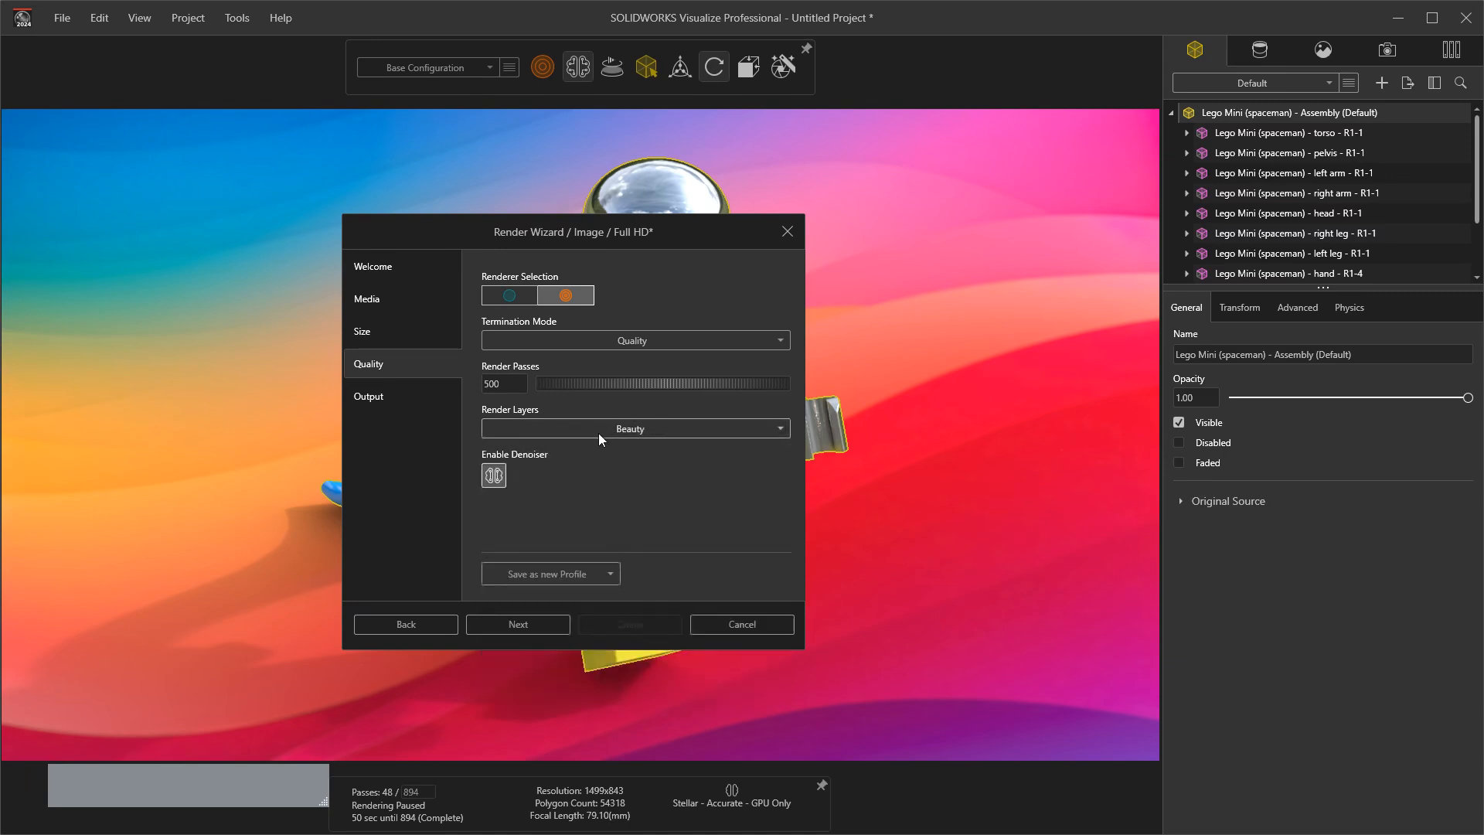
left_click(494, 477)
left_click_drag(648, 380, 616, 385)
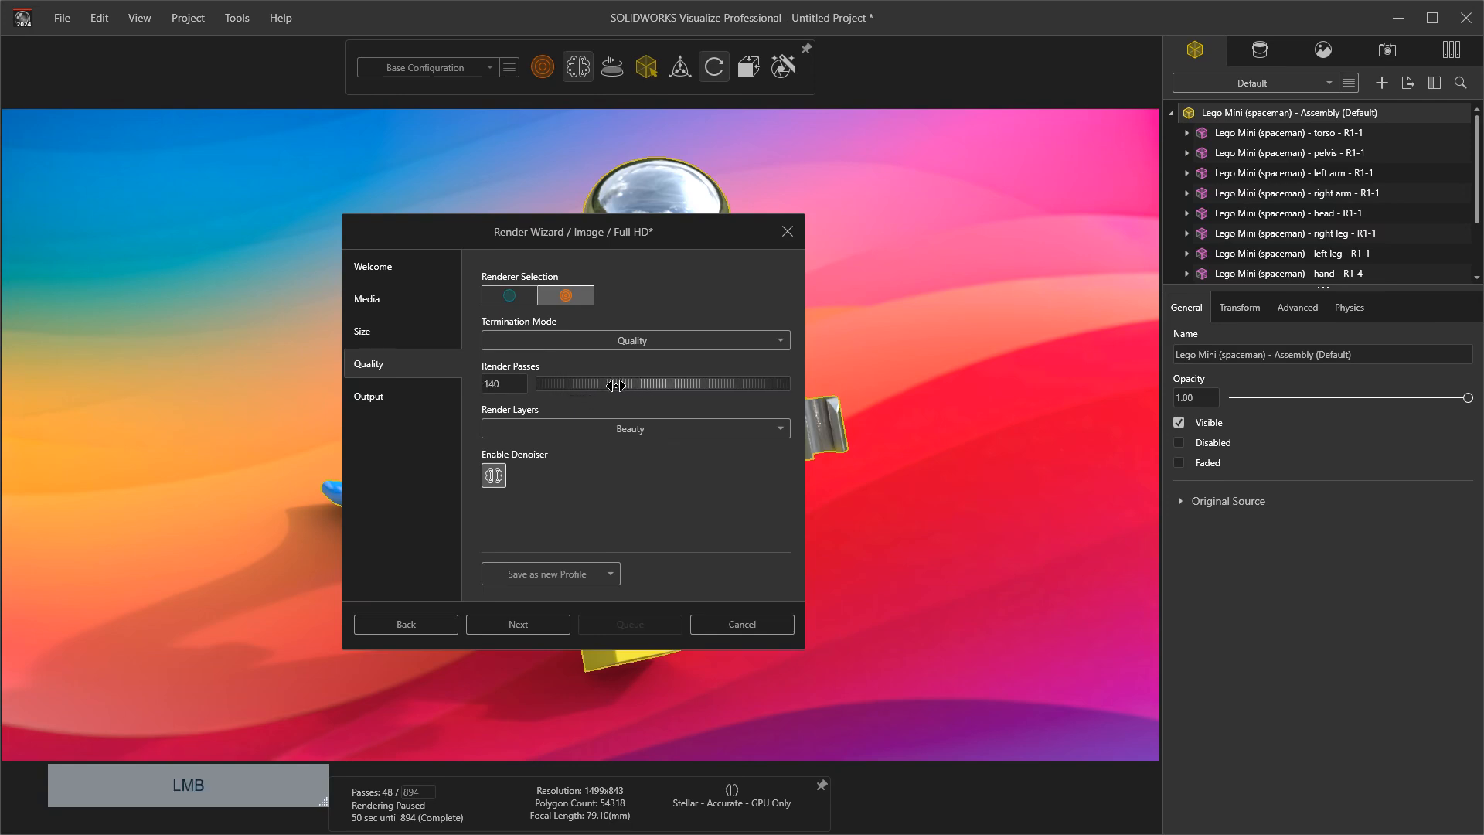
Step: Keep Quality as the termination mode and render the spaceman image
left_click(630, 342)
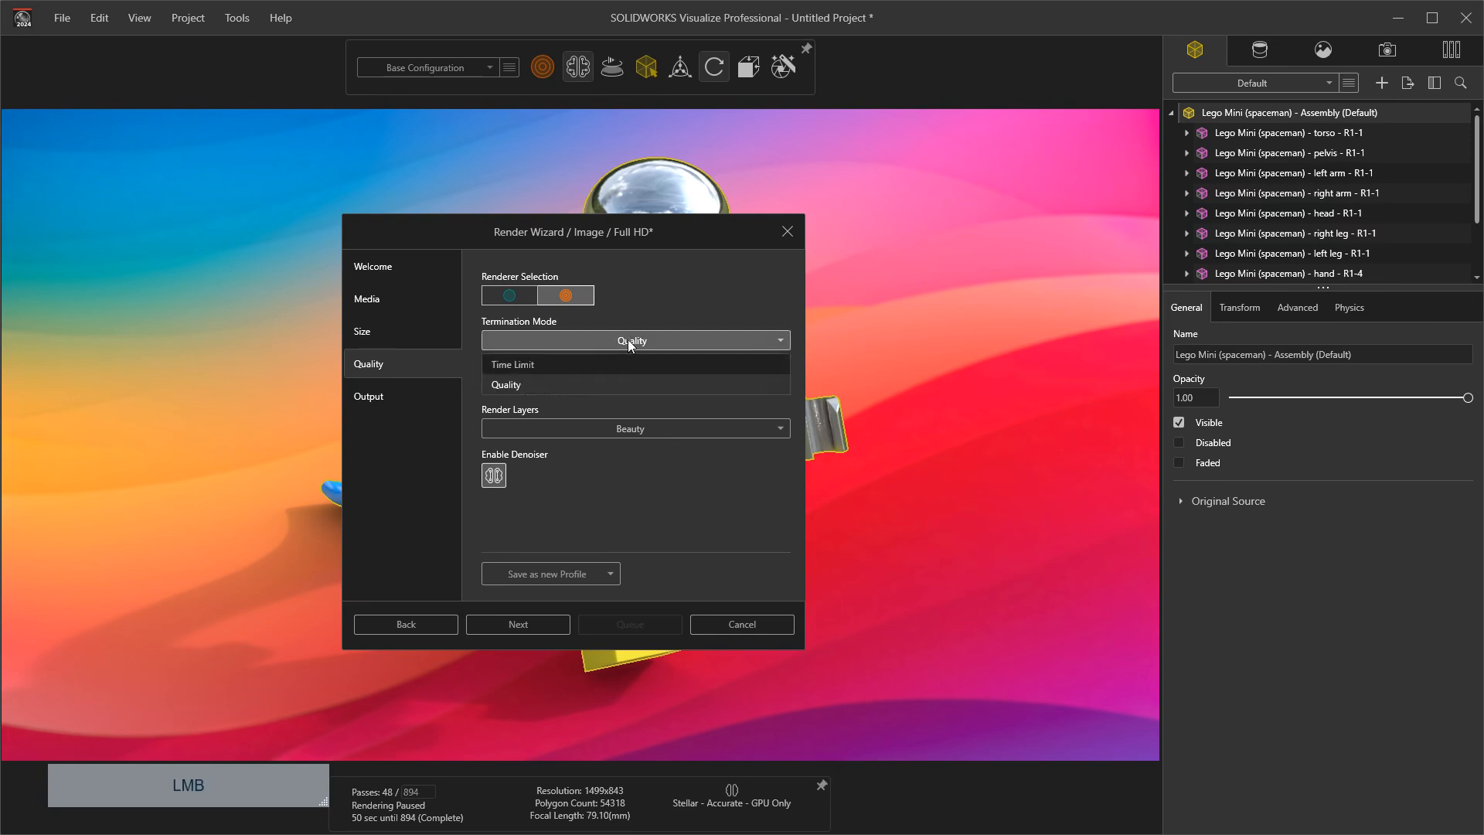
left_click(625, 340)
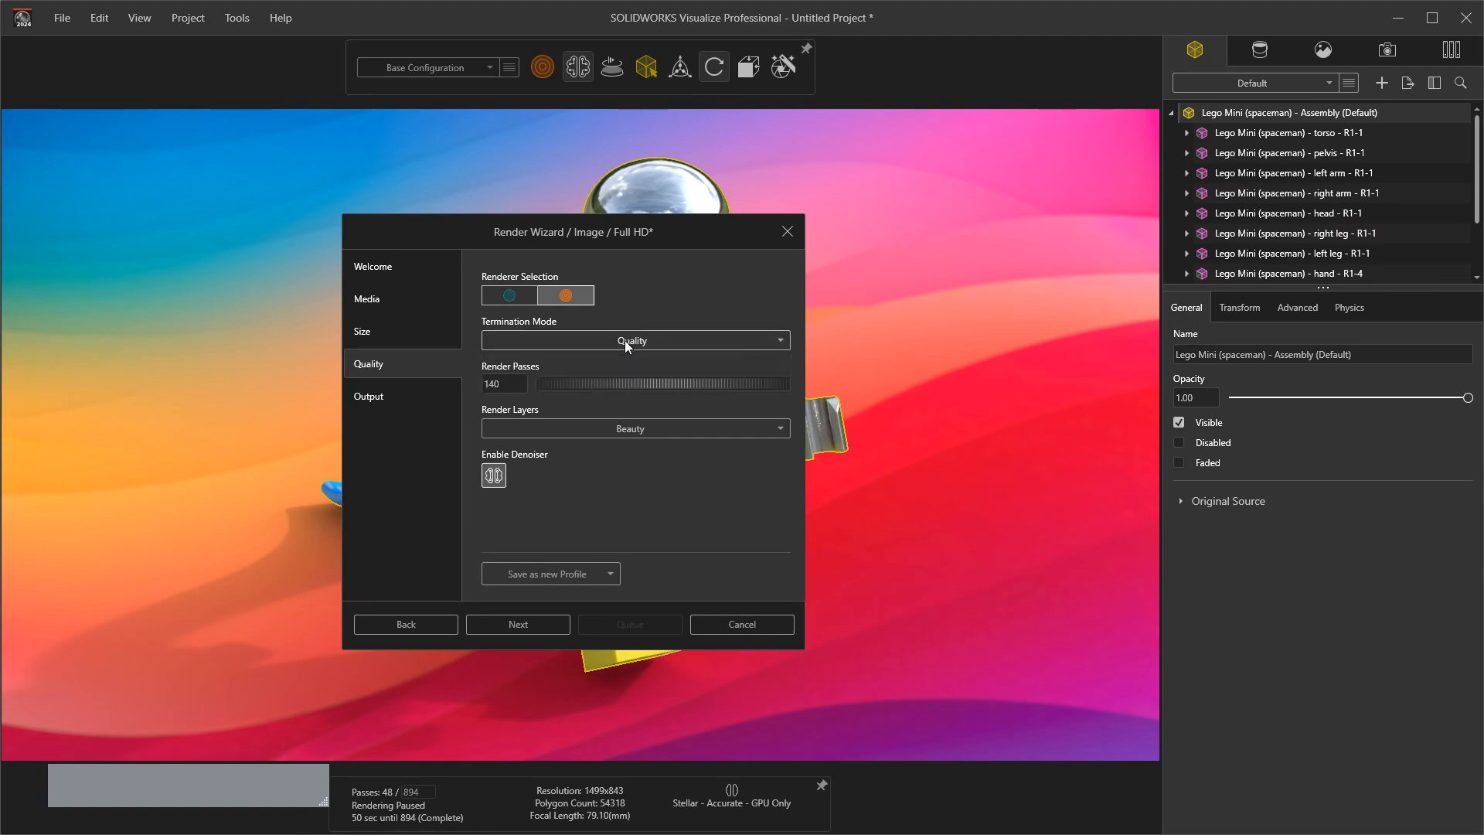
left_click(532, 622)
left_click(527, 624)
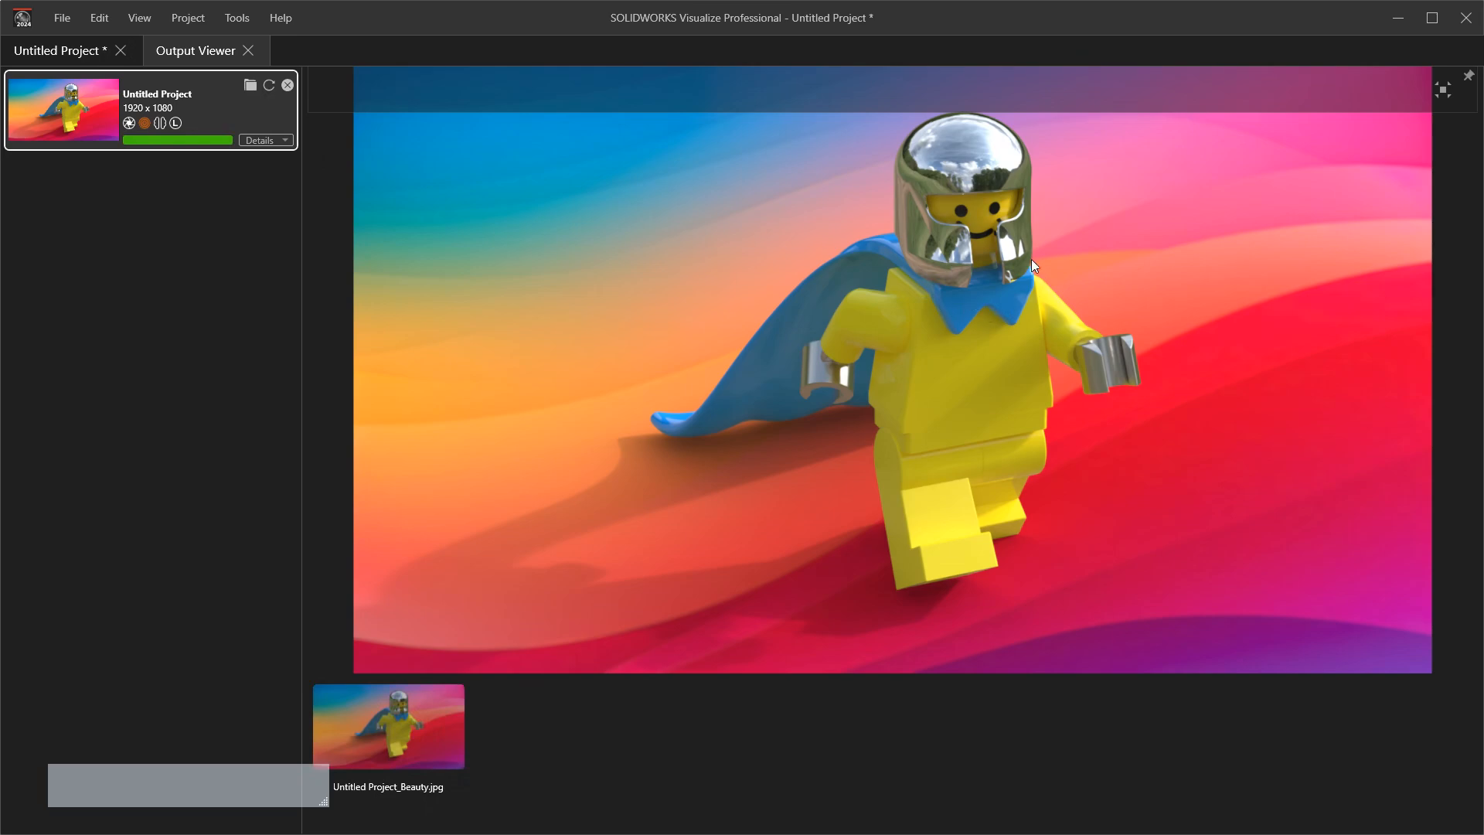
Step: Inspect the rendered Beauty image and expand the details of its finished render job
left_click(408, 743)
right_click(410, 735)
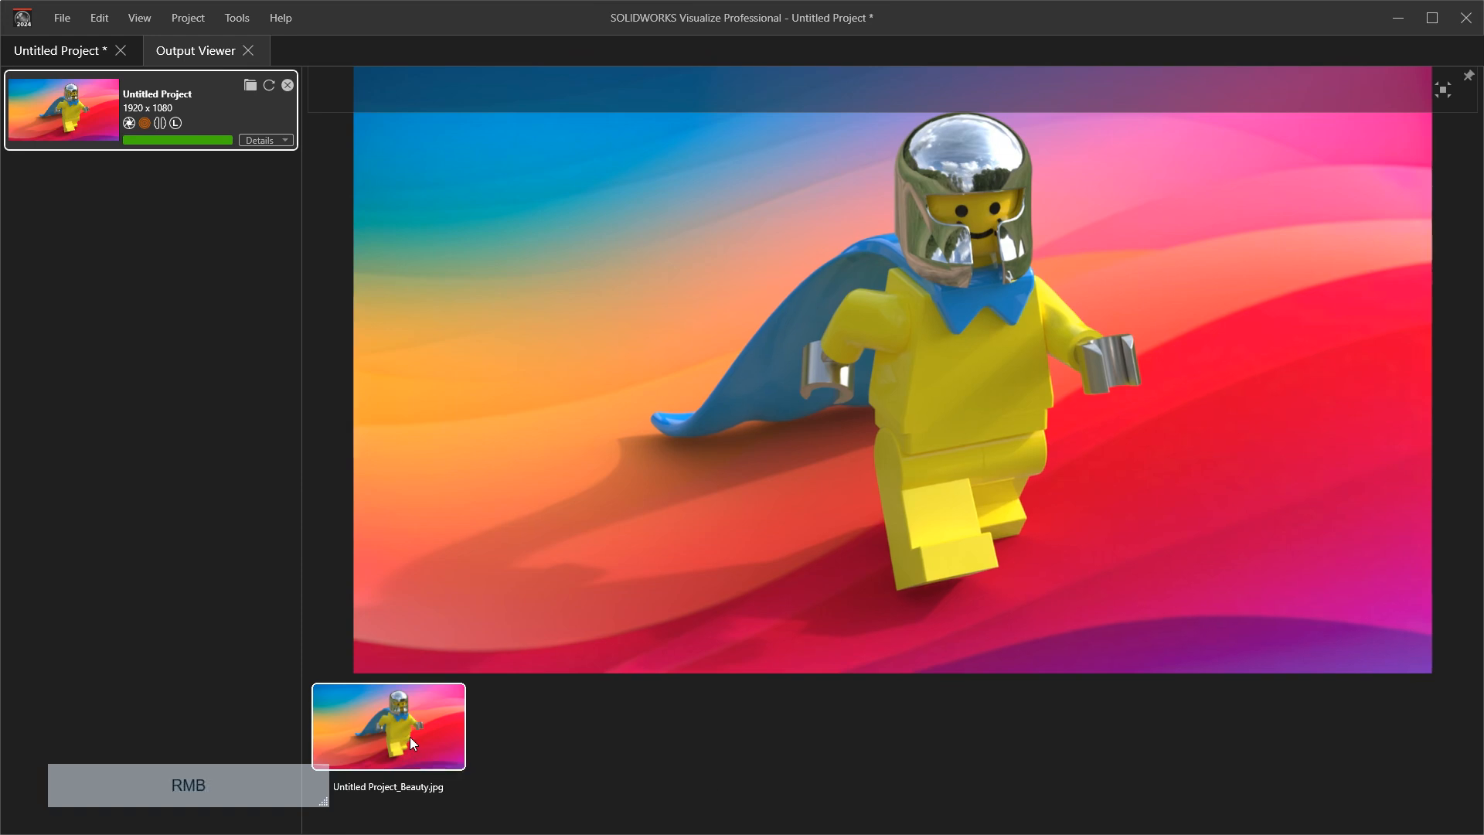
left_click(428, 736)
left_click(1374, 205)
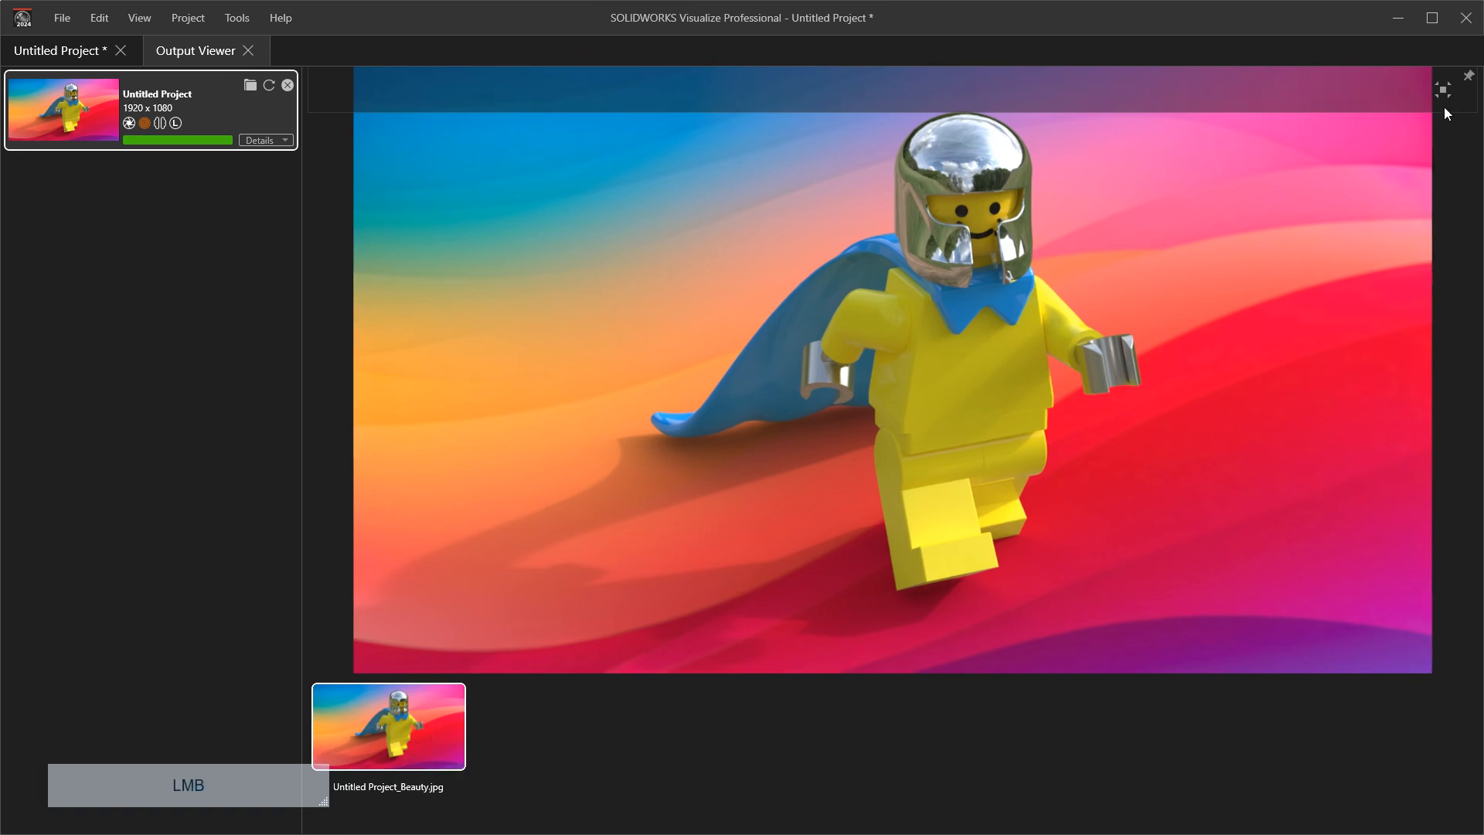
left_click(277, 141)
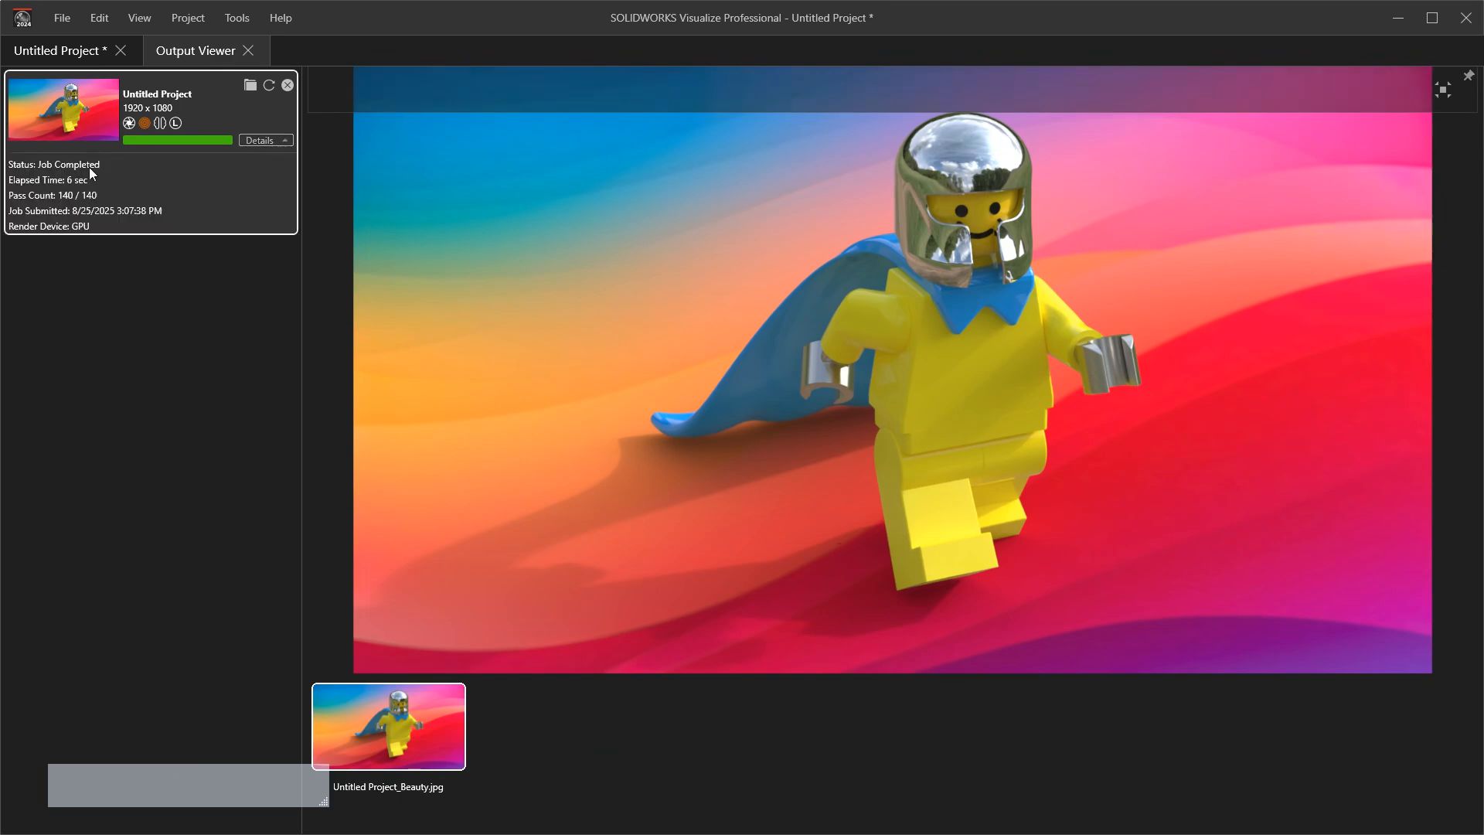
left_click(286, 85)
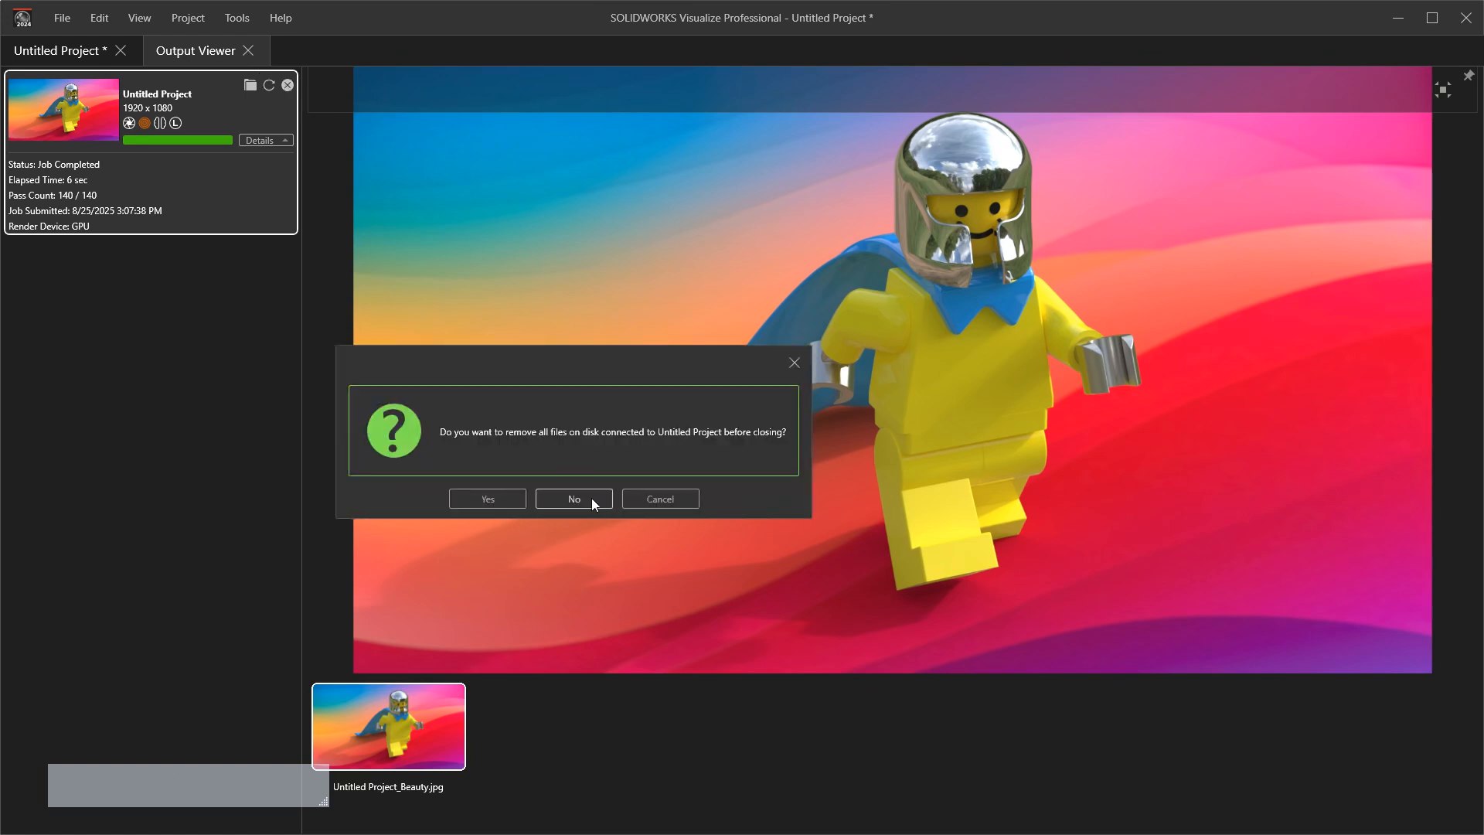
left_click(611, 504)
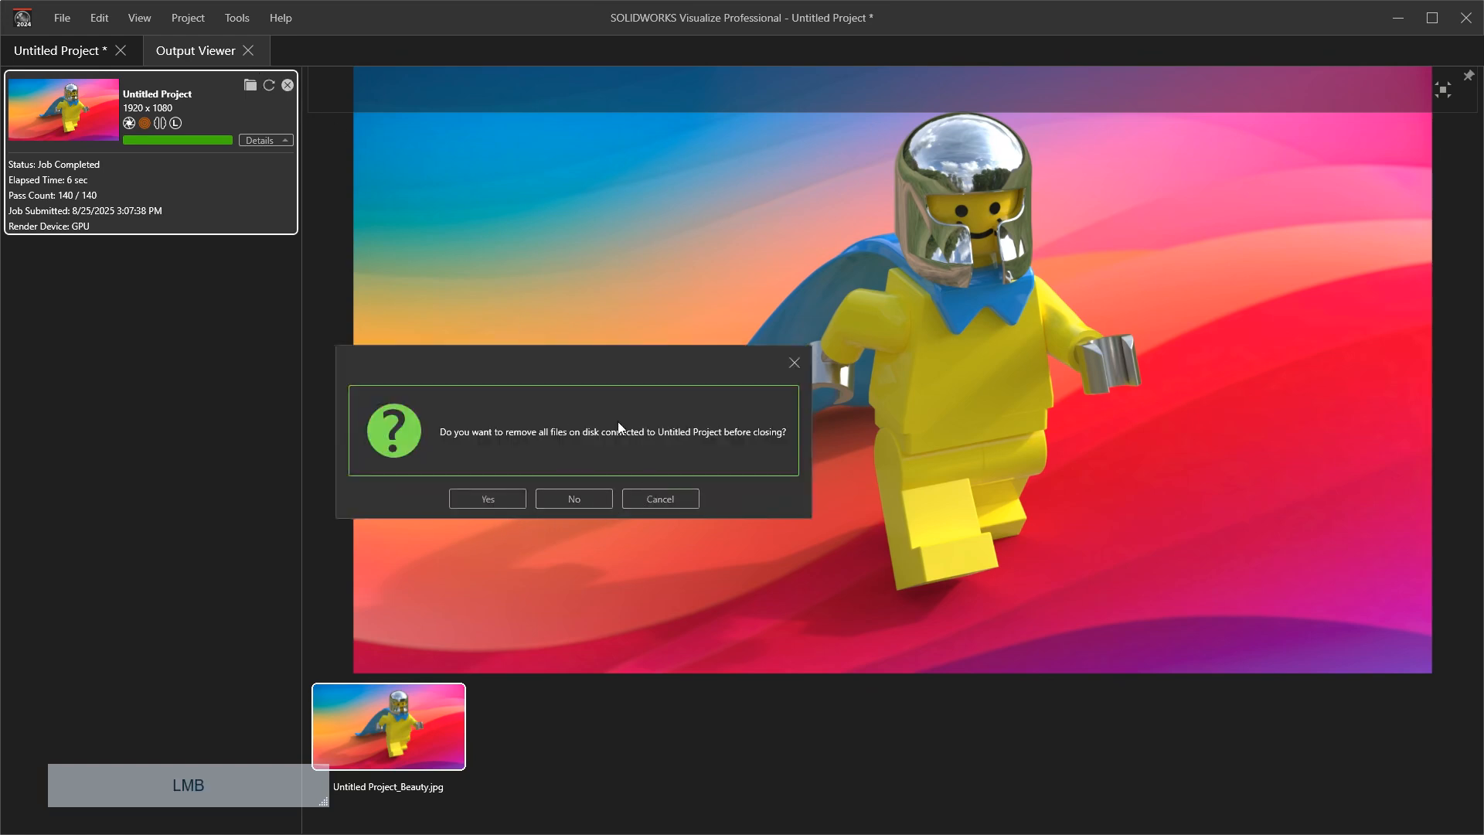
left_click(285, 84)
left_click(529, 443)
left_click(659, 498)
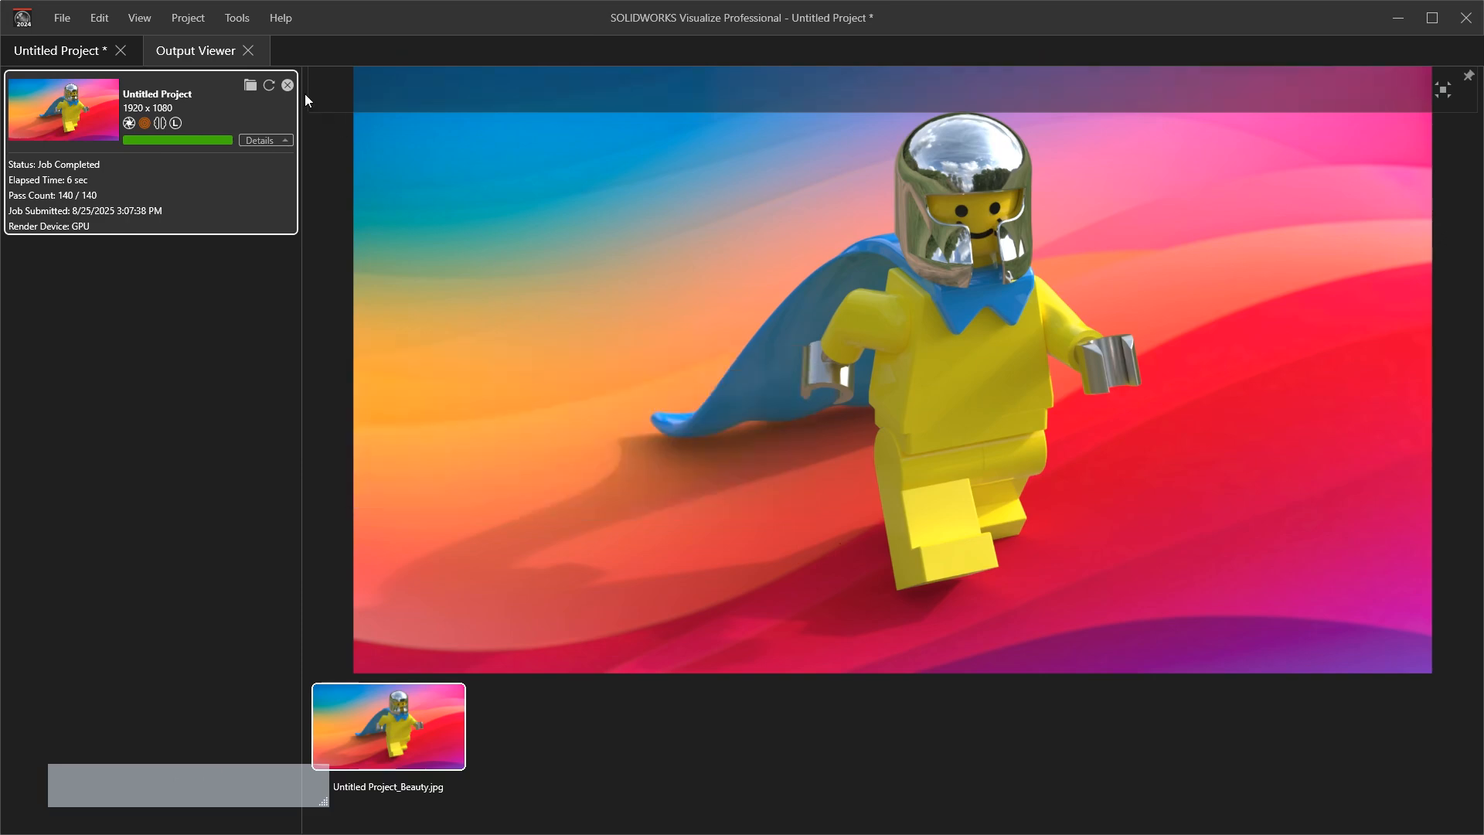
Step: Review the Export and User Interface settings in the program options, through to the Spacemouse options, and accept the options
left_click(233, 19)
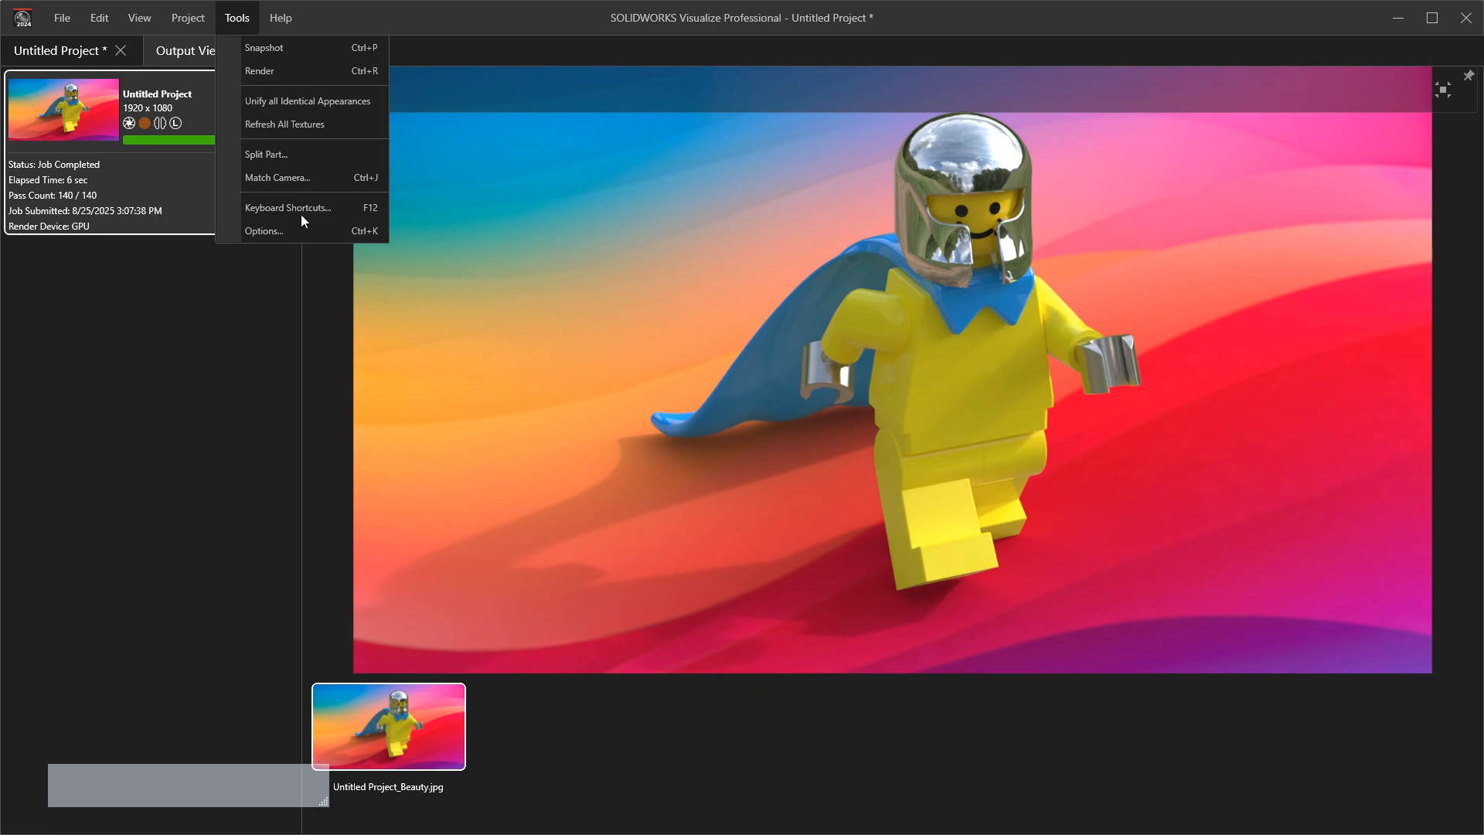
left_click(267, 236)
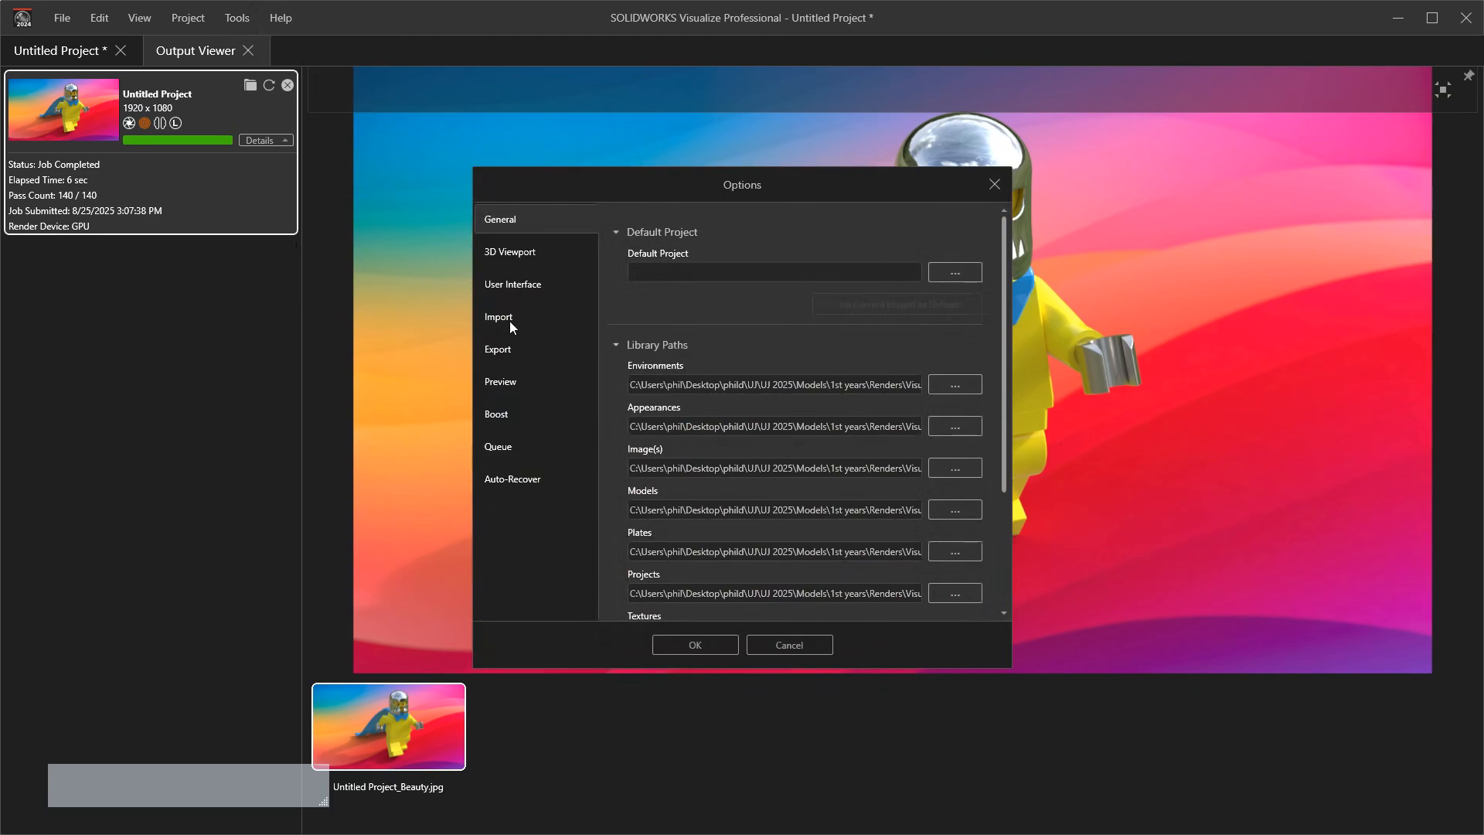
left_click(498, 349)
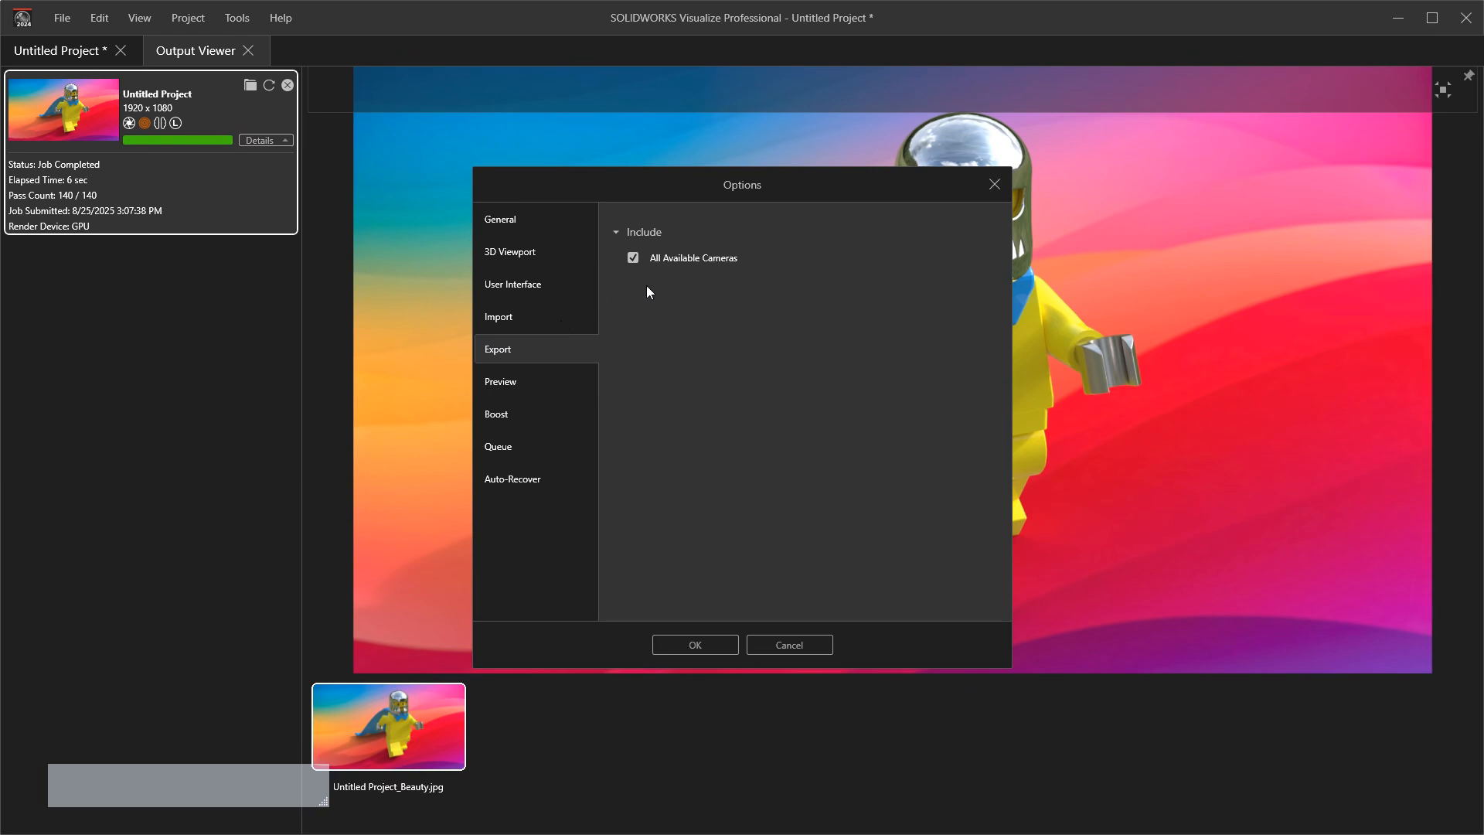
left_click(510, 284)
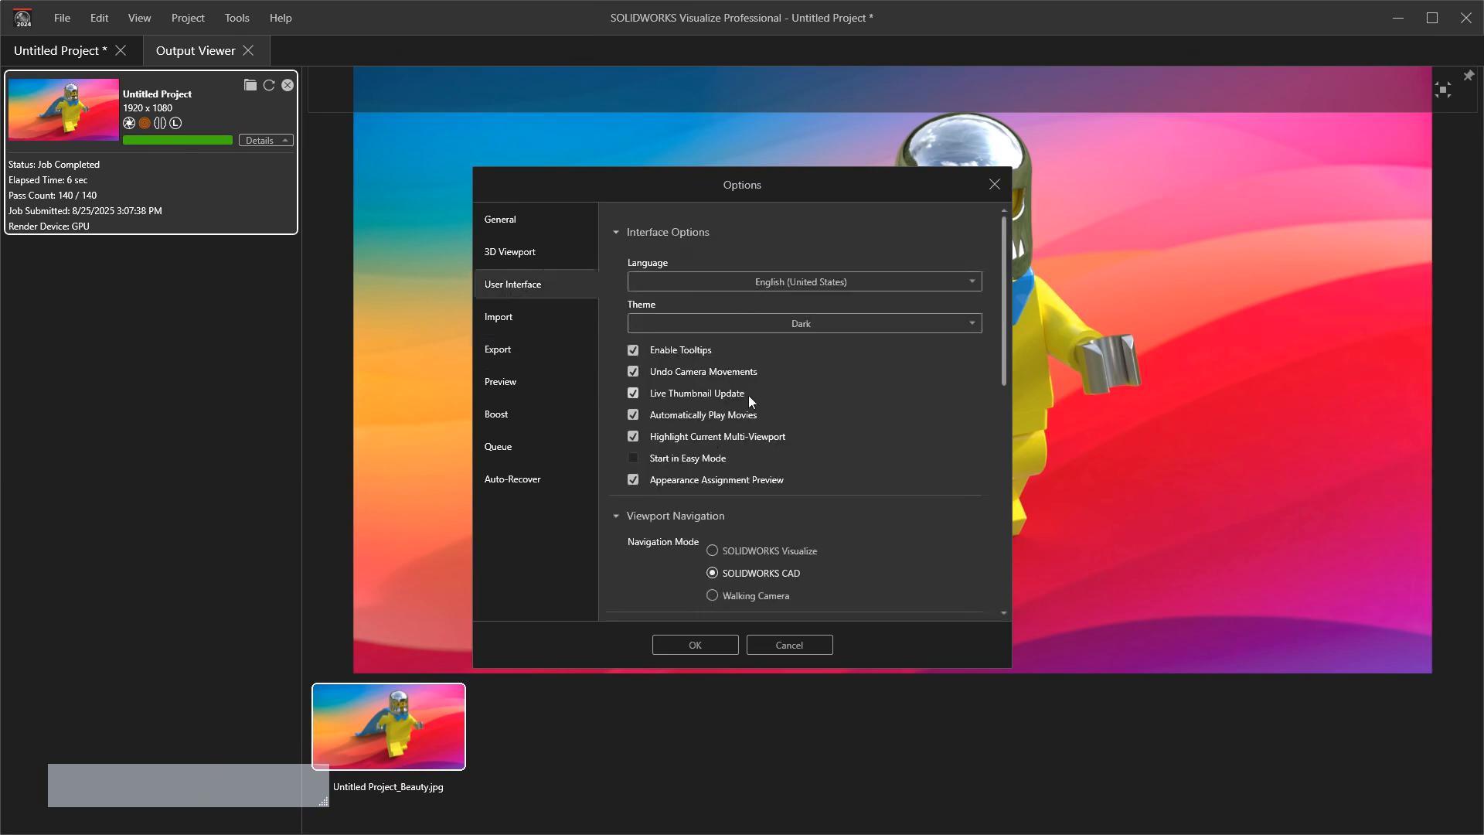
scroll(764, 410, "down", 1)
scroll(765, 414, "down", 2)
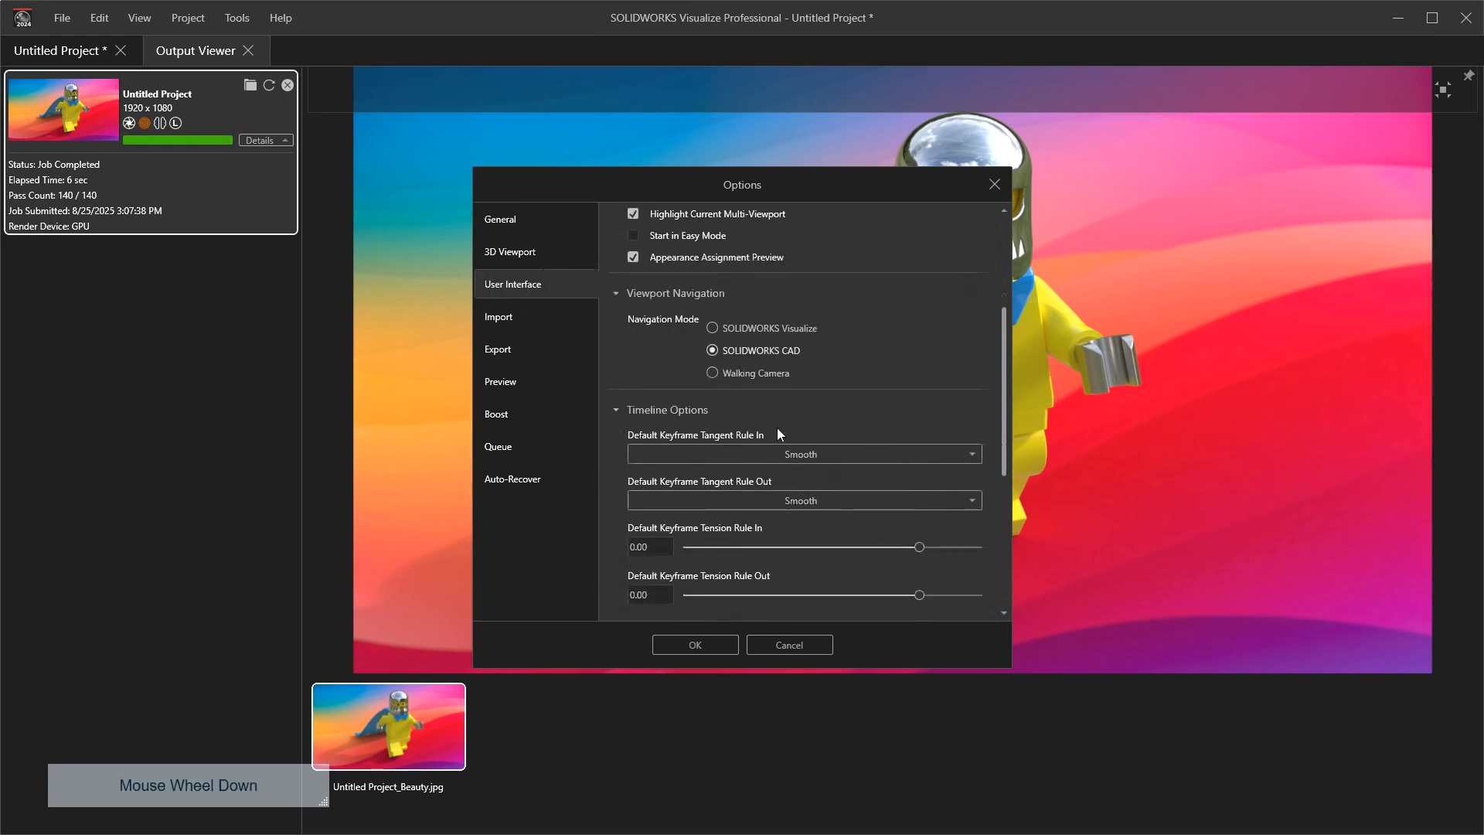
scroll(736, 437, "down", 4)
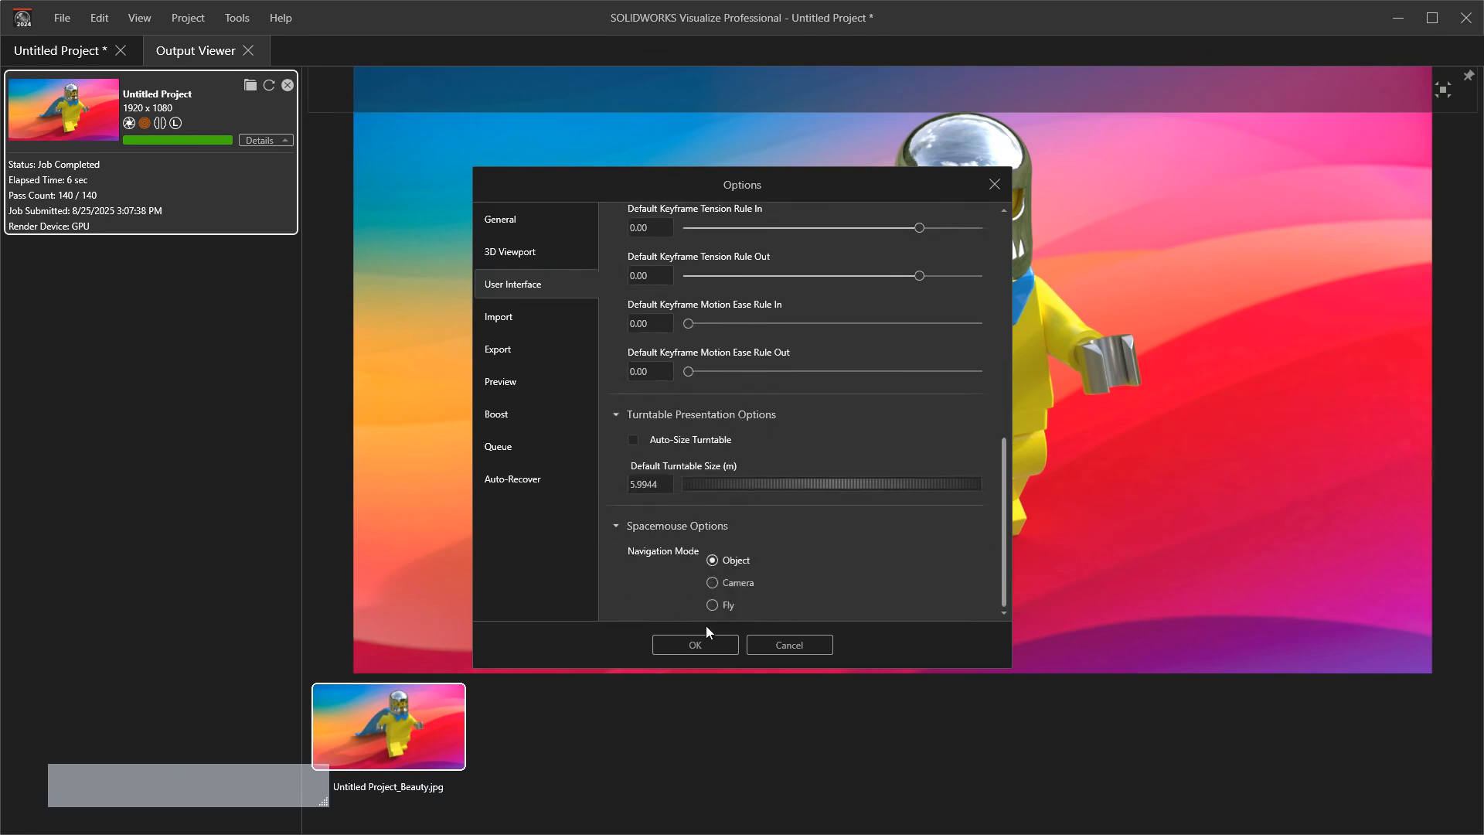
left_click(695, 643)
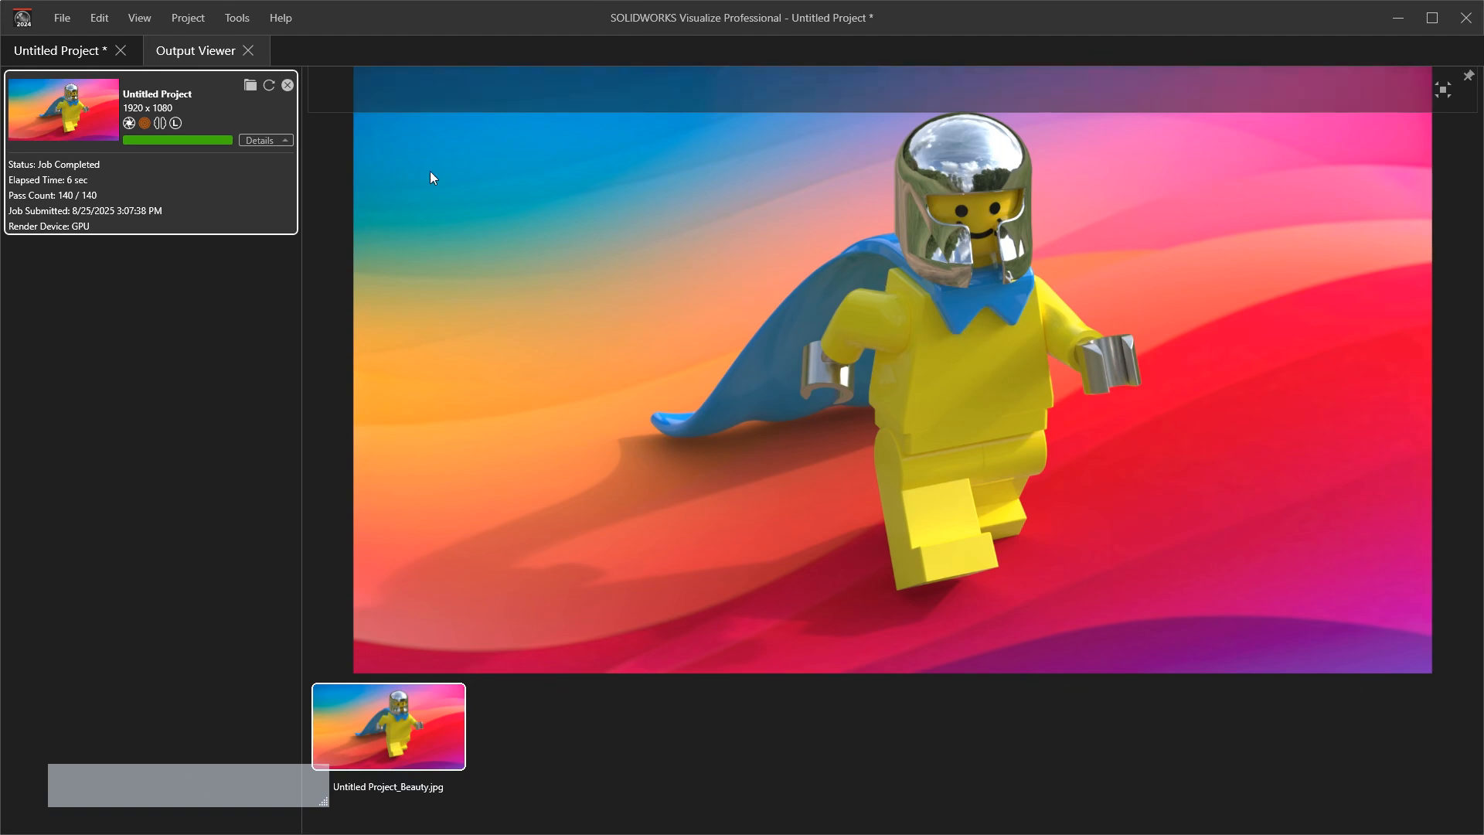
Step: Open the completed render job's output folder and reposition its window to show the saved Beauty image
left_click(250, 85)
left_click_drag(448, 190, 619, 214)
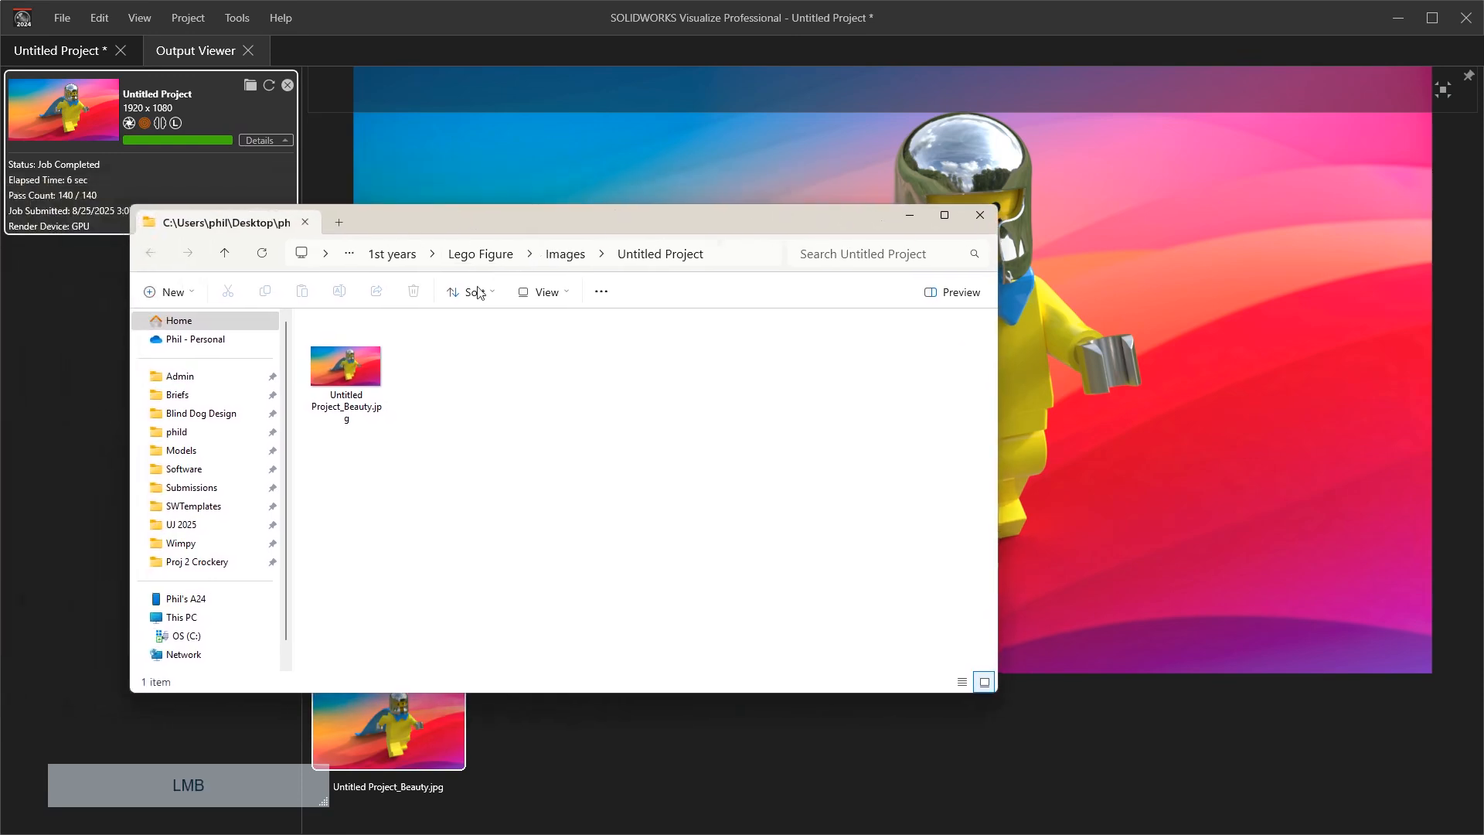